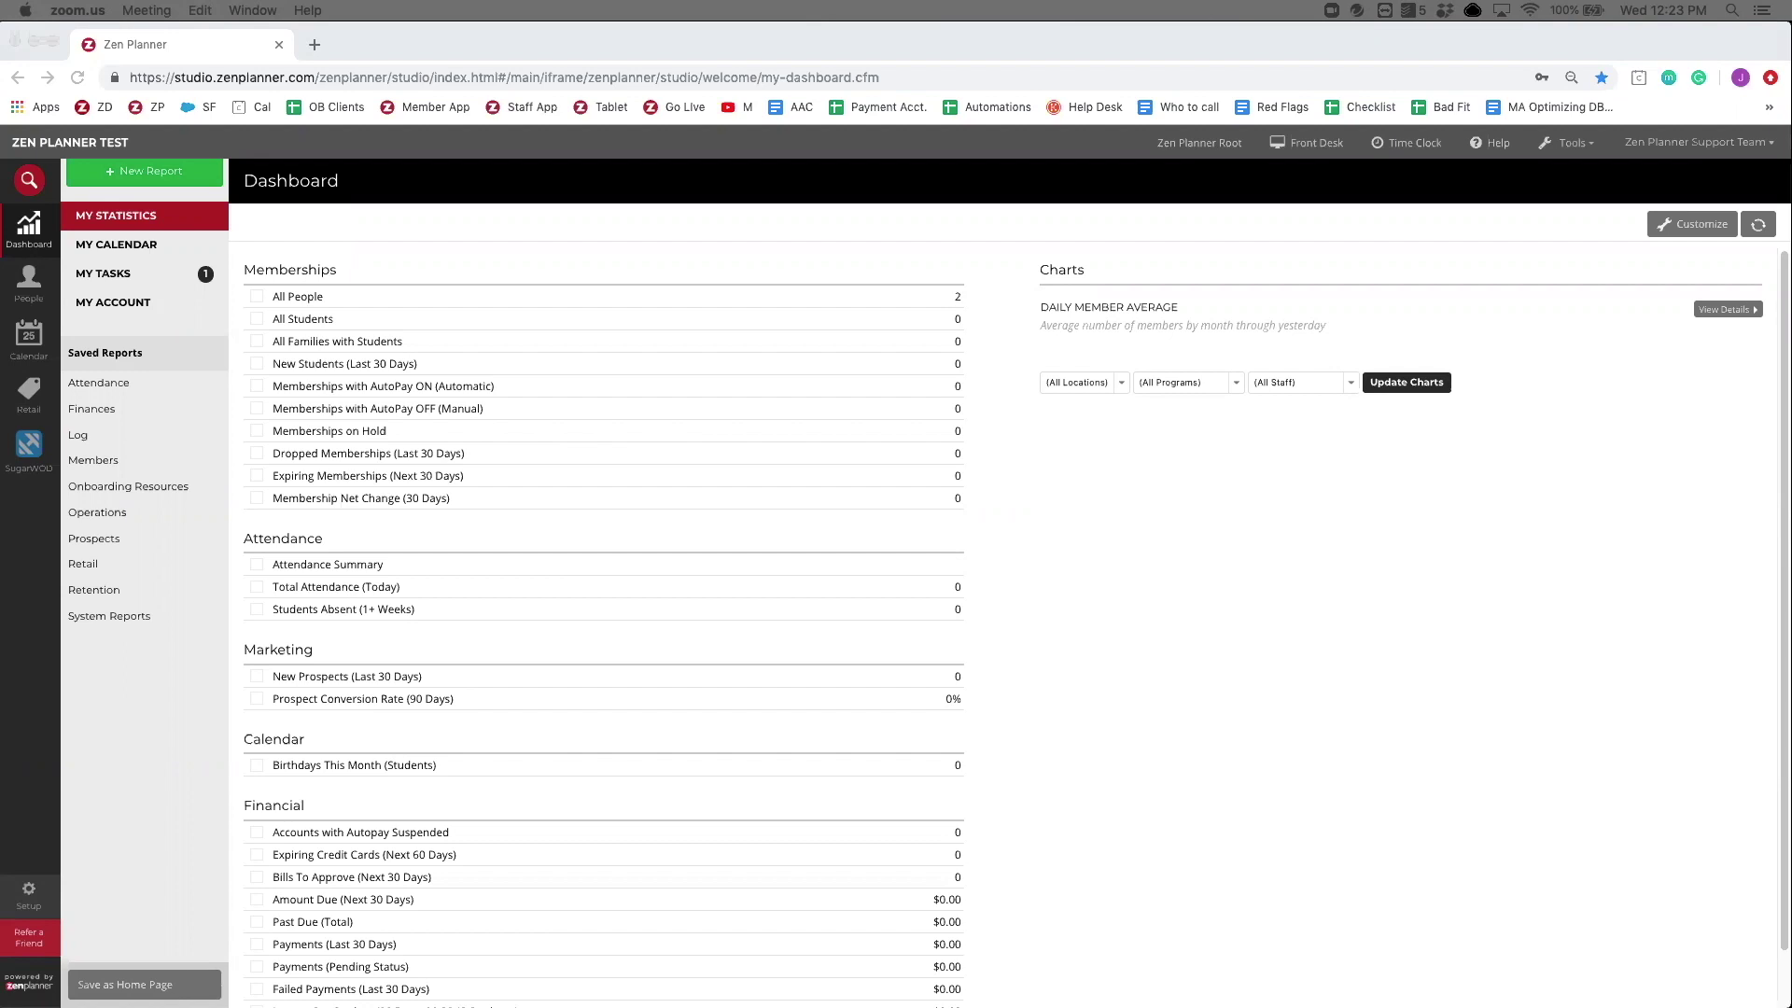
# - Open the Automations page in the Communication section of the studio setup
pyautogui.click(31, 900)
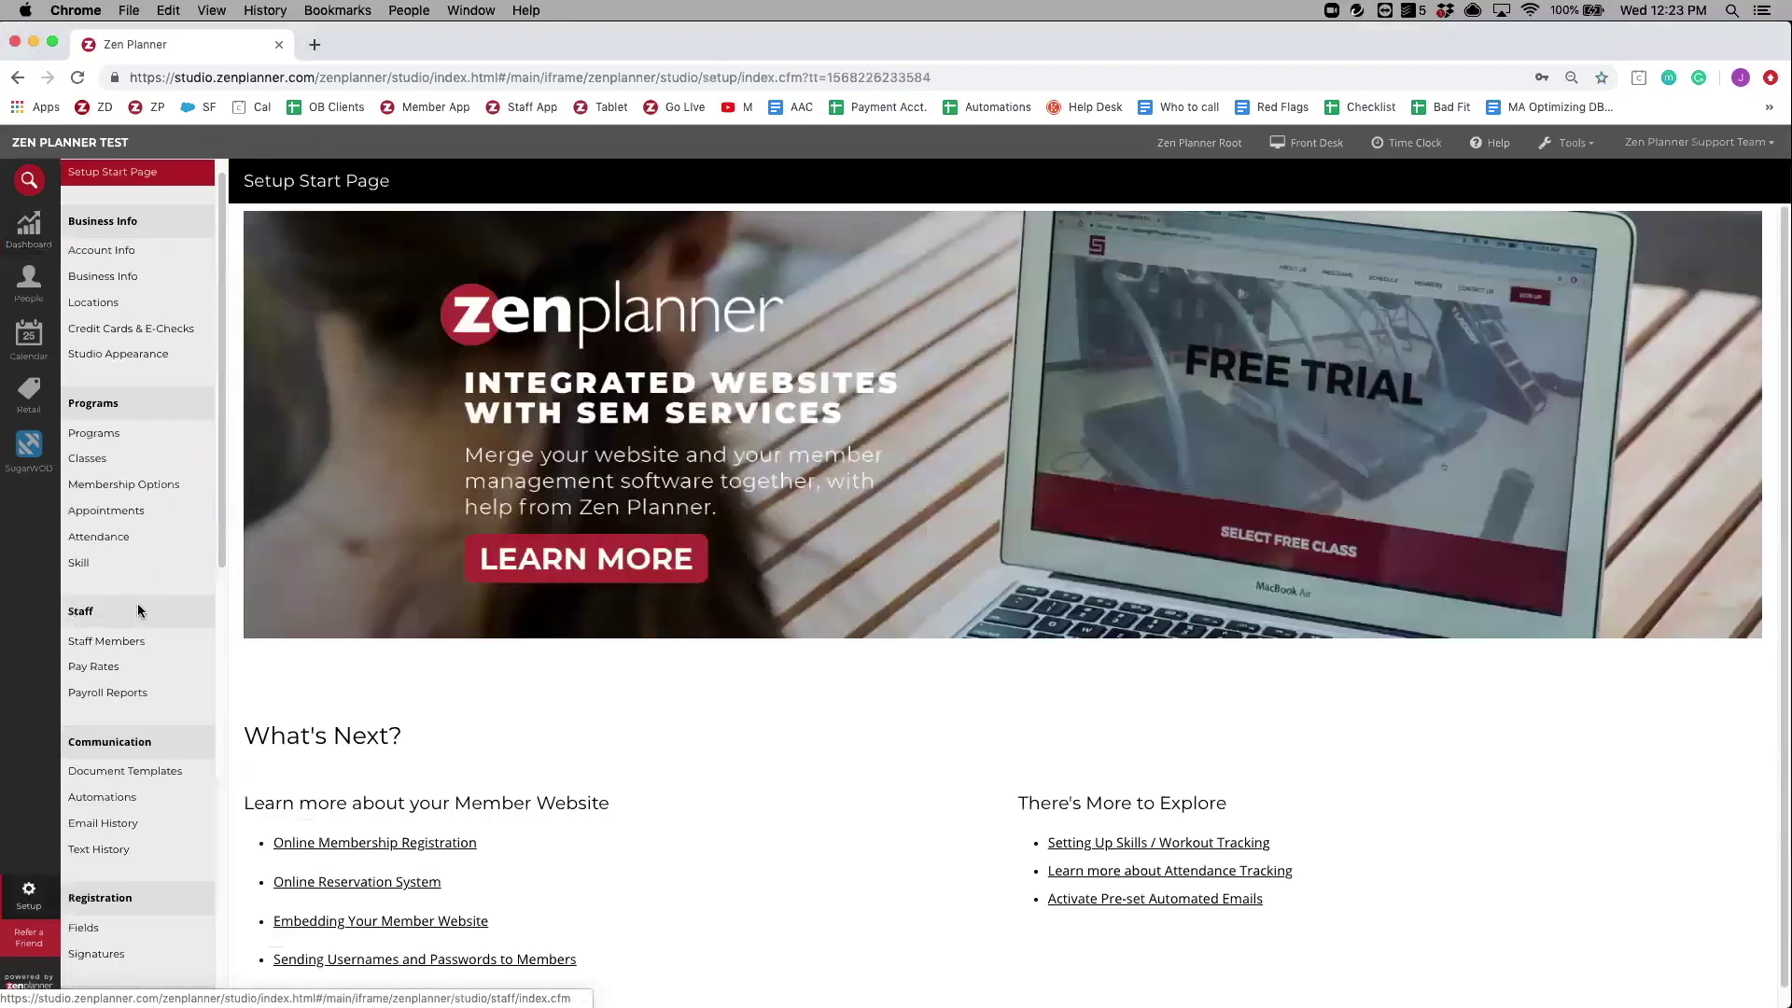
pyautogui.scroll(-3, 138, 610)
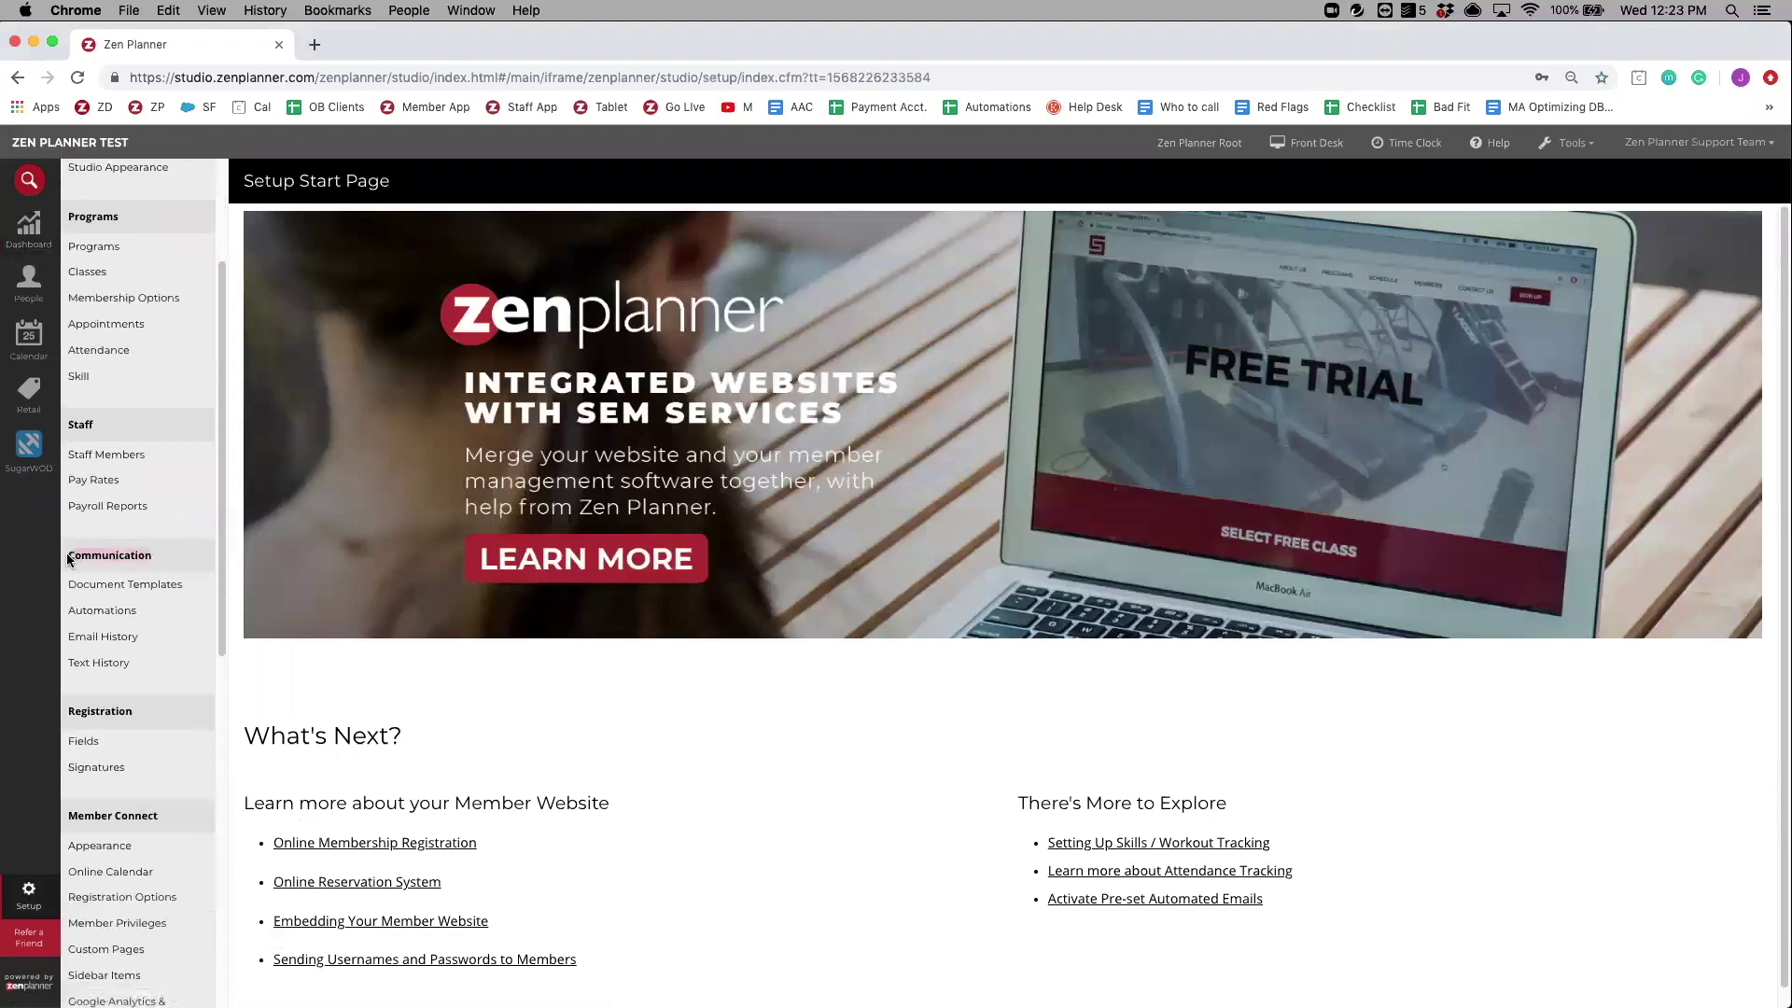
pyautogui.click(94, 611)
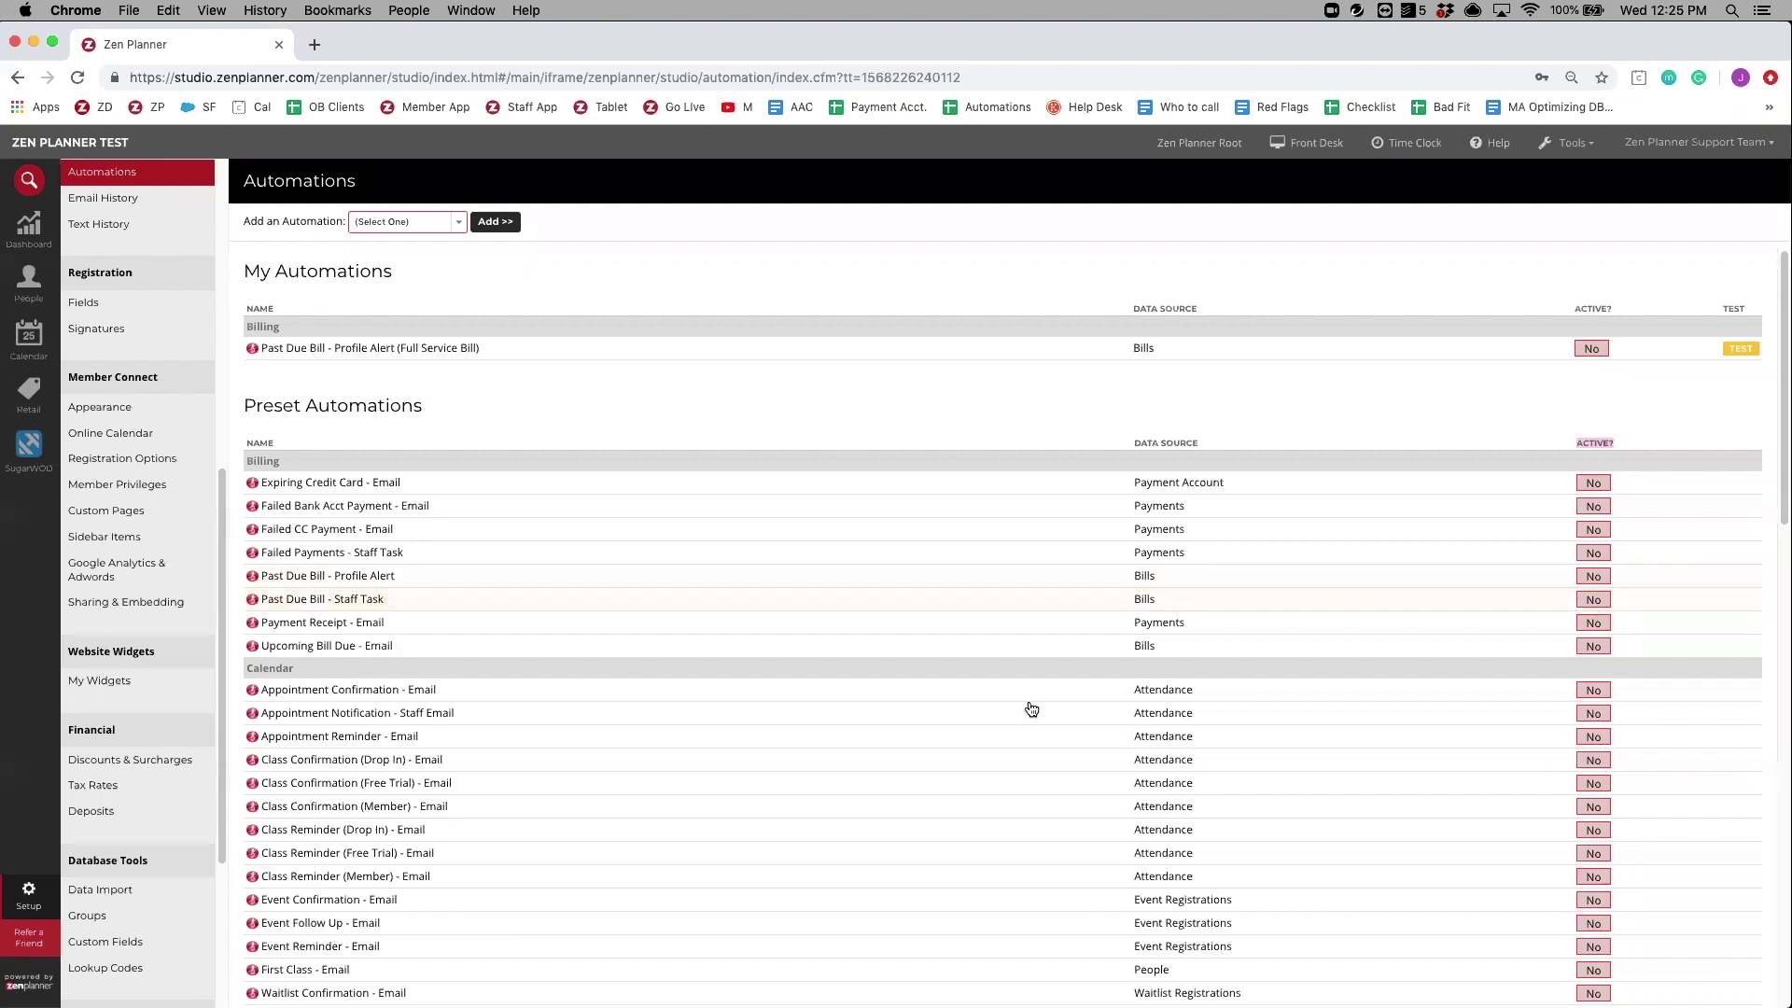
# - Open the Member Privileges settings and review the Automatic Access option for sending passwords to heads of household
pyautogui.moveTo(185, 383); pyautogui.dragTo(77, 380)
pyautogui.click(108, 485)
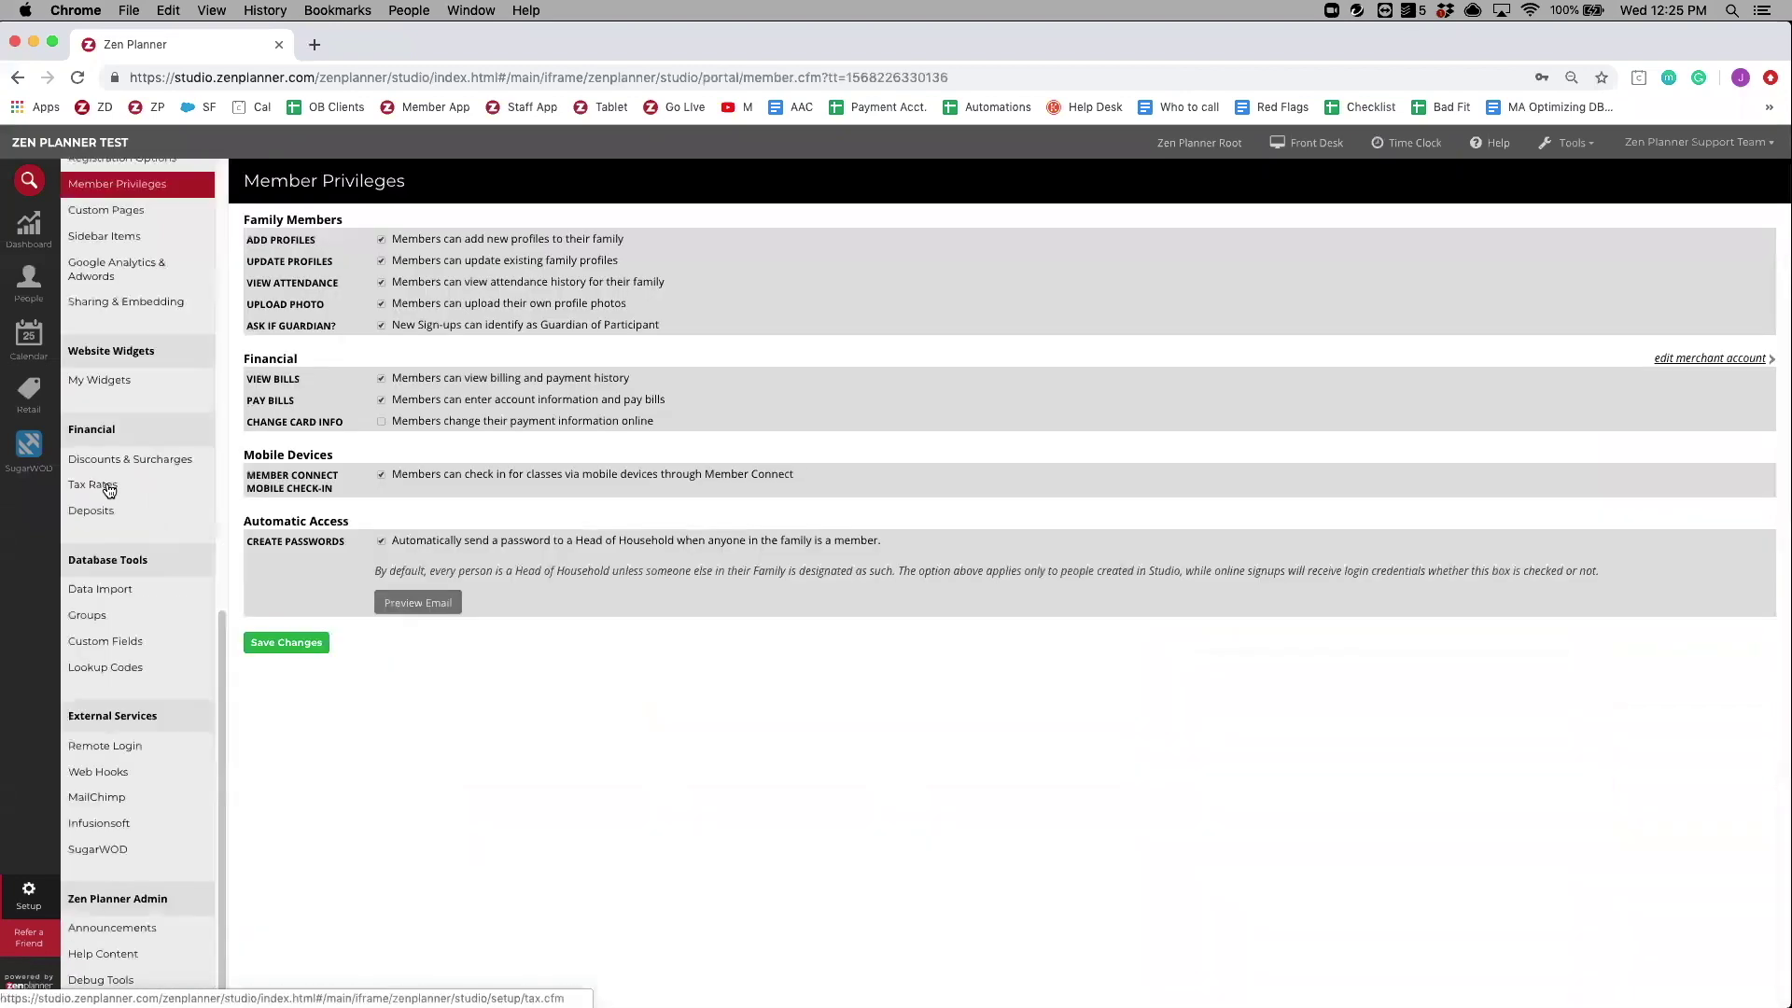
pyautogui.moveTo(356, 518); pyautogui.dragTo(243, 519)
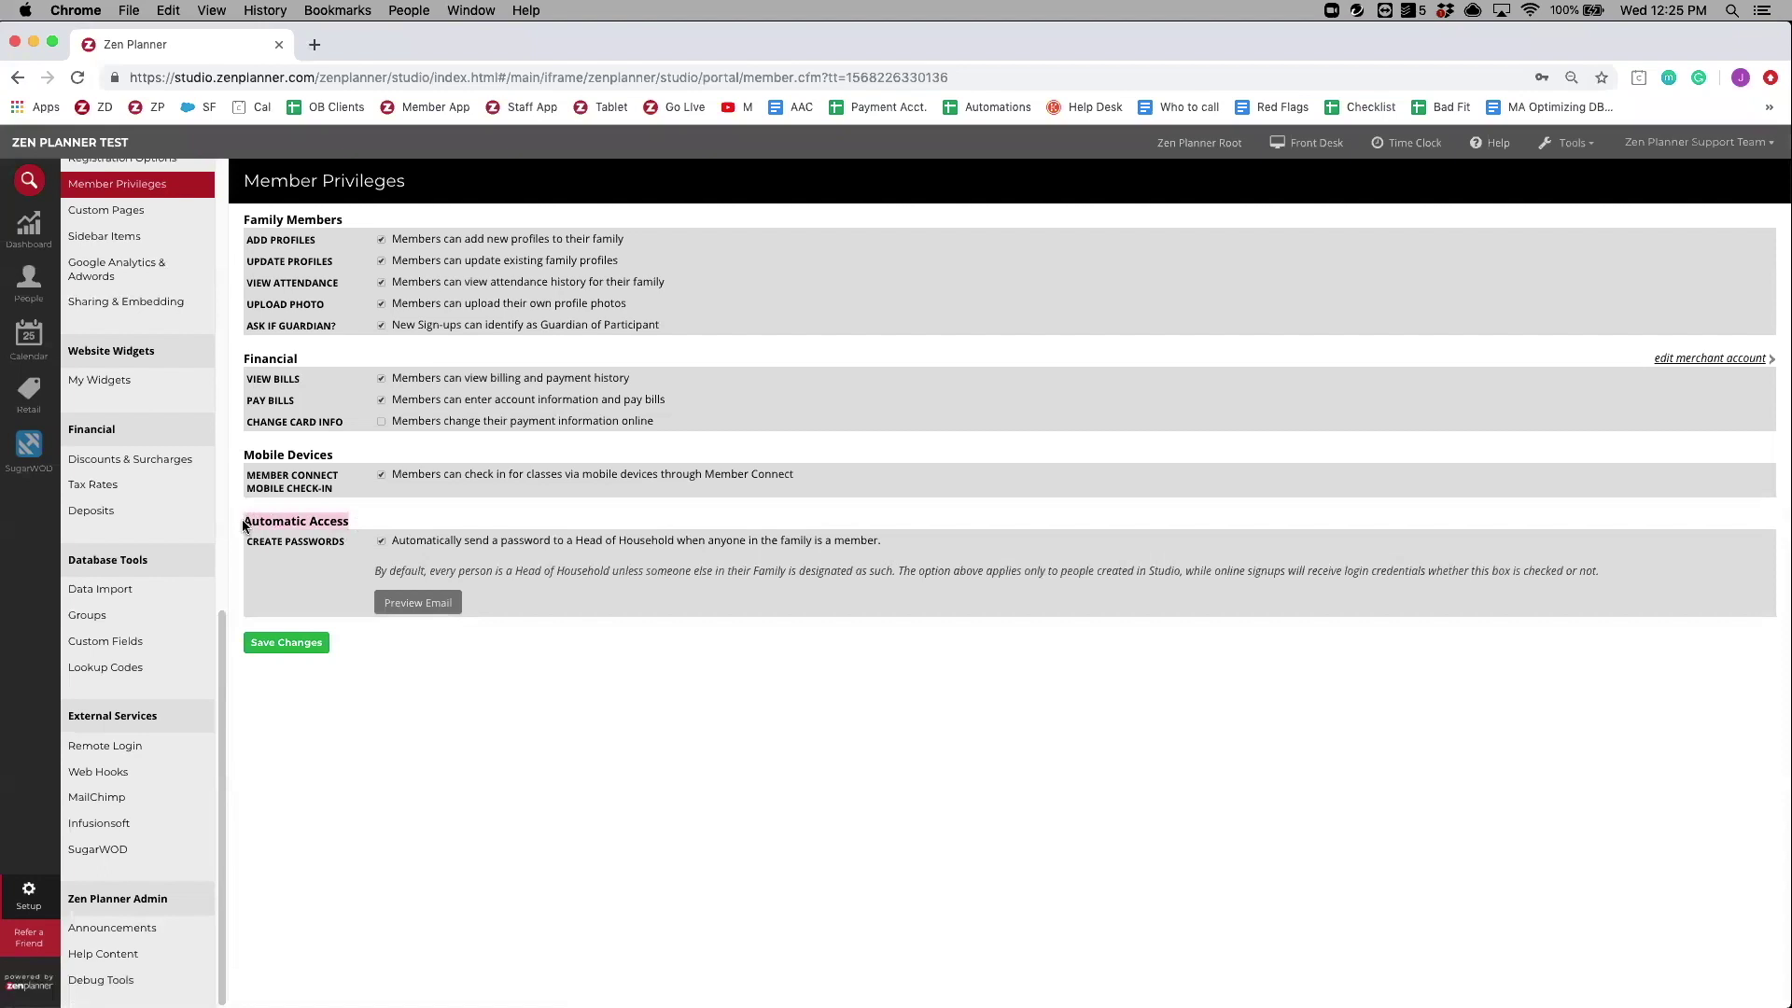
pyautogui.click(381, 541)
pyautogui.scroll(5, 140, 392)
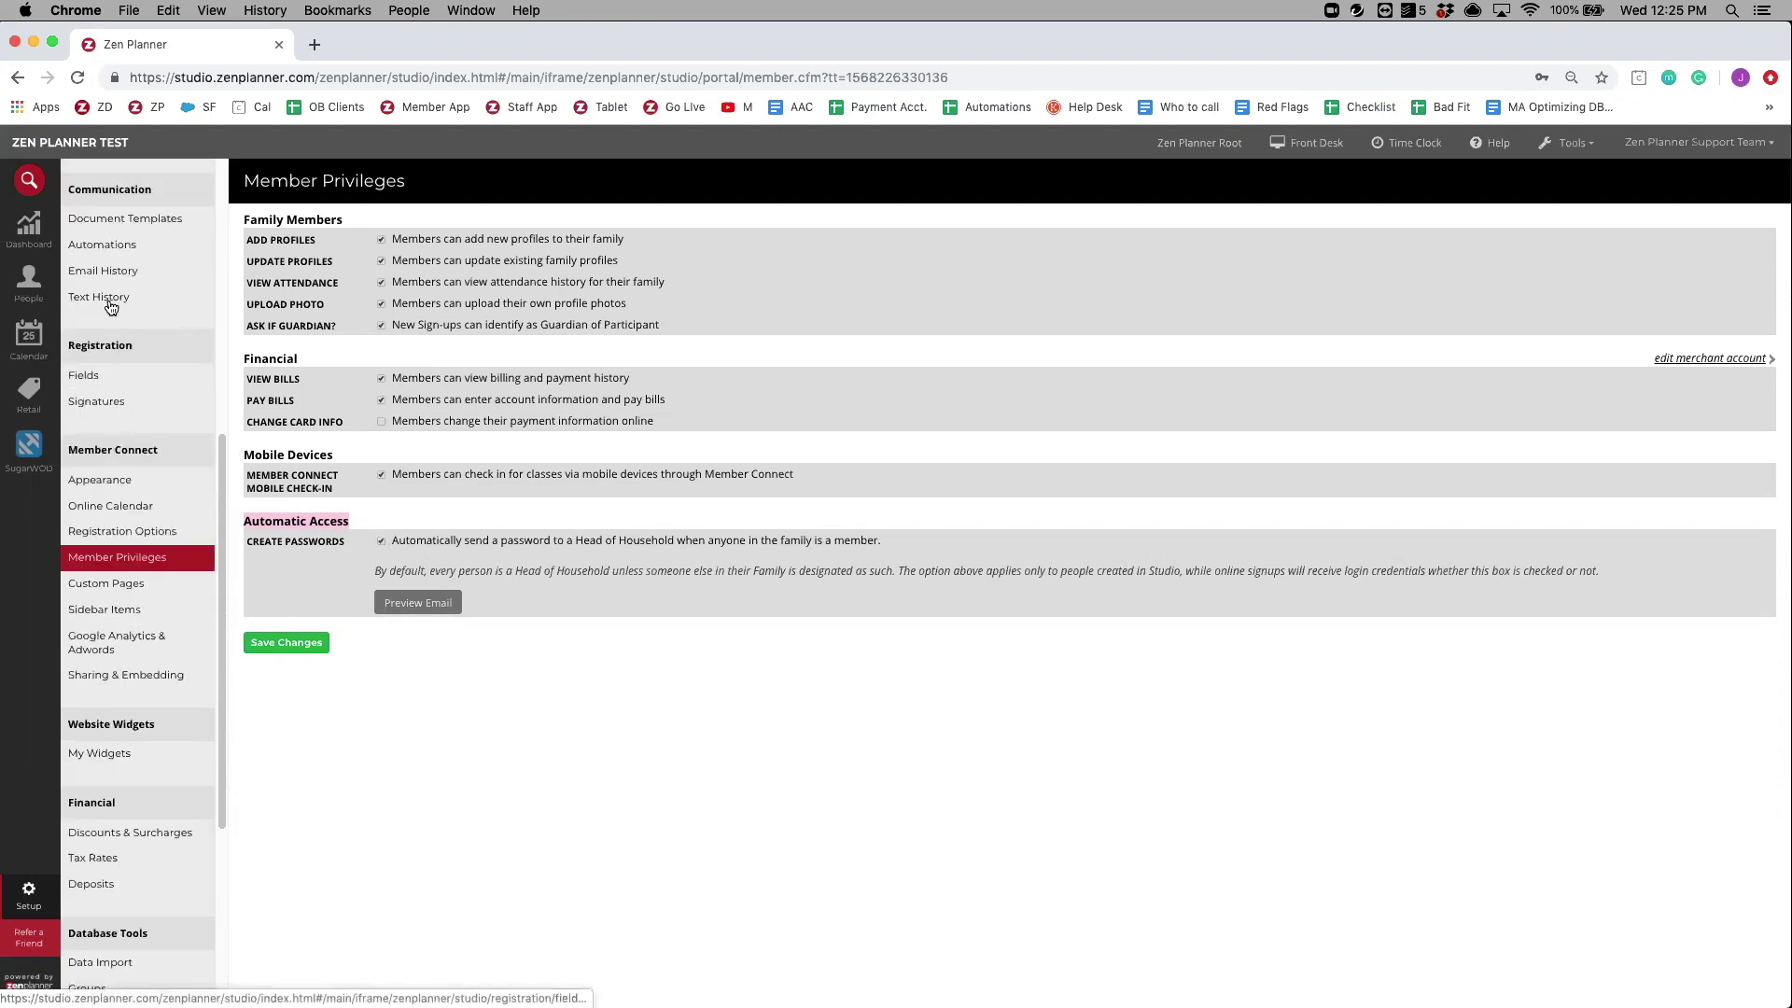
# - Return to the Automations page and look through the preset automations by category and the choices for adding an automation
pyautogui.click(99, 247)
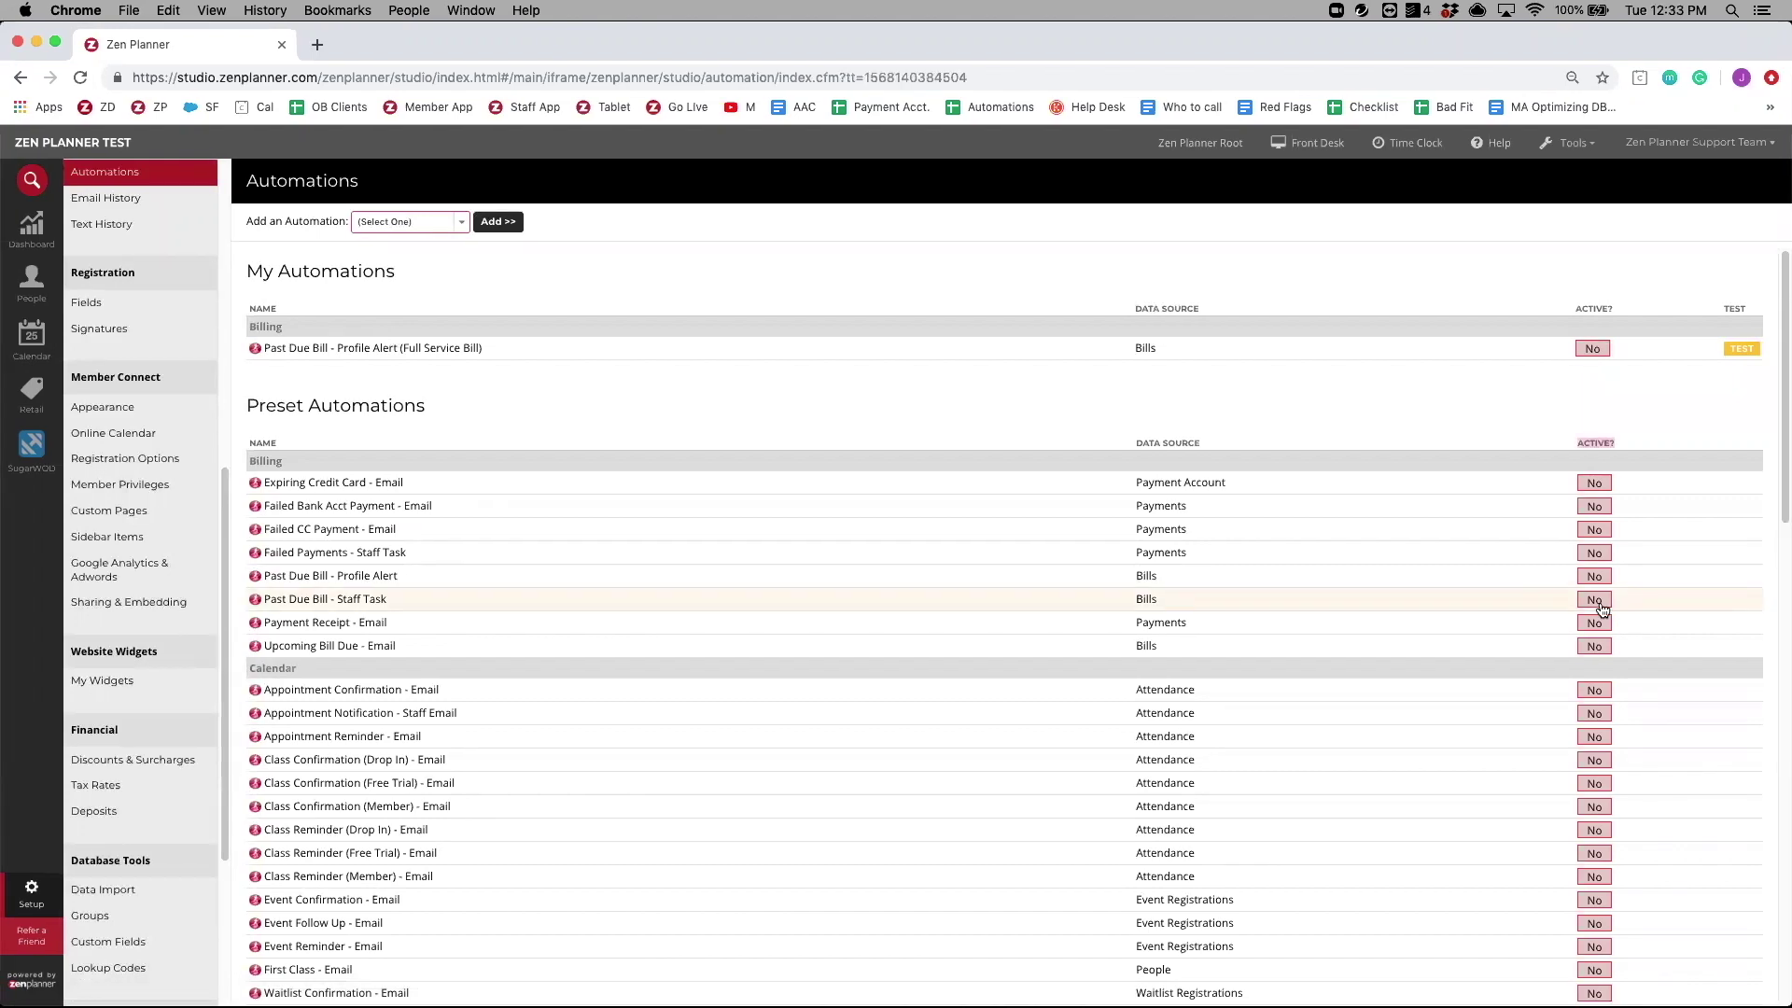
pyautogui.moveTo(433, 405); pyautogui.dragTo(244, 405)
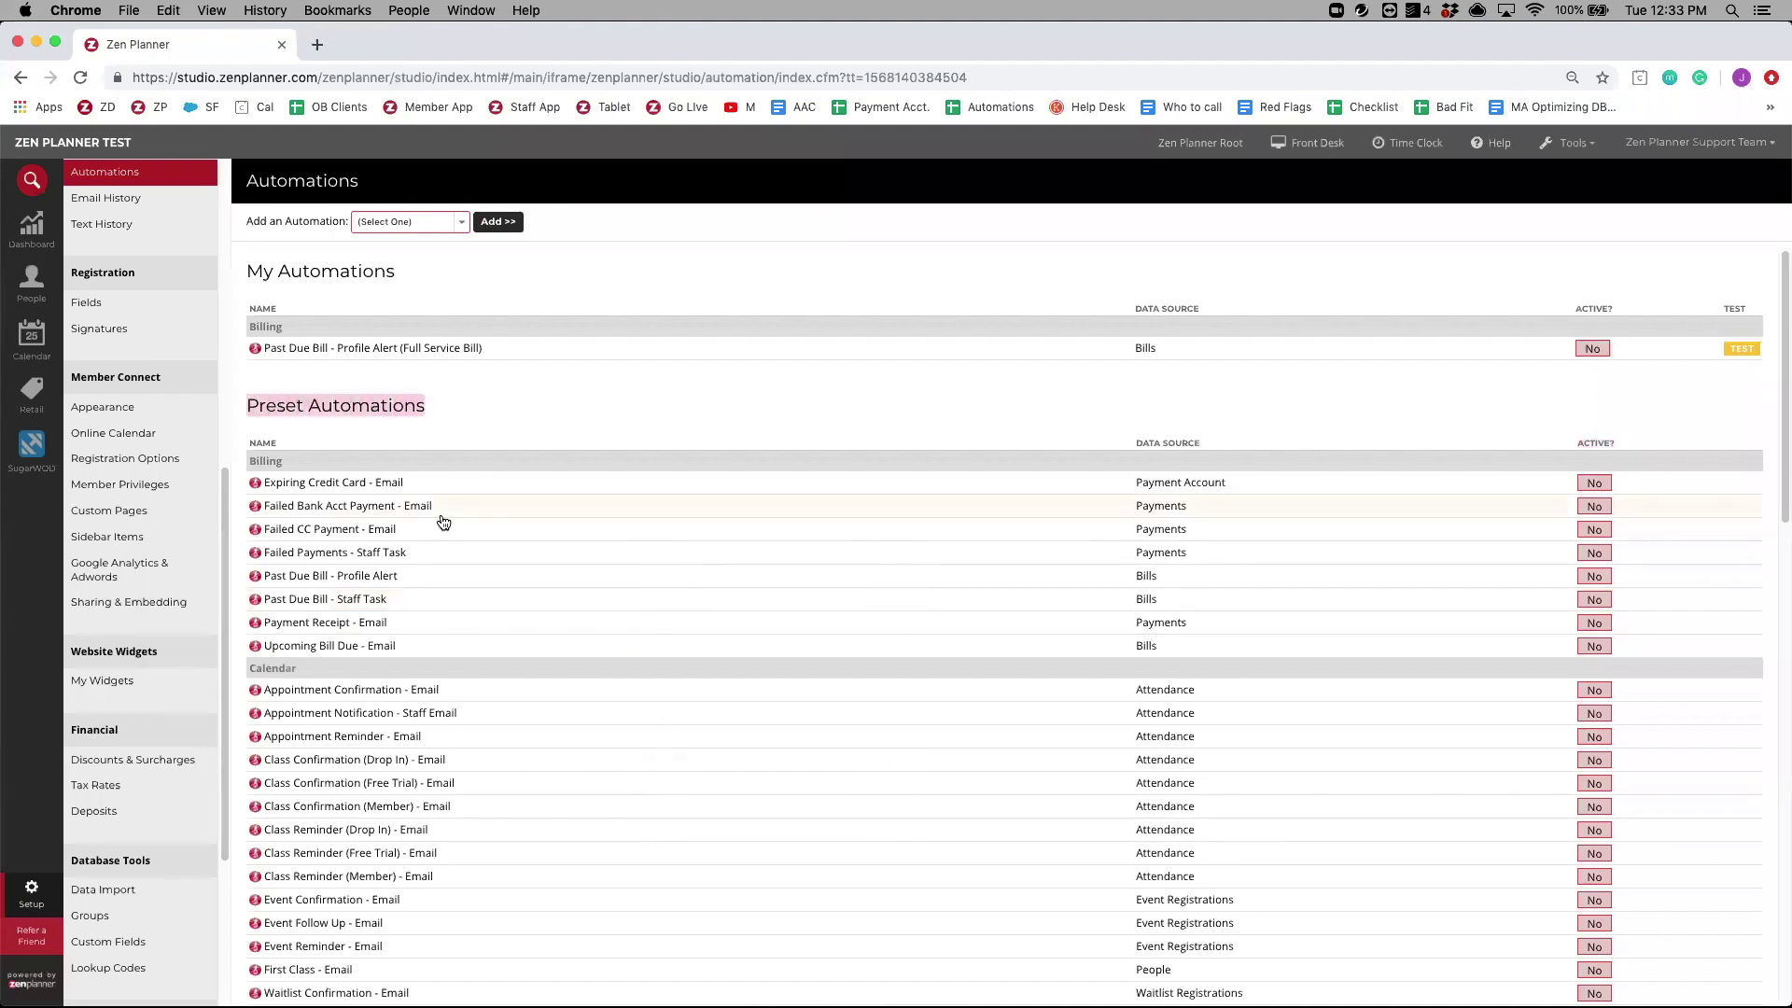
pyautogui.scroll(-15, 444, 522)
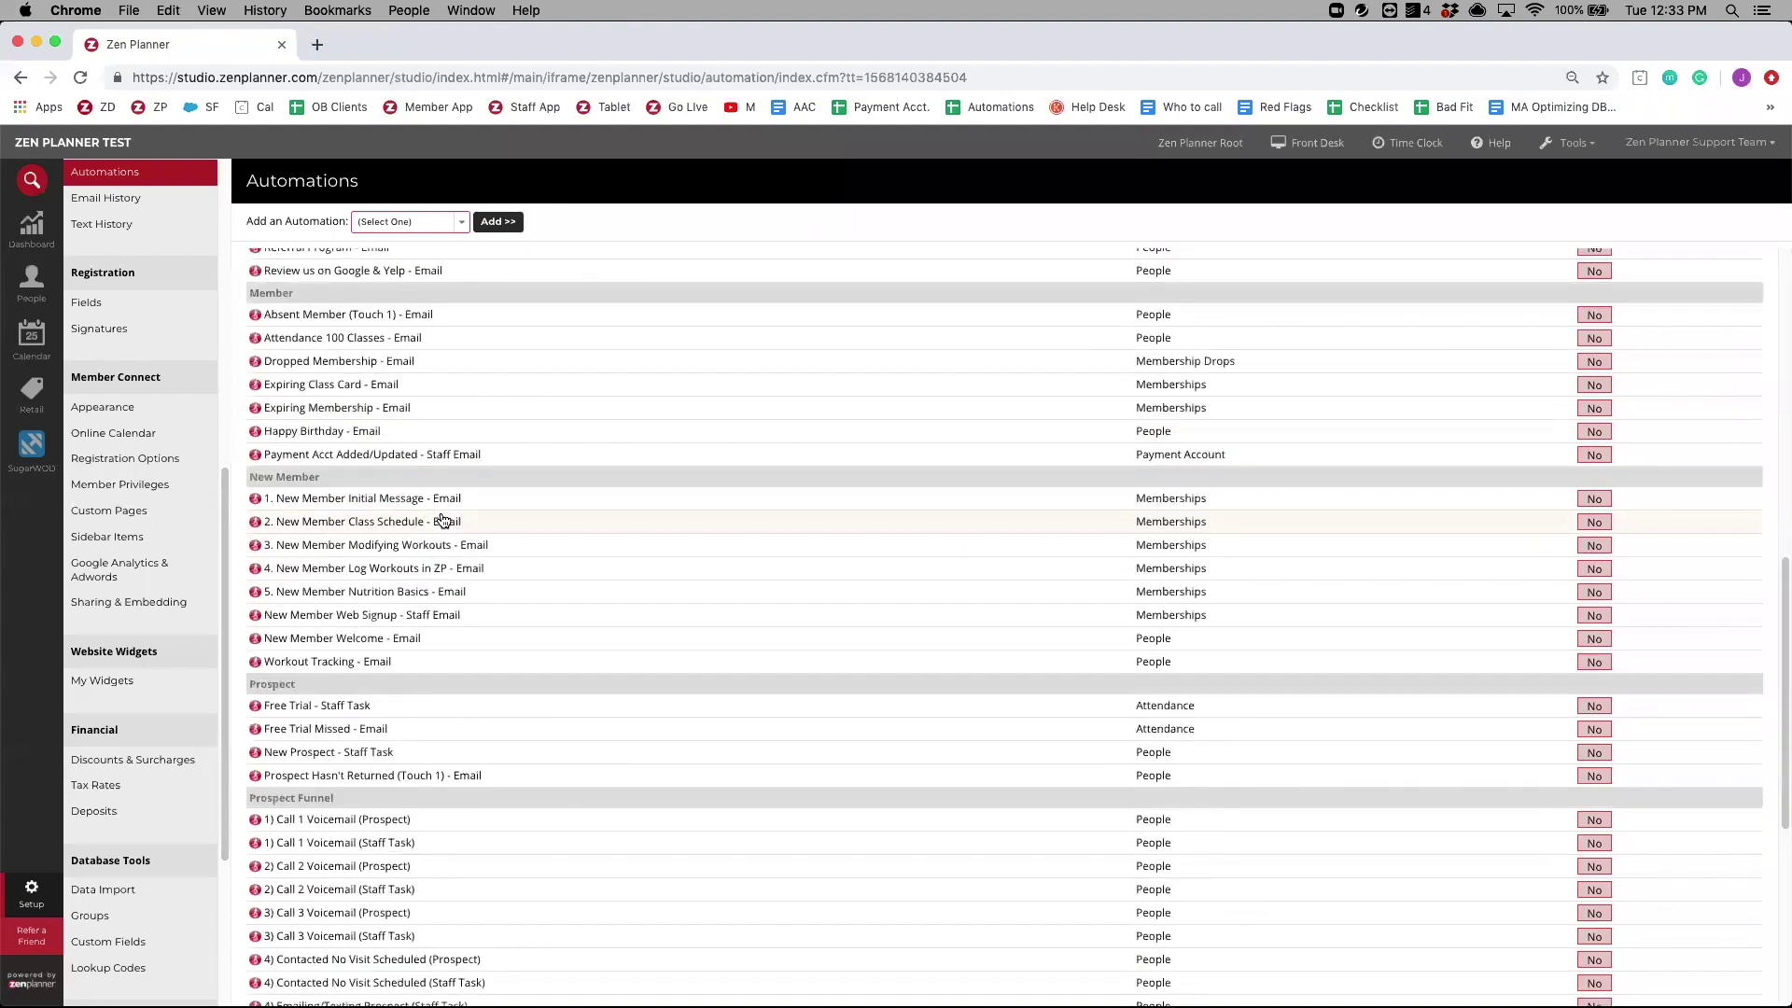
pyautogui.scroll(15, 444, 520)
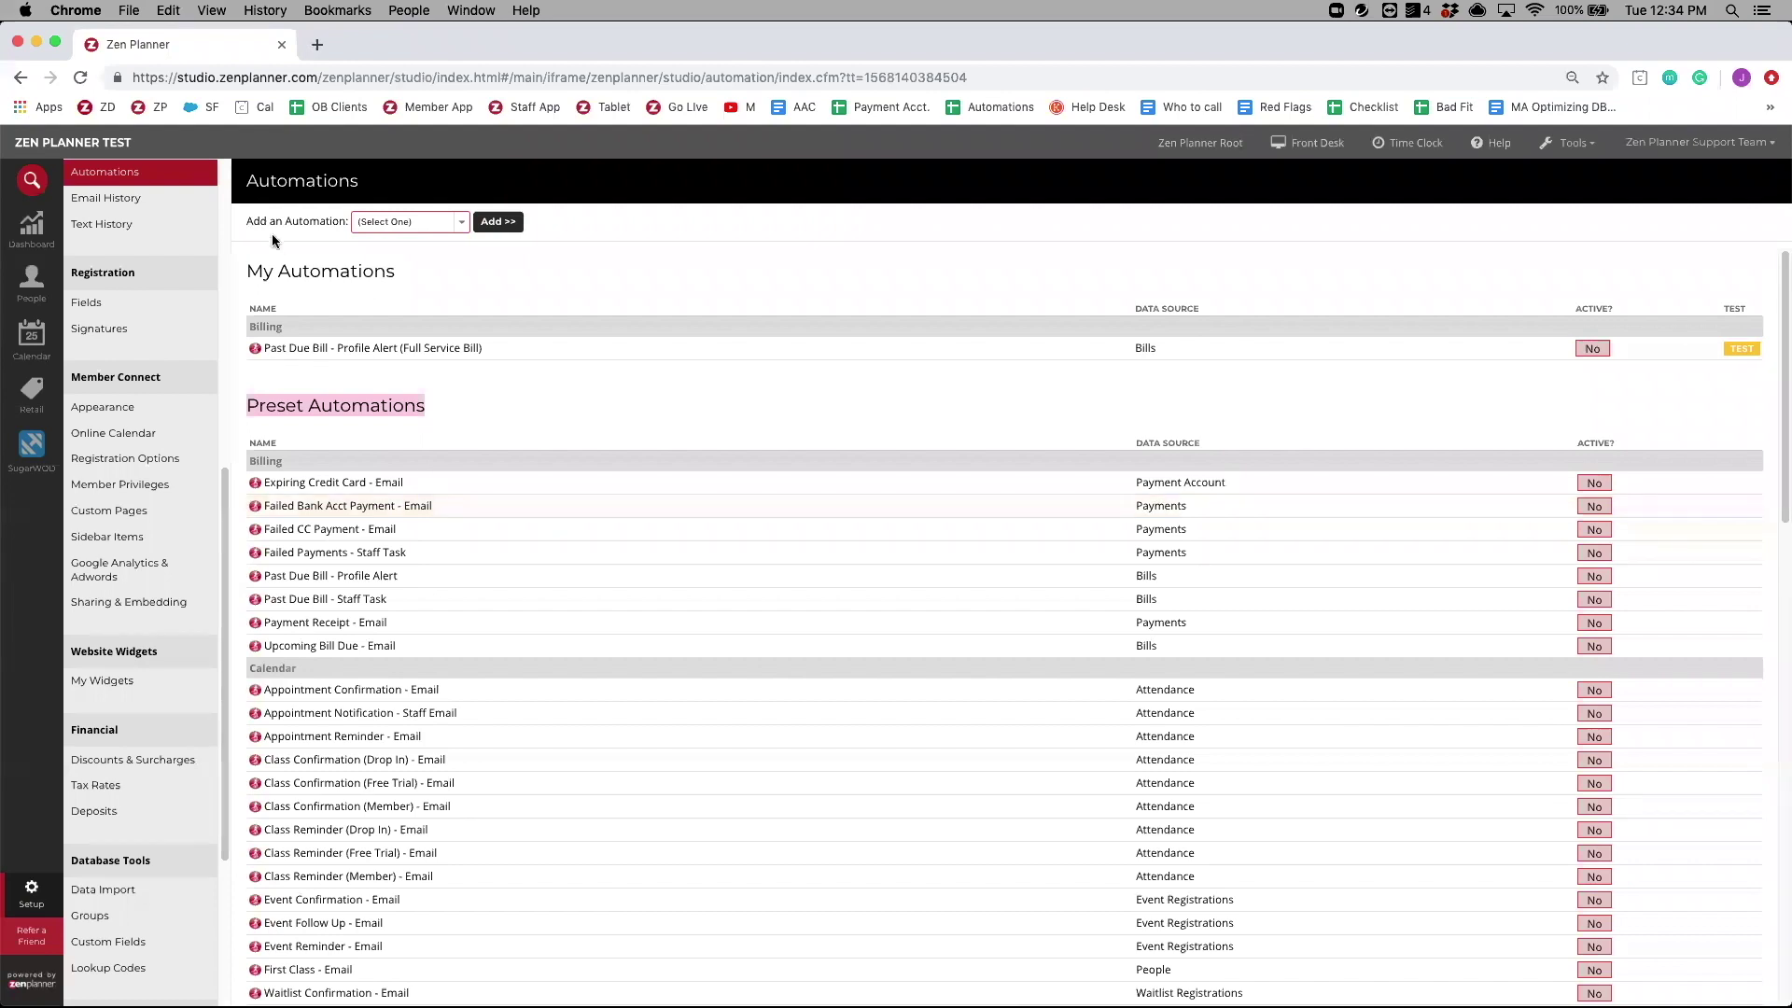
pyautogui.click(445, 224)
pyautogui.click(443, 221)
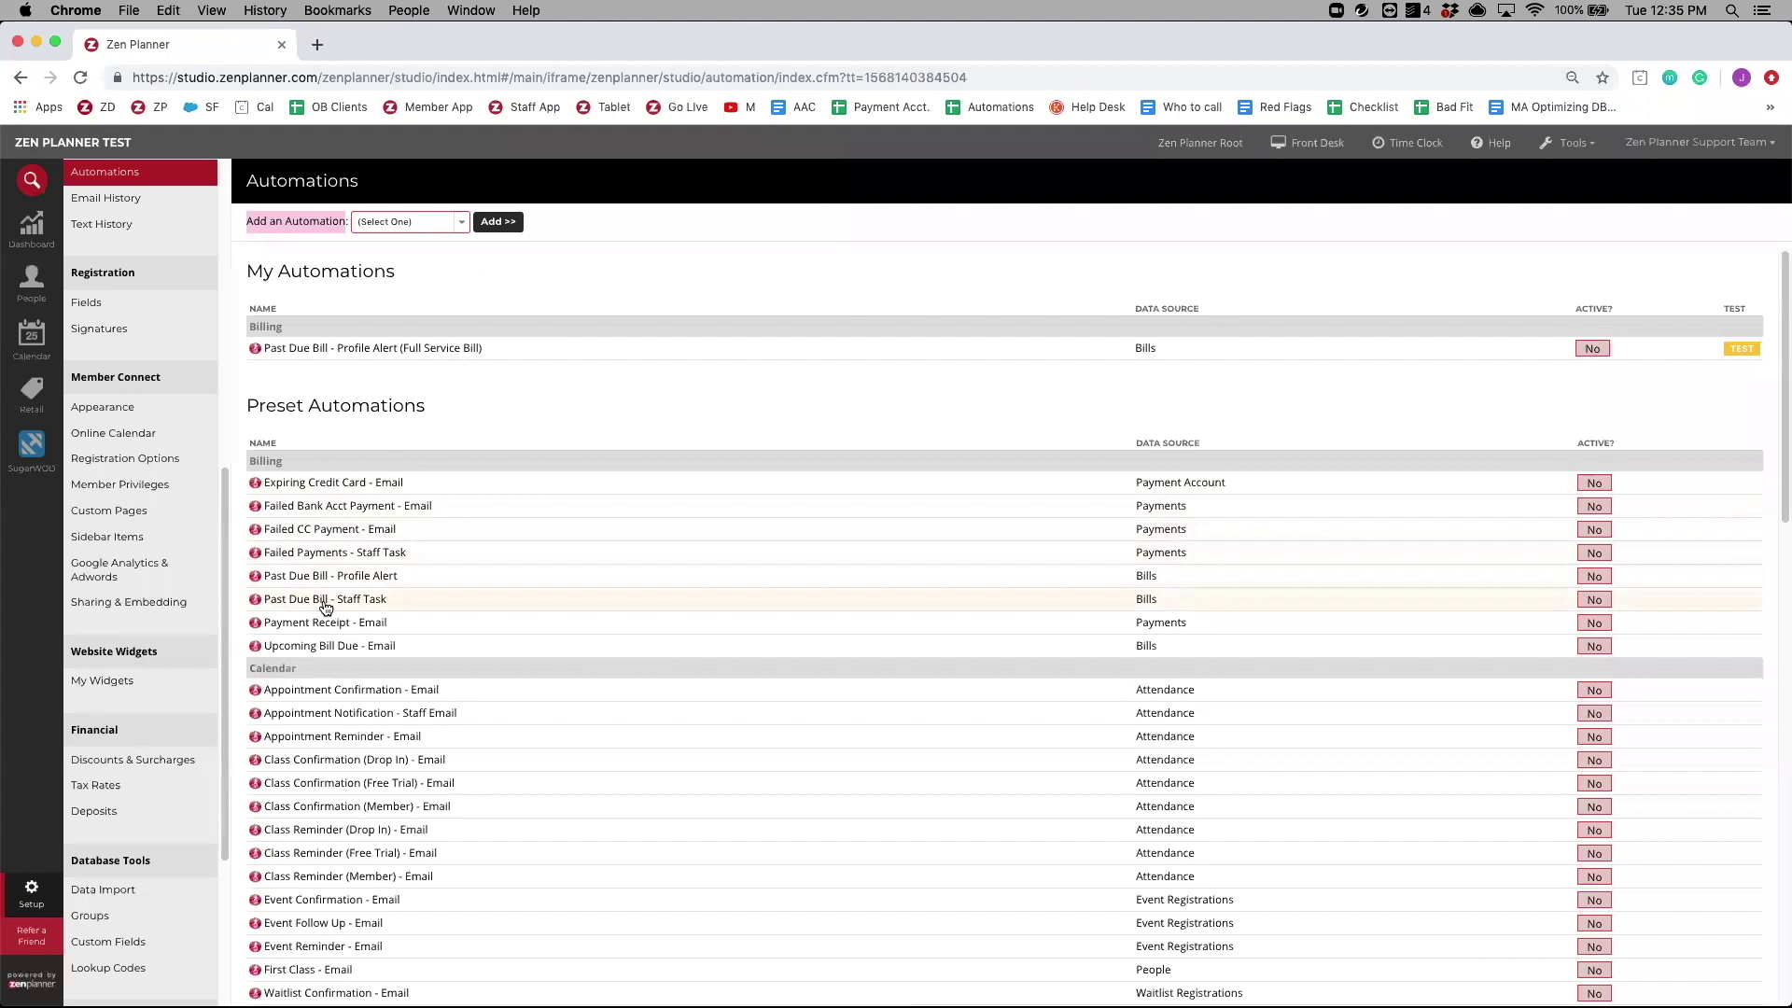
pyautogui.scroll(-5, 324, 602)
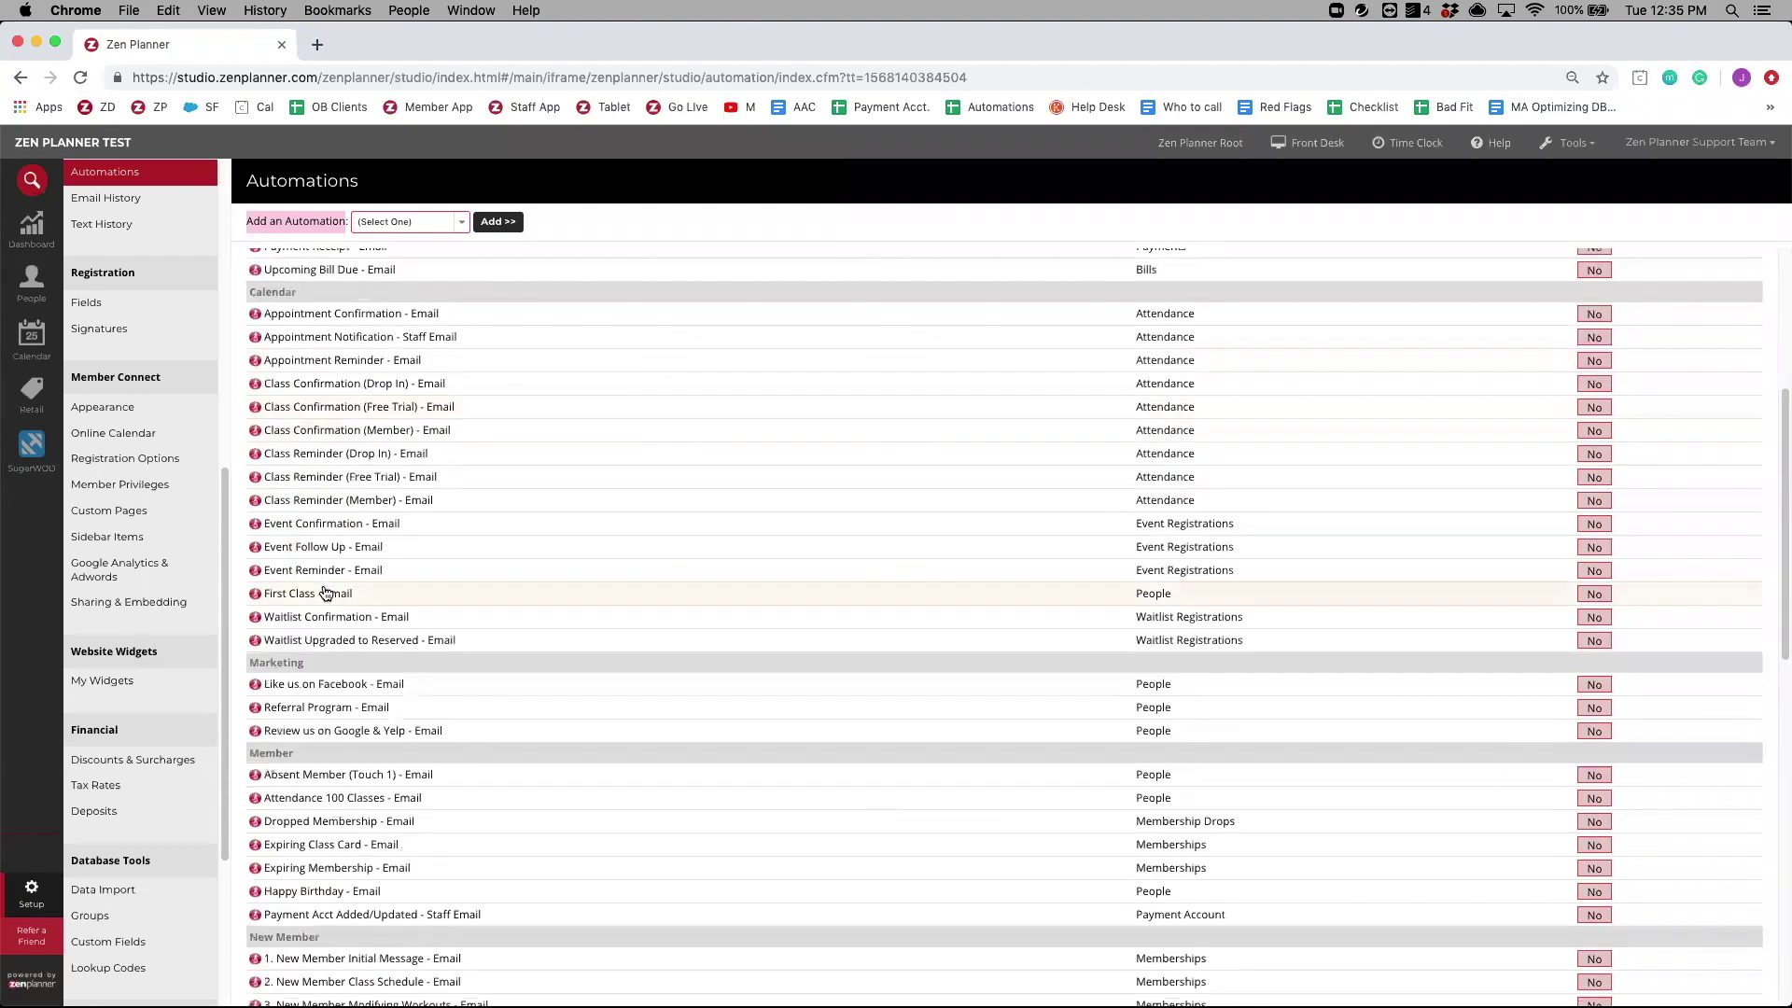
pyautogui.scroll(-4, 325, 593)
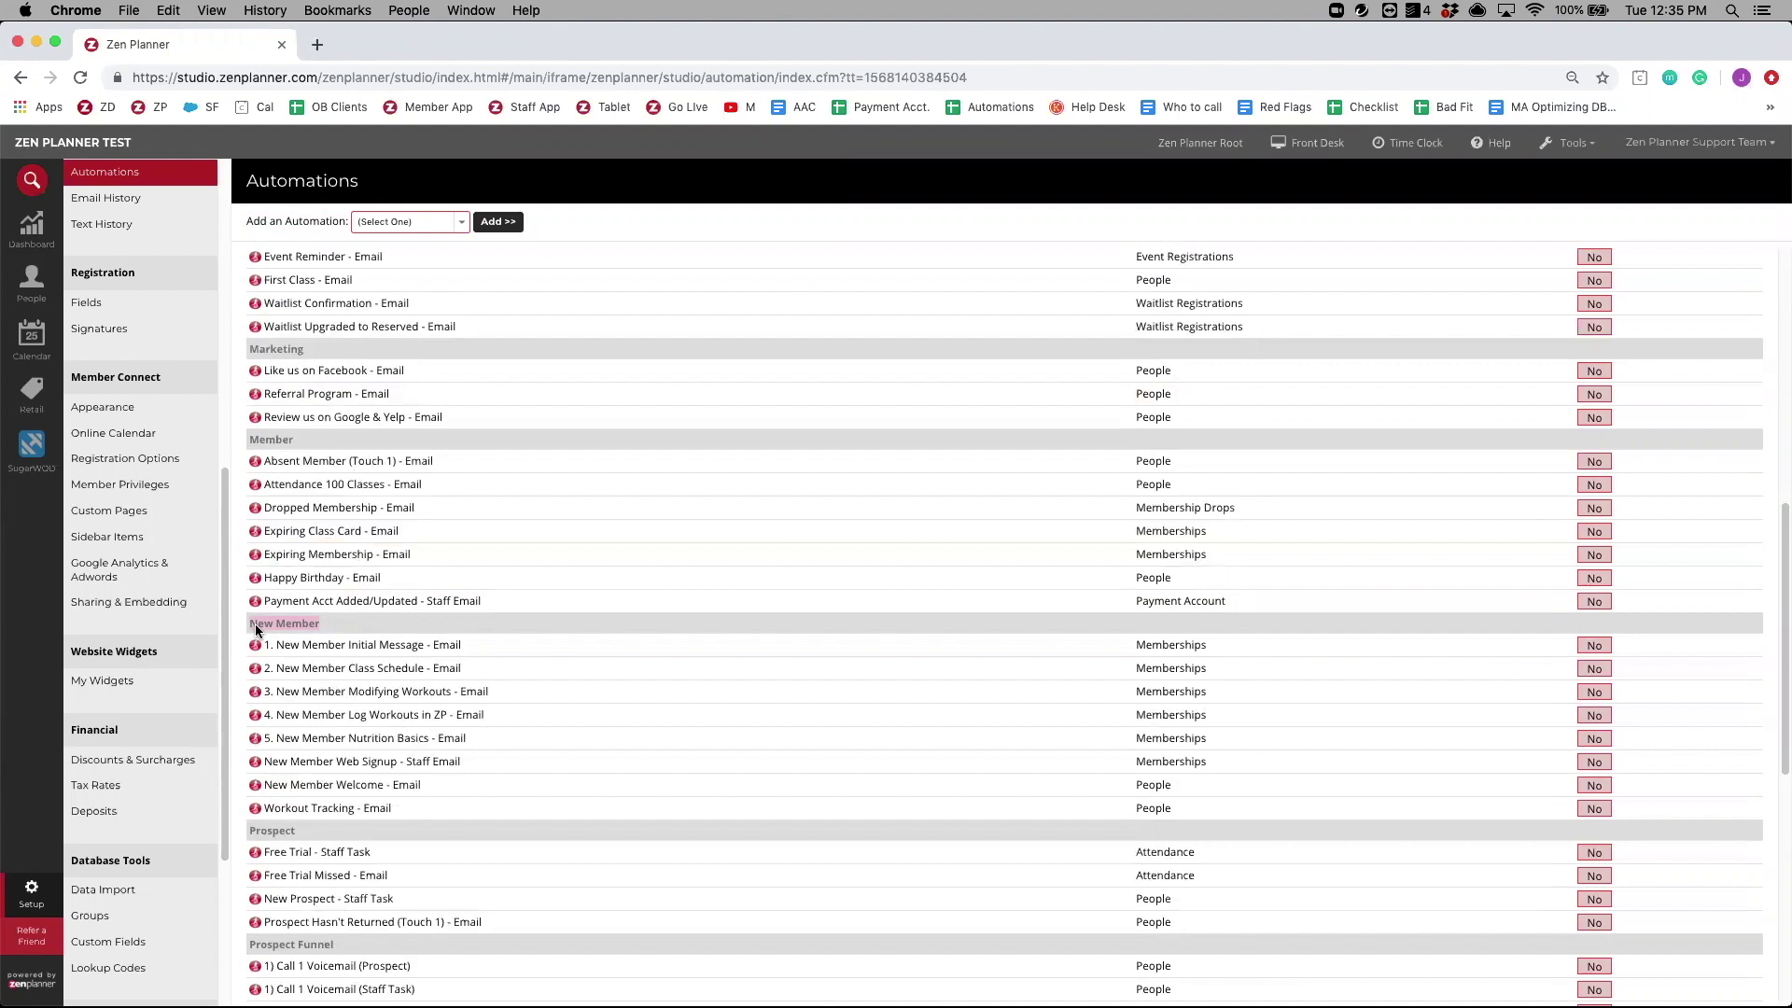
pyautogui.scroll(10, 286, 584)
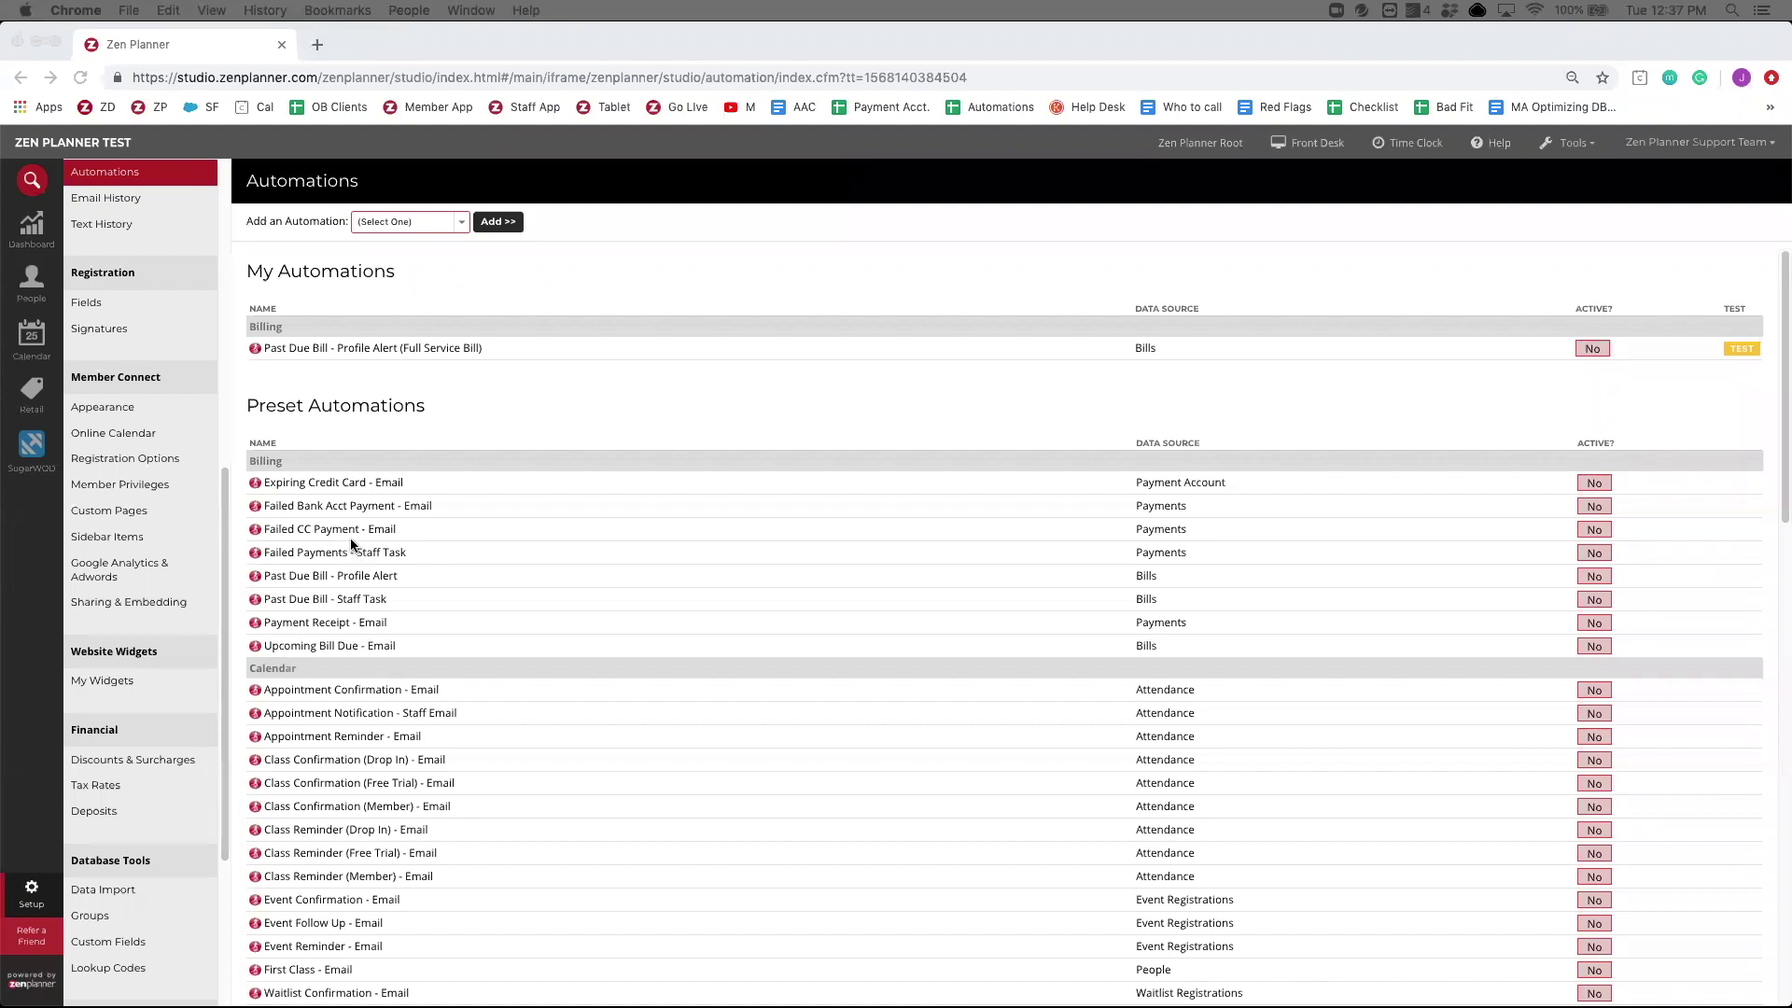
# - Open the Expiring Credit Card - Email preset automation in the Billing category for editing
pyautogui.moveTo(430, 404); pyautogui.dragTo(231, 398)
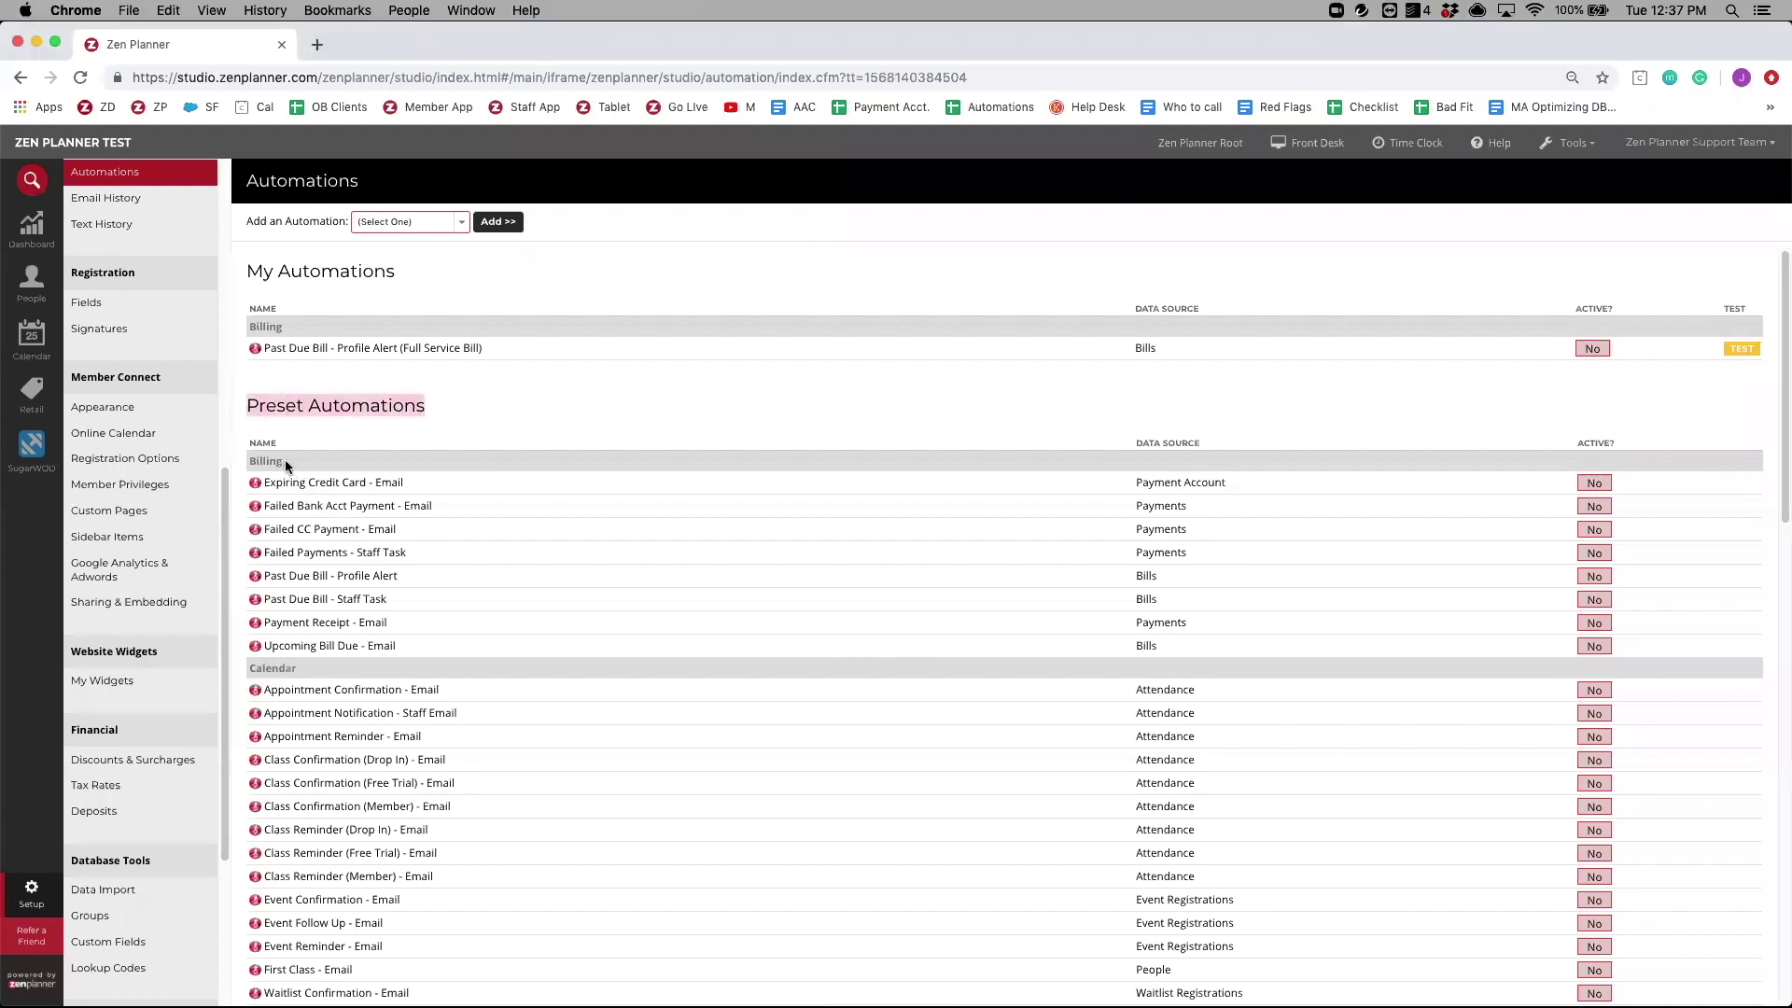
pyautogui.moveTo(284, 459); pyautogui.dragTo(250, 463)
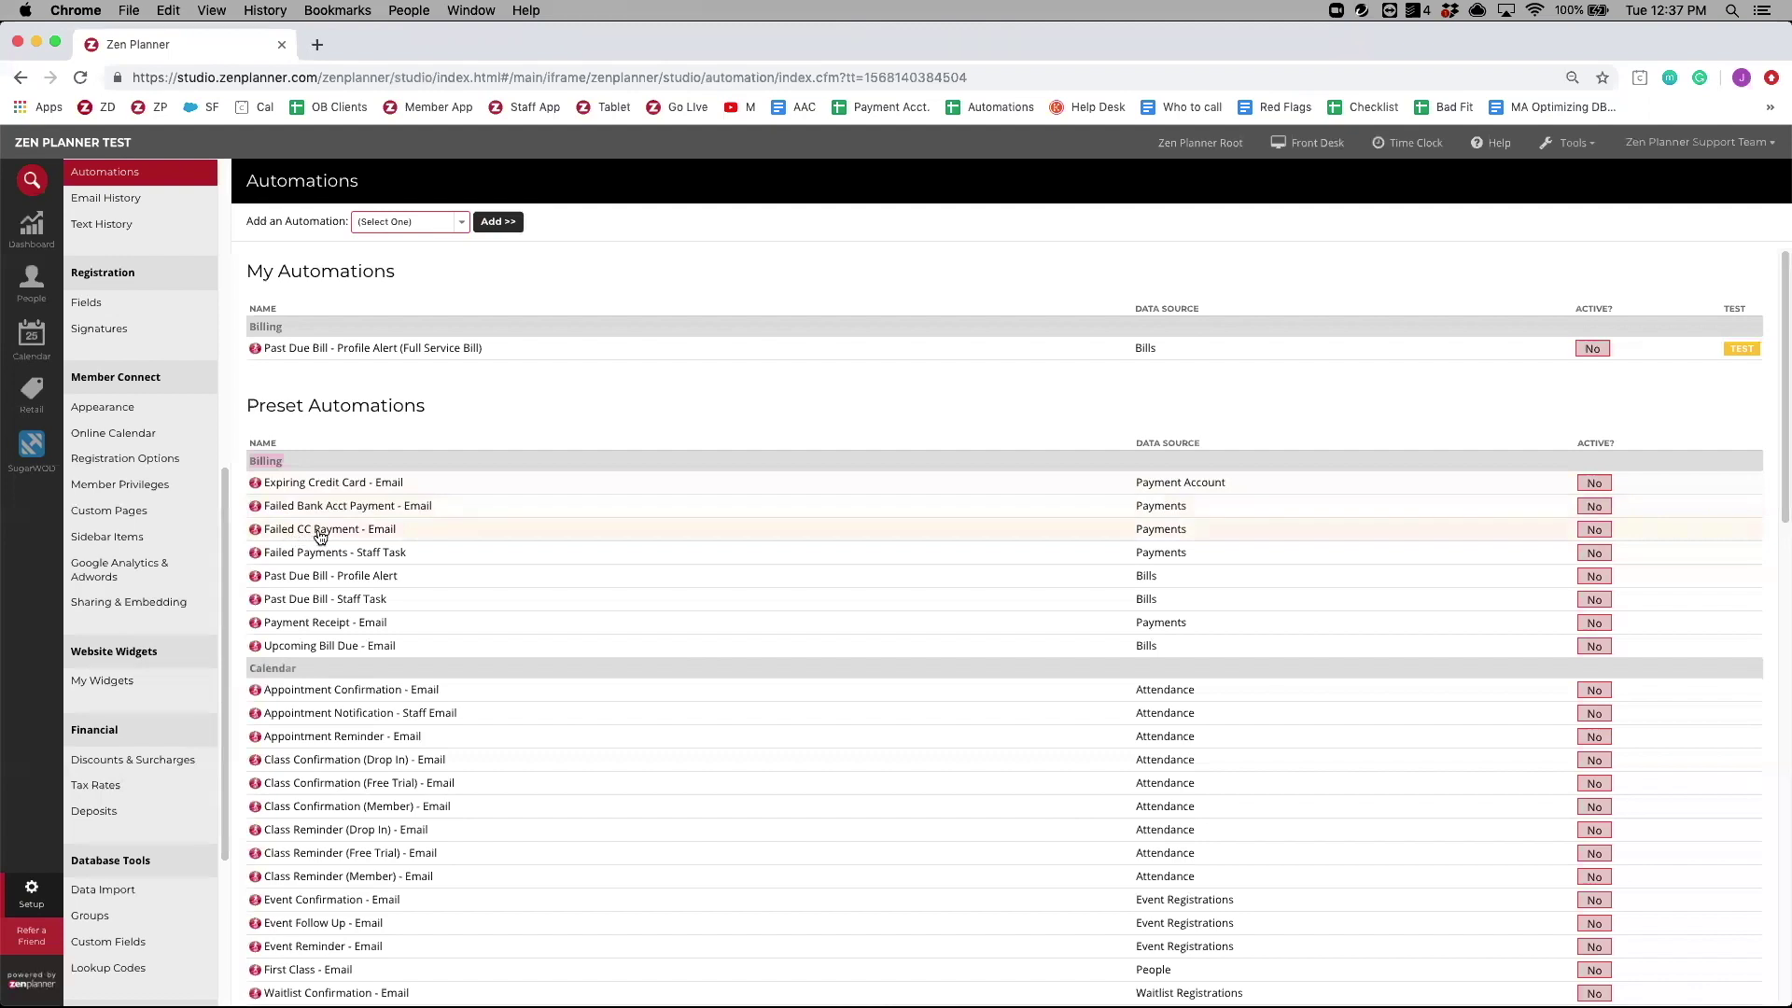
pyautogui.click(321, 485)
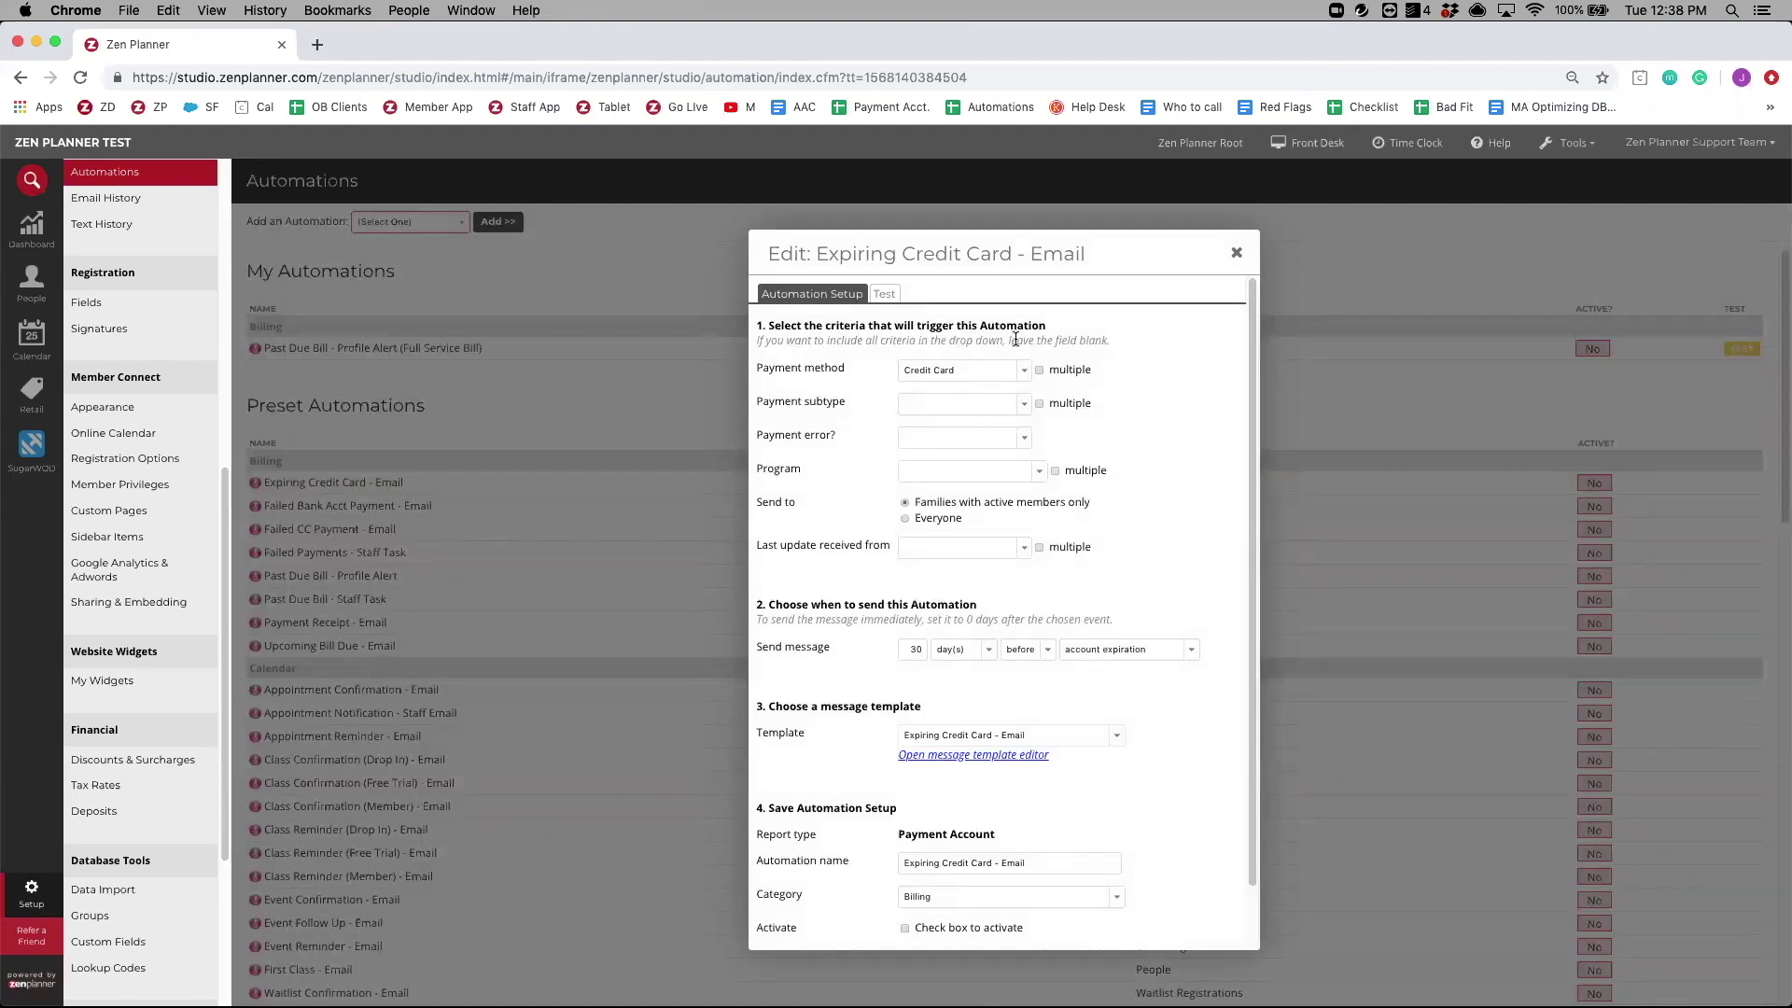
# - Review the automation's trigger criteria, including the available payment subtypes
pyautogui.moveTo(1046, 327); pyautogui.dragTo(756, 329)
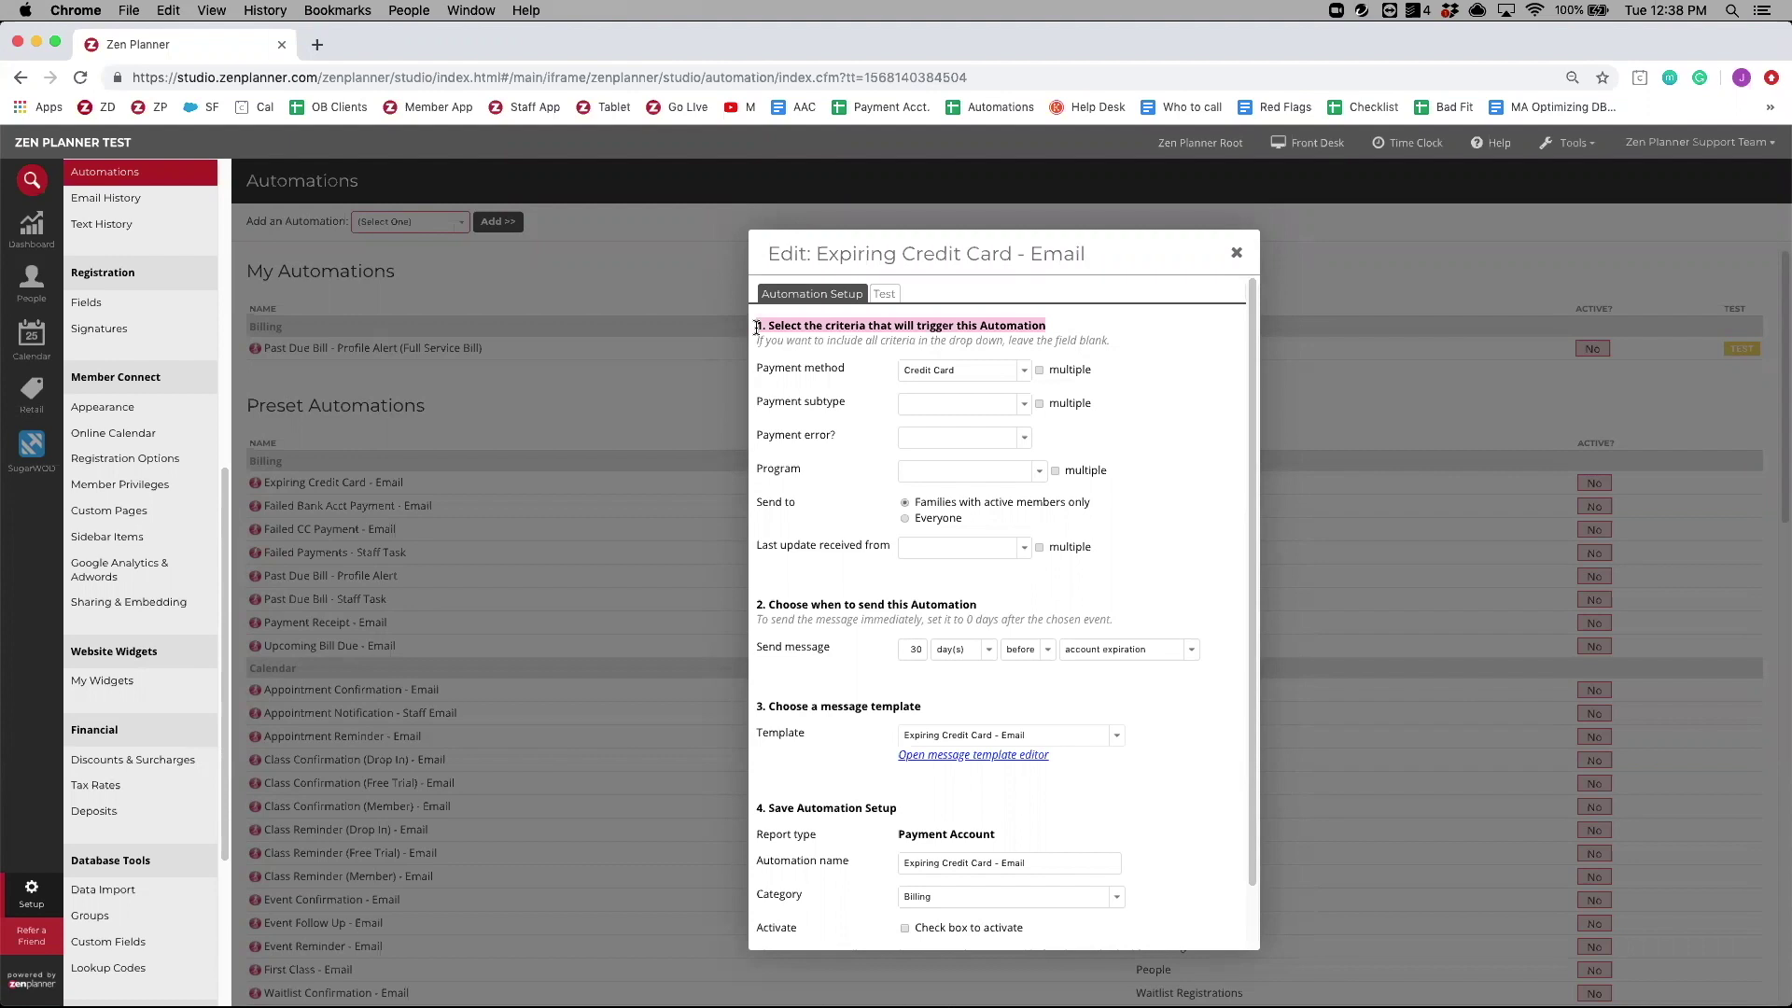
pyautogui.click(943, 403)
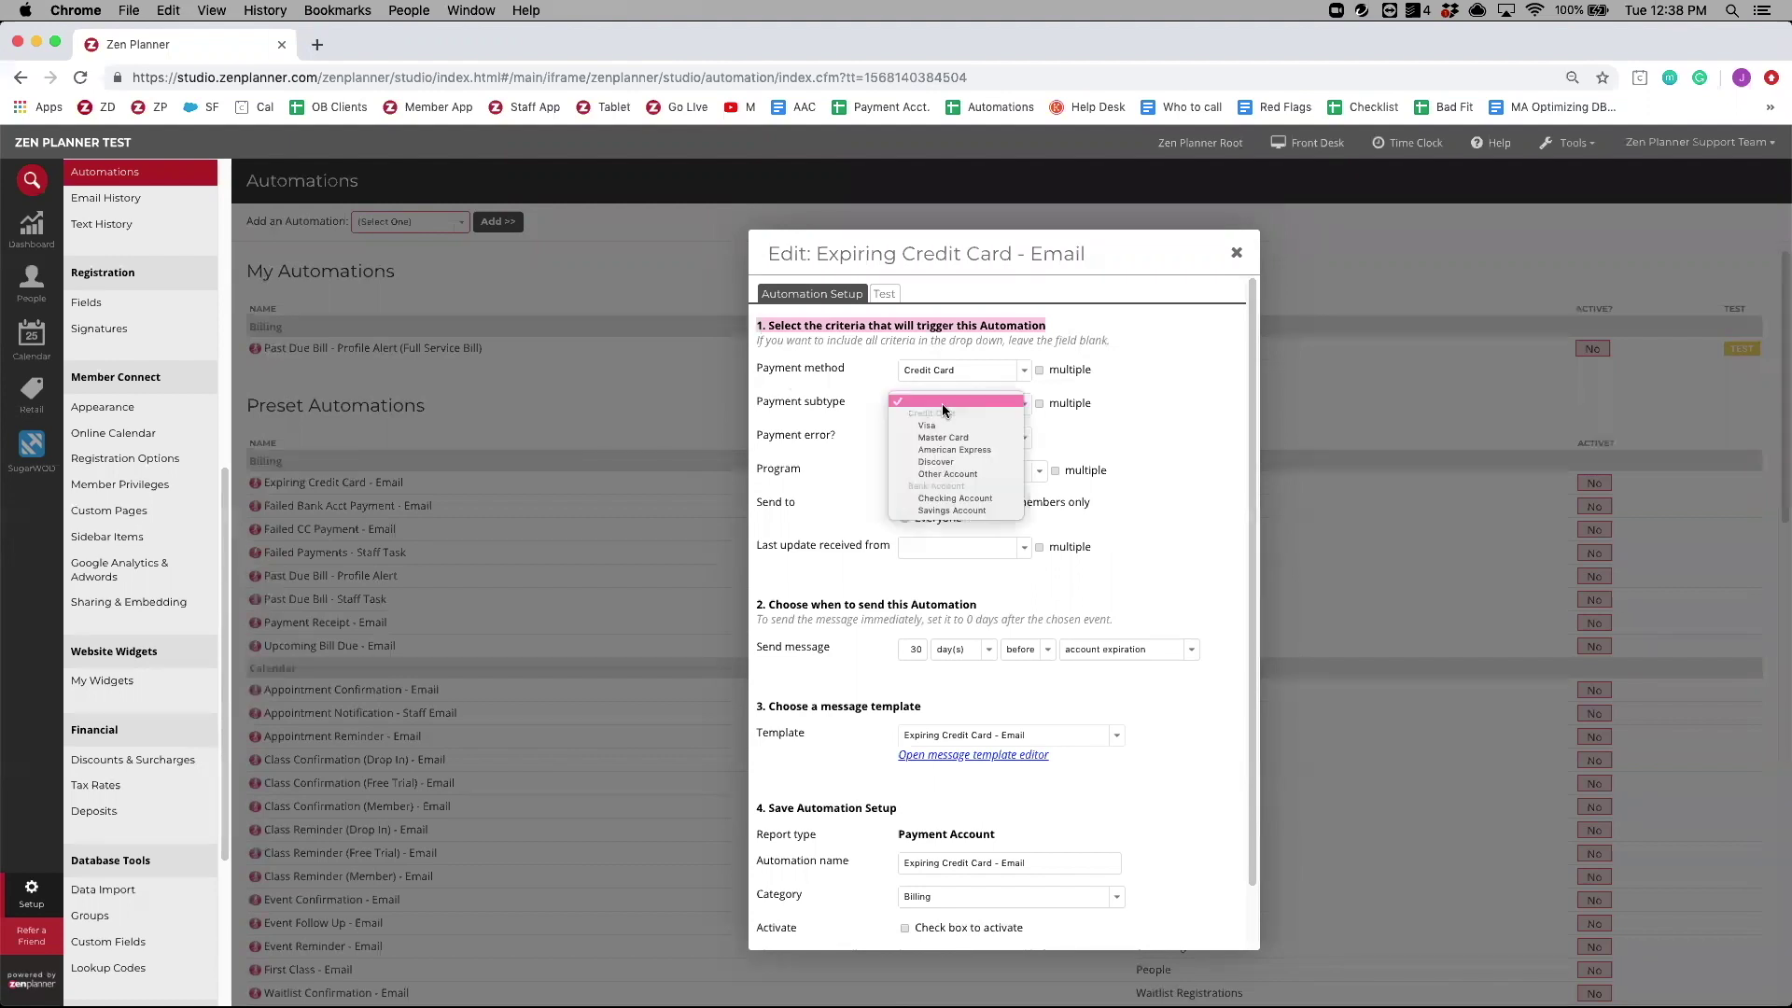
pyautogui.click(1034, 403)
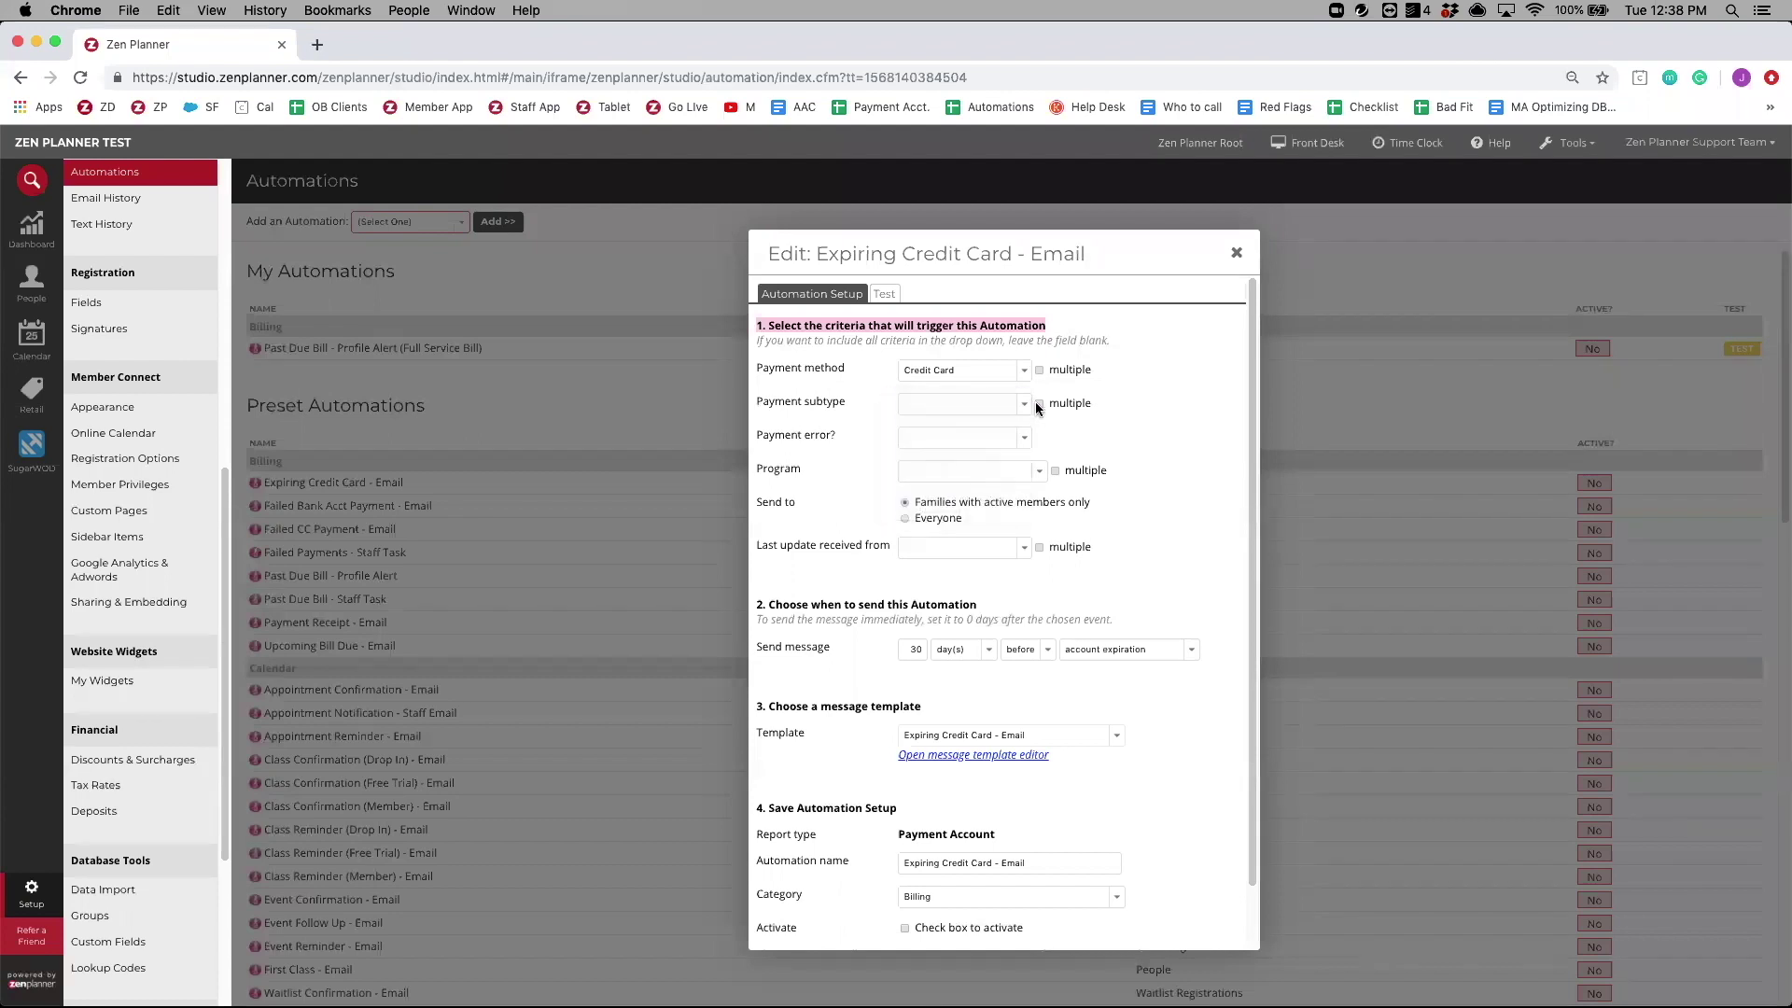
pyautogui.click(966, 407)
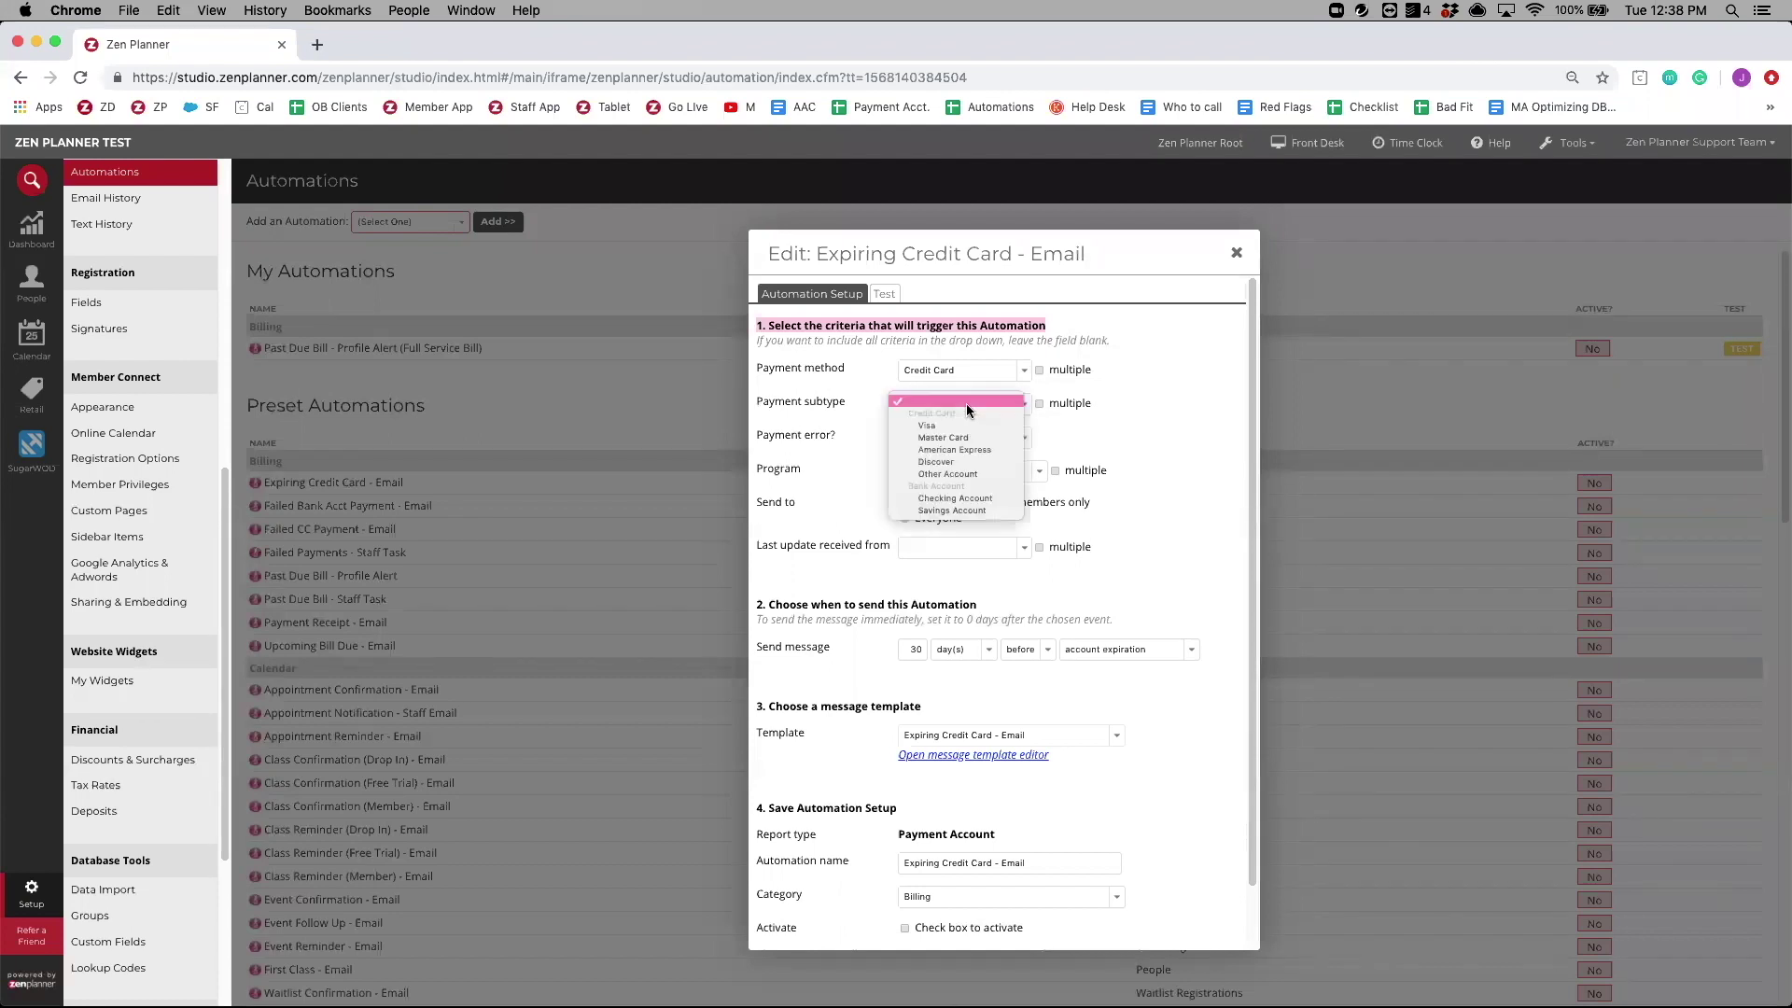
pyautogui.click(966, 404)
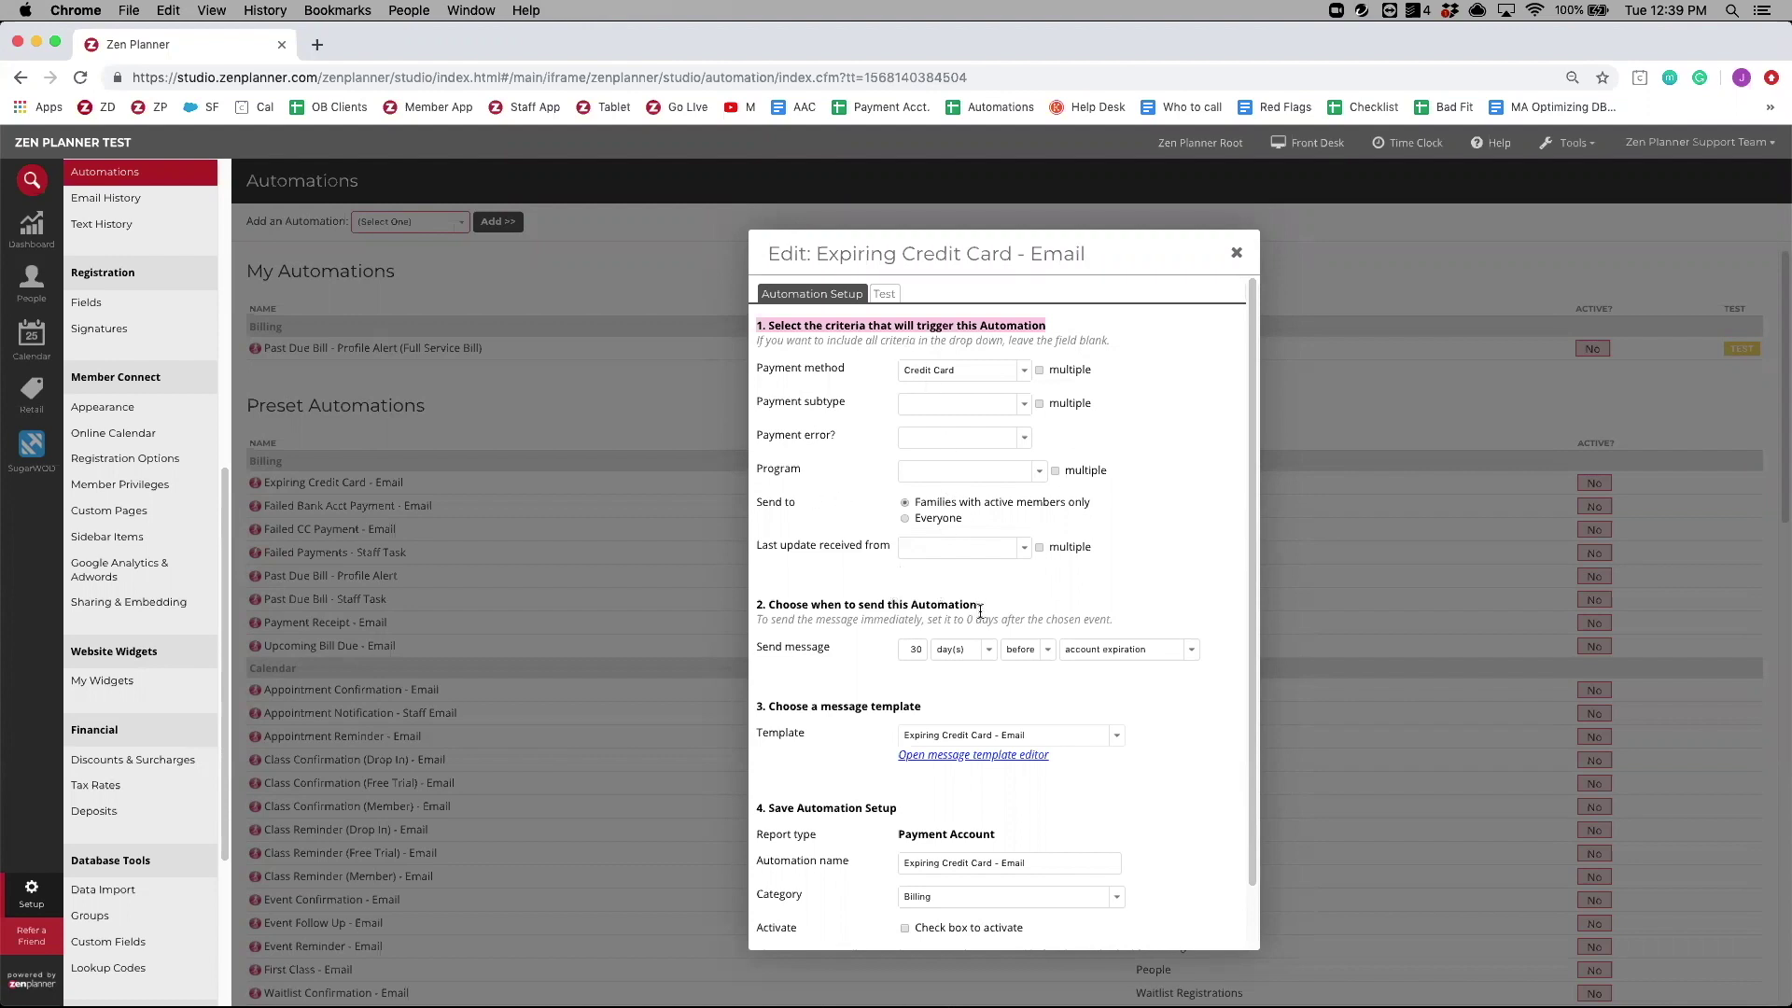
# - Review the send timing of the automation's message relative to account expiration
pyautogui.moveTo(978, 605); pyautogui.dragTo(761, 602)
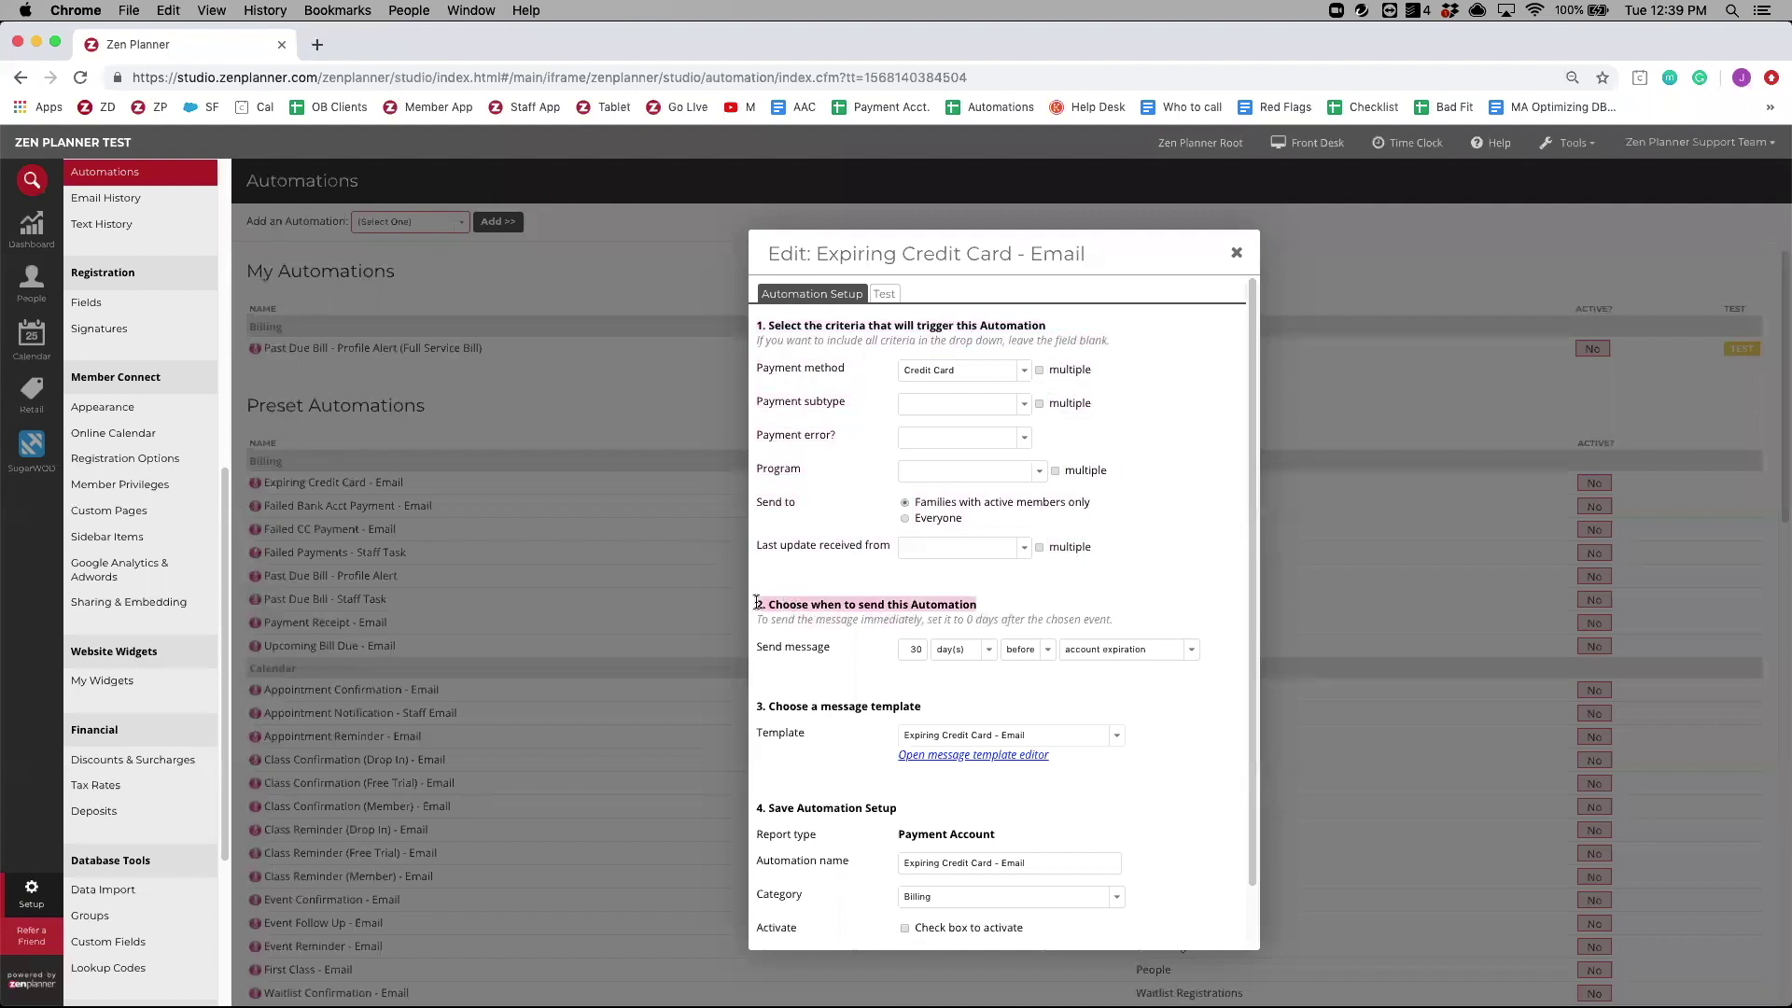
pyautogui.scroll(-2, 933, 607)
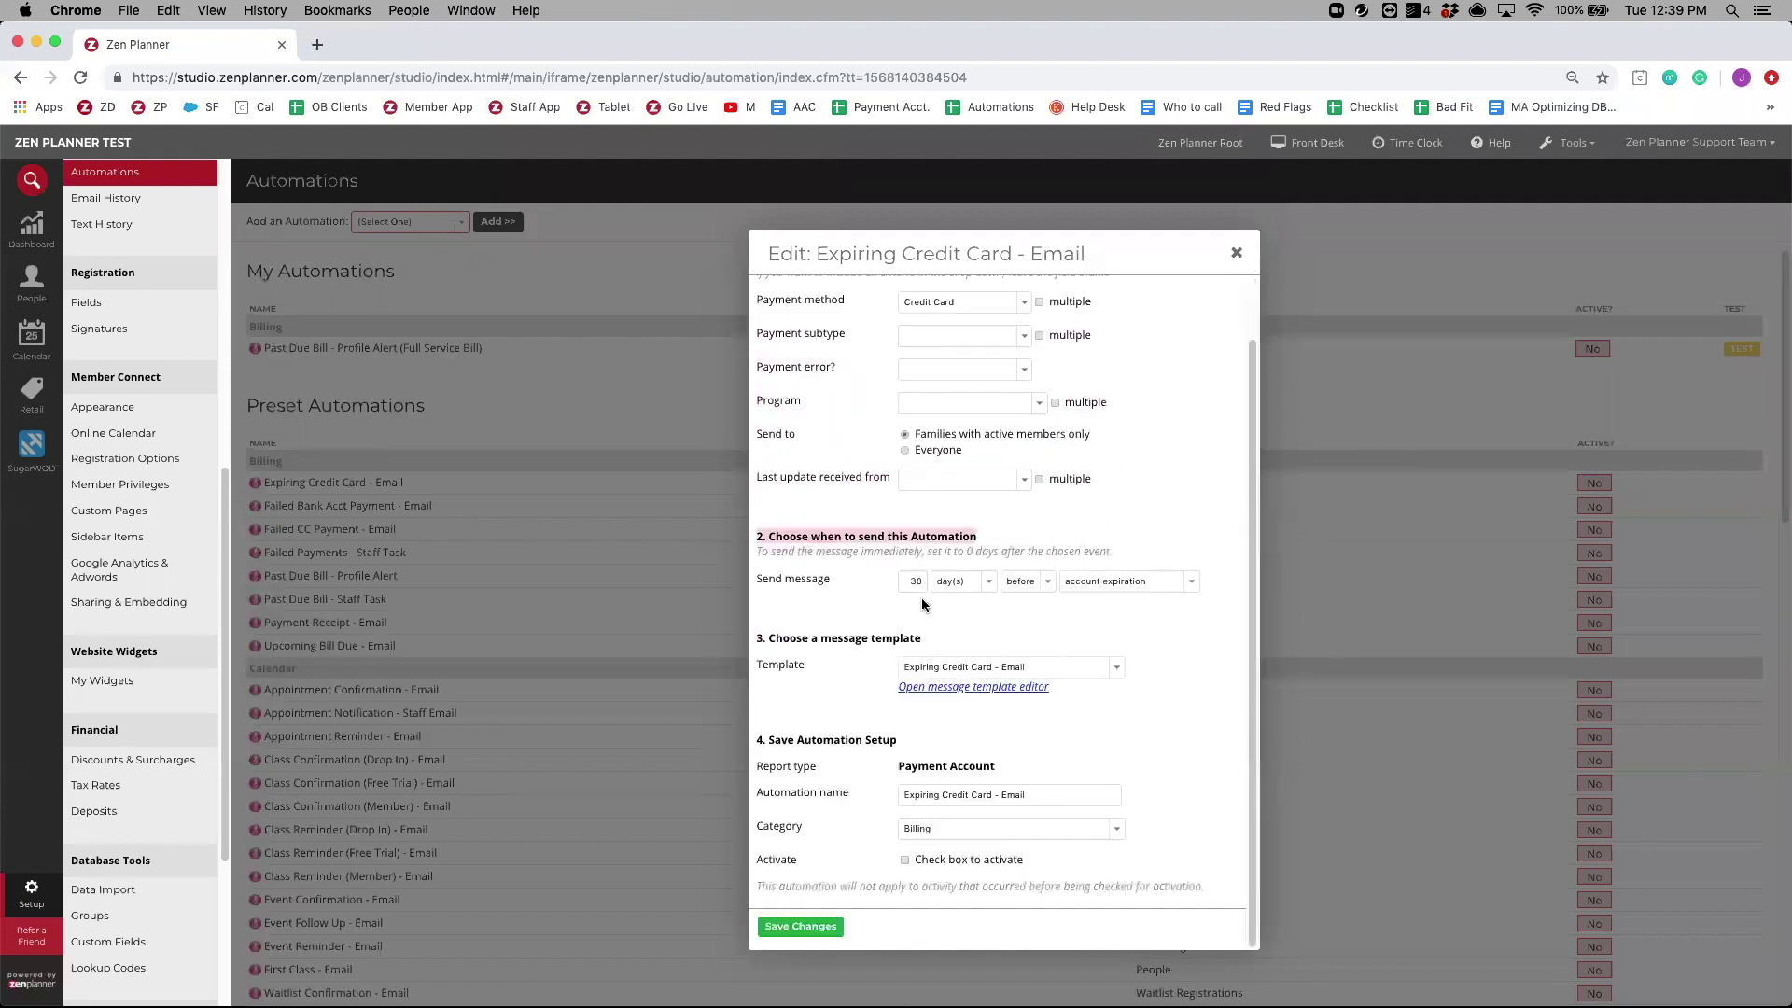
pyautogui.doubleClick(915, 582)
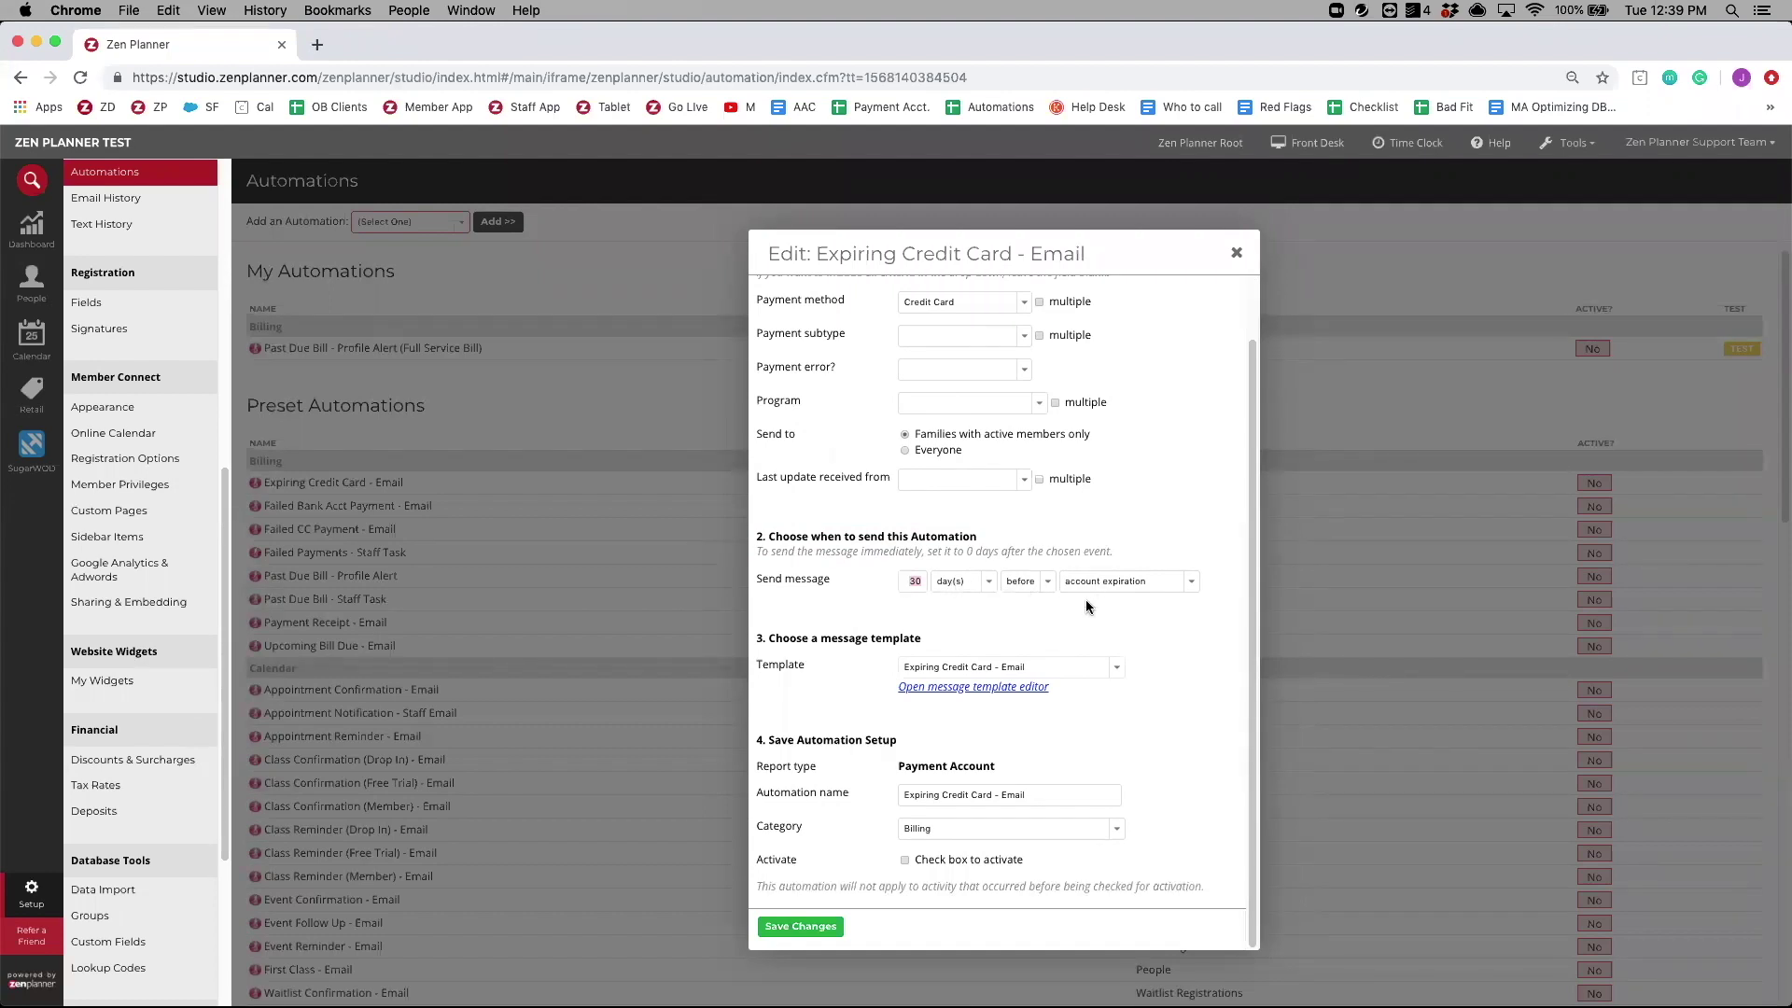
pyautogui.click(920, 583)
# - Open the message template editor for the Expiring Credit Card - Email automation, agreeing to save the automation and leave the page
pyautogui.moveTo(922, 639); pyautogui.dragTo(765, 640)
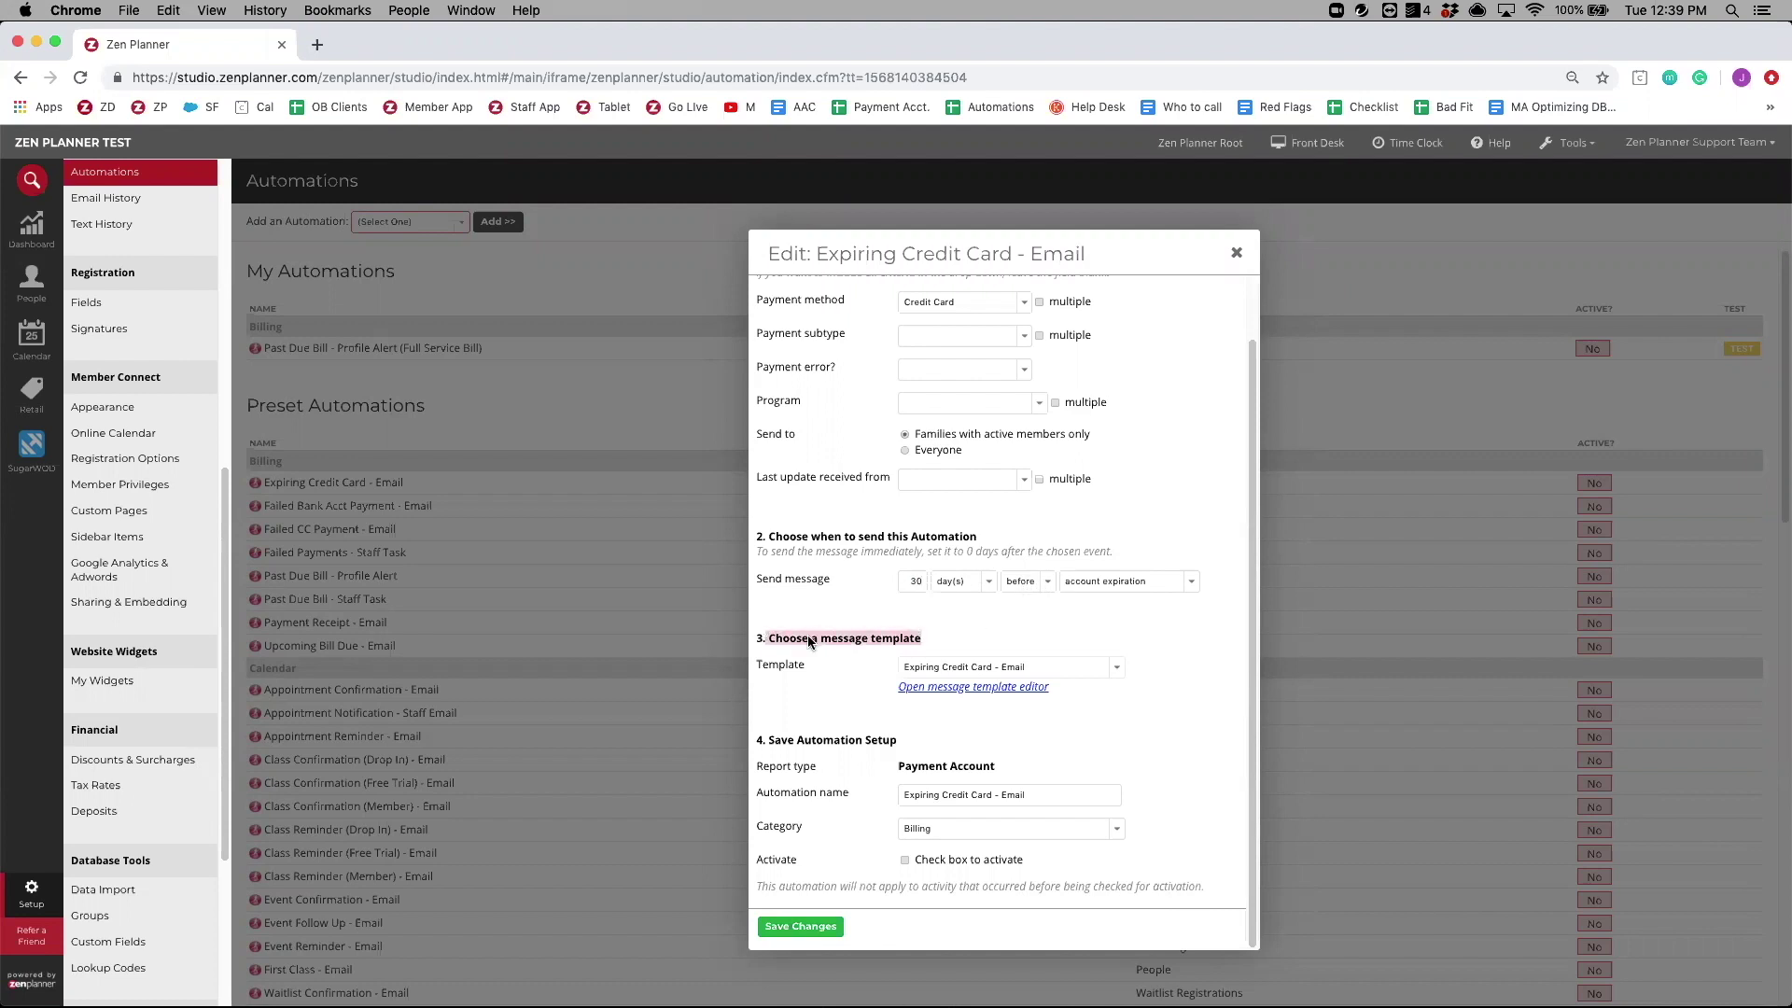
pyautogui.click(947, 689)
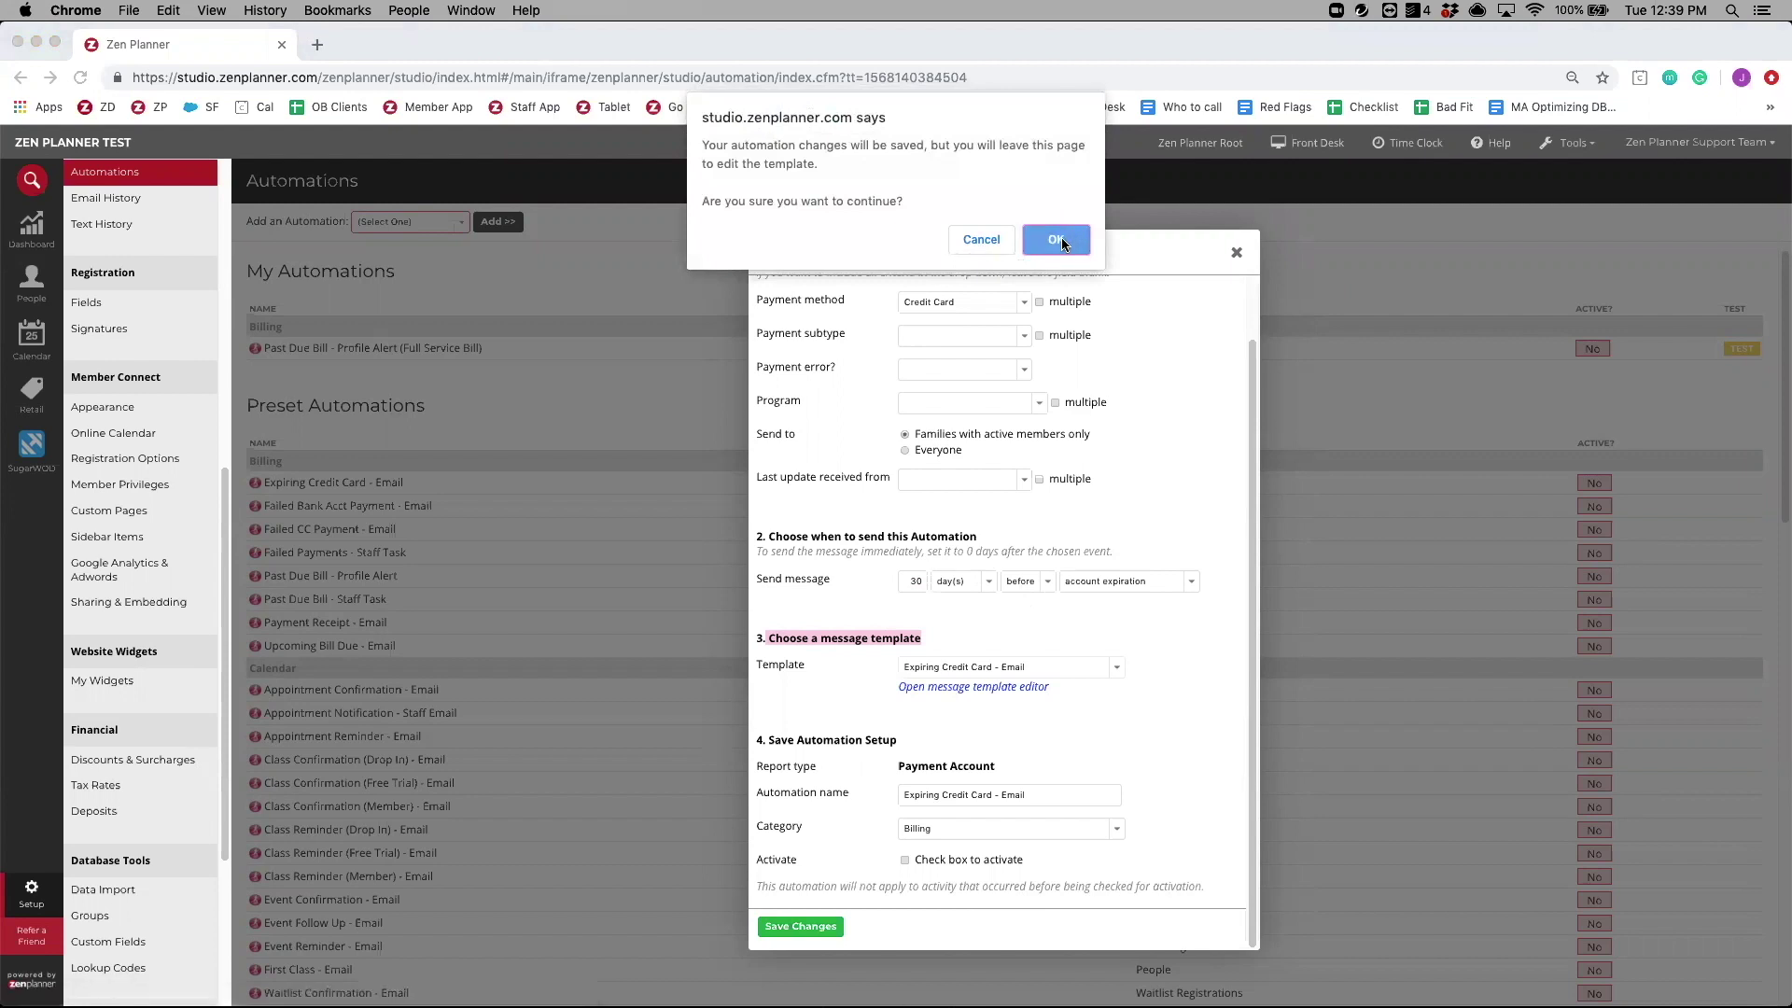
pyautogui.click(1058, 241)
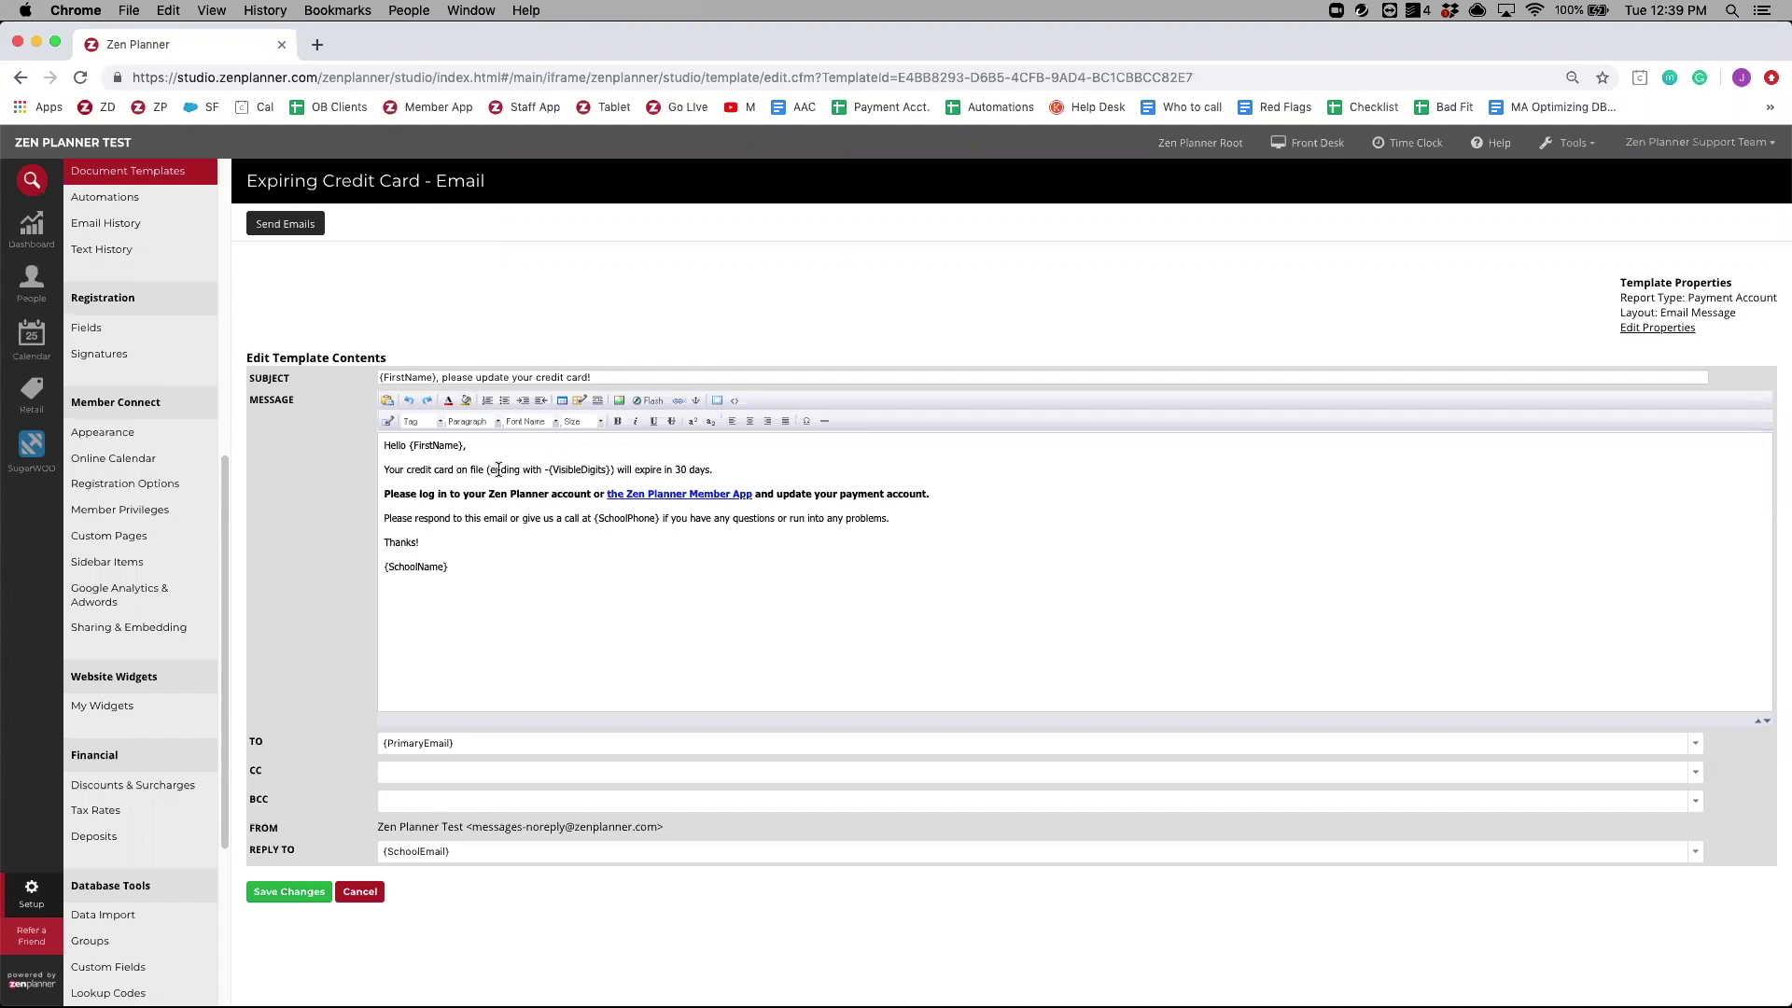
# - Review the placeholders in the template message, such as {FirstName}, {SchoolPhone} and {SchoolName}
pyautogui.moveTo(461, 445); pyautogui.dragTo(408, 446)
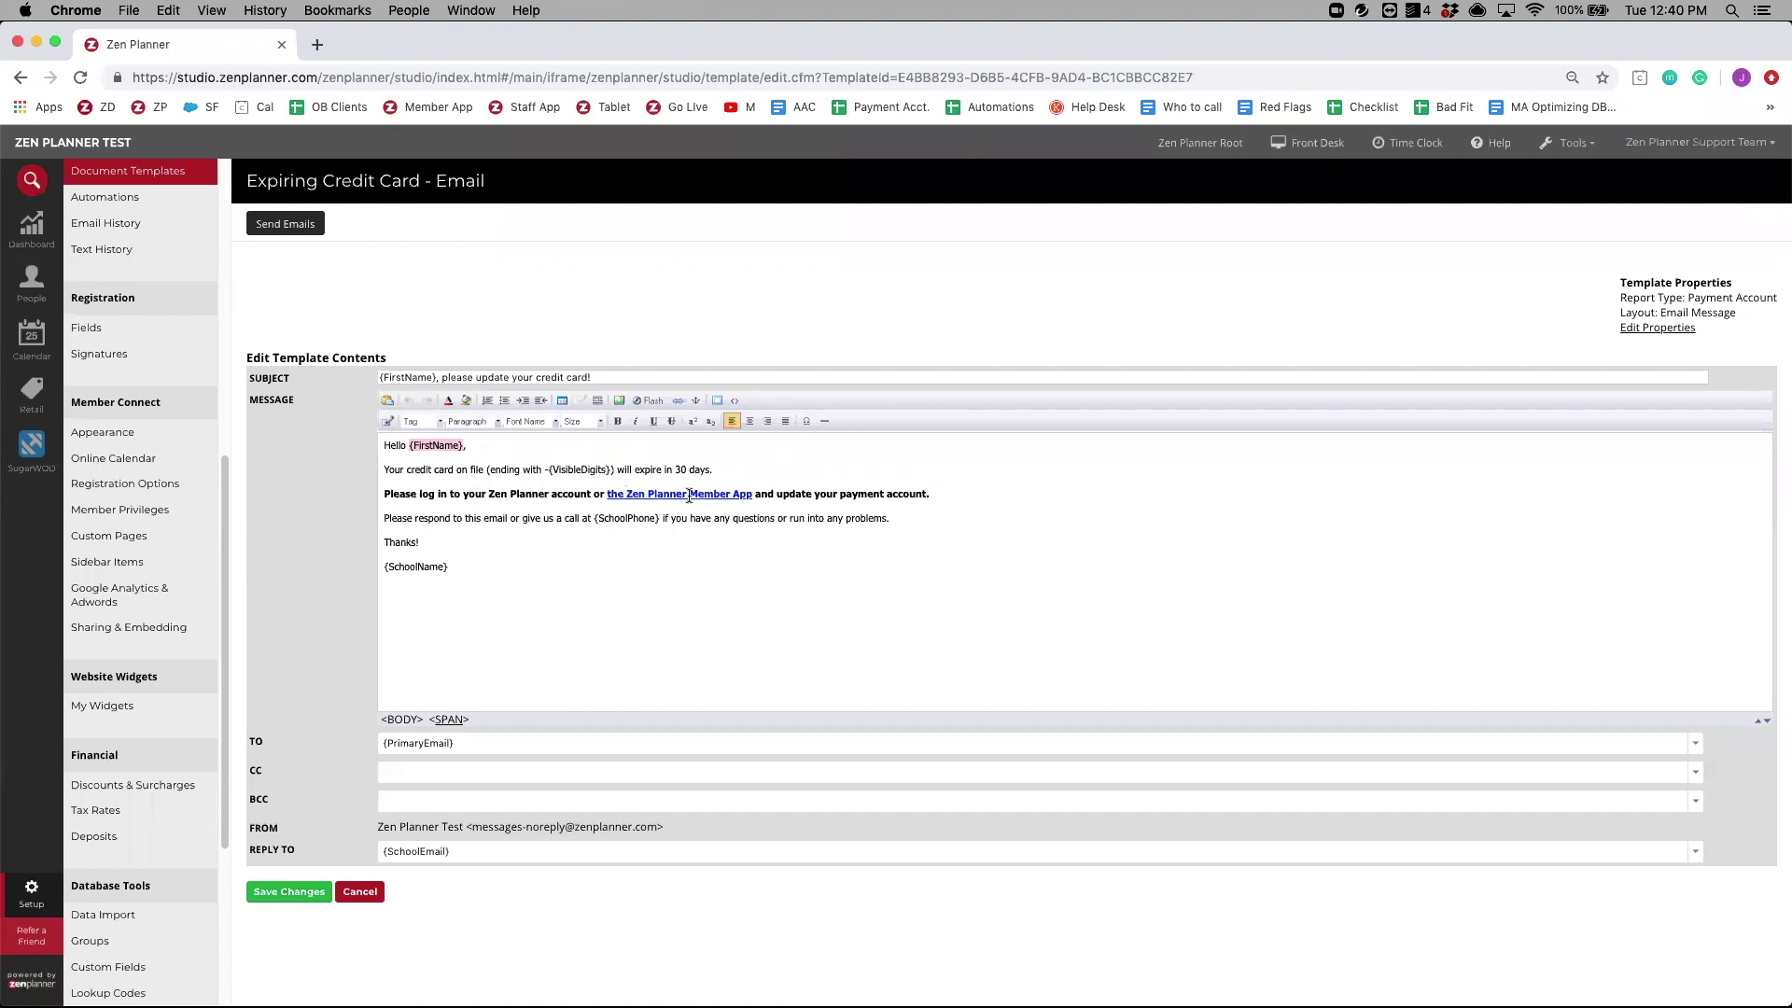
pyautogui.click(635, 518)
pyautogui.click(452, 566)
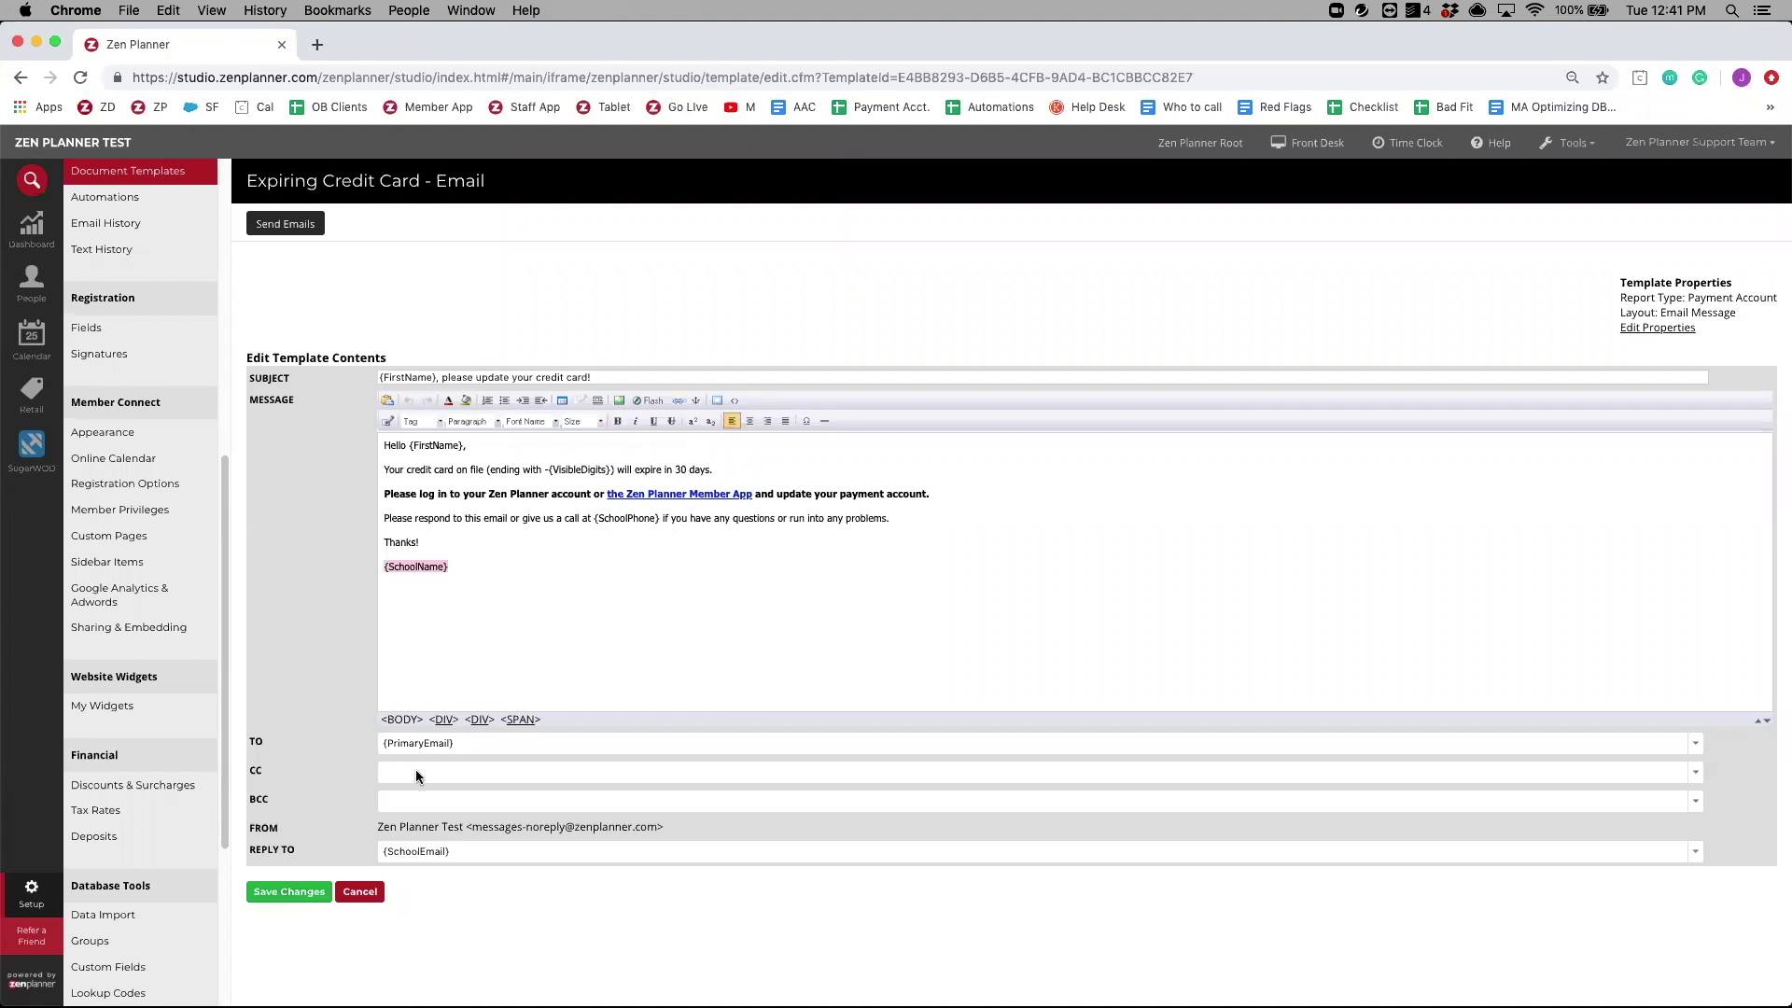
# - Try {SchoolEmail} as the template's BCC recipient and clear the BCC field again
pyautogui.click(384, 799)
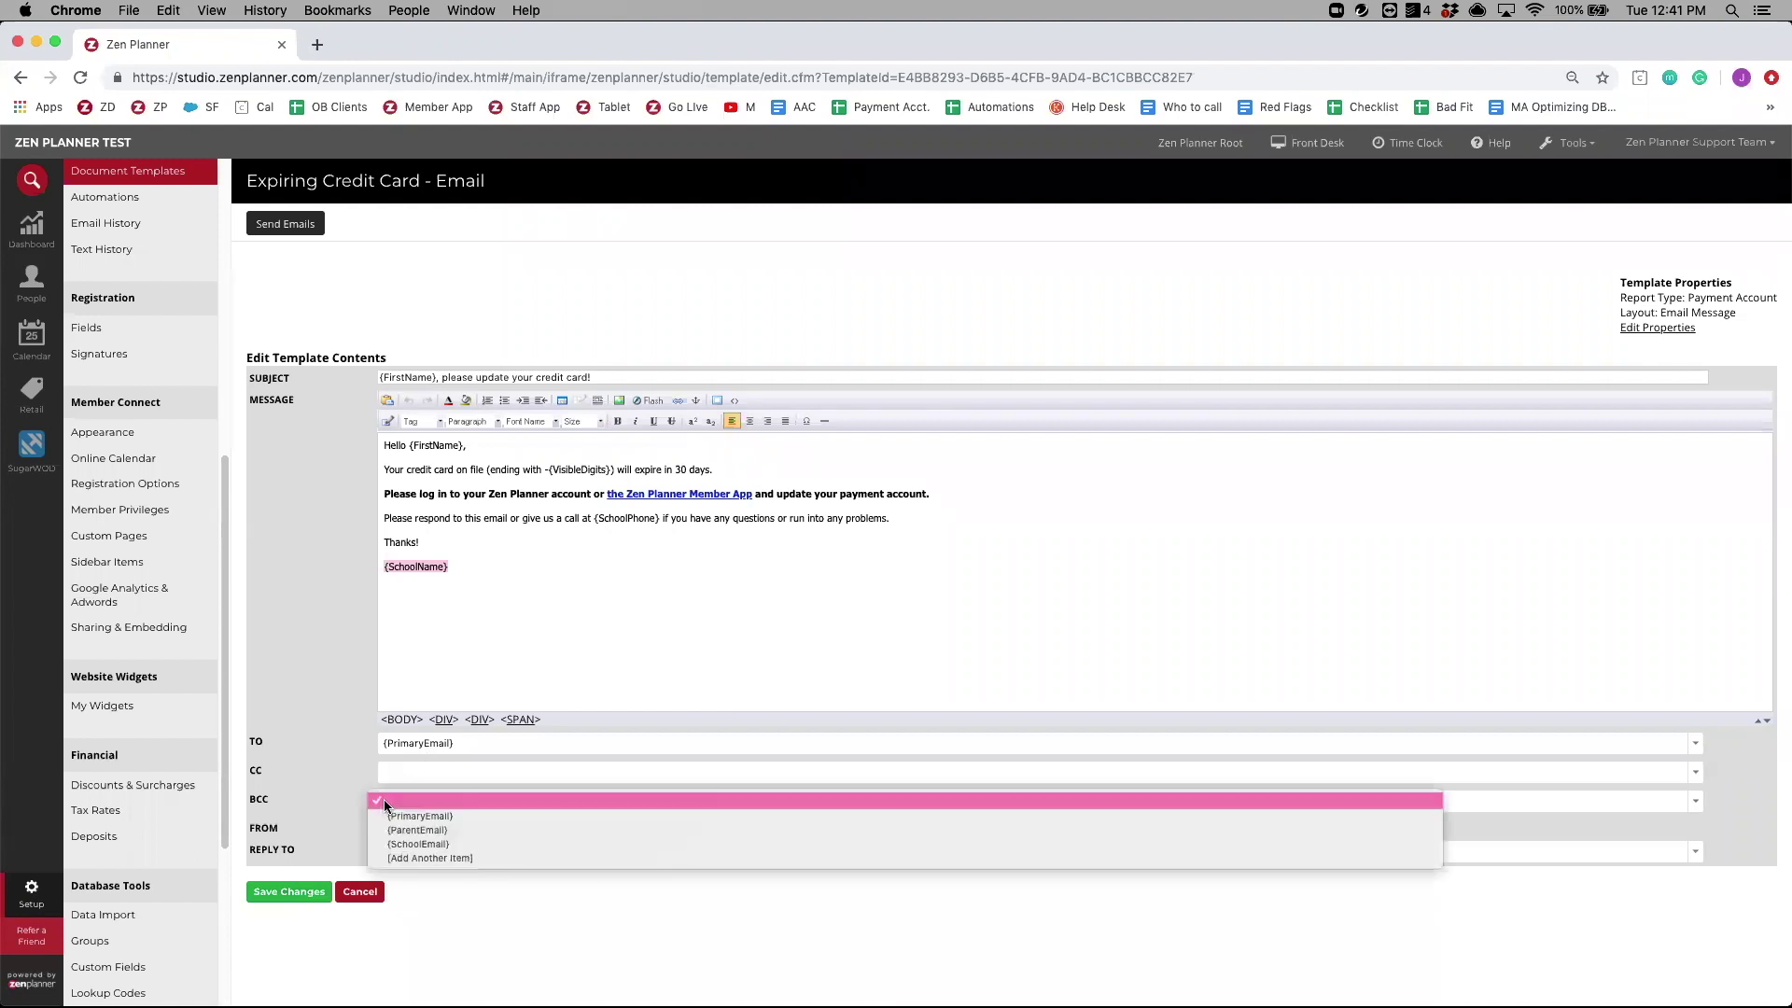
pyautogui.click(410, 842)
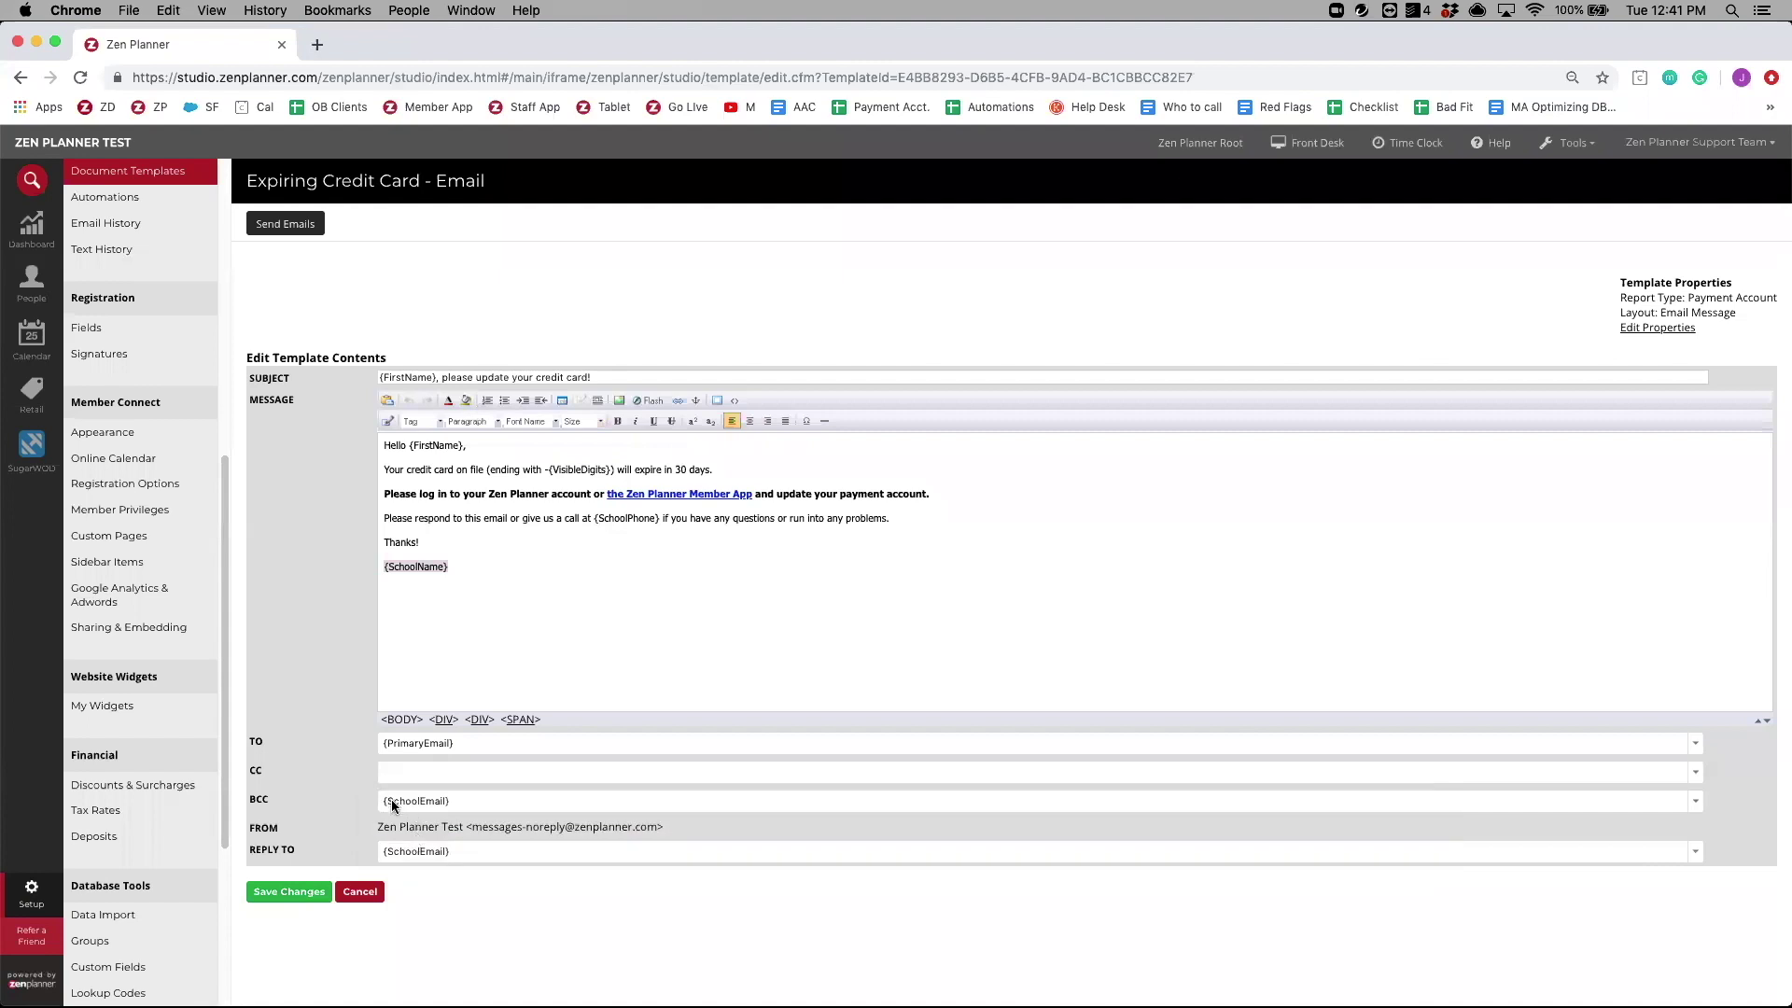
pyautogui.click(390, 799)
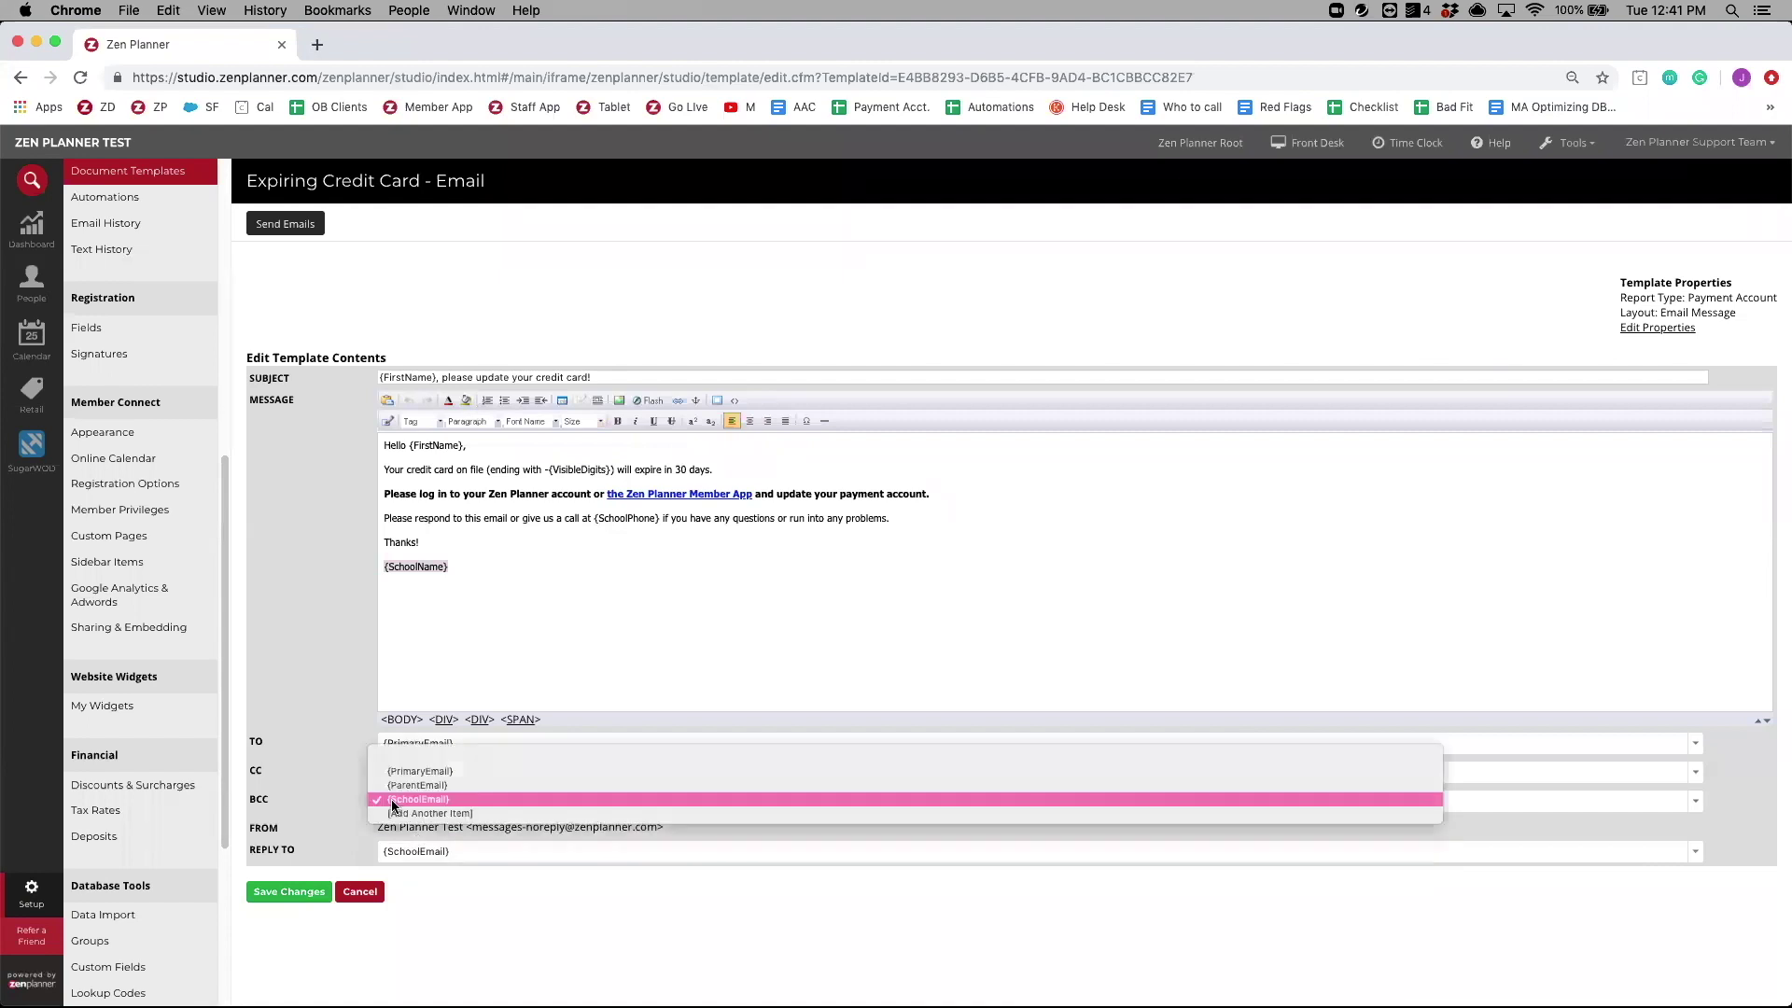
pyautogui.click(420, 748)
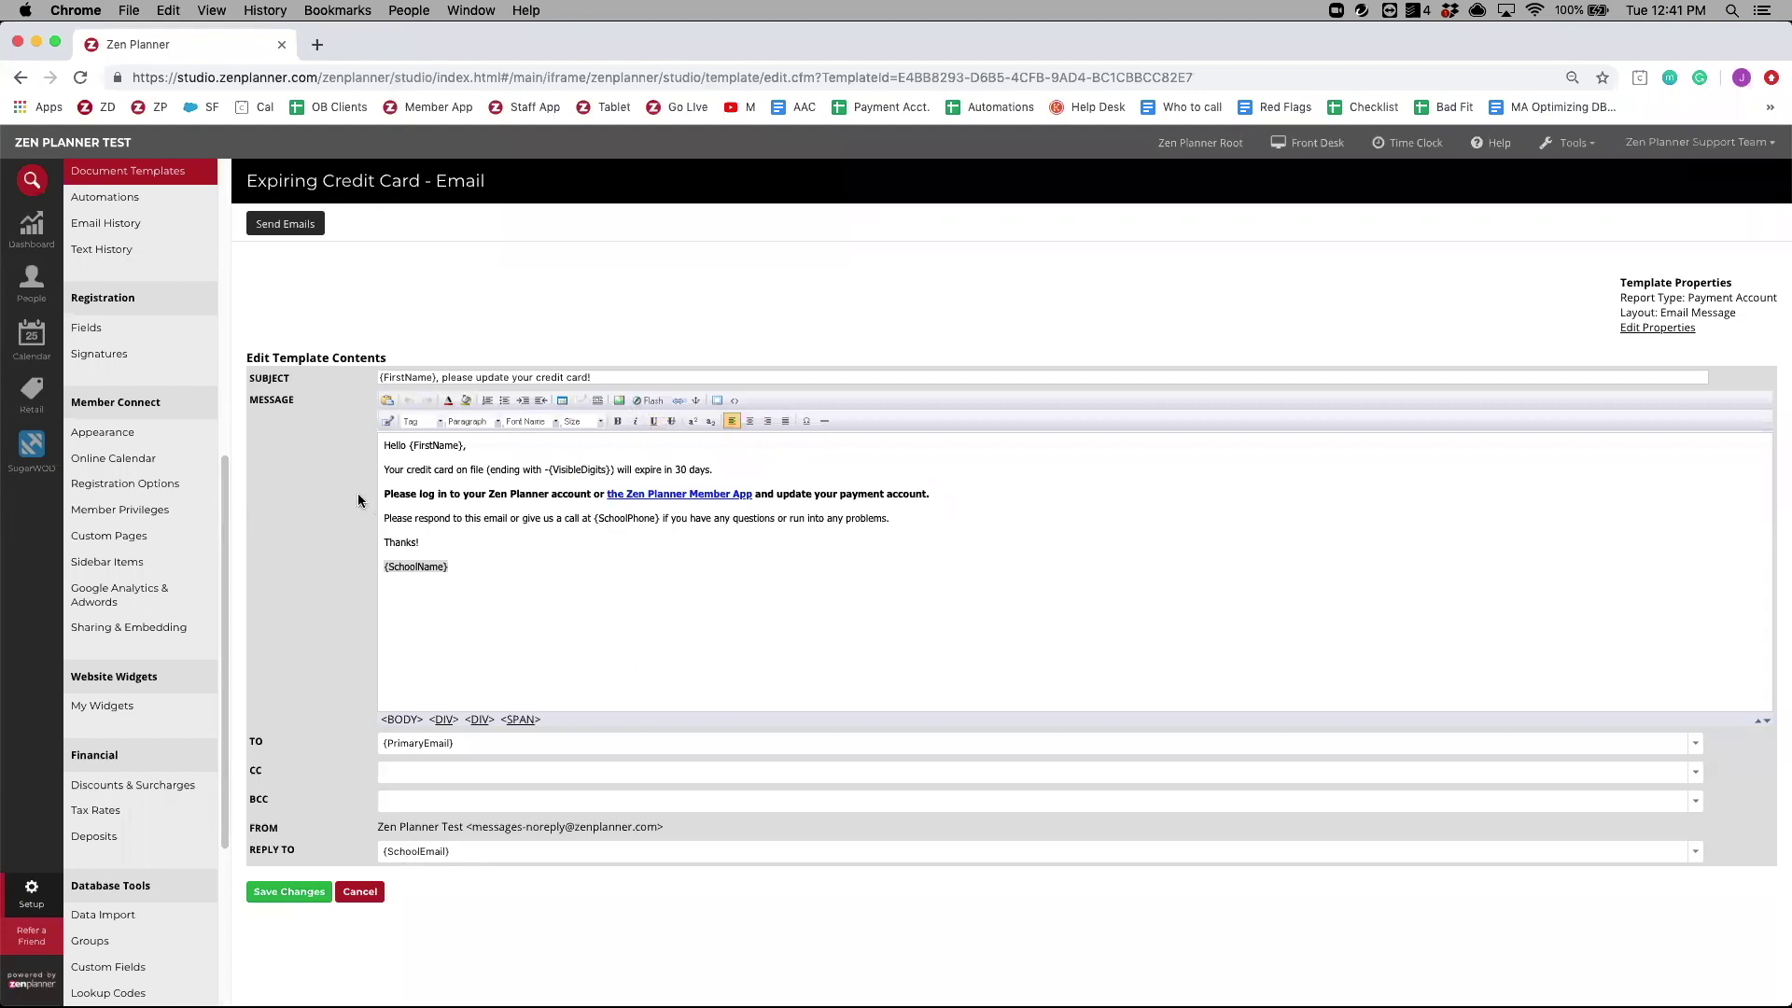
# - Leave the template and return to the Automations list
pyautogui.click(105, 198)
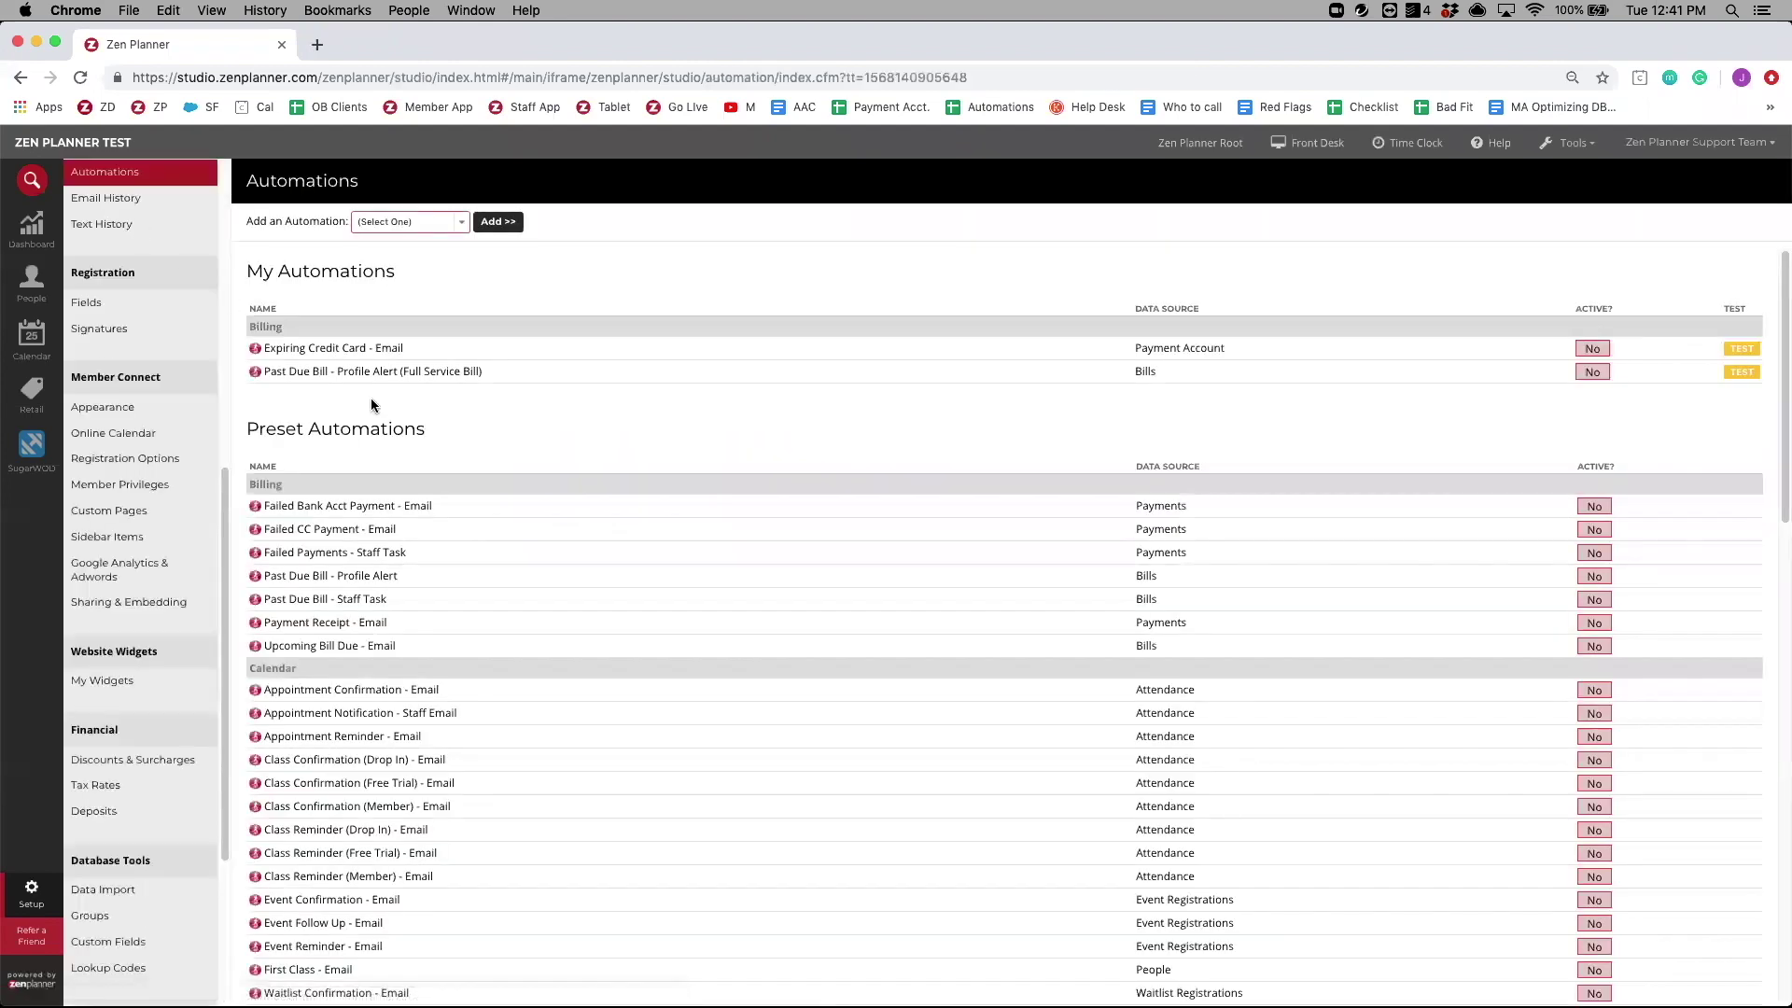
# - Activate the Expiring Credit Card - Email automation and save its setup
pyautogui.click(313, 350)
pyautogui.scroll(-2, 893, 603)
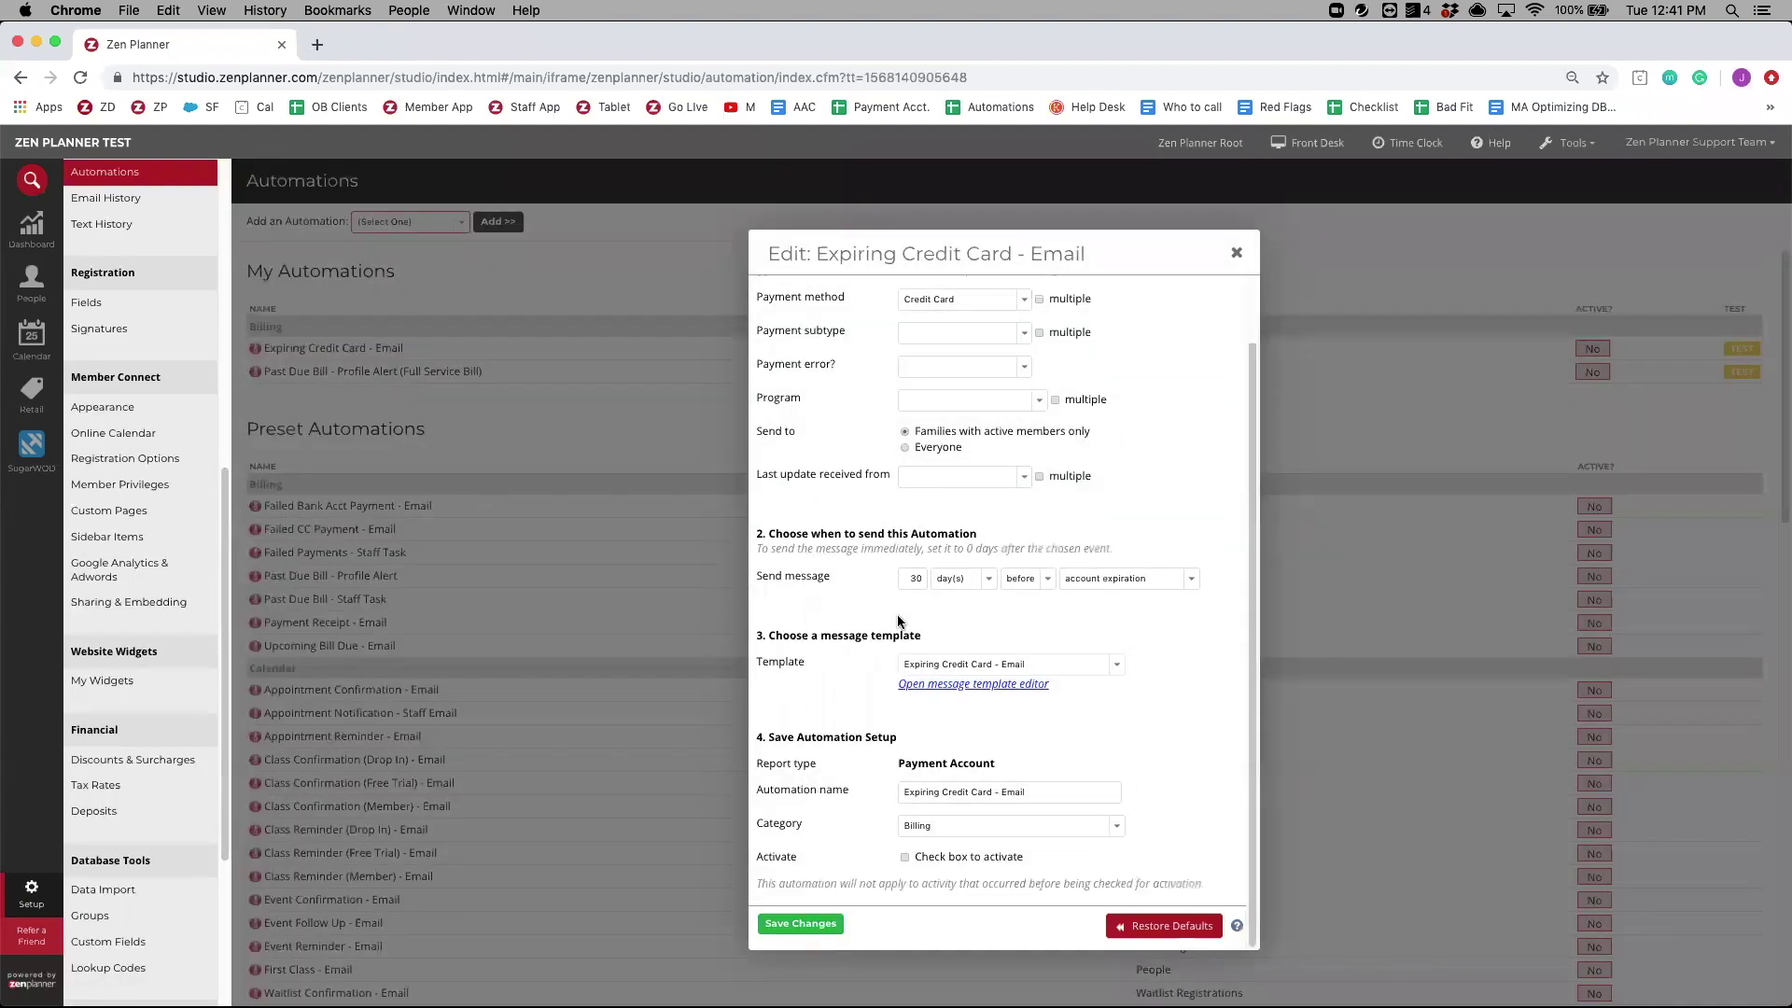
pyautogui.moveTo(771, 739); pyautogui.dragTo(748, 734)
pyautogui.tripleClick(752, 733)
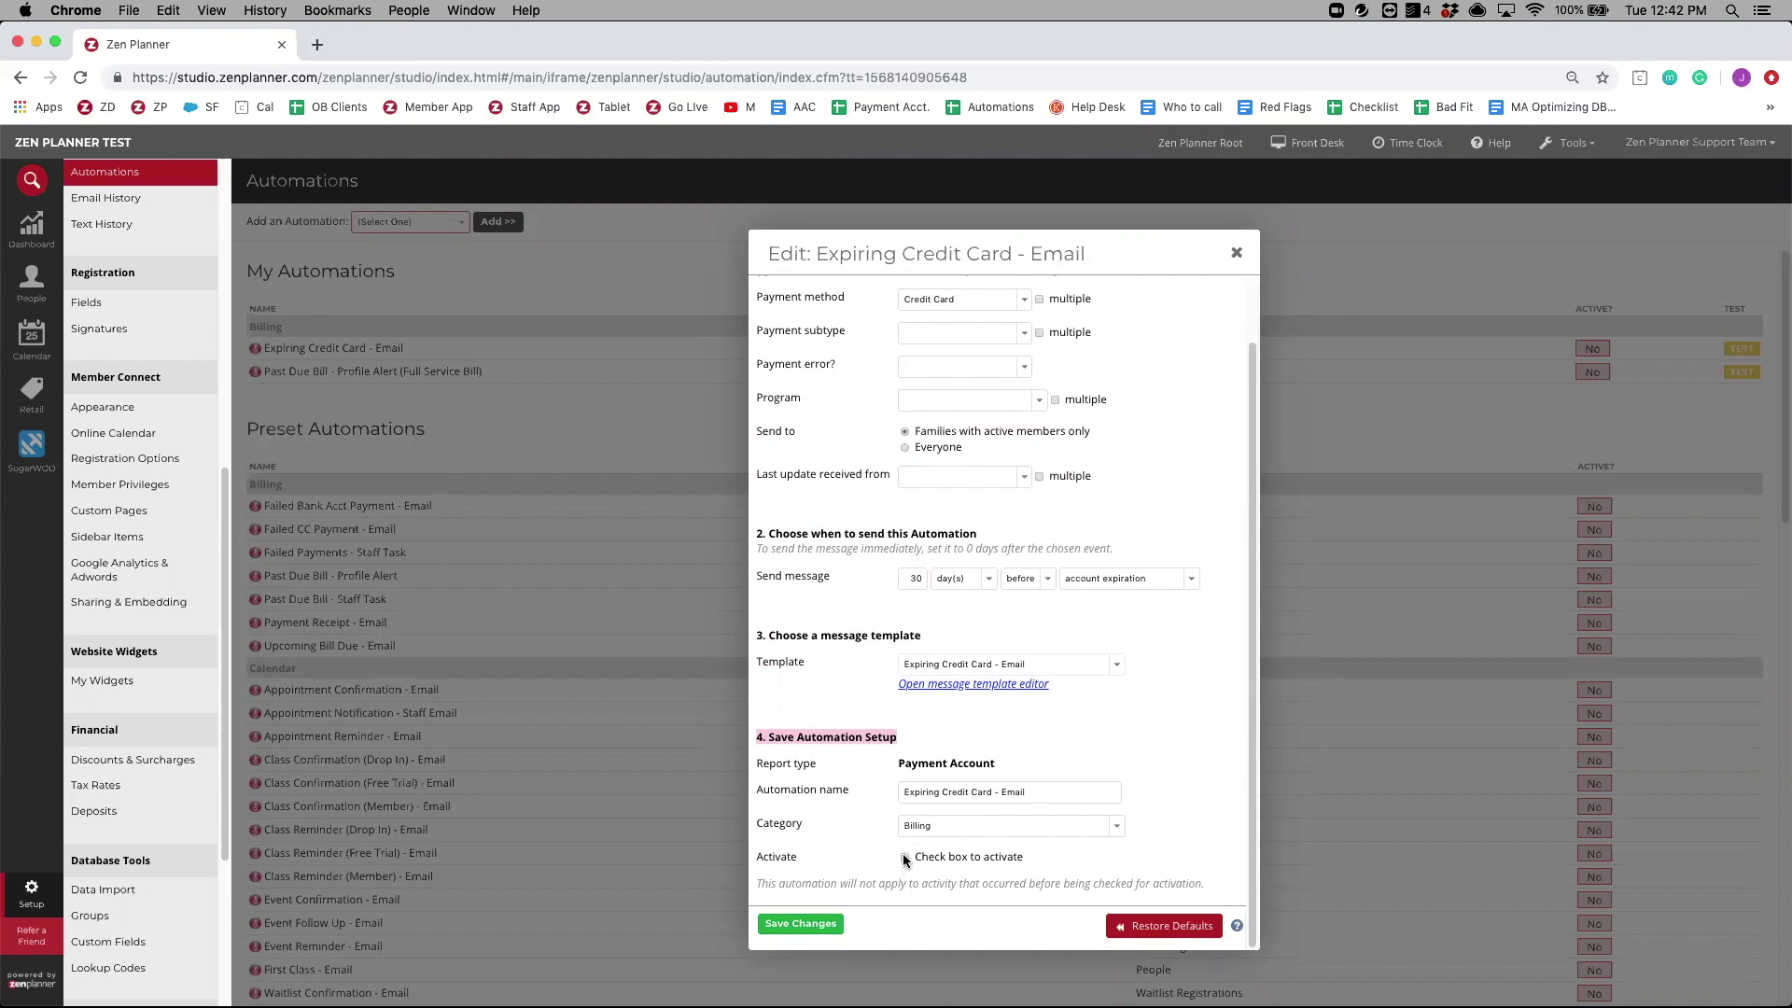
pyautogui.click(808, 926)
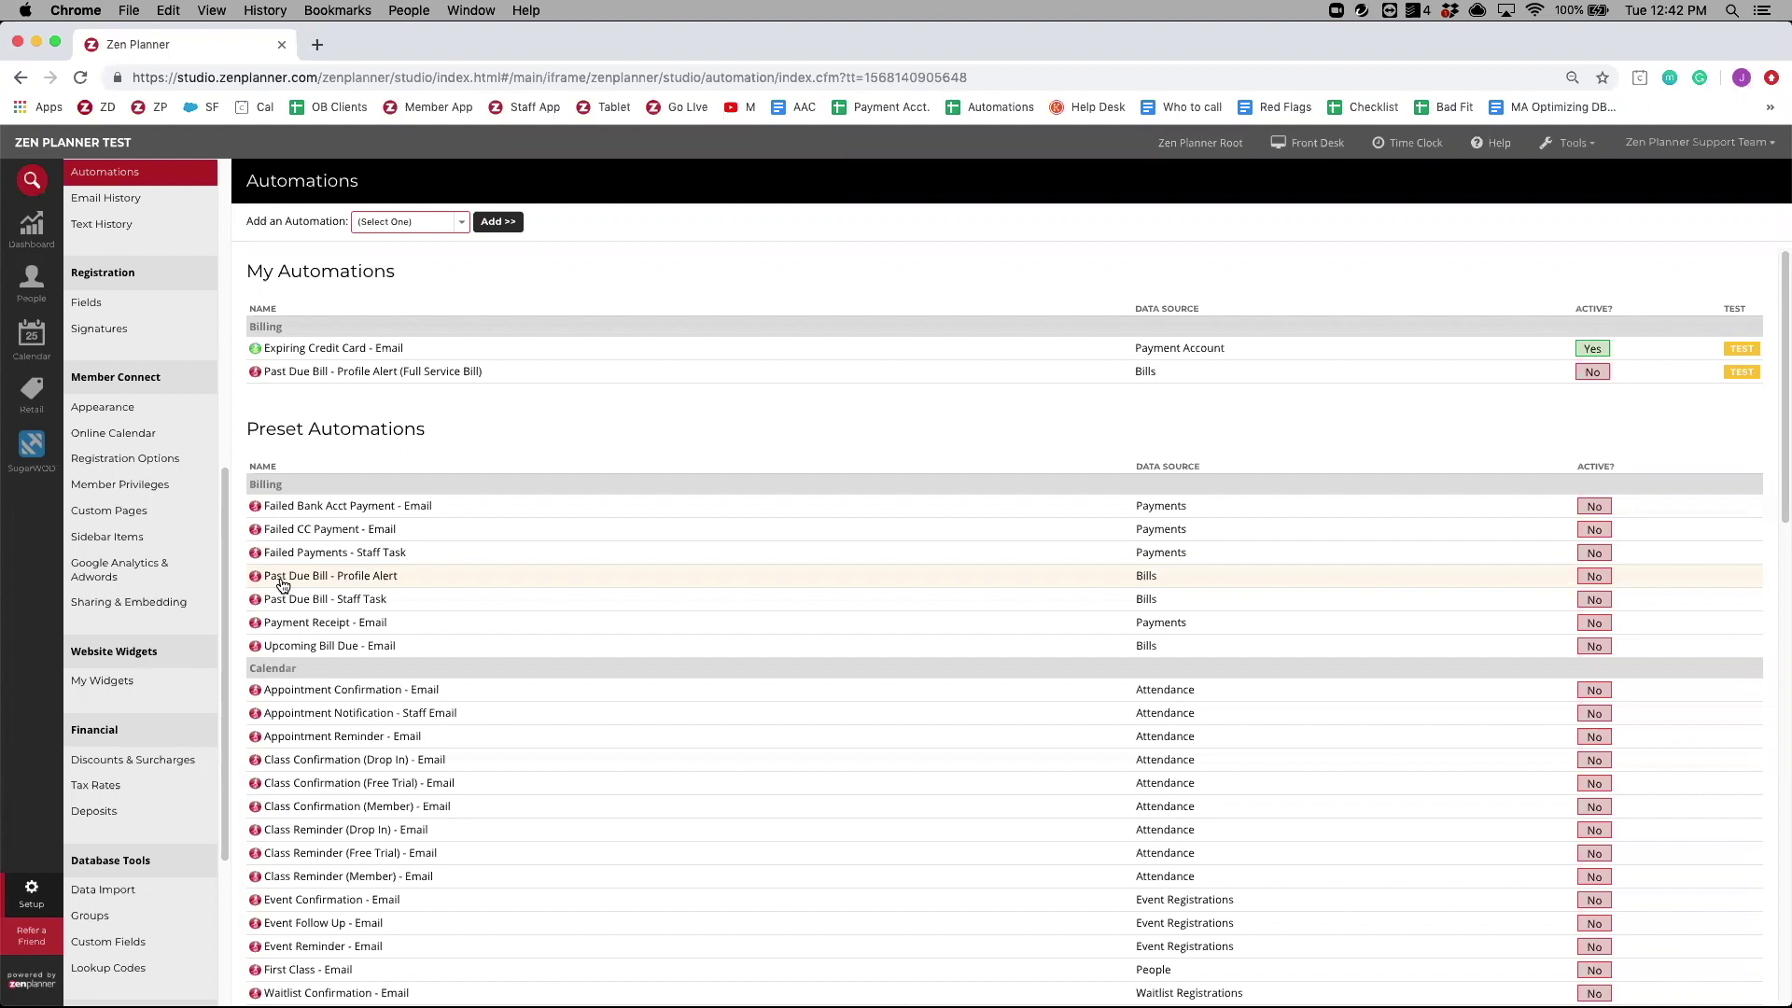
# - Look through the Calendar and Marketing preset automations and examine the setup of Like us on Facebook - Email
pyautogui.scroll(-3, 292, 575)
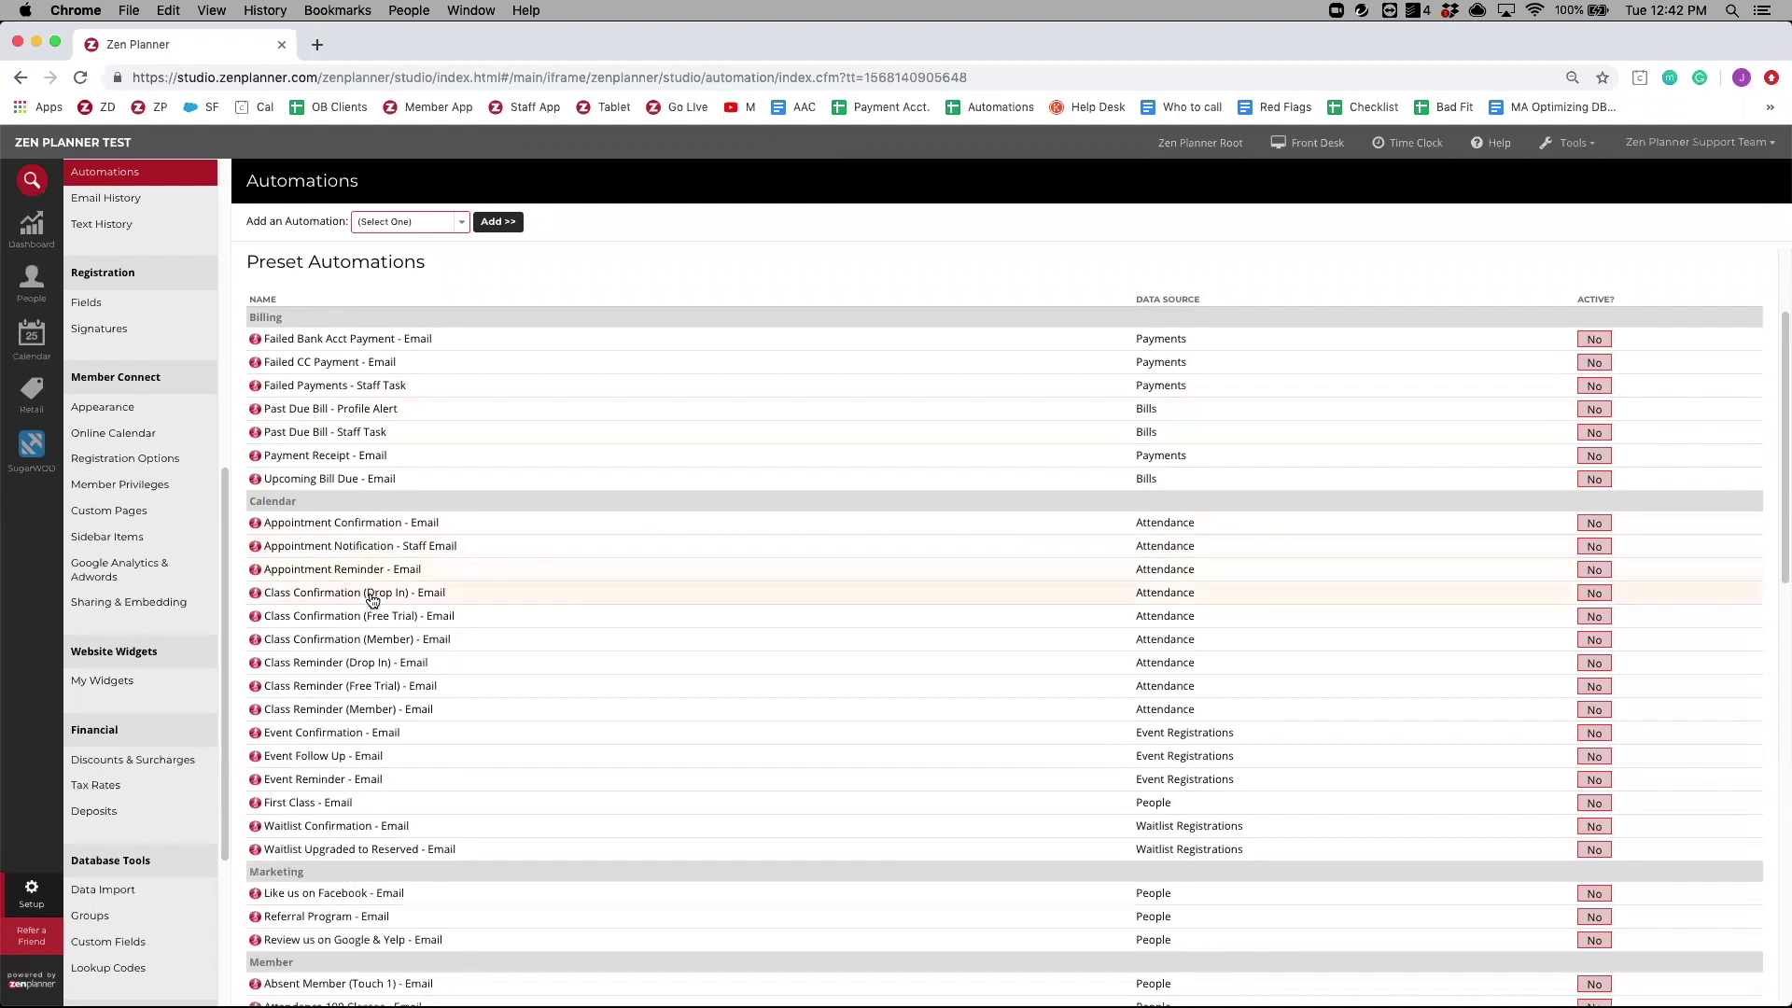
pyautogui.scroll(-1, 372, 600)
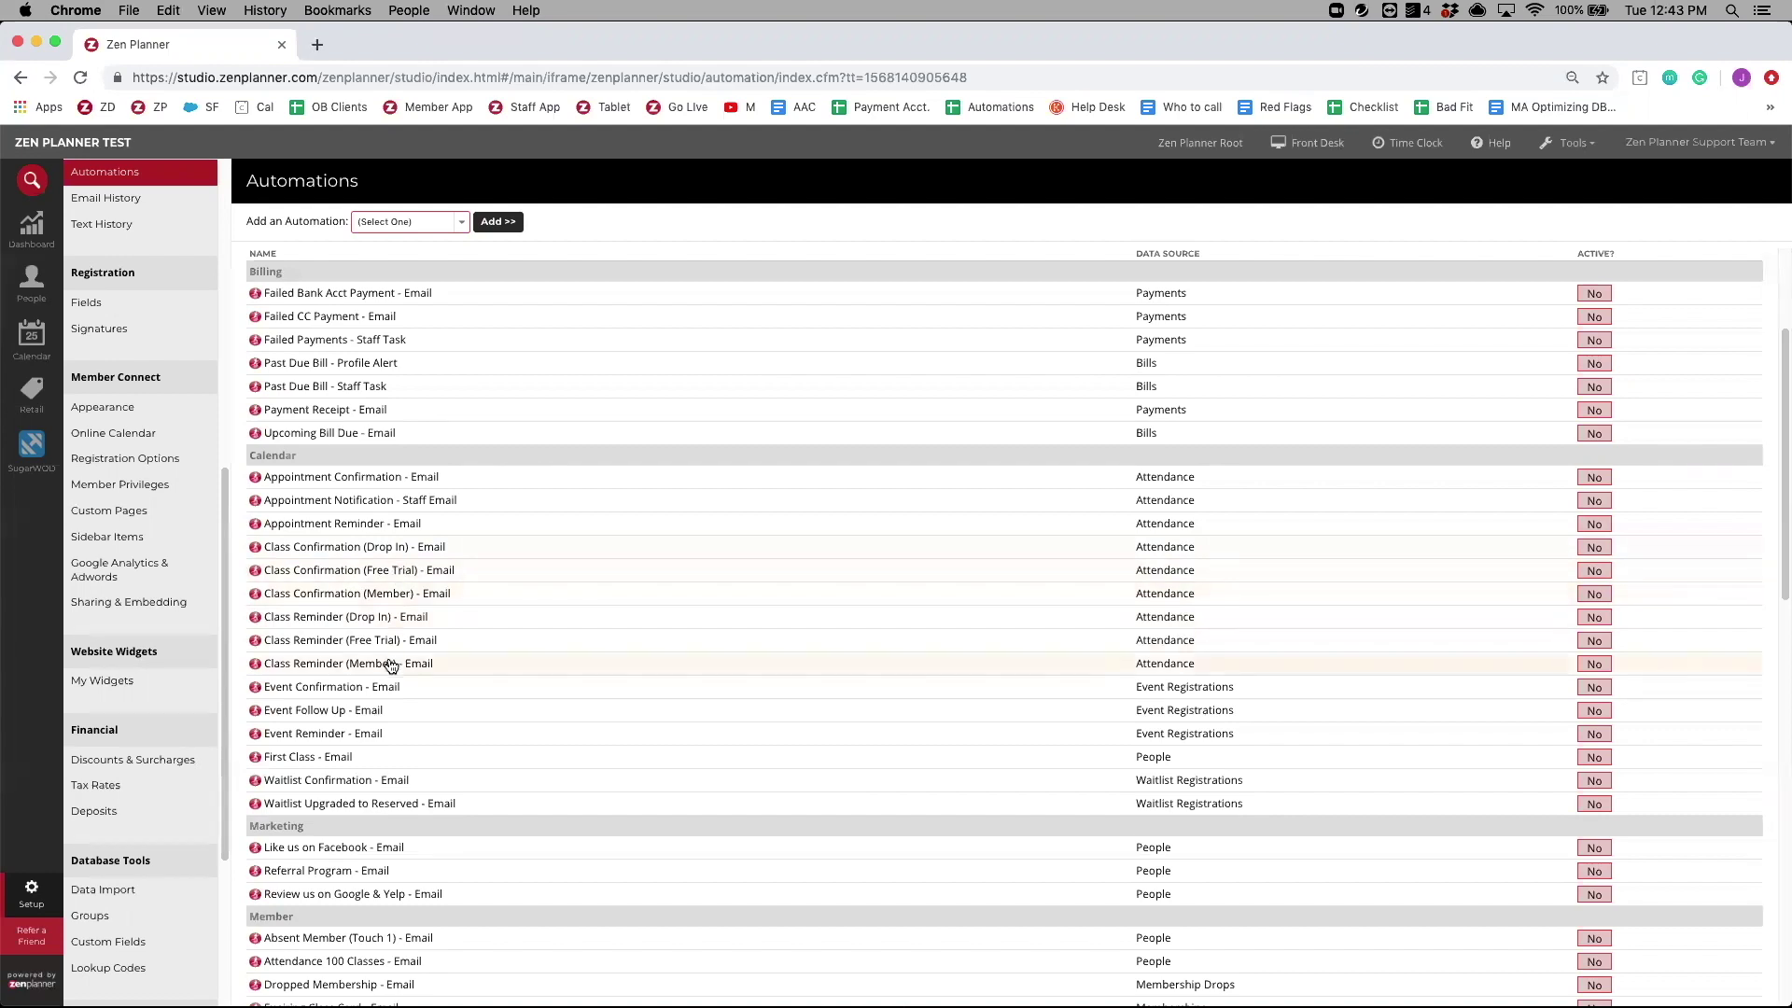
pyautogui.scroll(-4, 391, 664)
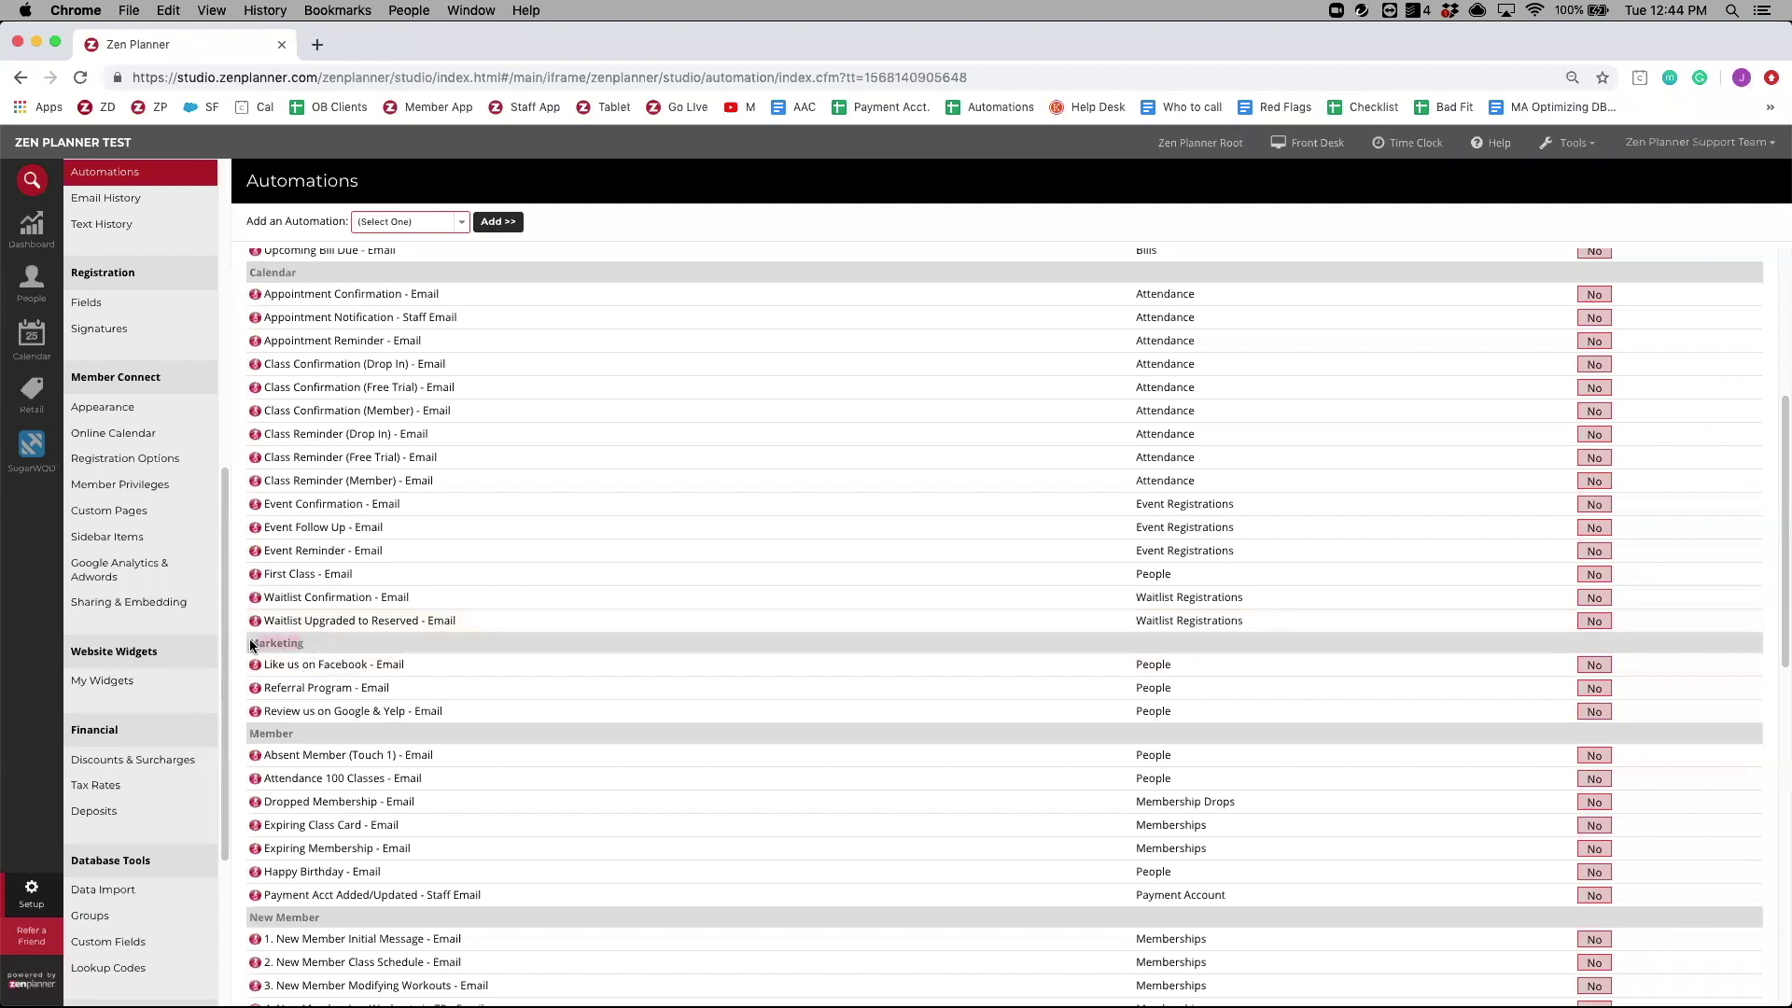
pyautogui.click(342, 673)
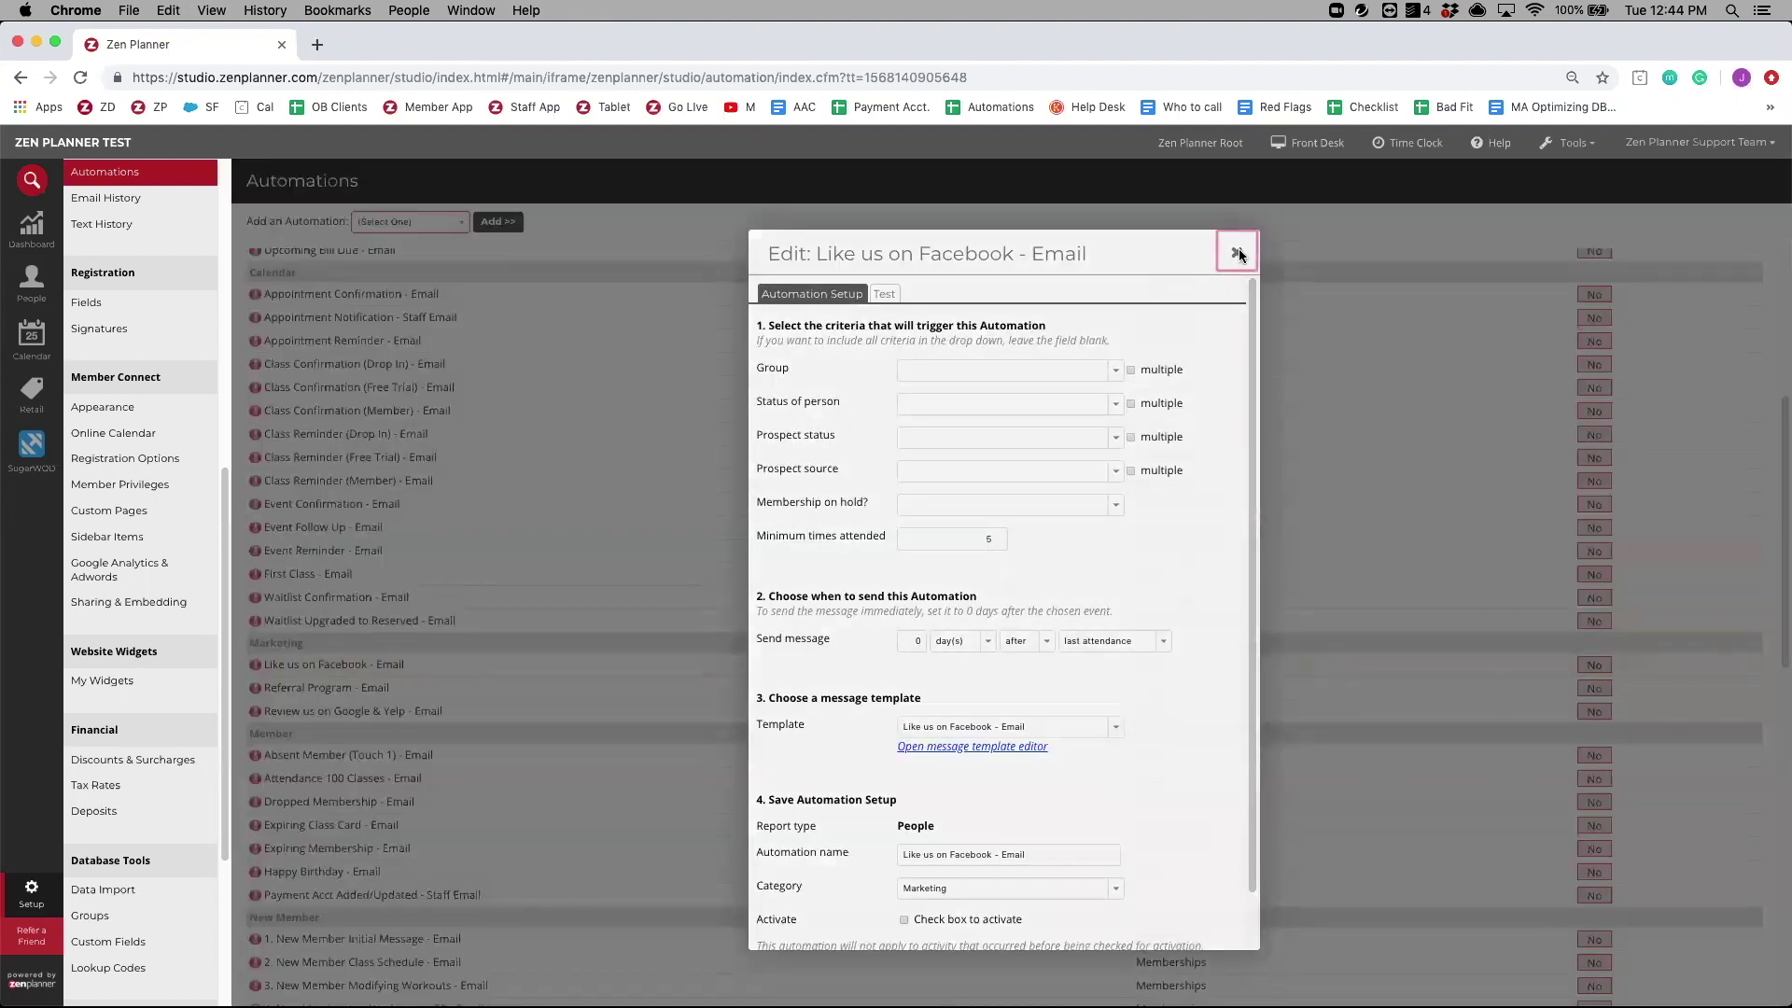
pyautogui.click(1237, 255)
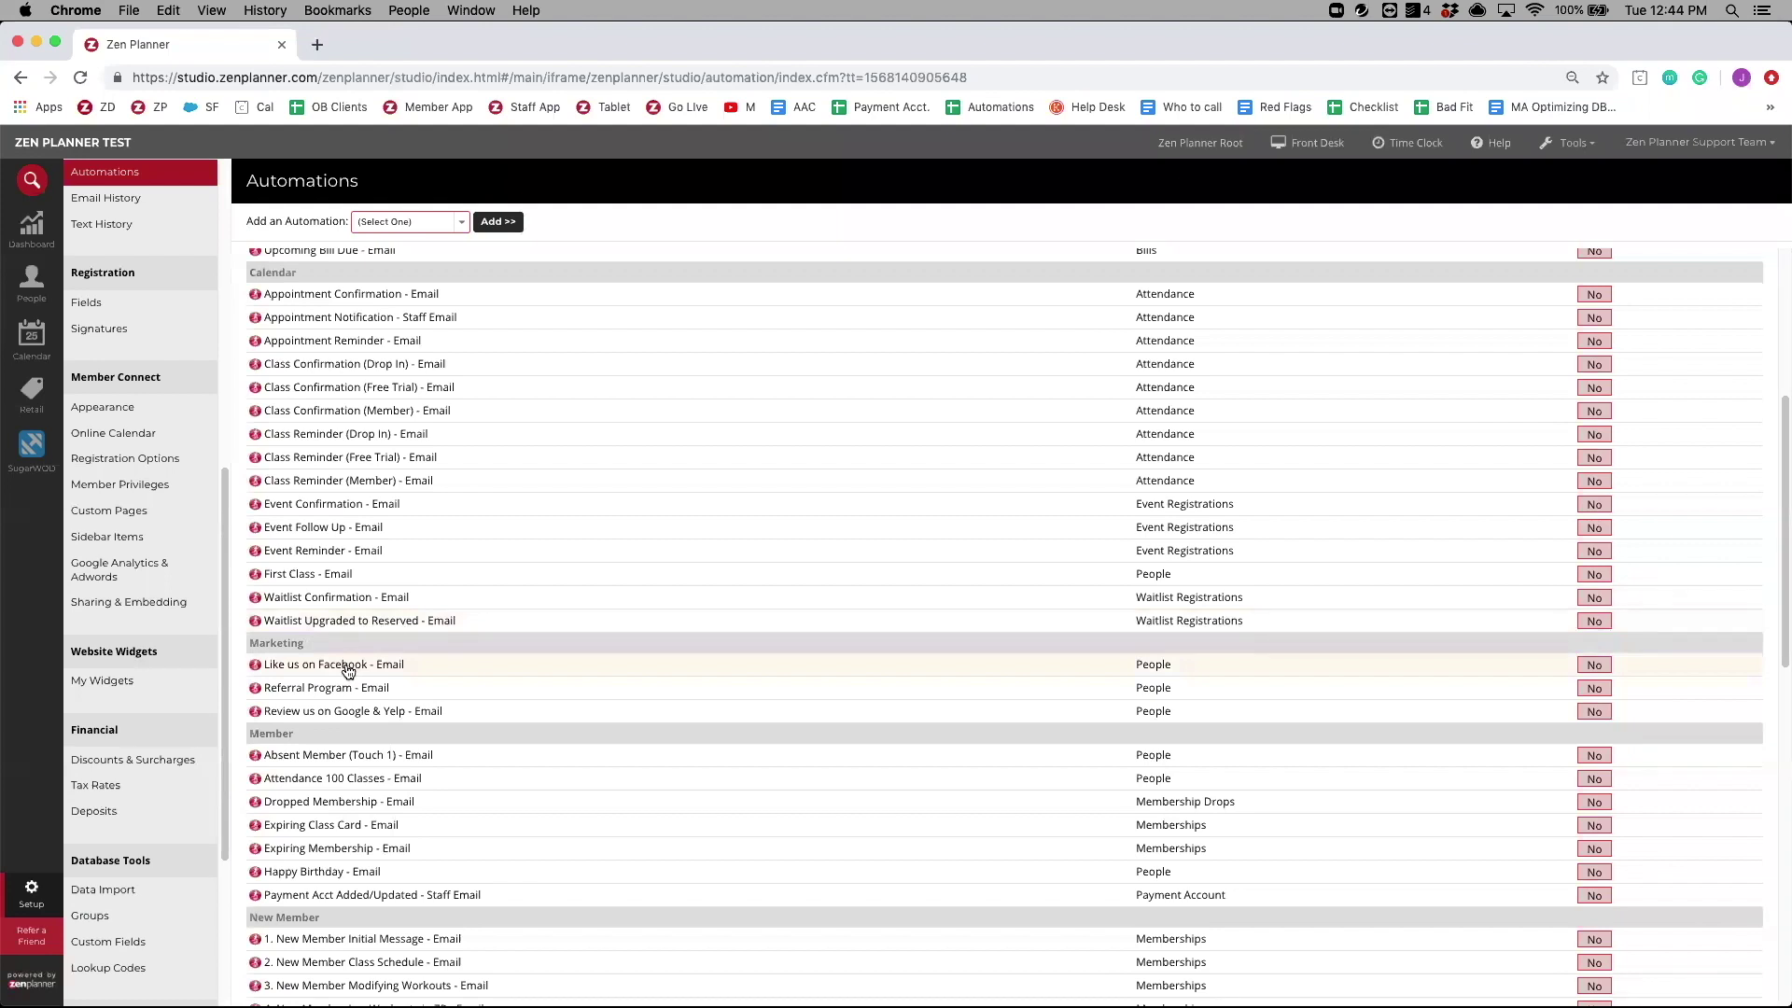
# - Open the message template of Like us on Facebook - Email, agreeing to save the automation, and read its highlighted setup note
pyautogui.click(348, 672)
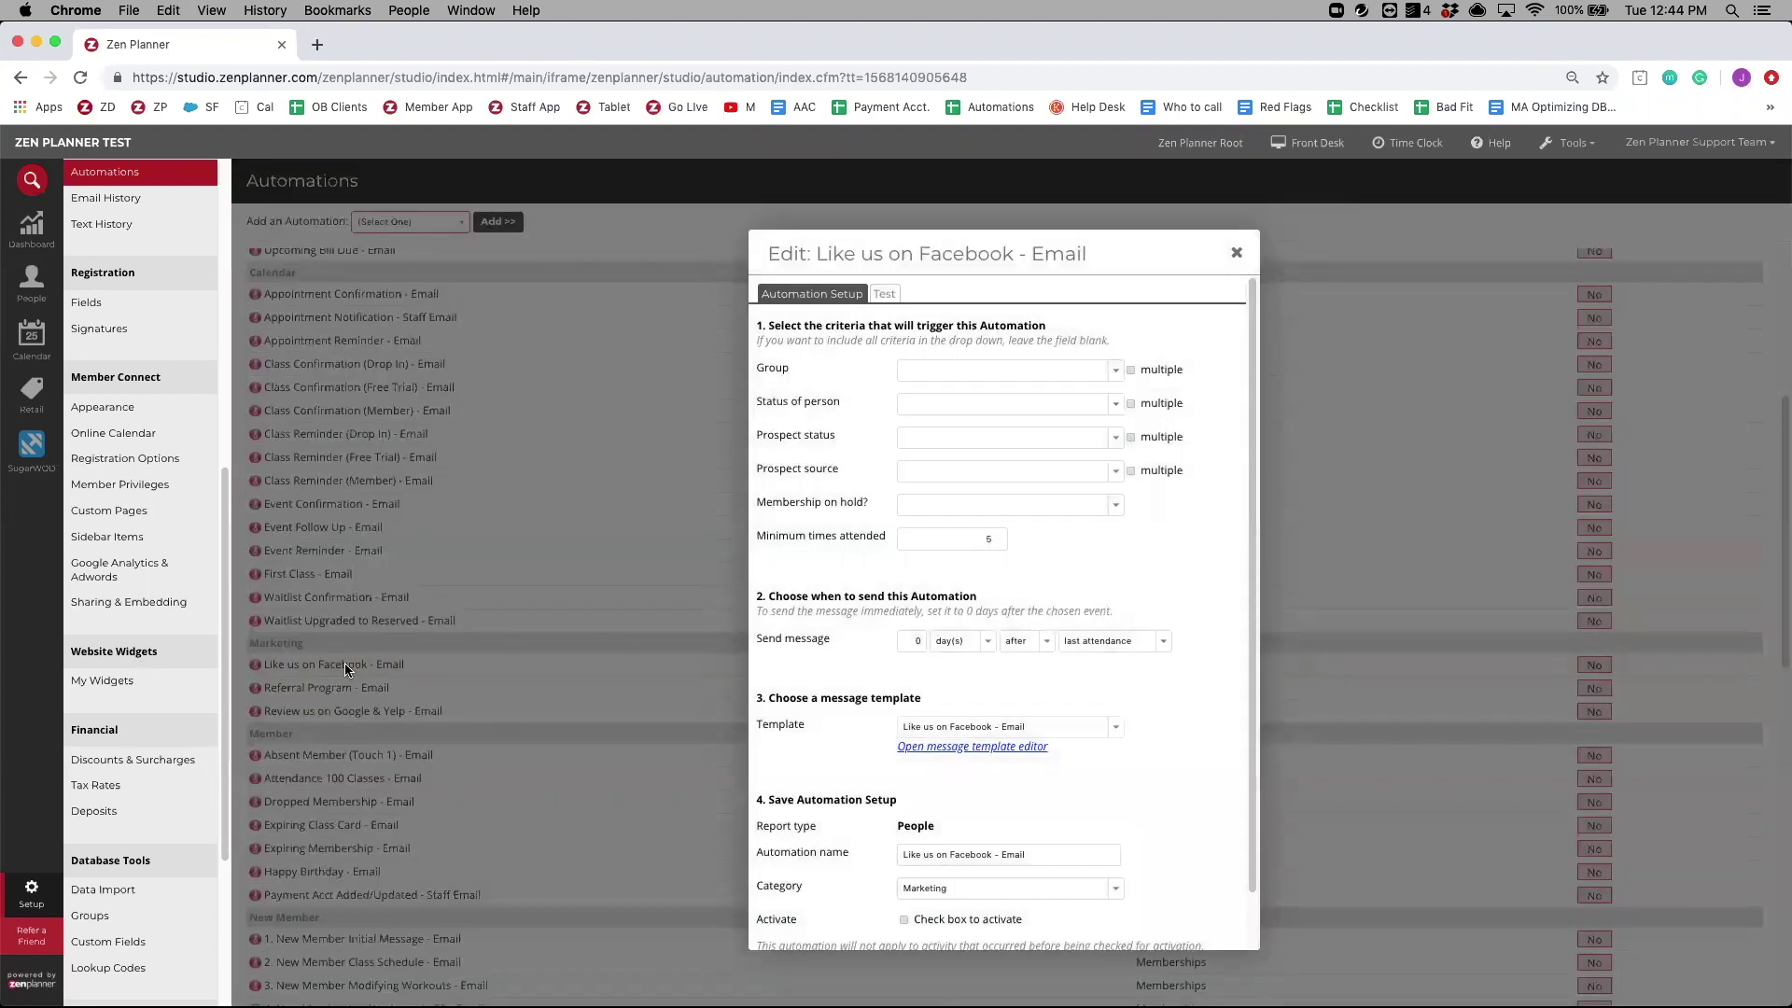
pyautogui.click(966, 747)
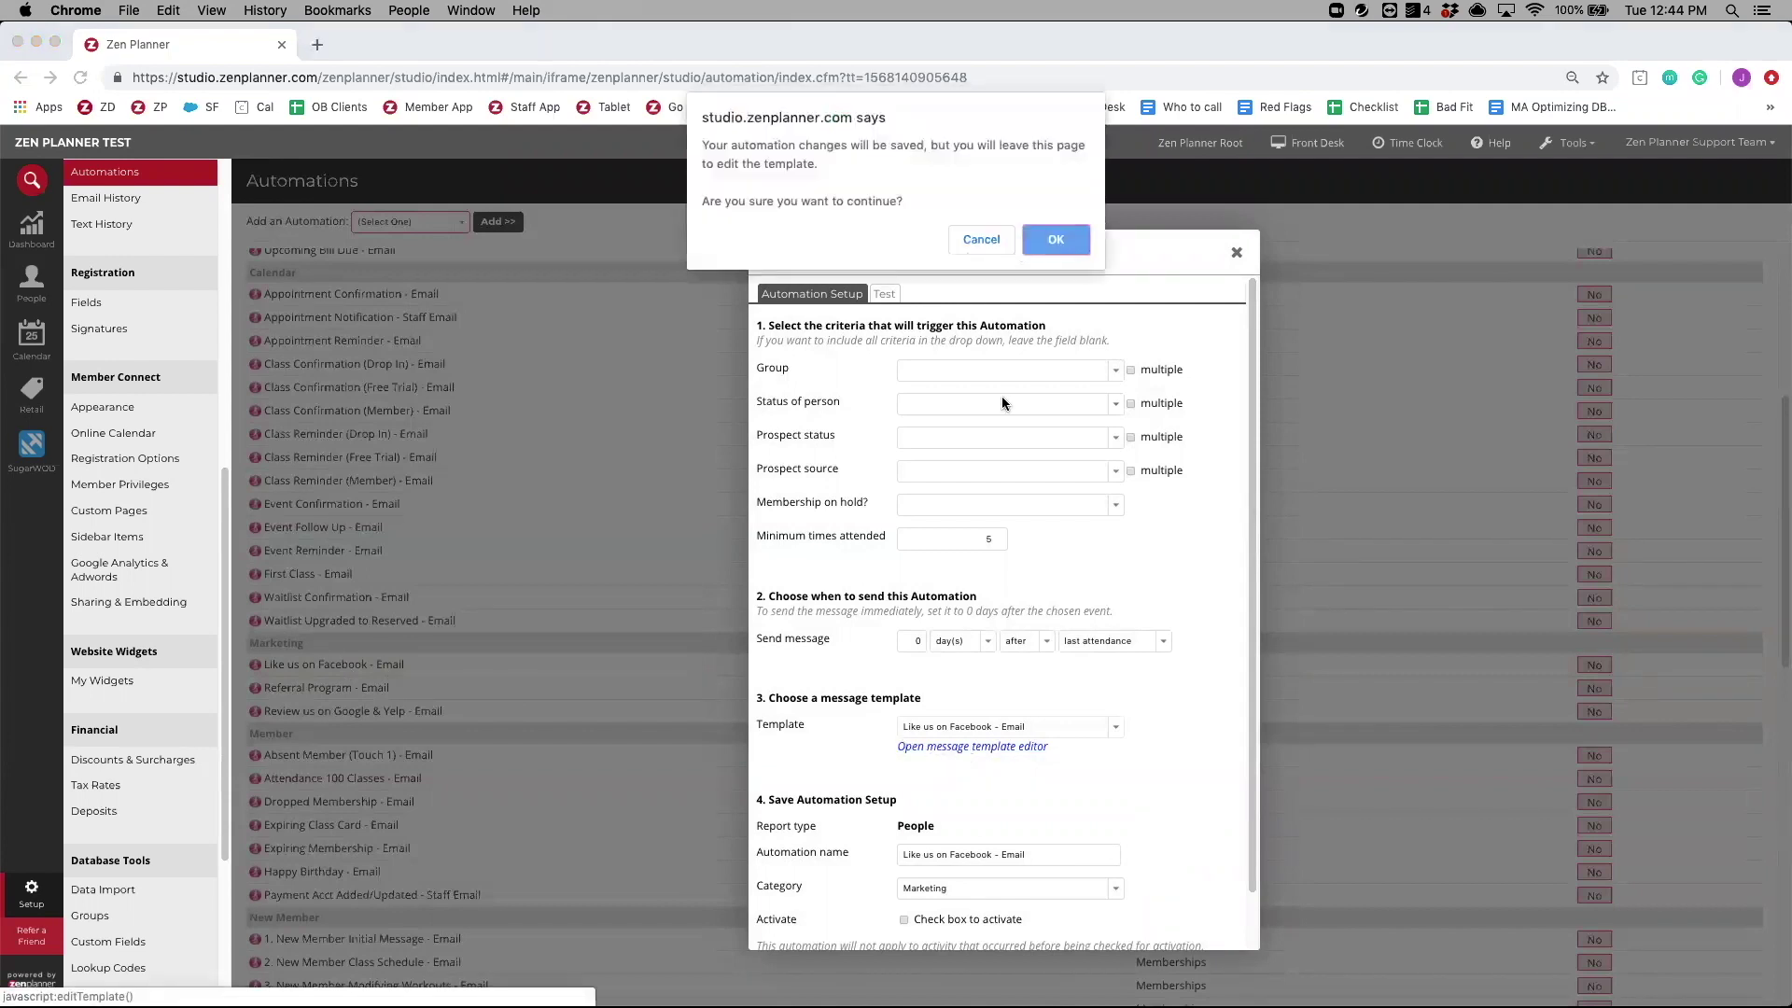
pyautogui.click(1054, 240)
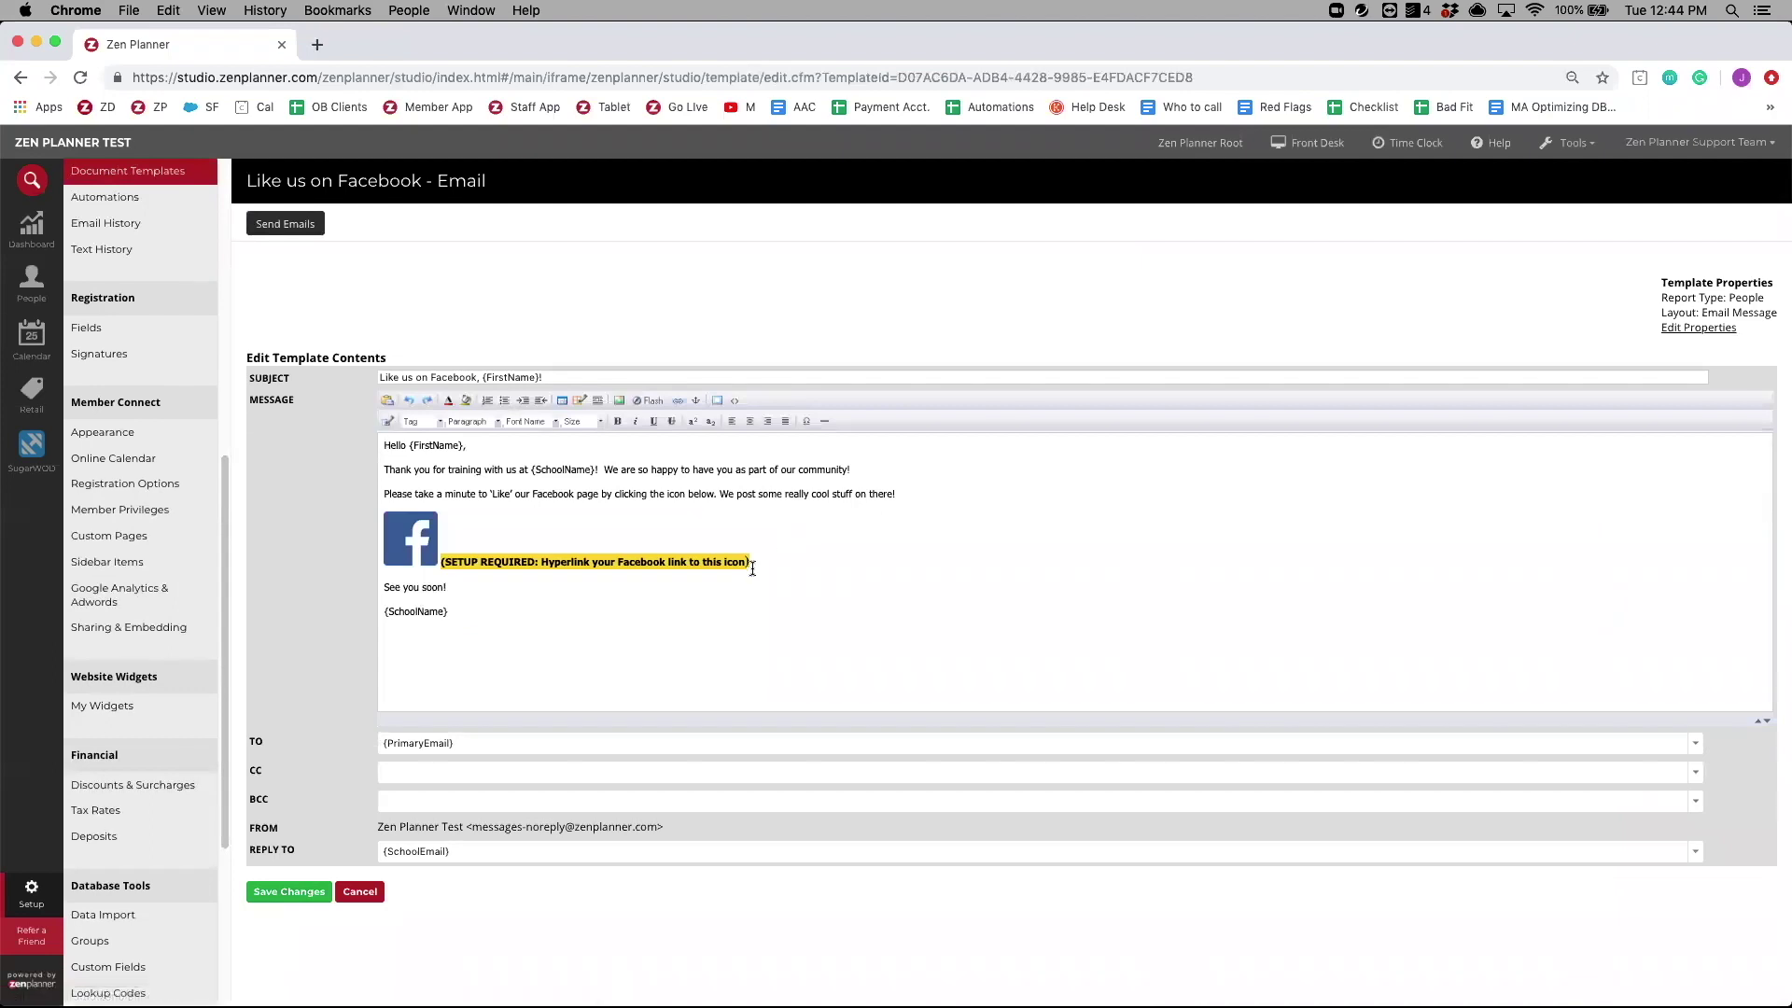
pyautogui.moveTo(757, 562); pyautogui.dragTo(441, 561)
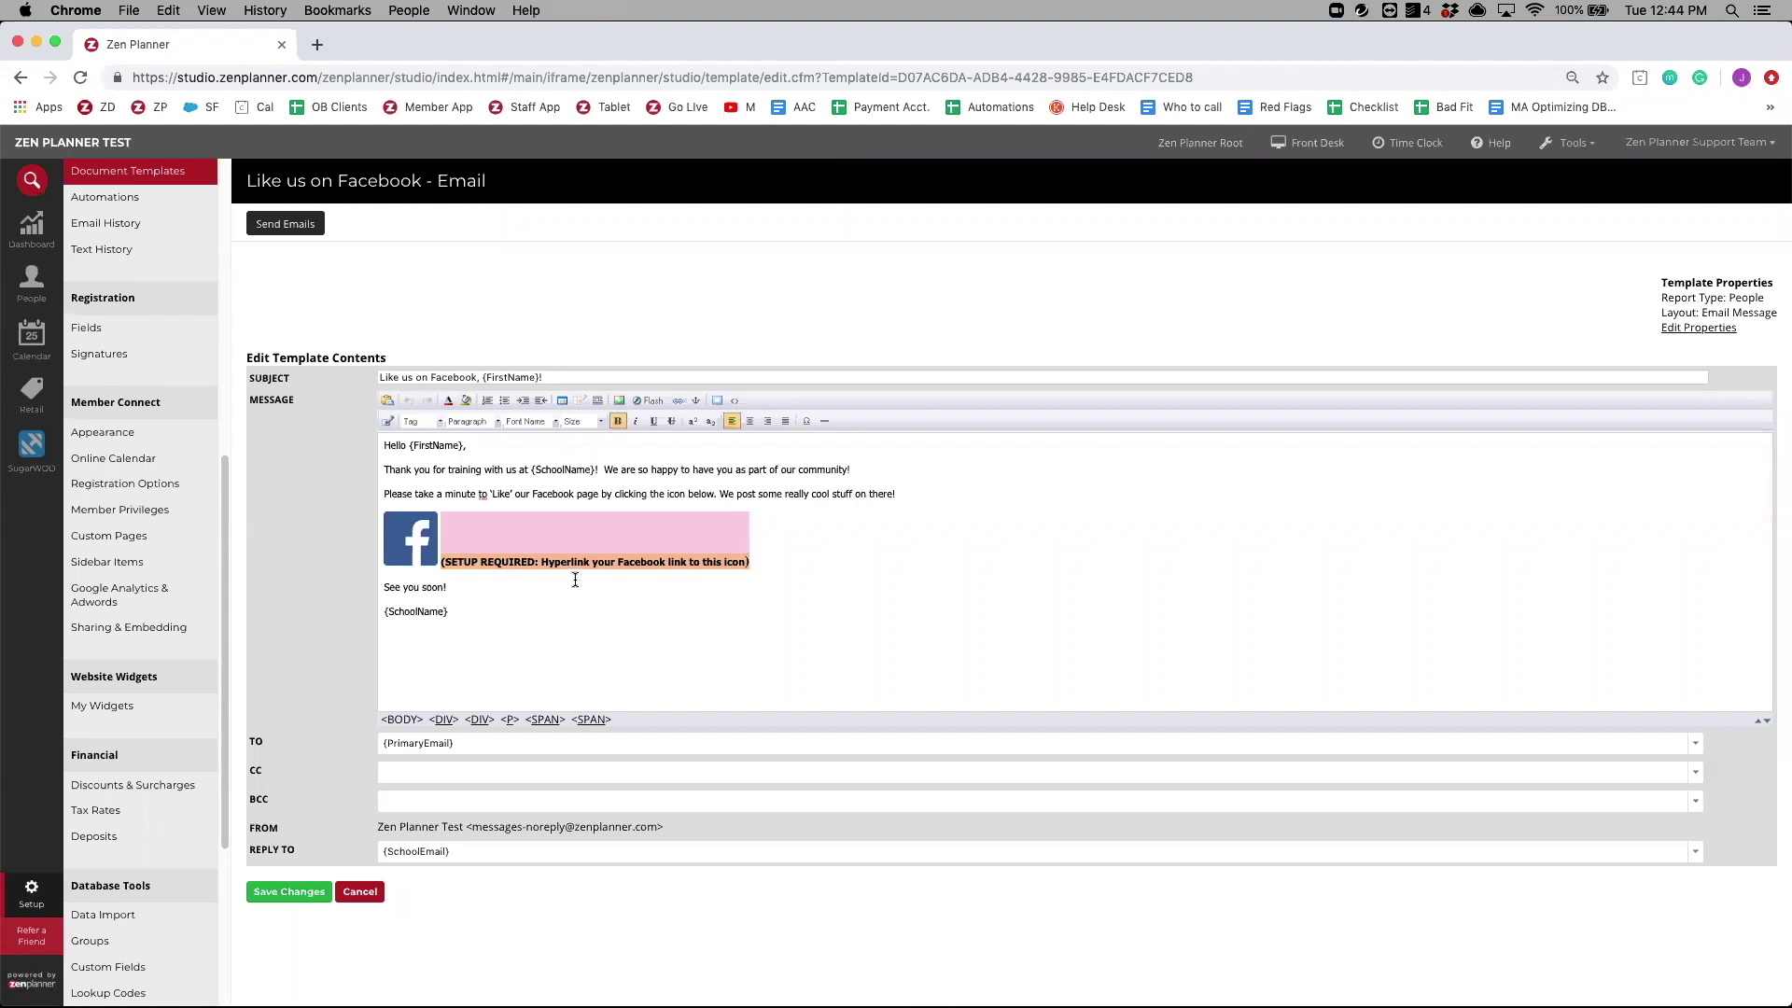
pyautogui.click(777, 558)
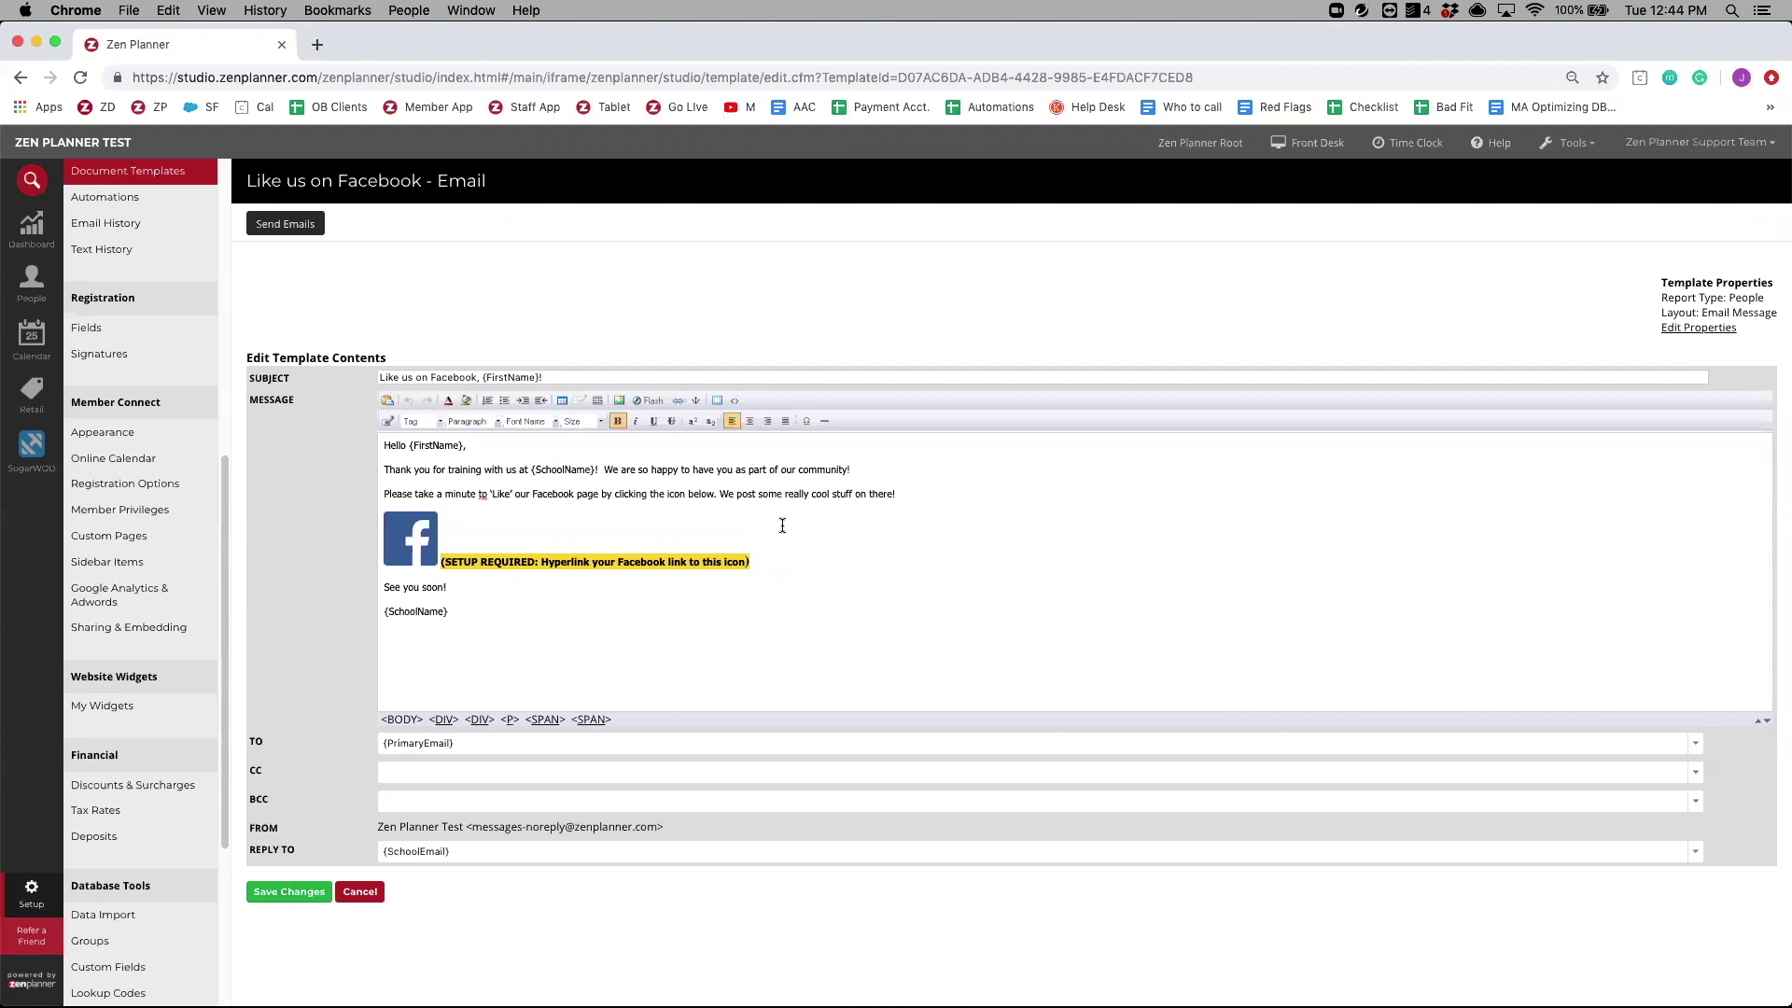
pyautogui.click(412, 538)
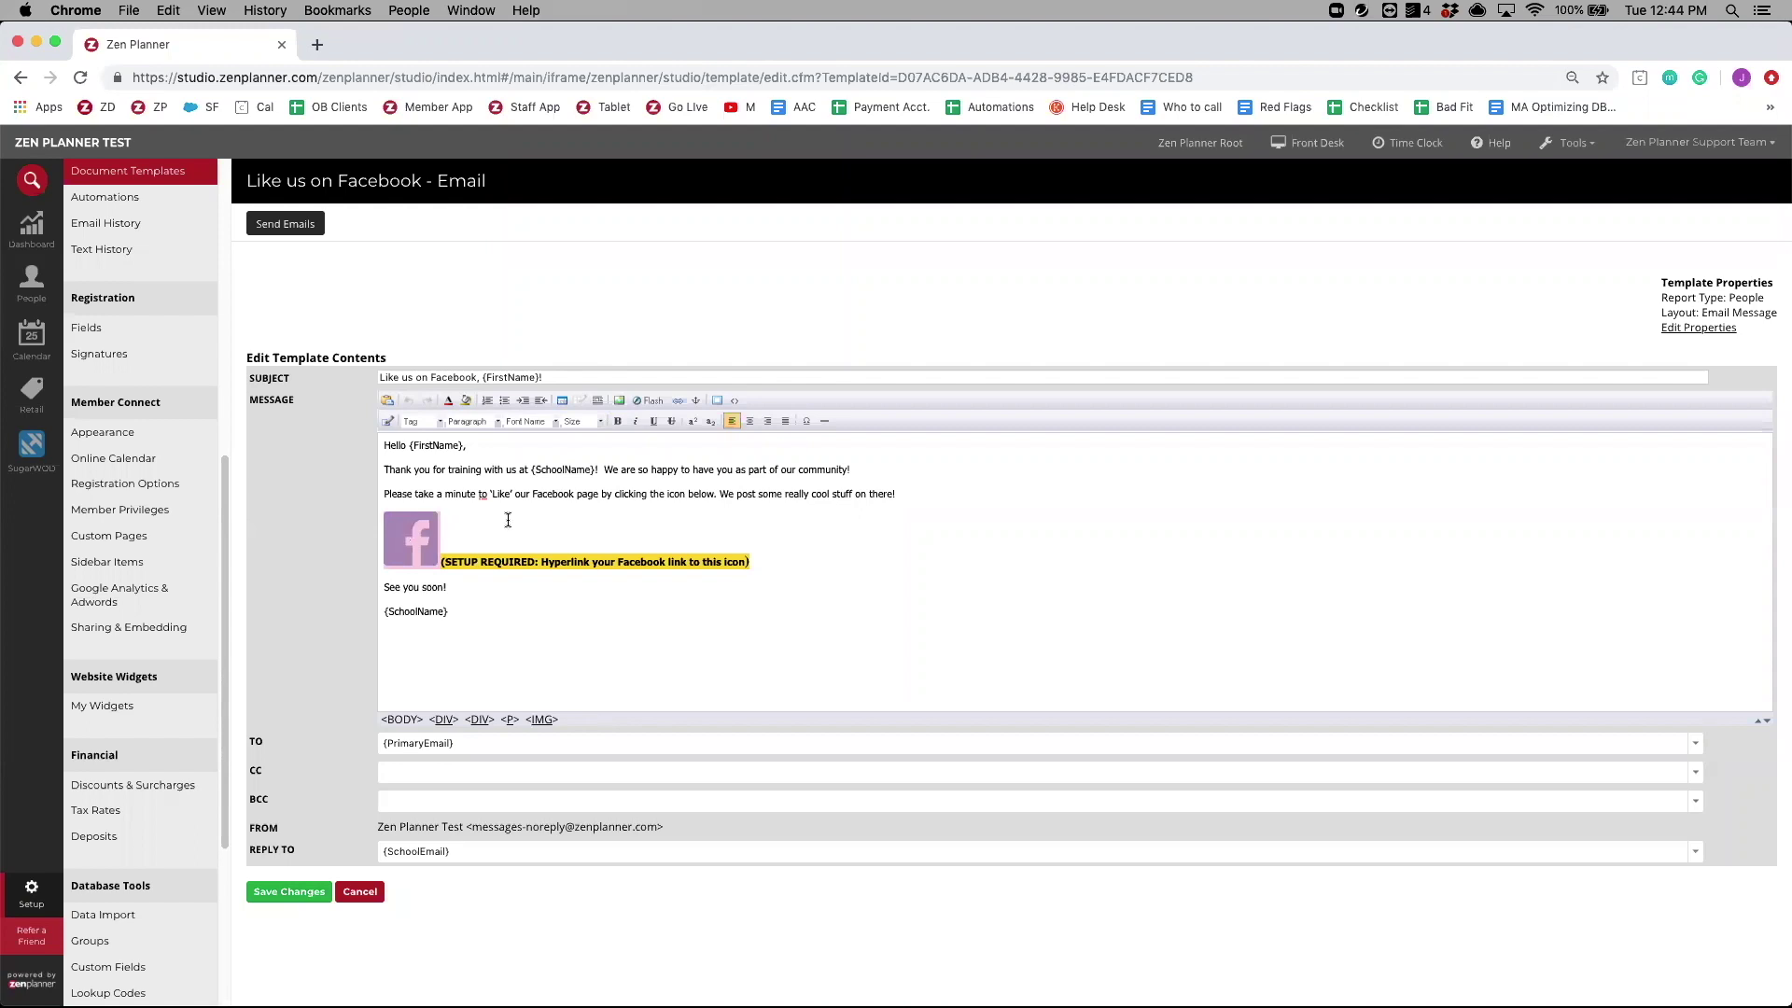
pyautogui.click(675, 404)
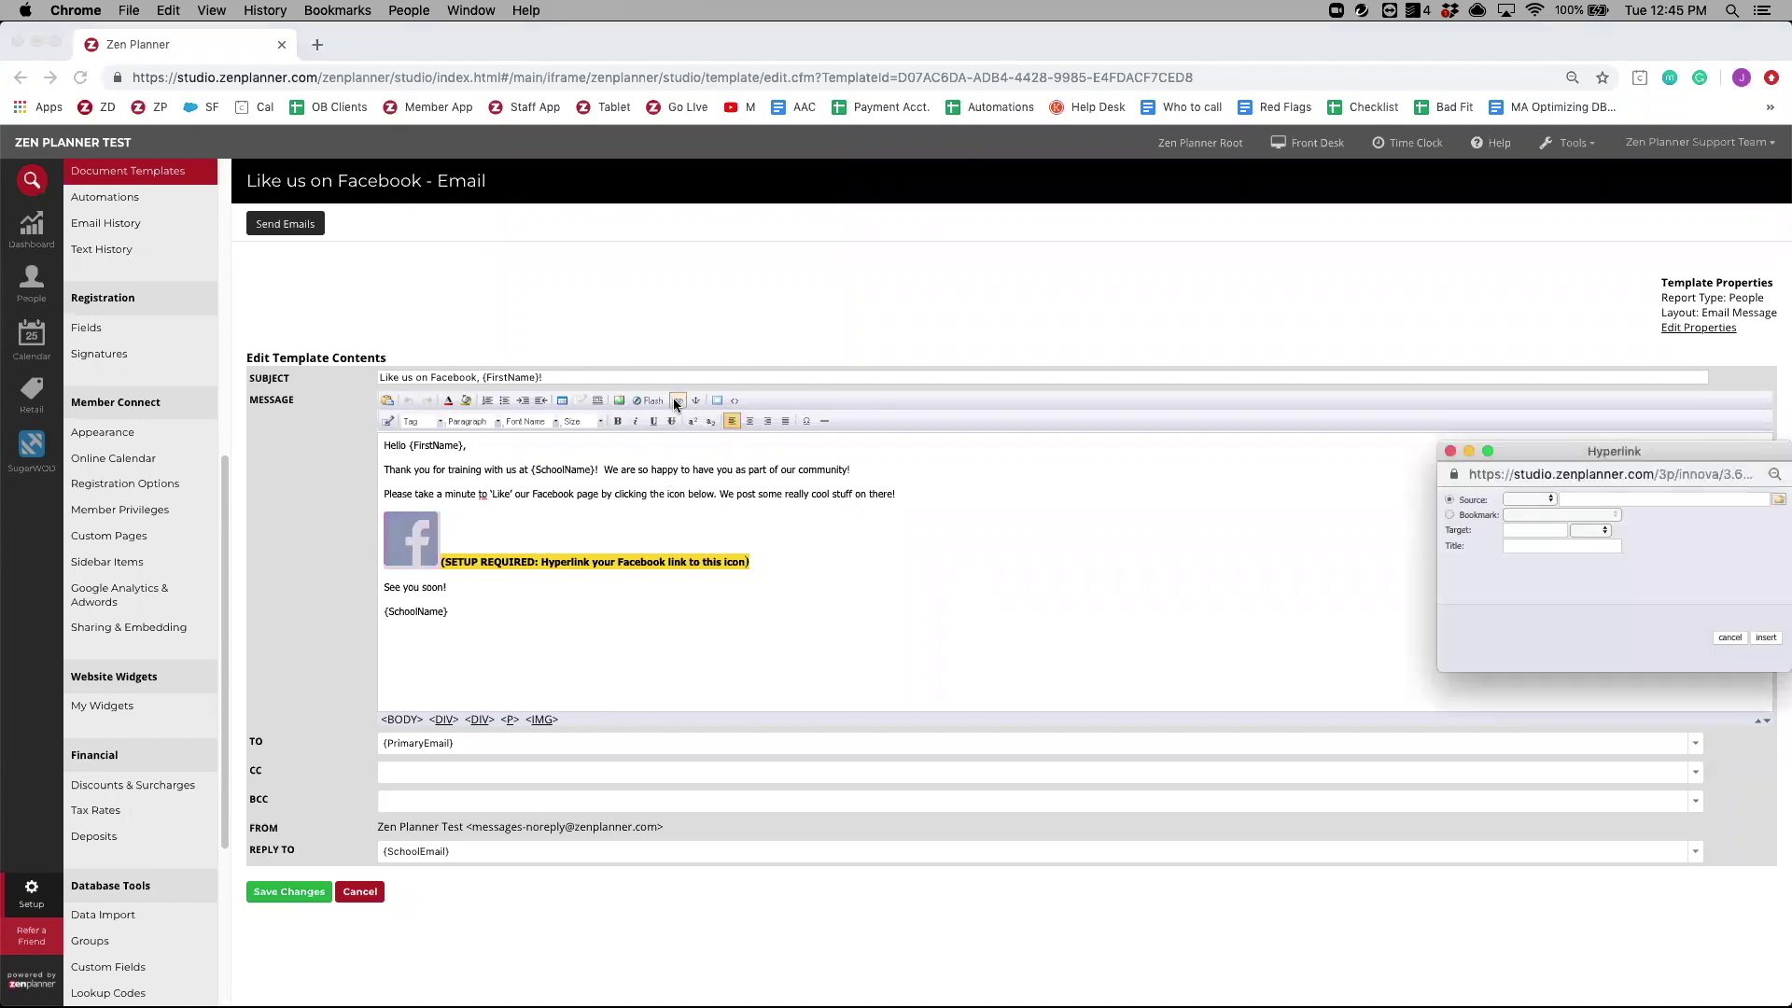
pyautogui.moveTo(1453, 432); pyautogui.dragTo(1046, 422)
pyautogui.click(1005, 471)
pyautogui.click(1014, 498)
pyautogui.click(1068, 469)
pyautogui.write('www.facebook.com')
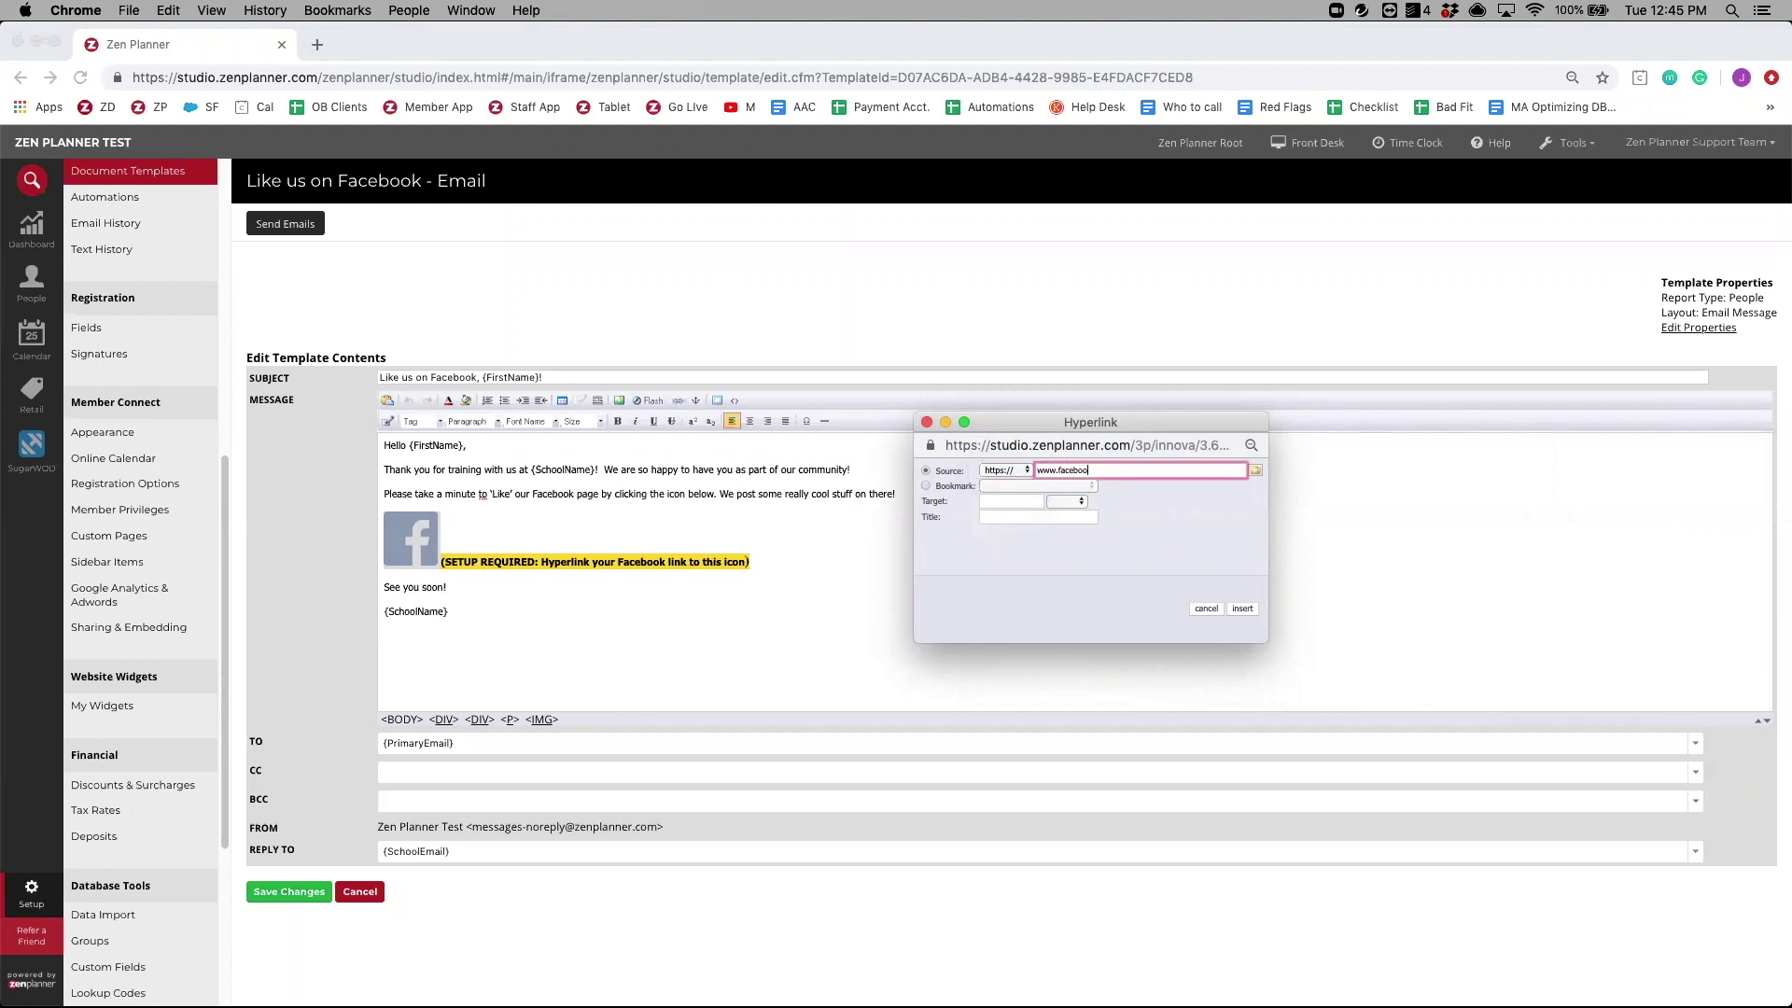
pyautogui.click(1243, 608)
pyautogui.click(441, 537)
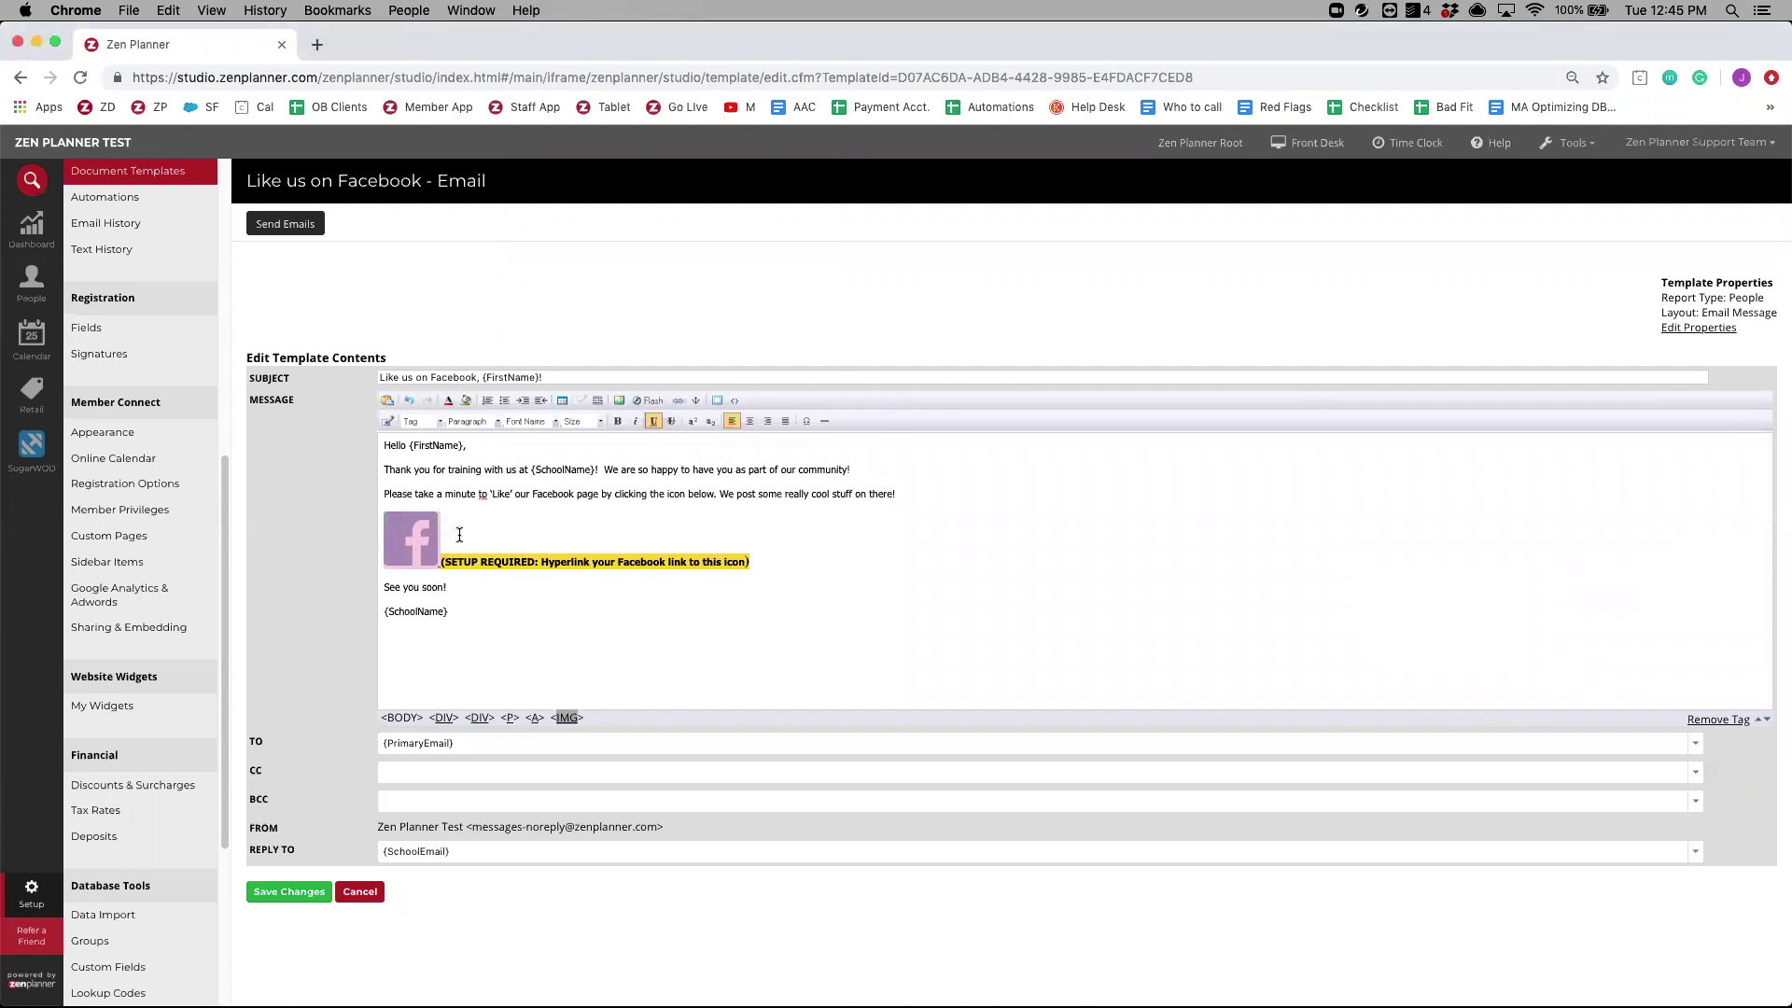
# - Delete the highlighted SETUP REQUIRED note beside the Facebook icon
pyautogui.click(461, 535)
pyautogui.moveTo(750, 562); pyautogui.dragTo(434, 560)
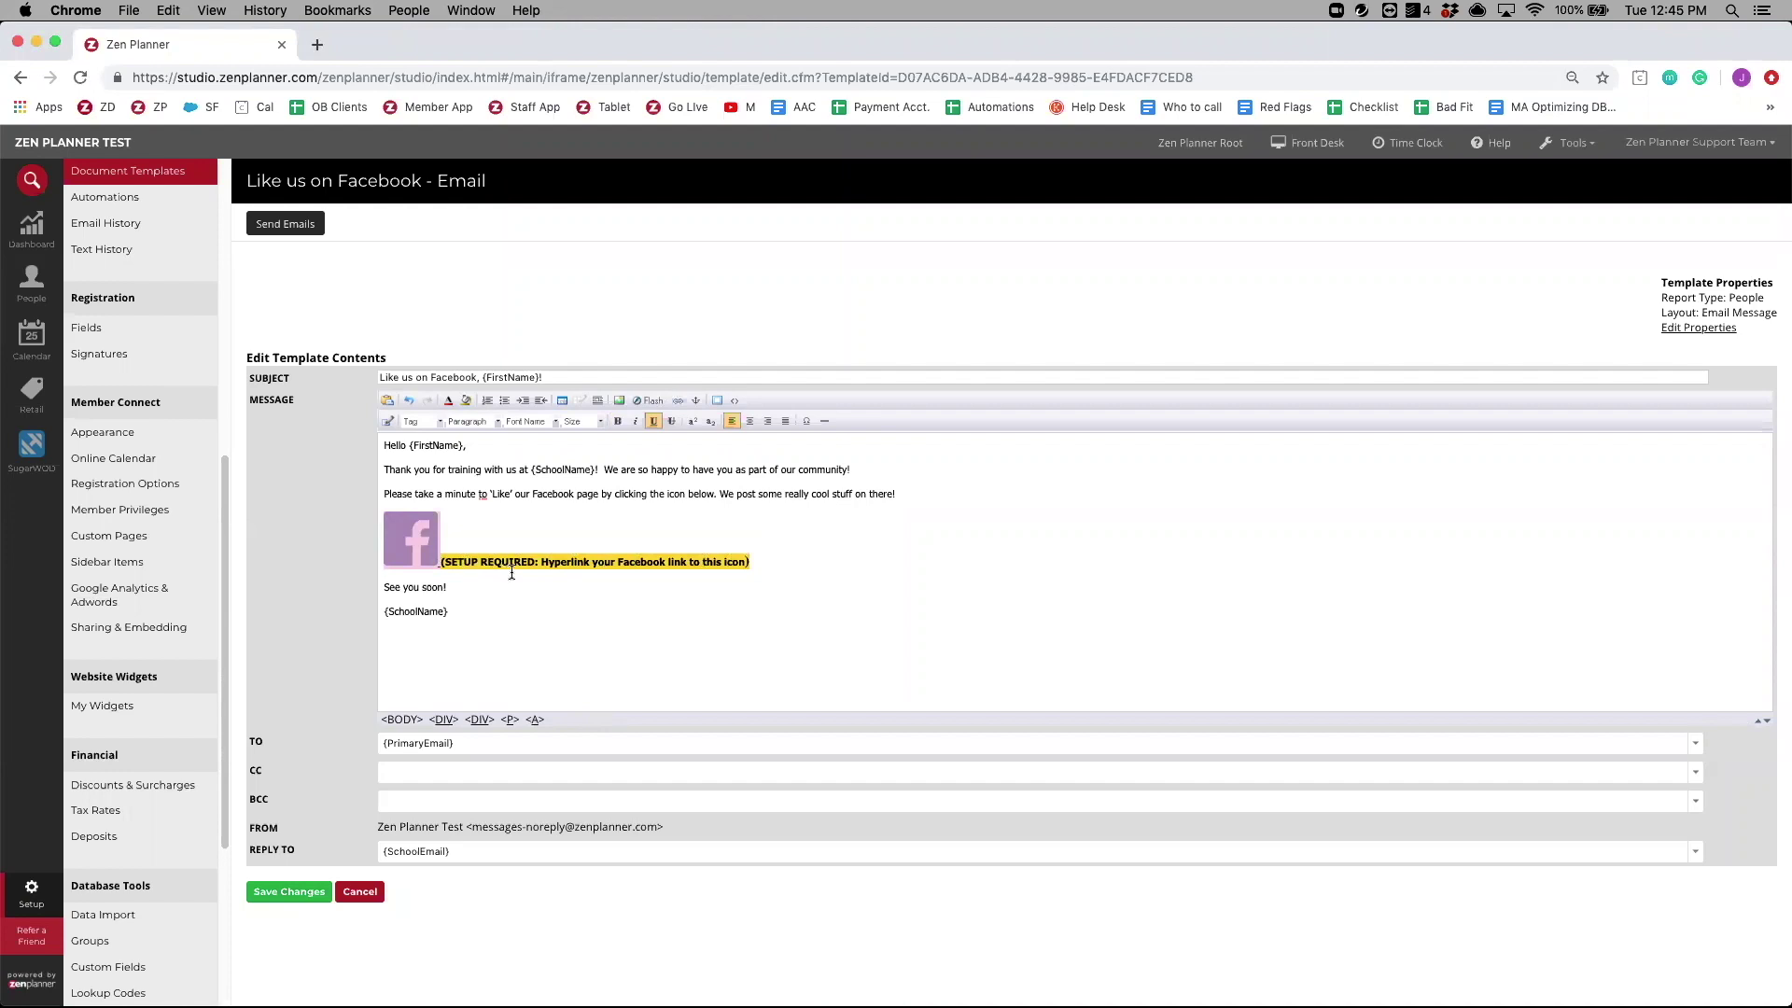
pyautogui.moveTo(749, 562); pyautogui.dragTo(446, 562)
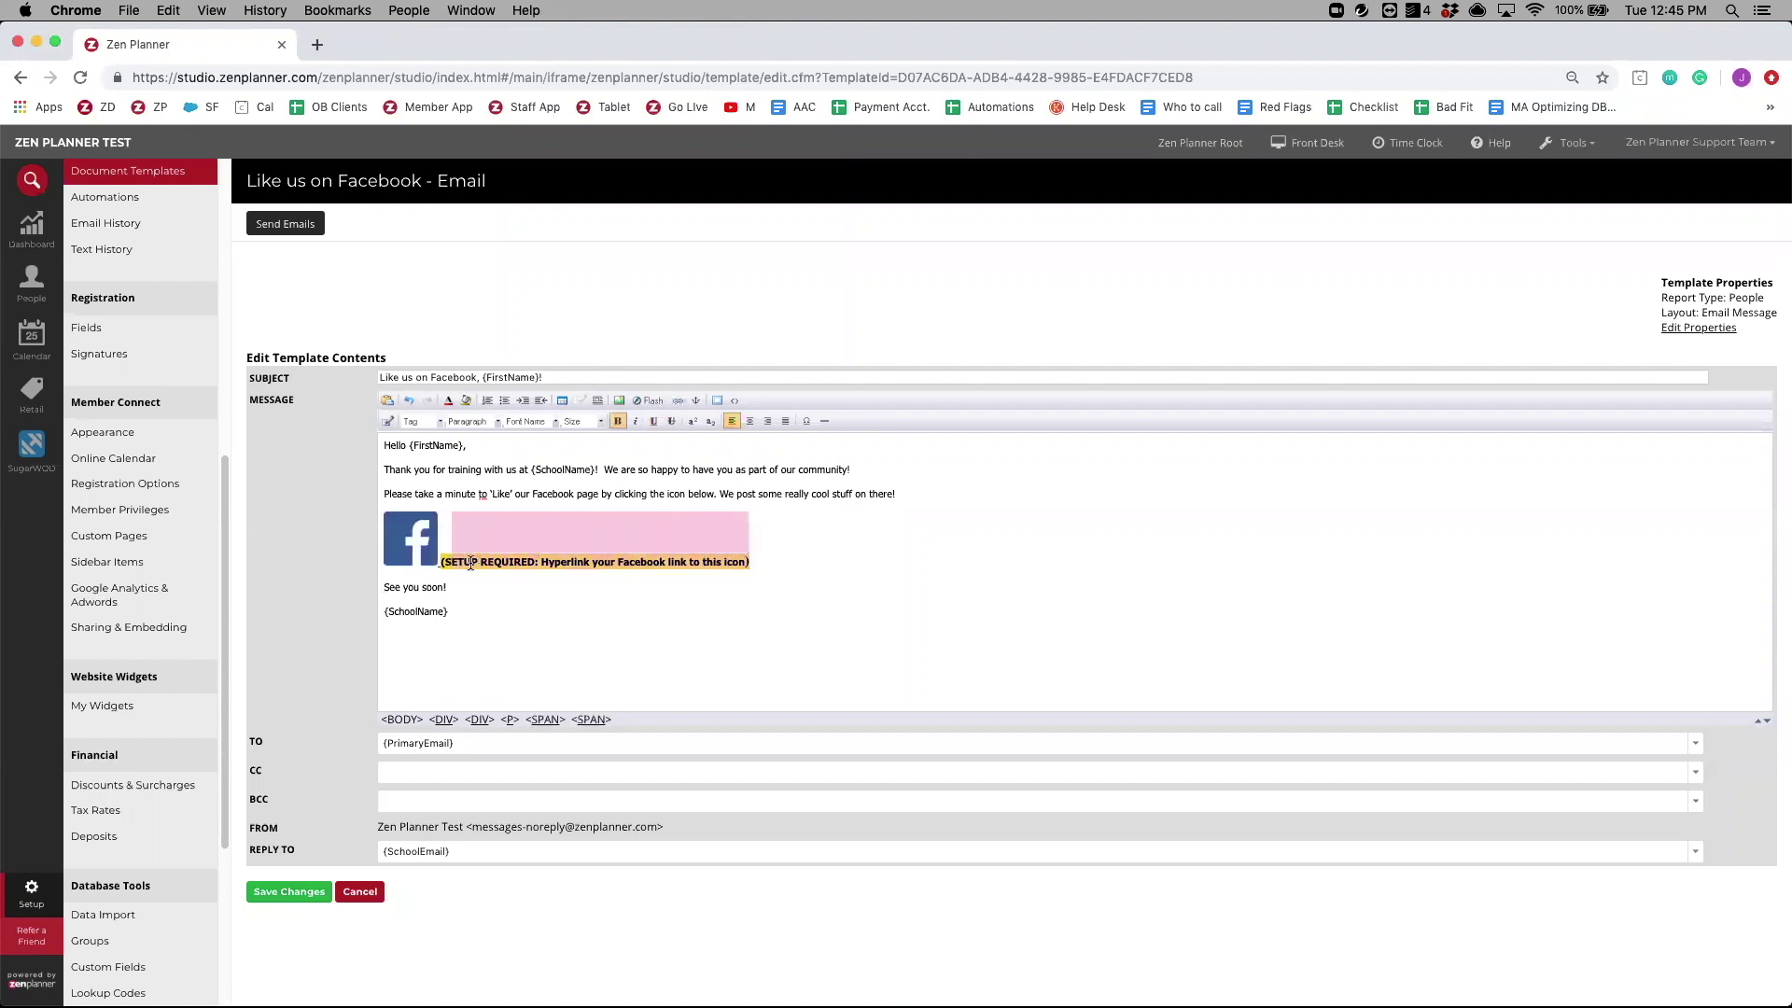
pyautogui.press('BackSpace')
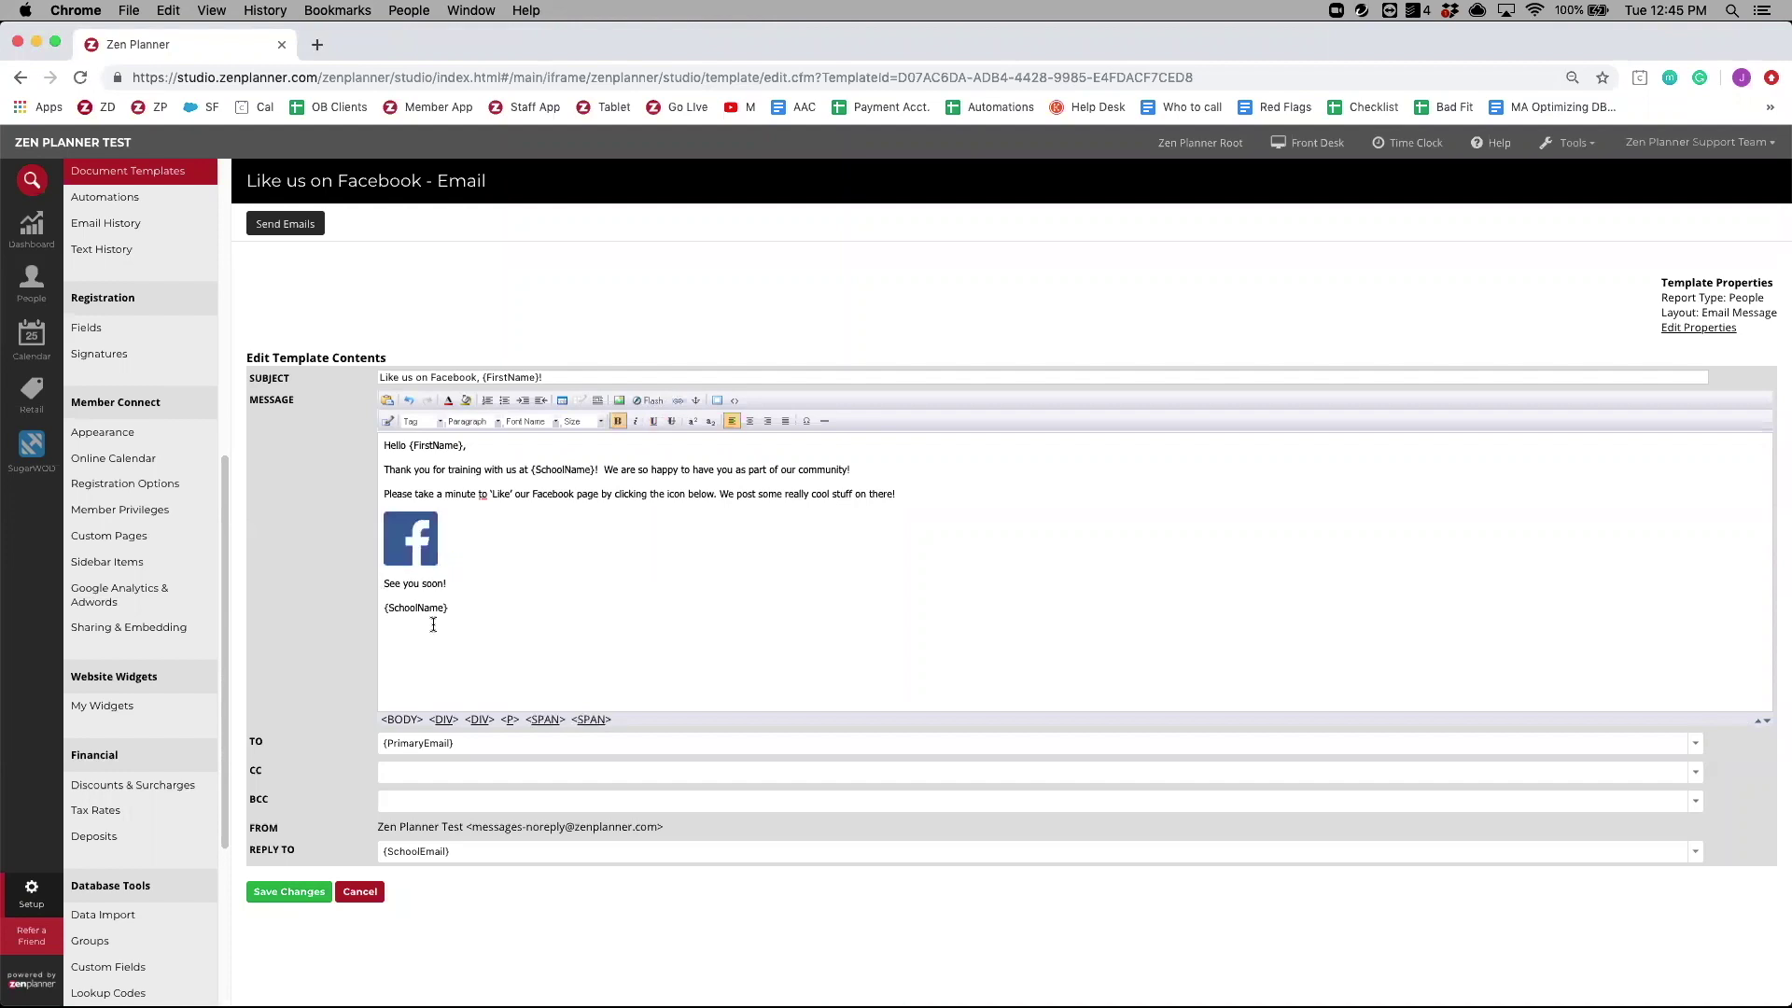
pyautogui.hotkey('shift', 'Left')
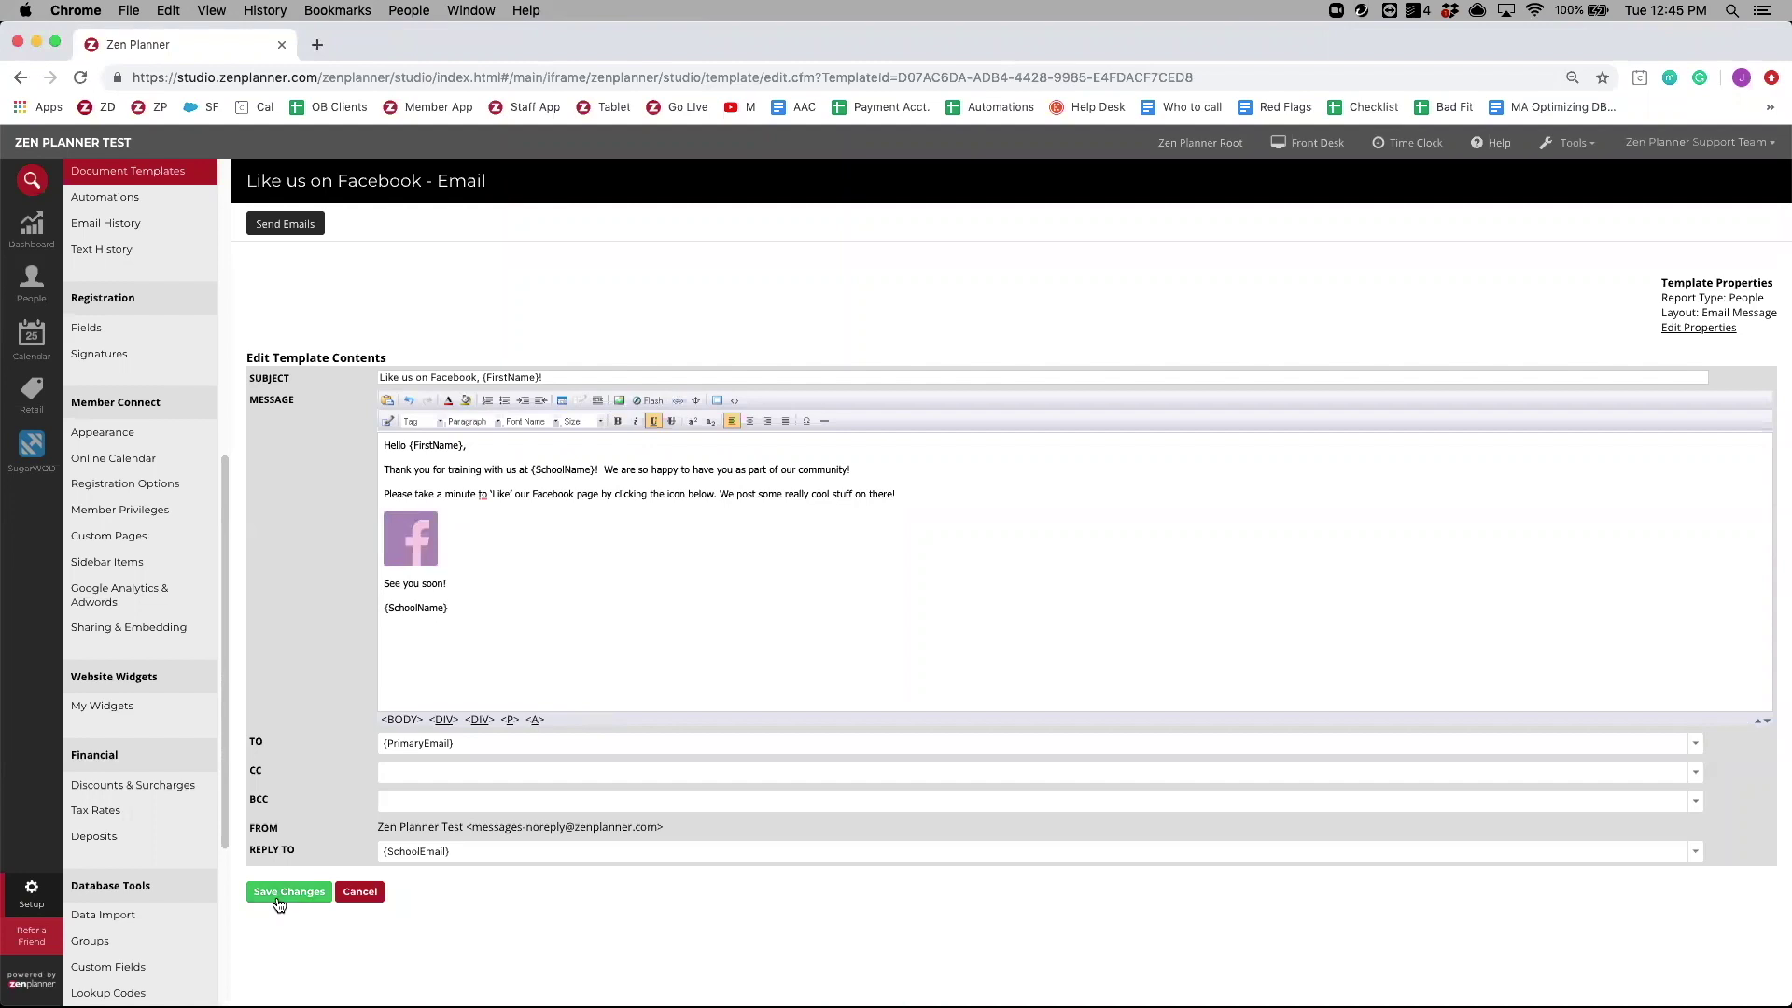
# - Return to the Automations list and open the Dropped Membership - Email preset in the Member category
pyautogui.click(119, 199)
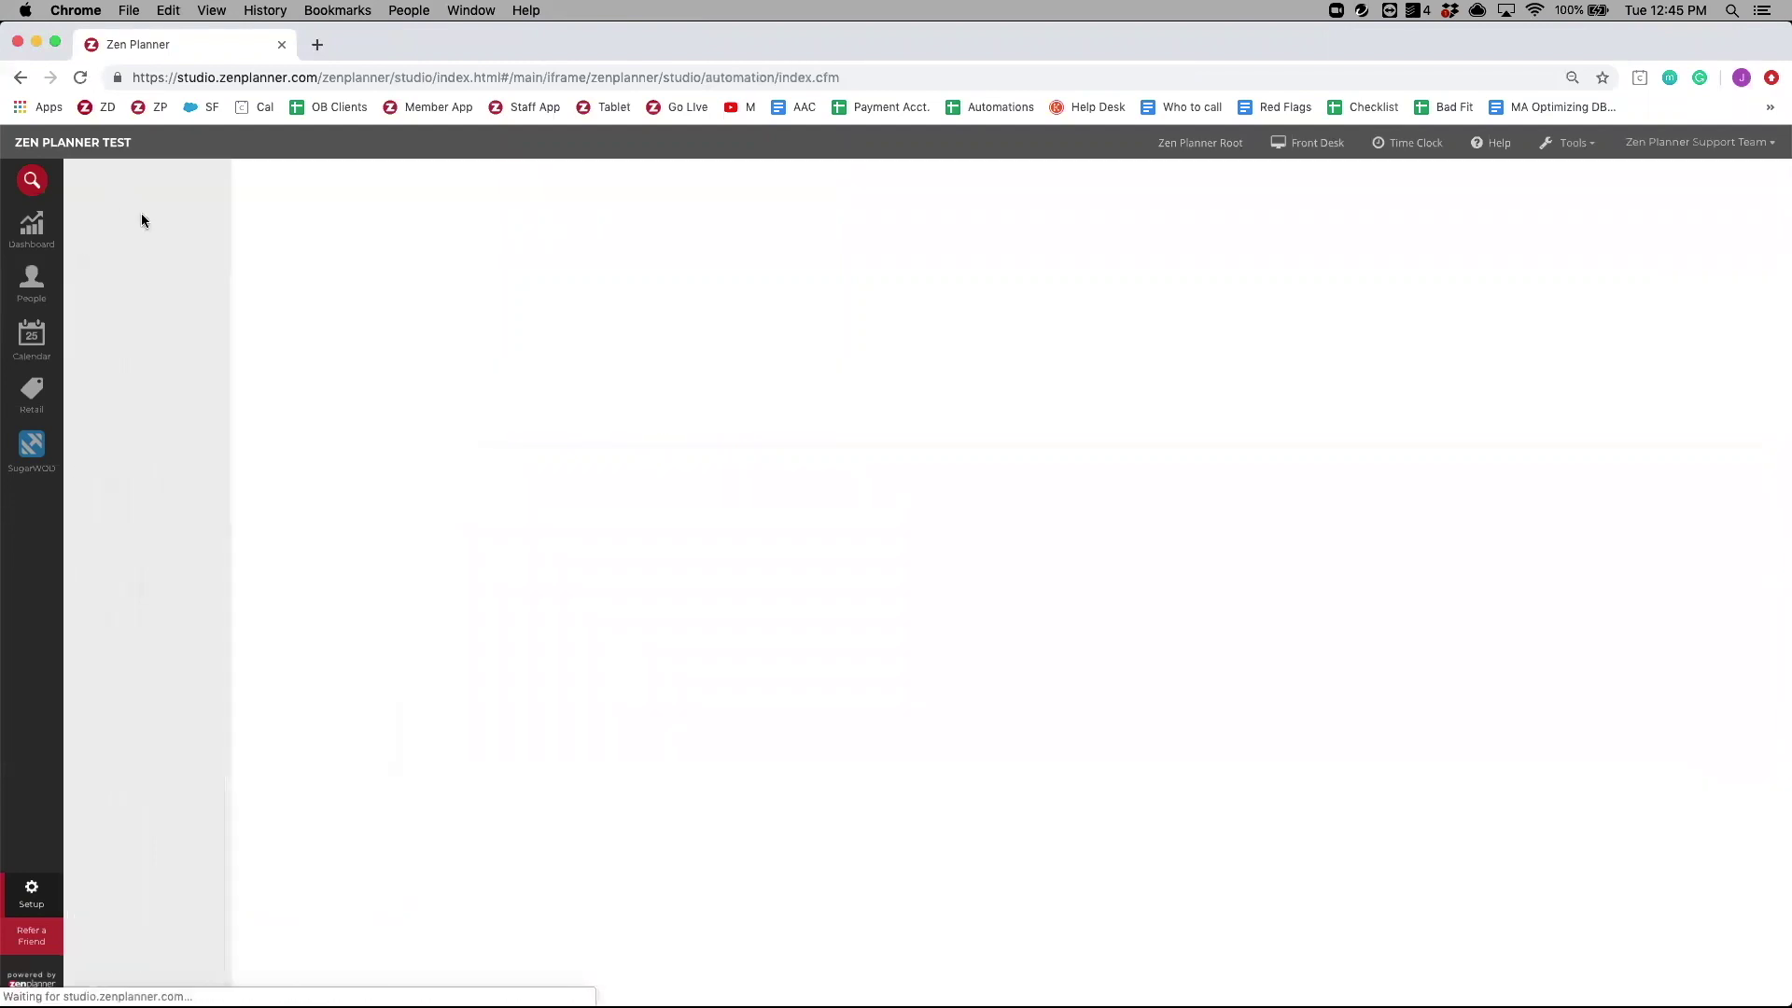
pyautogui.scroll(-3, 438, 422)
pyautogui.scroll(-5, 436, 428)
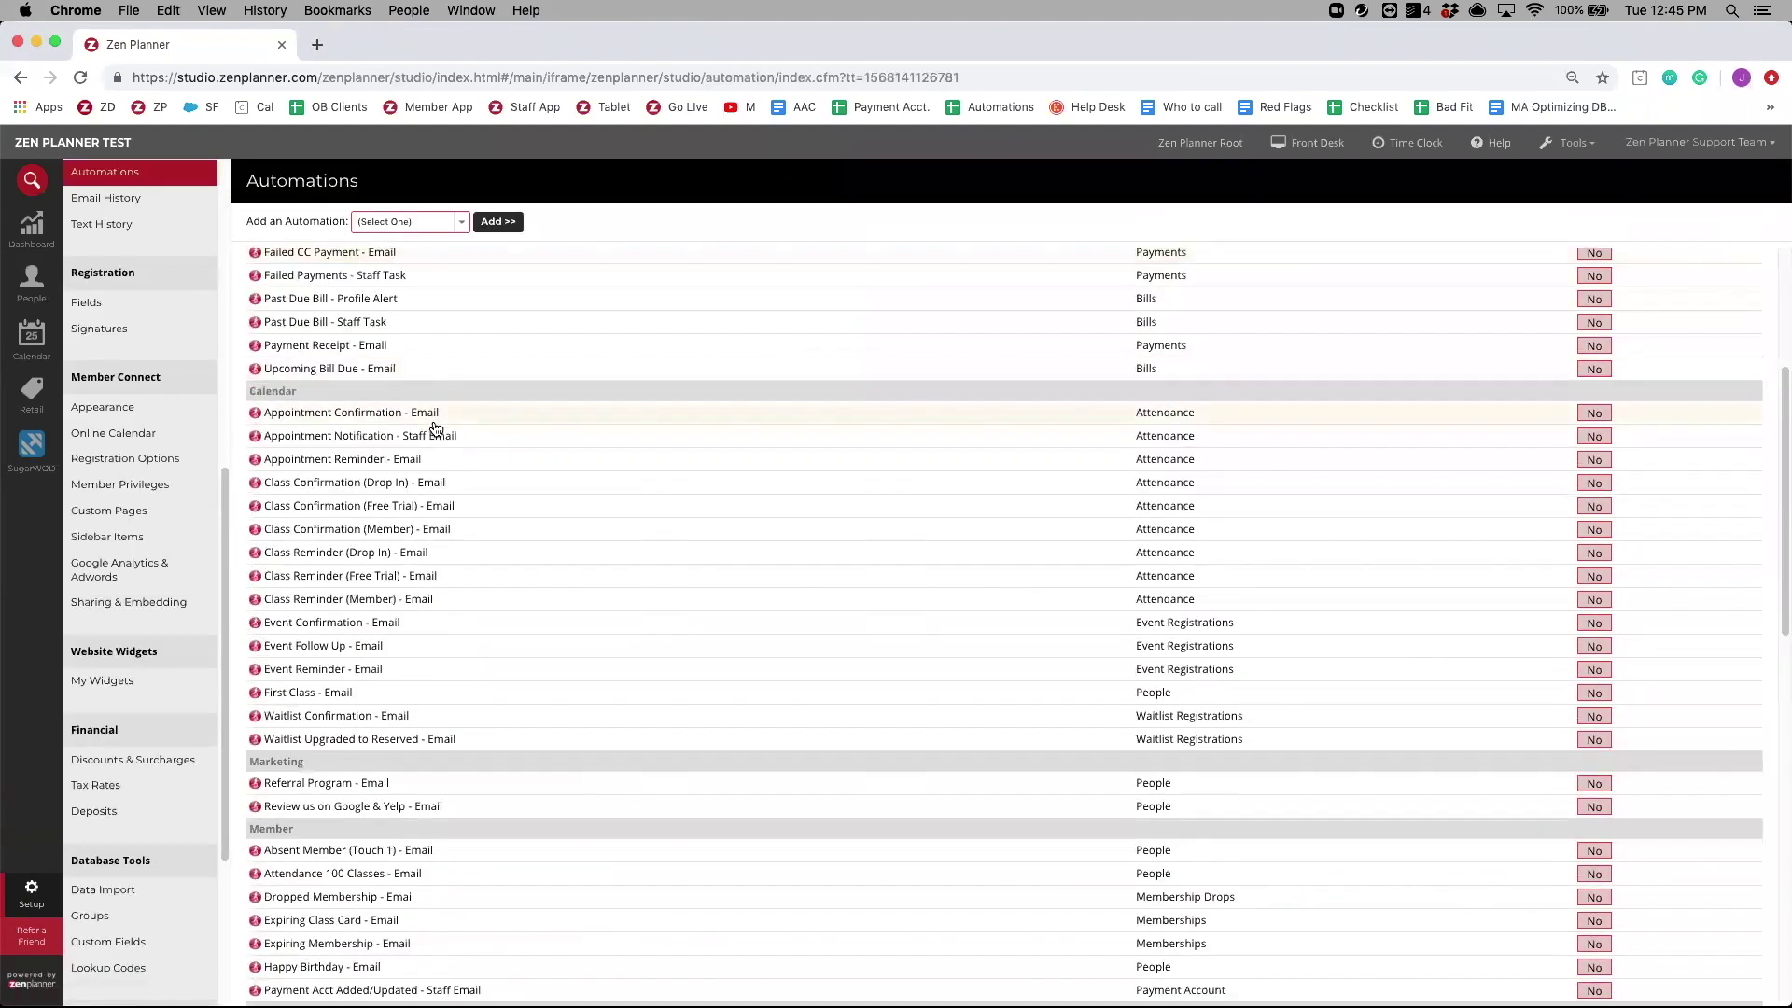
pyautogui.scroll(-1, 436, 428)
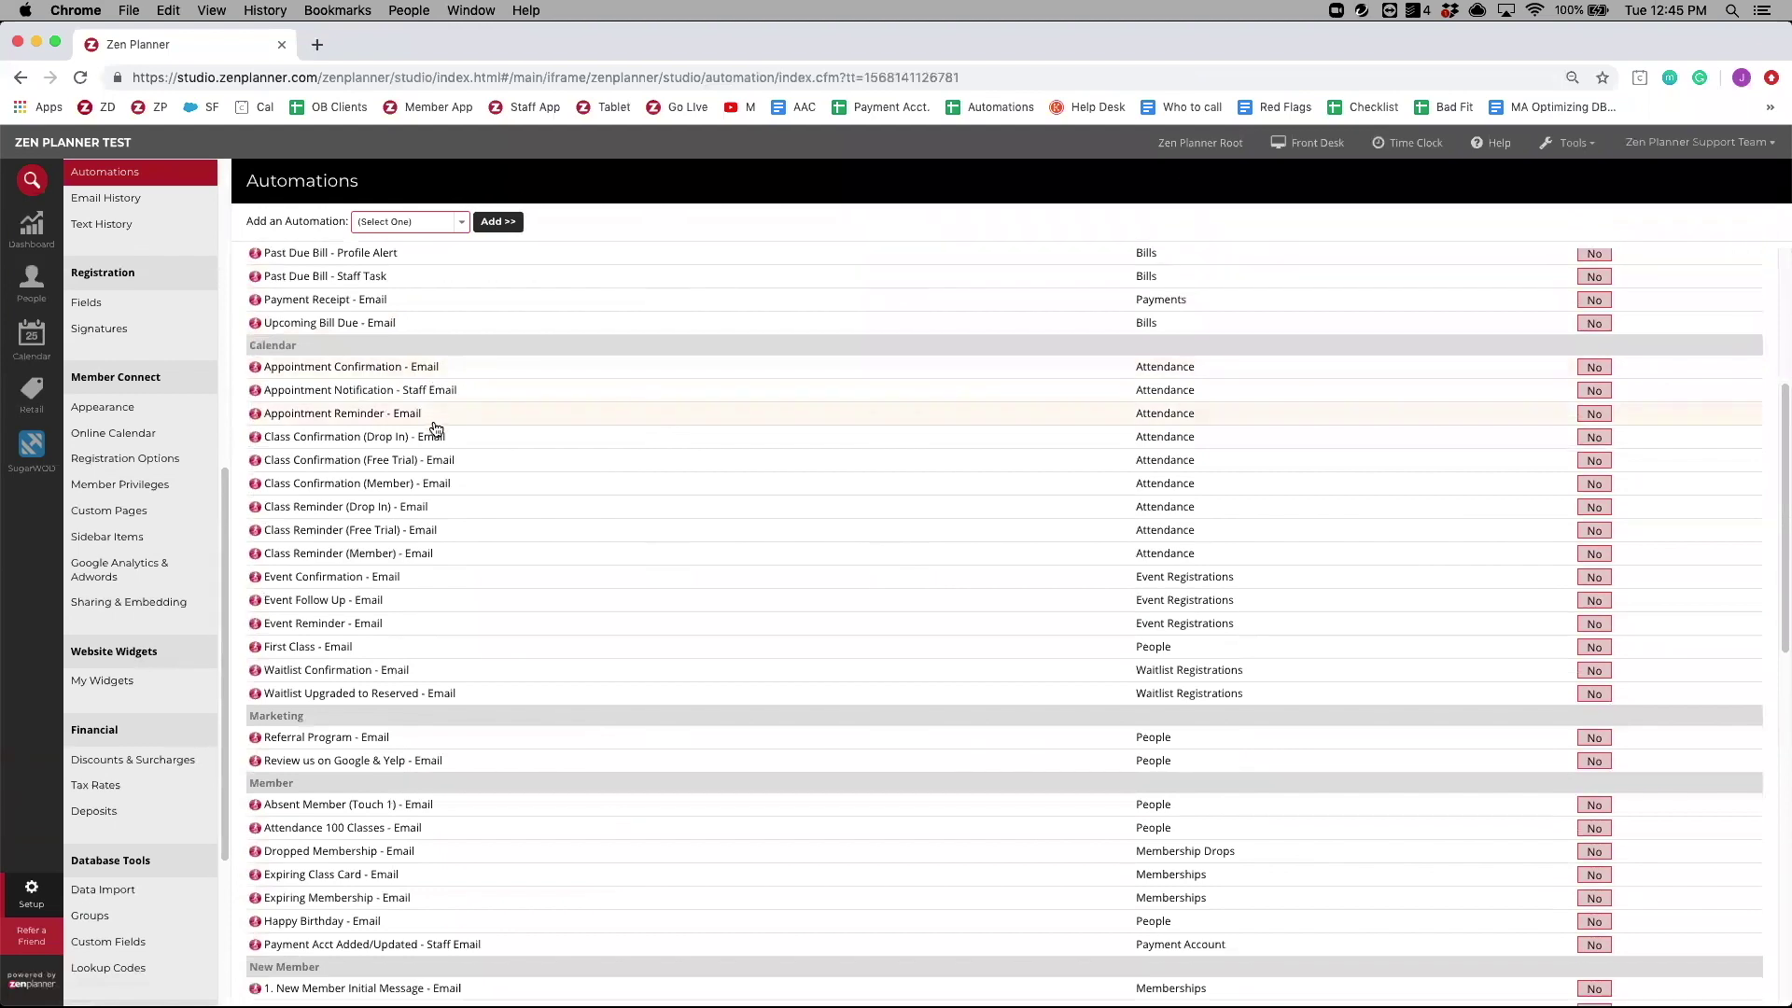
pyautogui.scroll(-4, 436, 428)
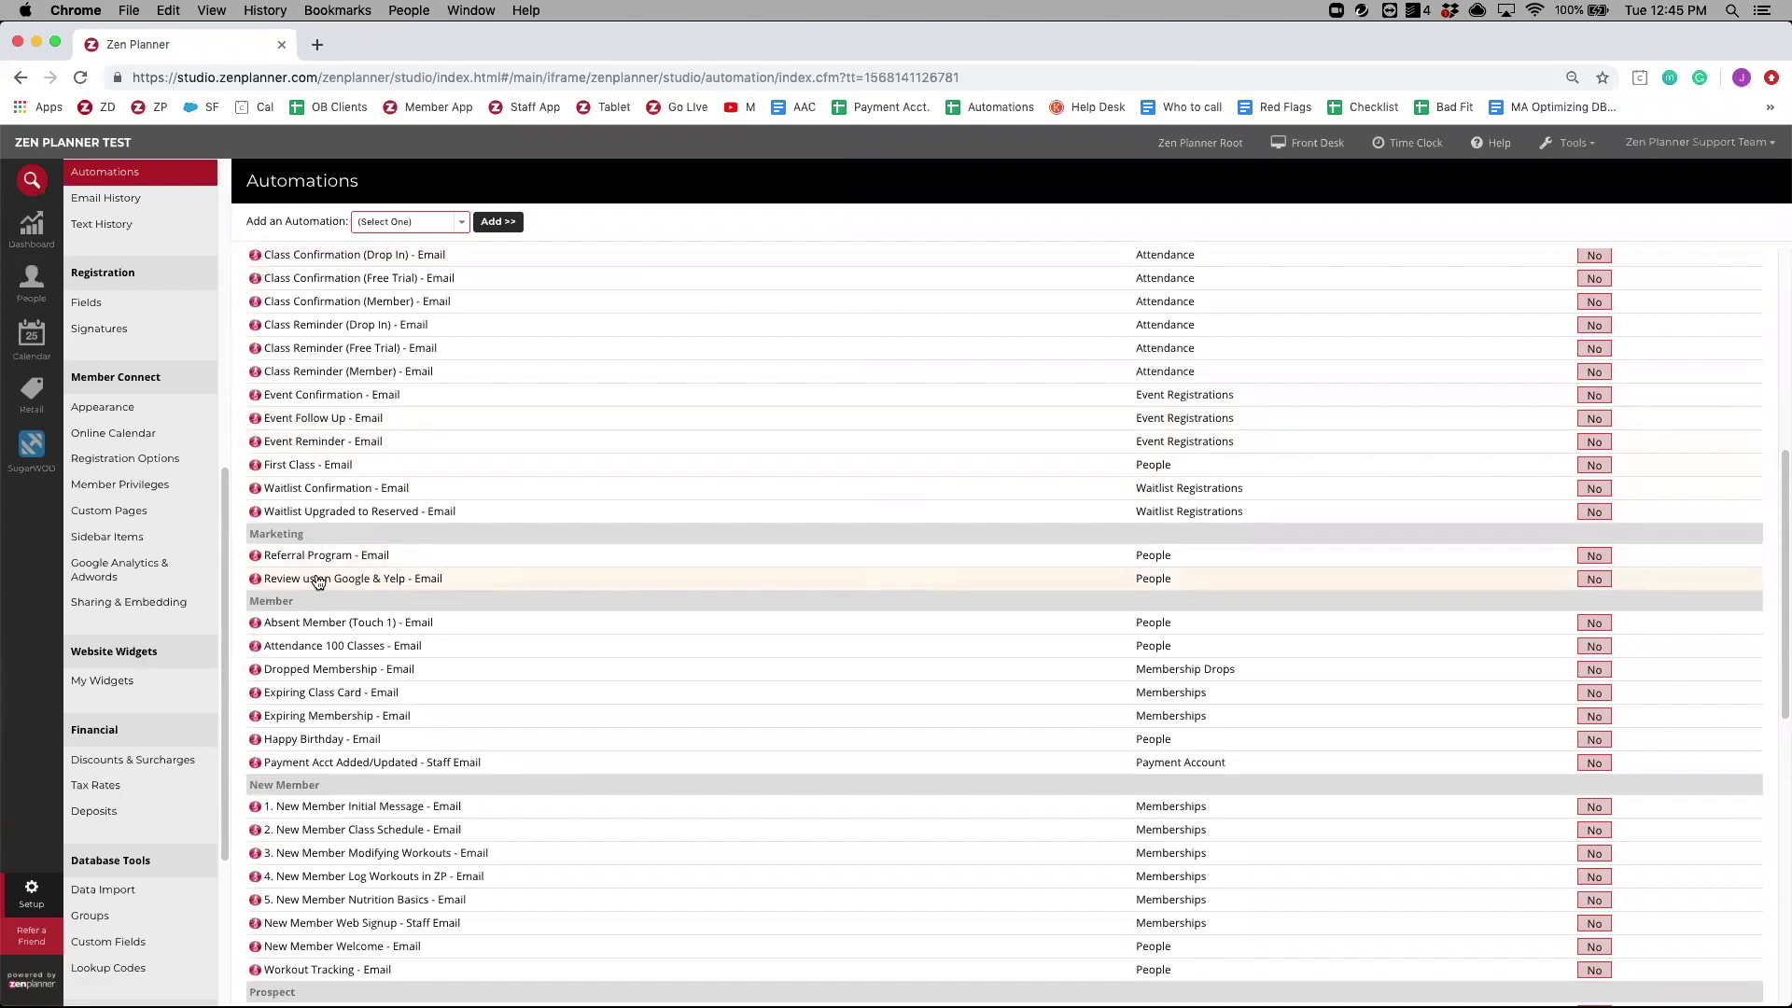
pyautogui.scroll(-1, 318, 583)
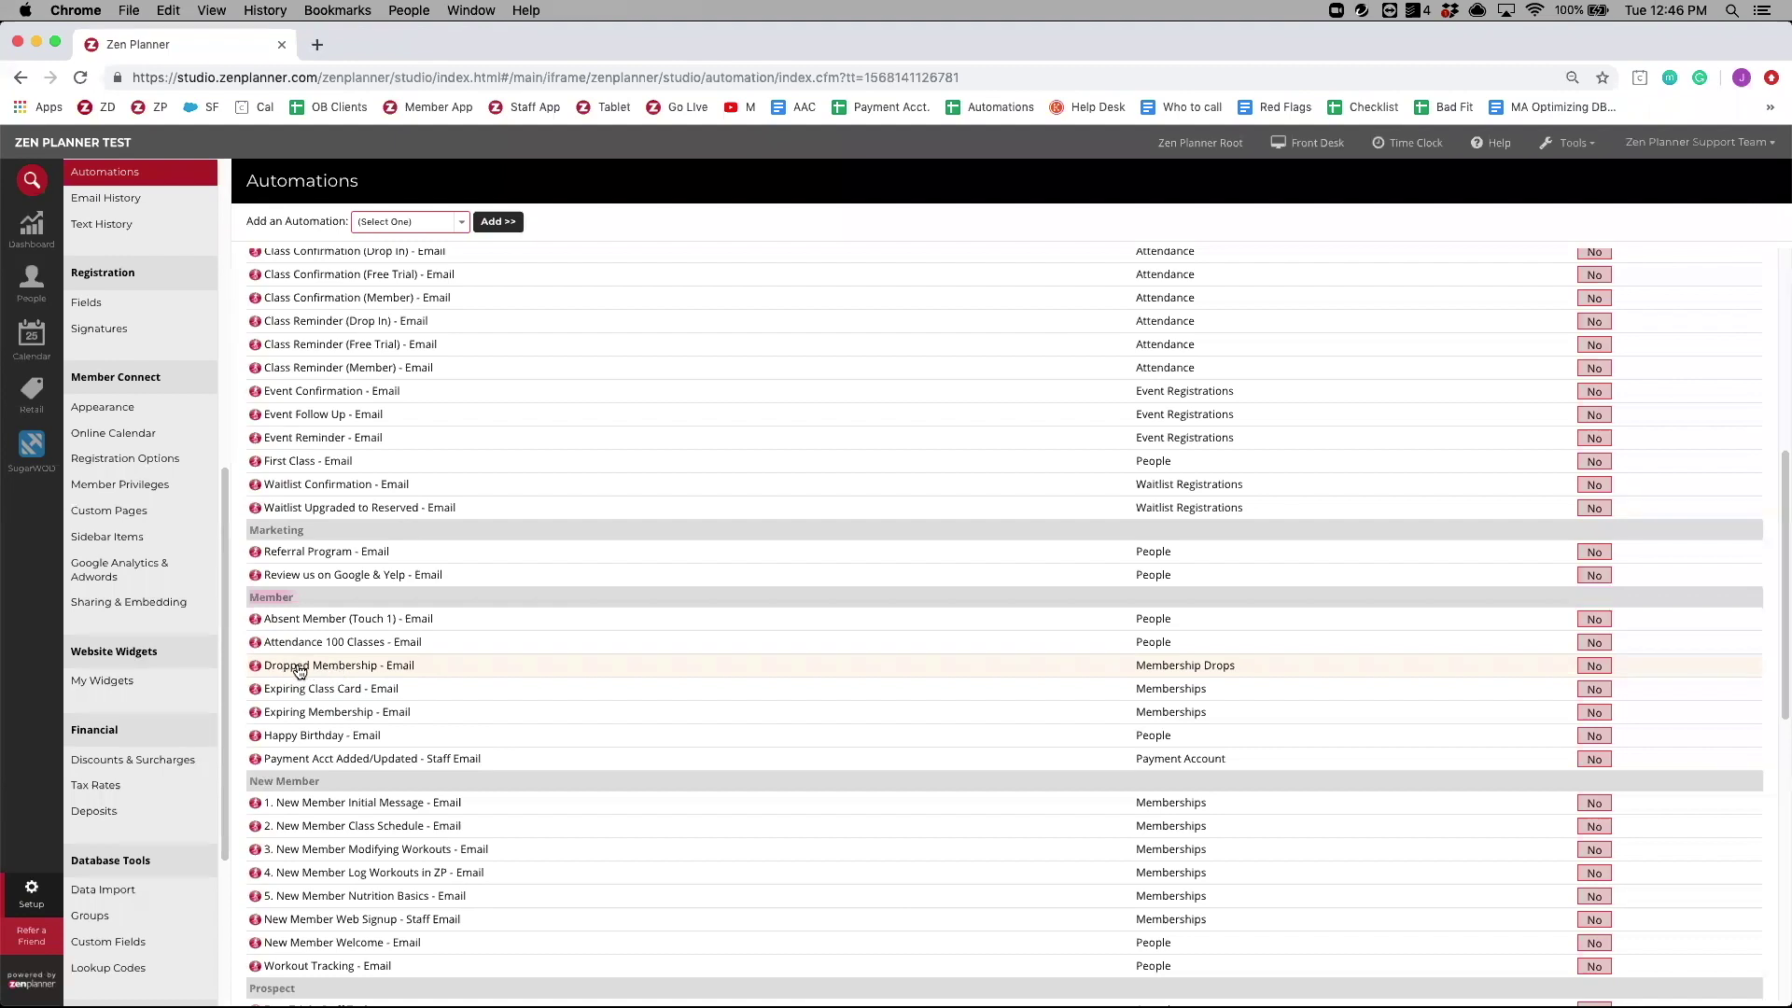
pyautogui.click(304, 667)
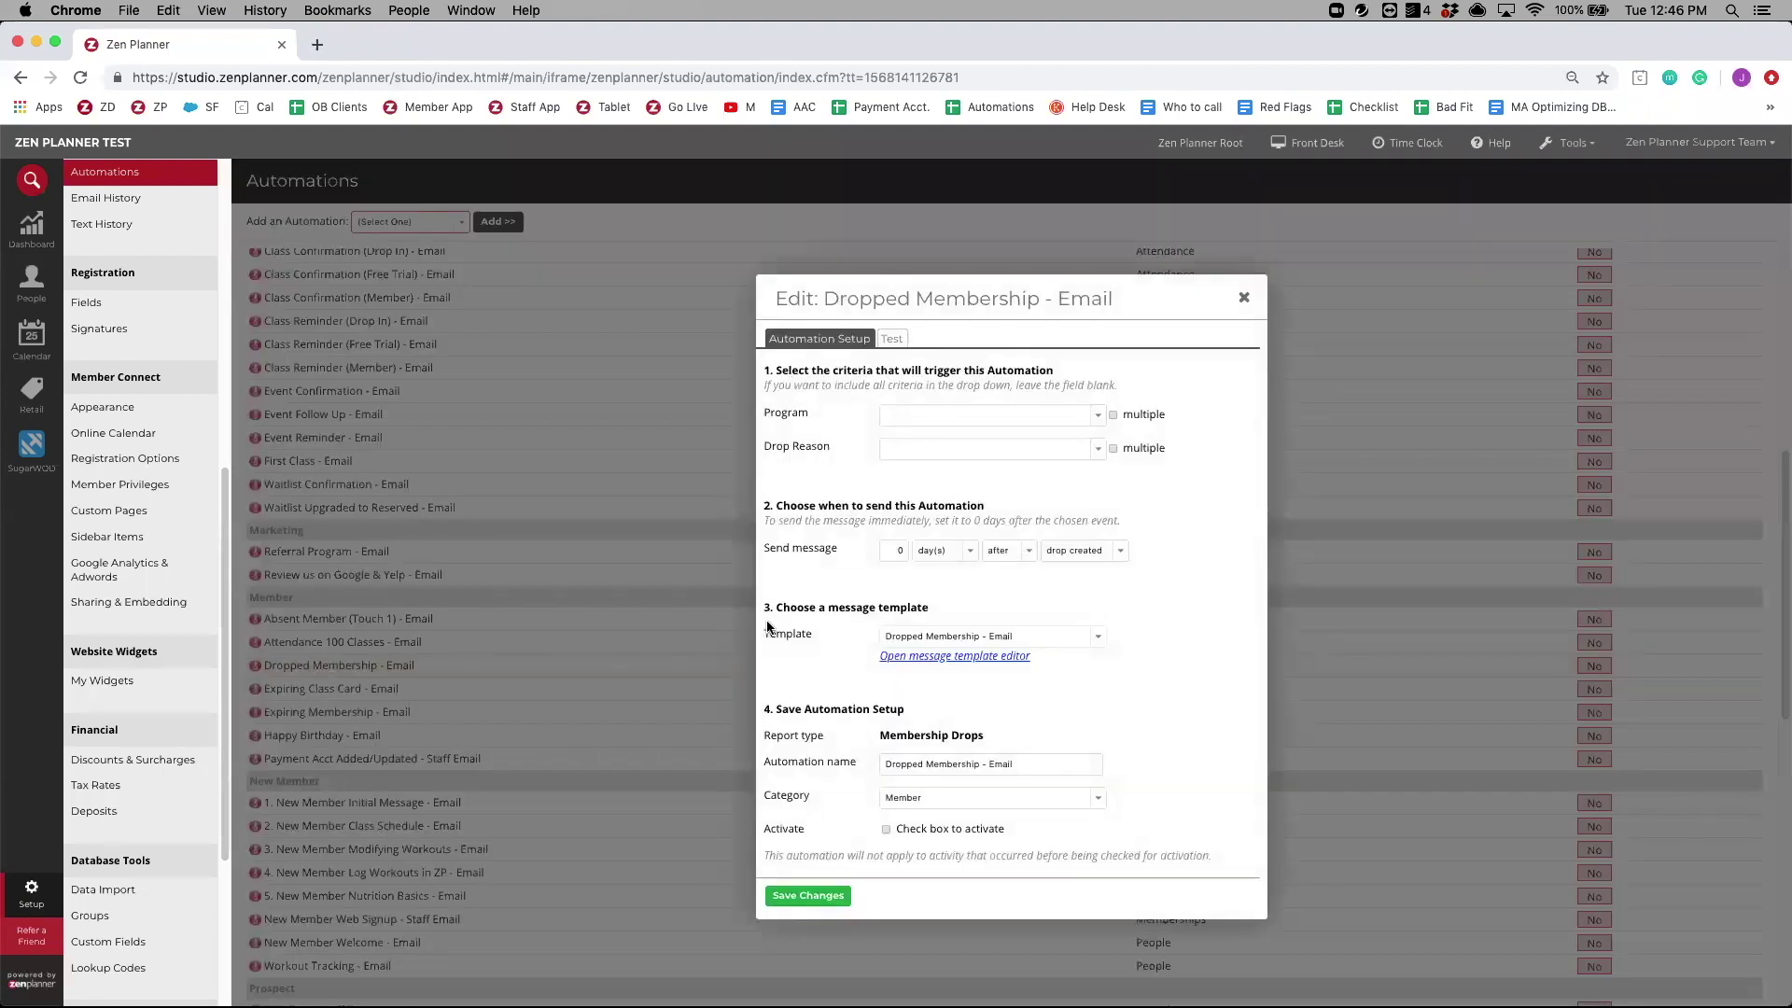
# - Allow multiple Drop Reasons and select every reason except Membership Upgrade
pyautogui.click(1111, 447)
pyautogui.click(985, 461)
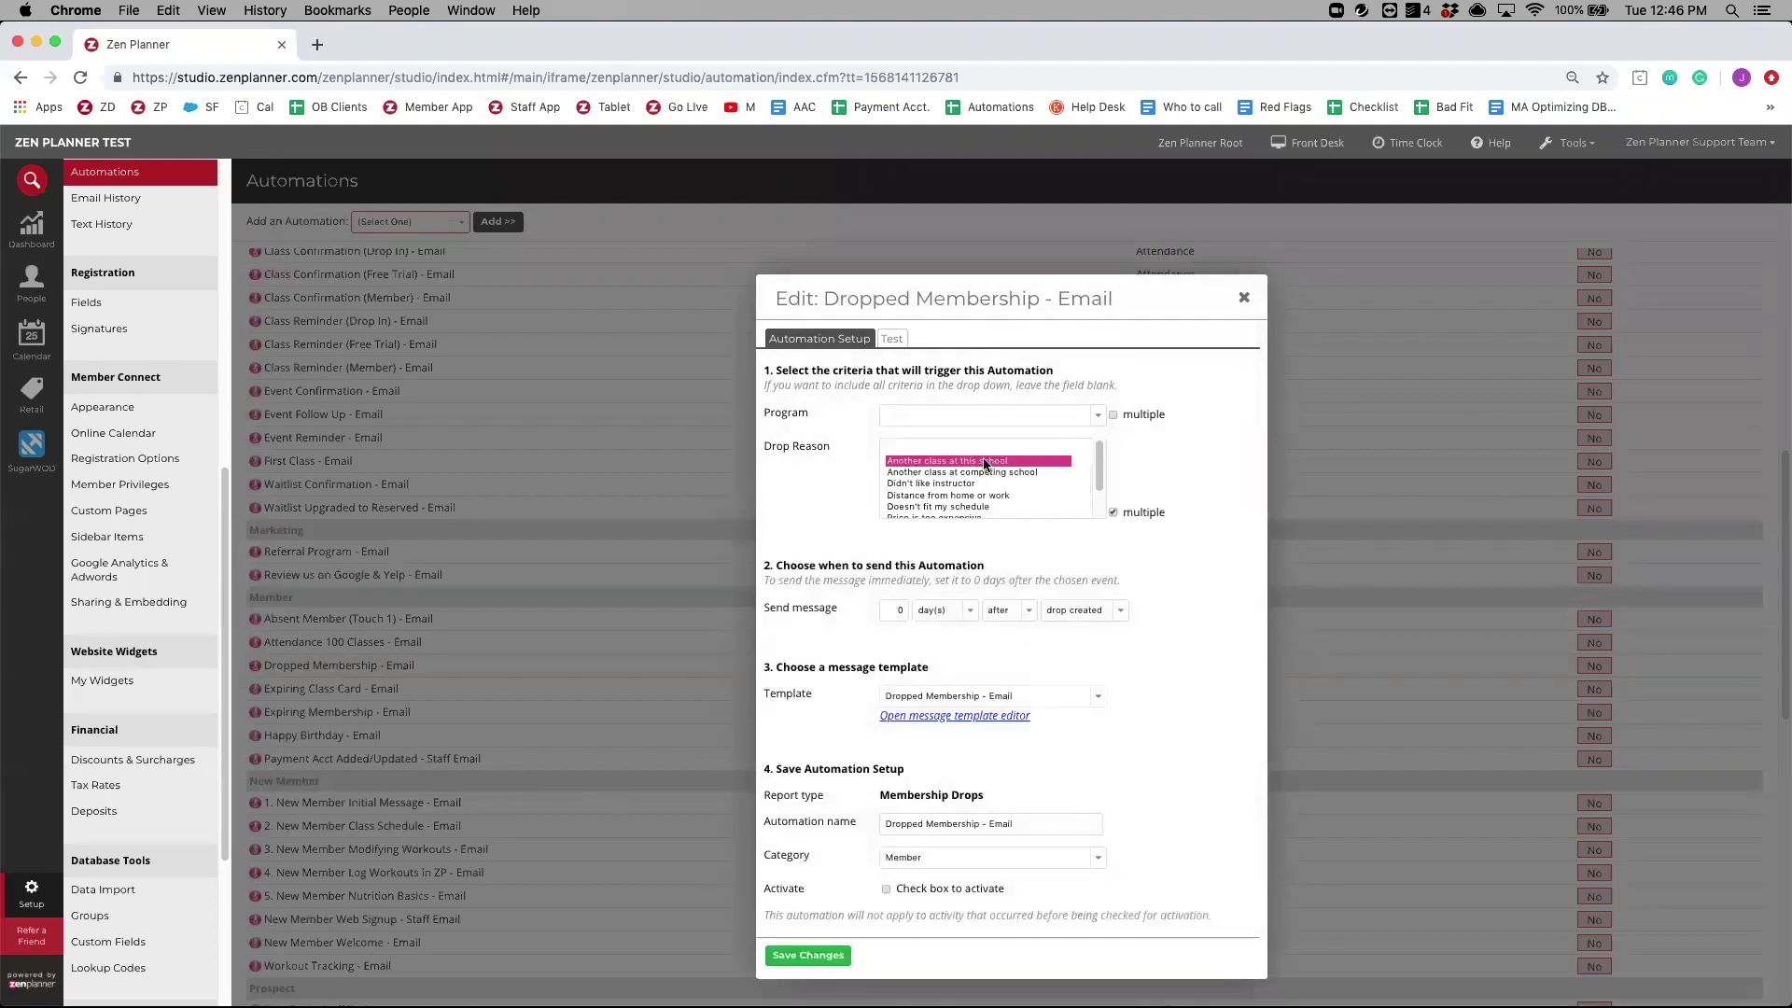
pyautogui.scroll(-1, 985, 464)
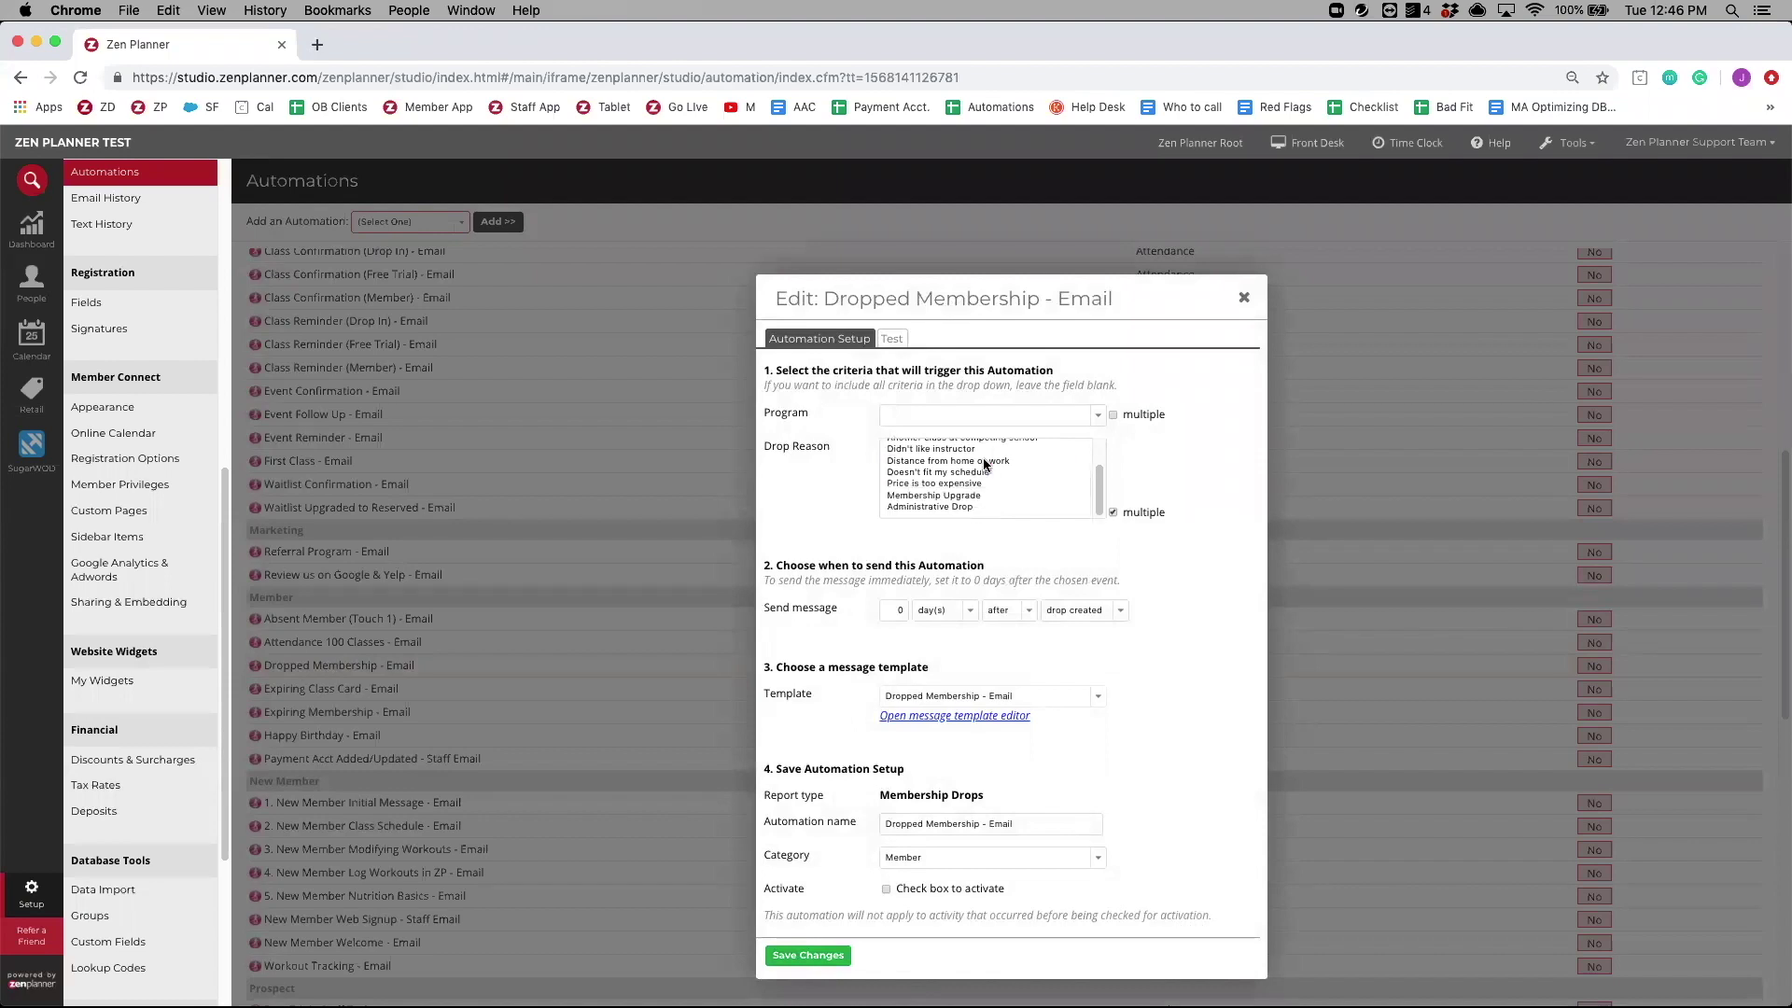
pyautogui.scroll(1, 978, 493)
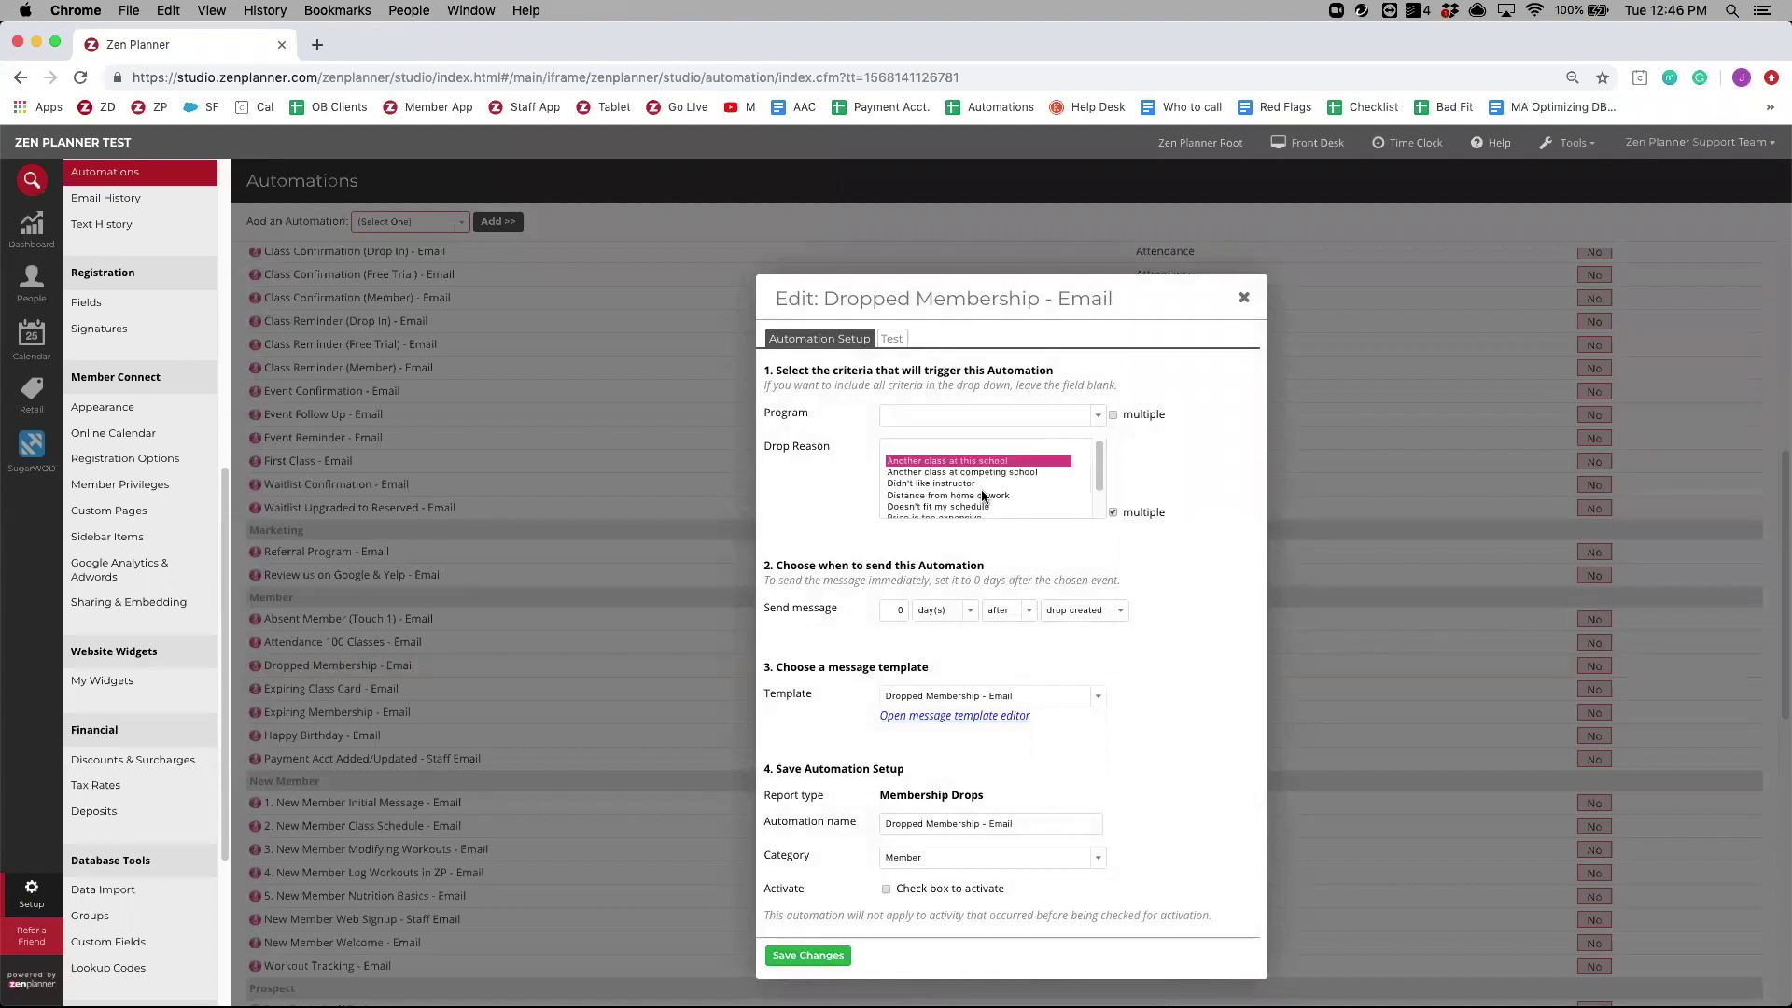
pyautogui.click(1110, 512)
pyautogui.moveTo(976, 468); pyautogui.dragTo(965, 504)
pyautogui.keyDown('super'); pyautogui.click(965, 504); pyautogui.keyUp('super')
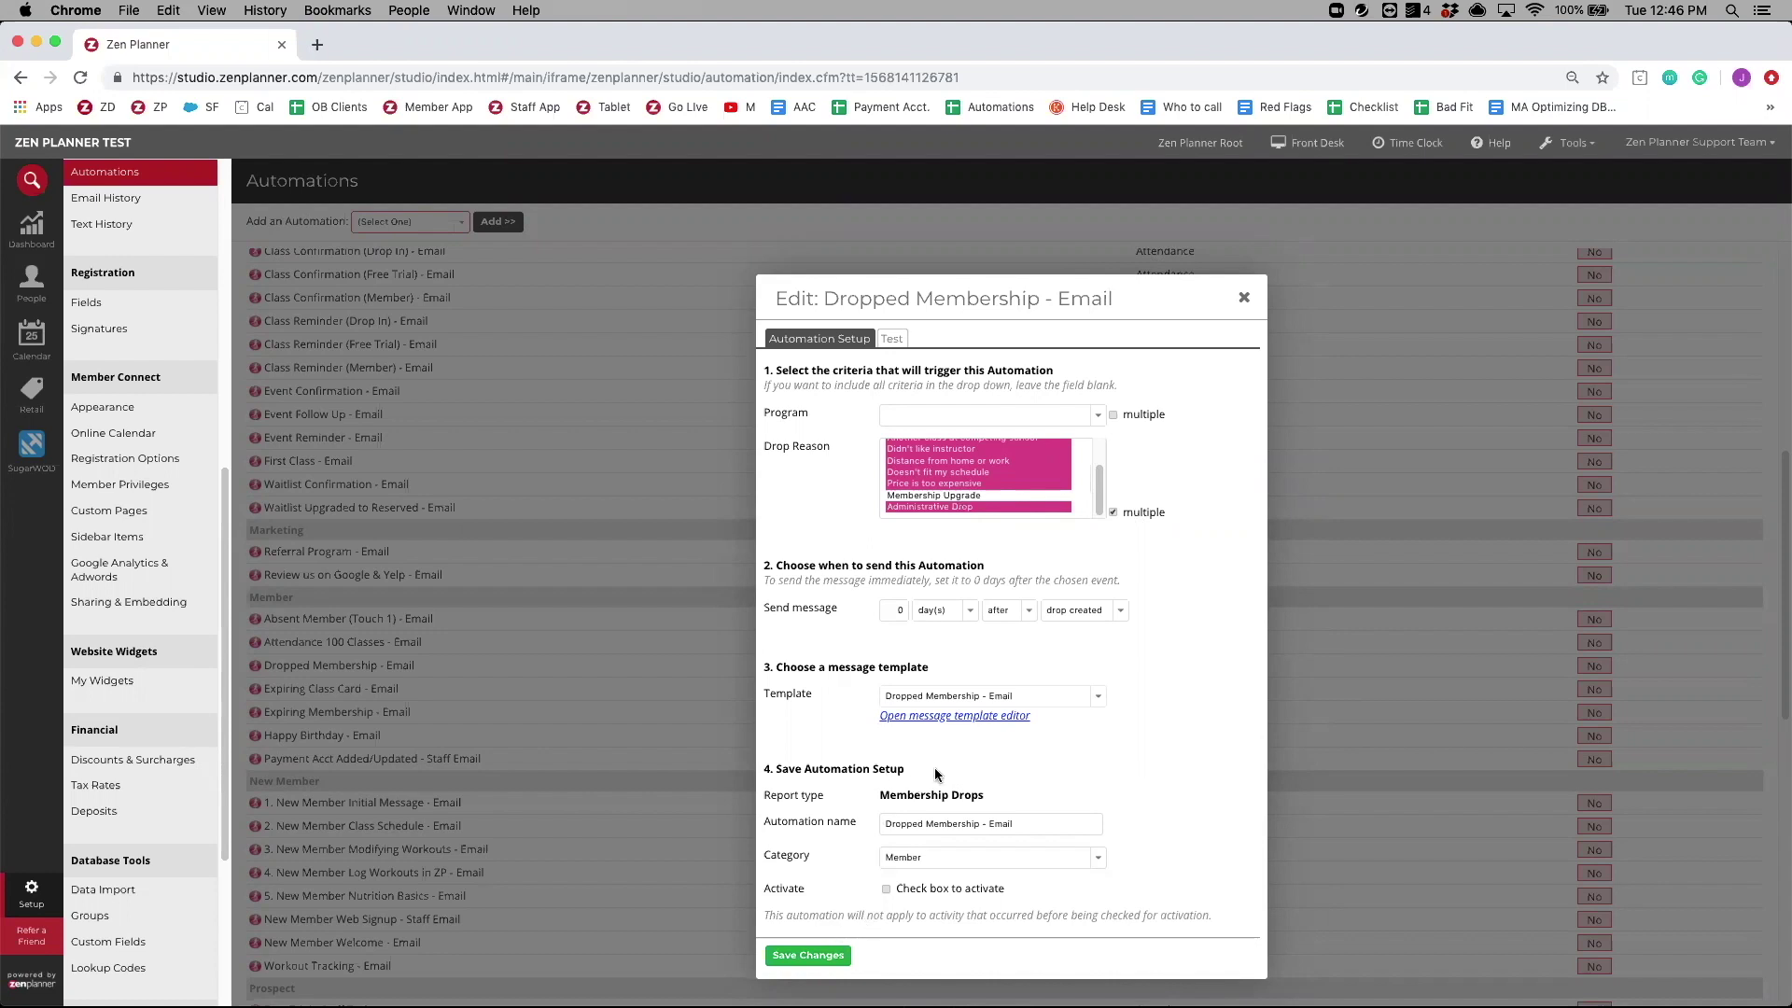
# - Open the message template of Dropped Membership - Email, agreeing to save the automation, and read its two highlighted setup notes
pyautogui.click(932, 727)
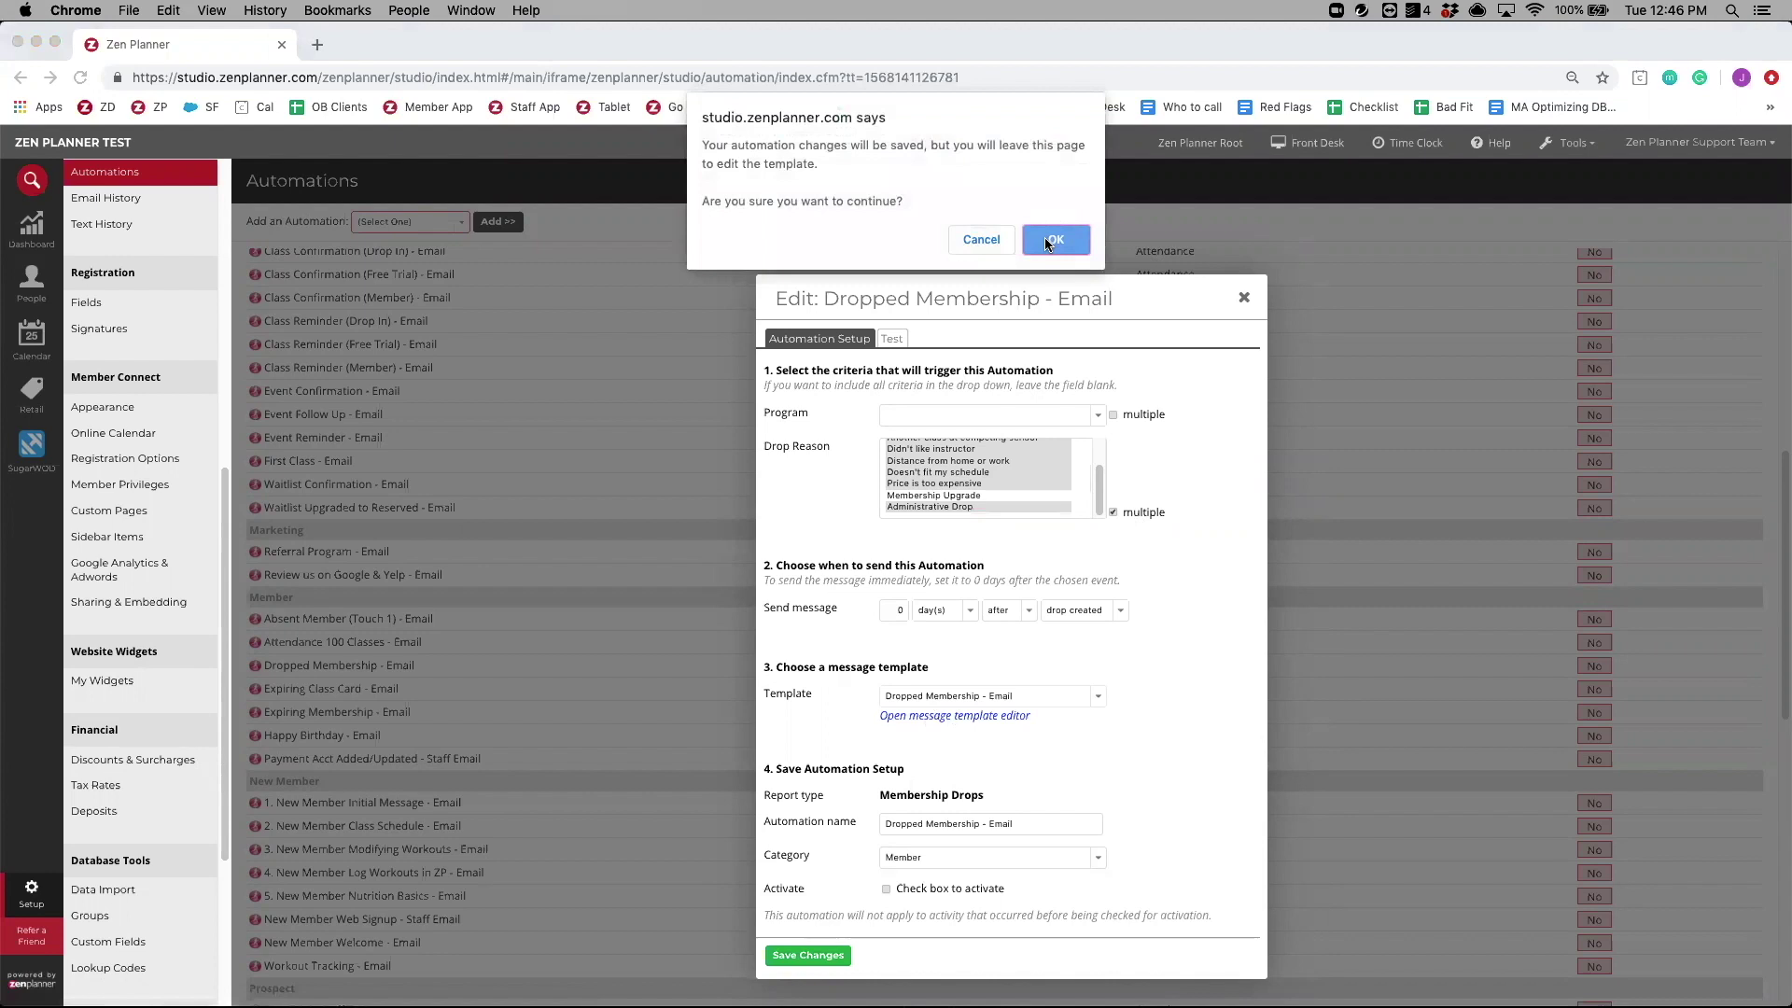
pyautogui.click(1045, 237)
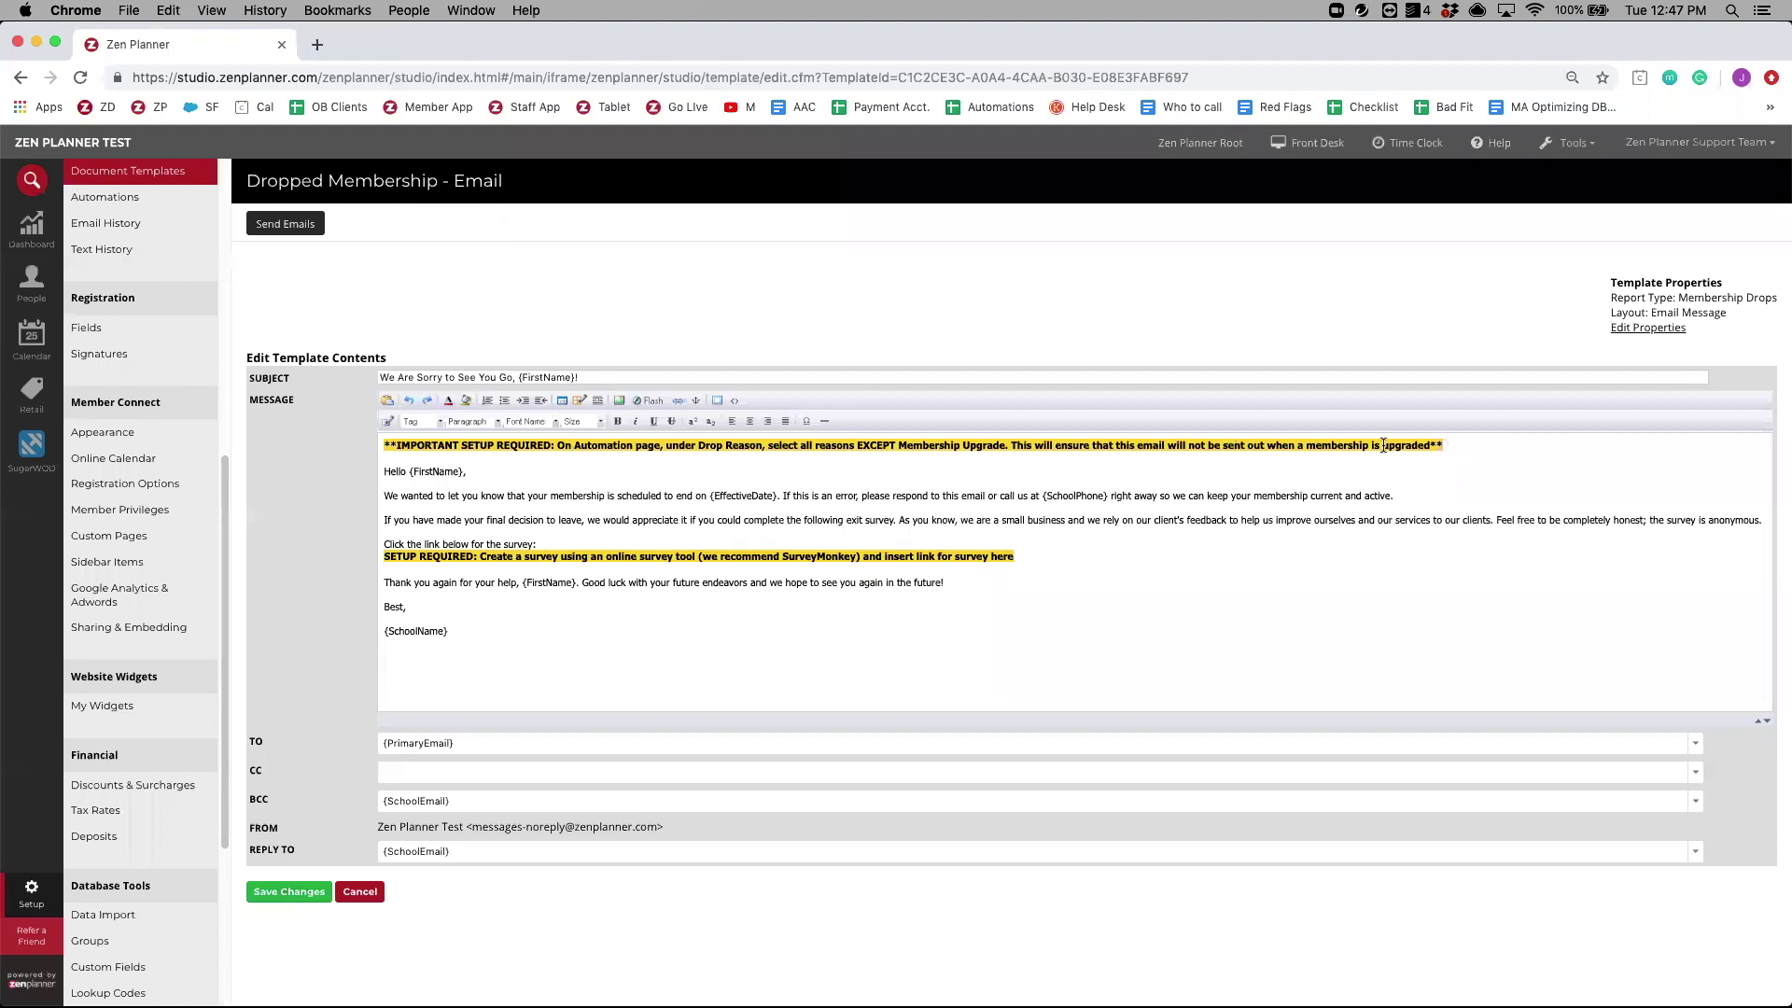
pyautogui.click(400, 445)
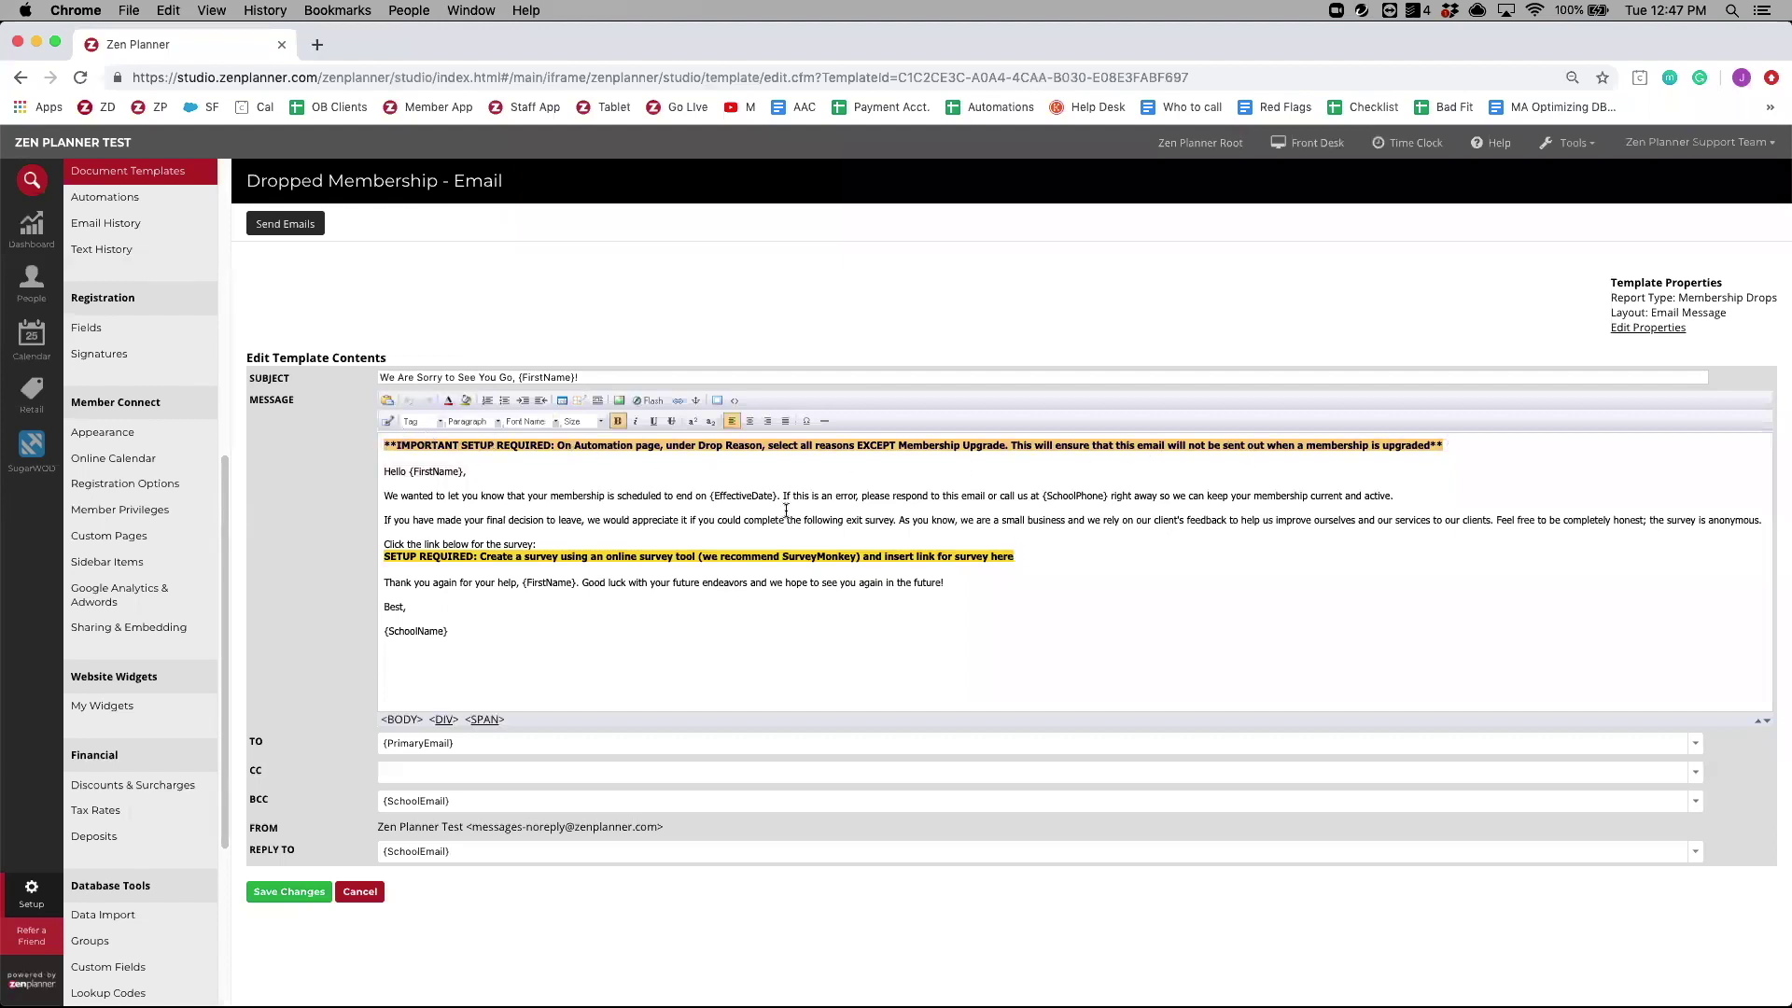
pyautogui.moveTo(1022, 556); pyautogui.dragTo(386, 552)
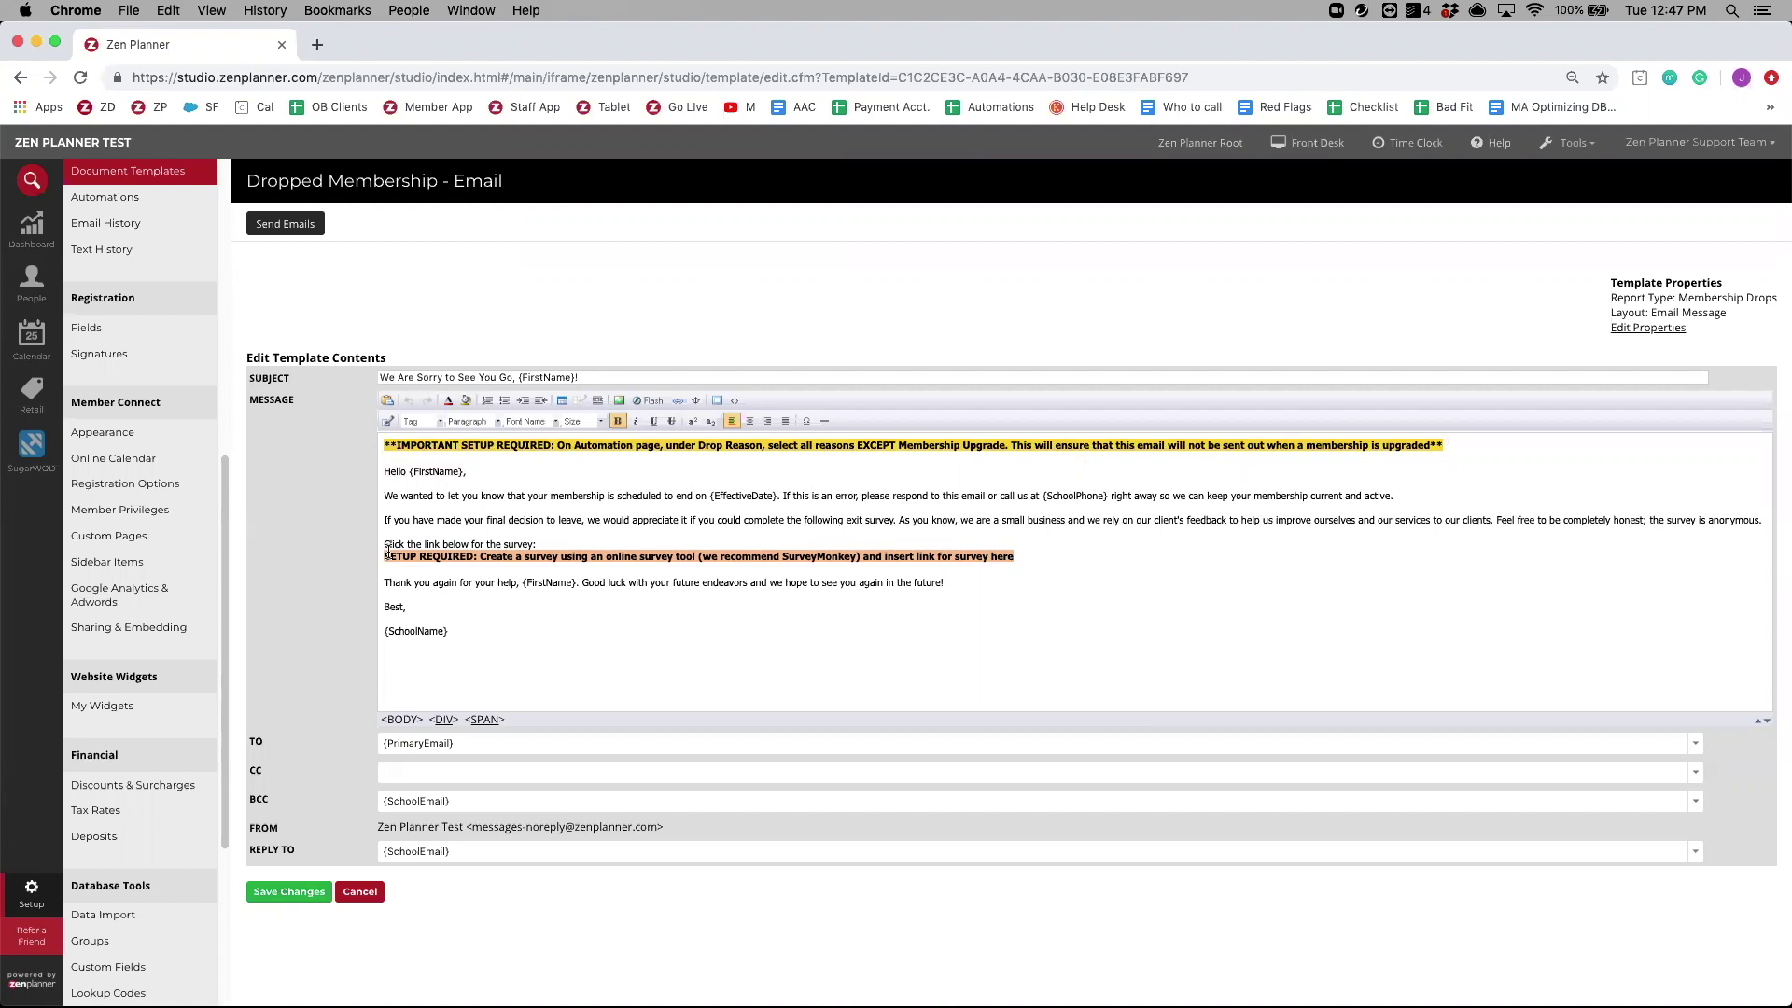
# - Return to the Automations list and review the setup of Dropped Membership - Email, closing it without changes
pyautogui.click(131, 199)
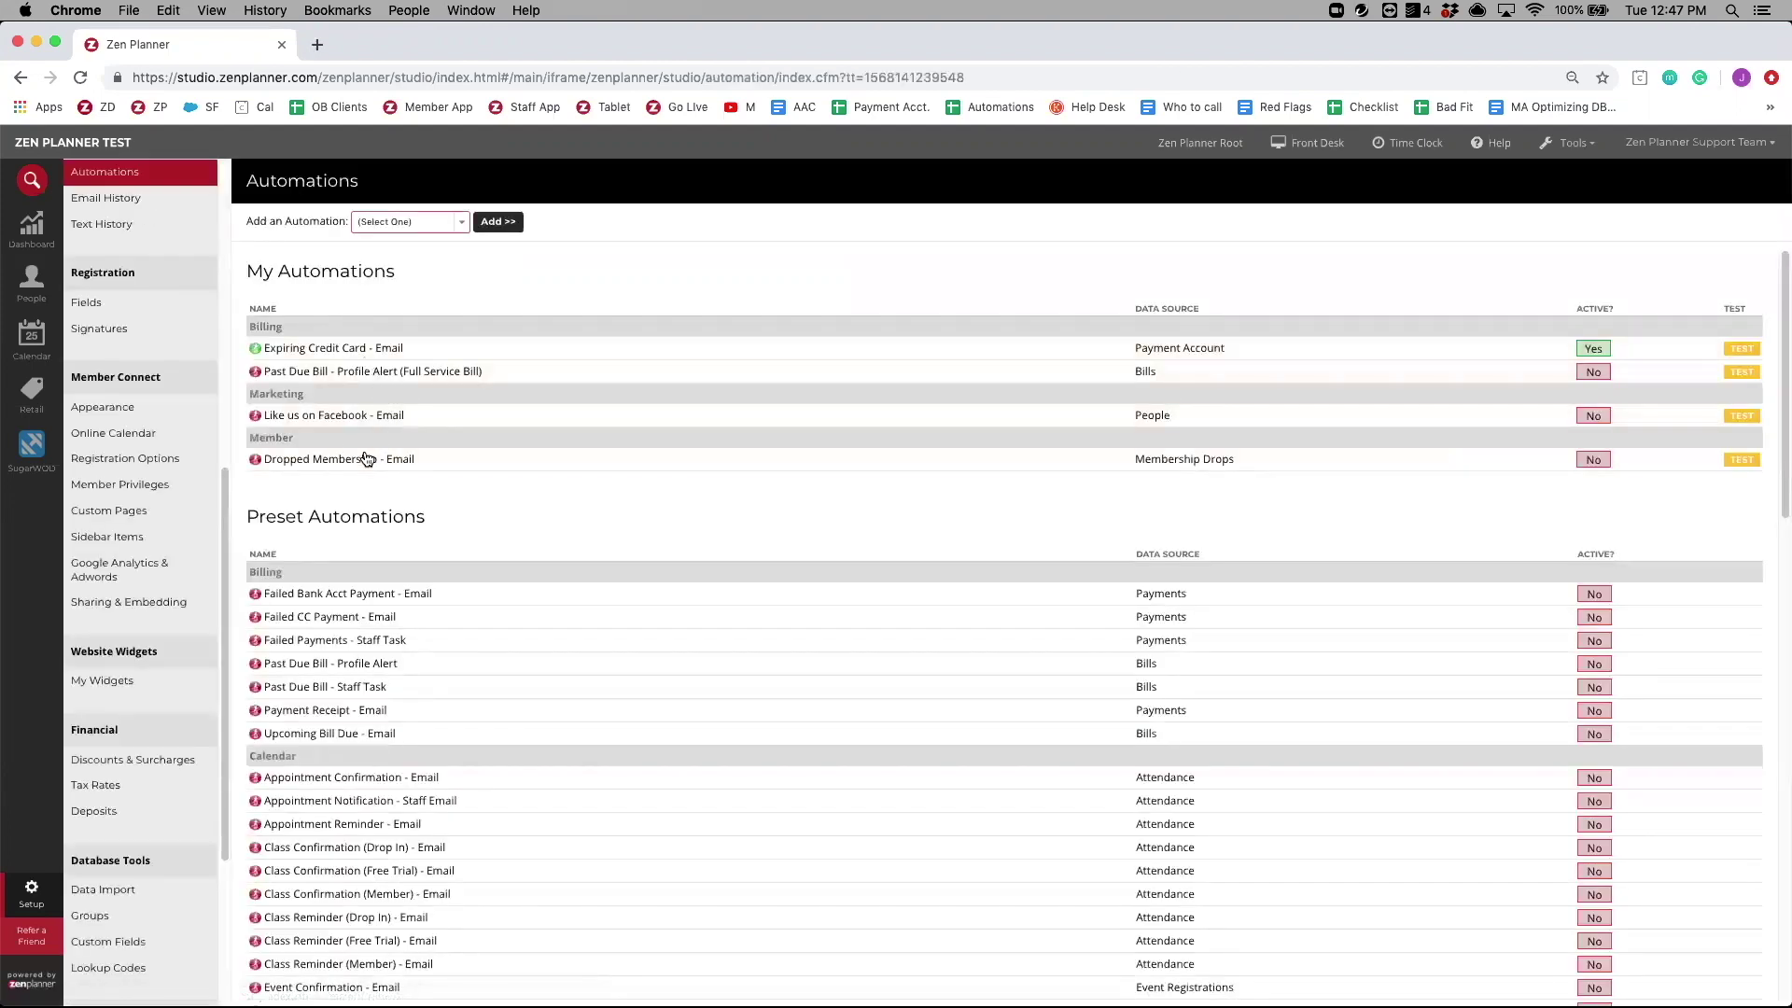
pyautogui.scroll(-2, 954, 431)
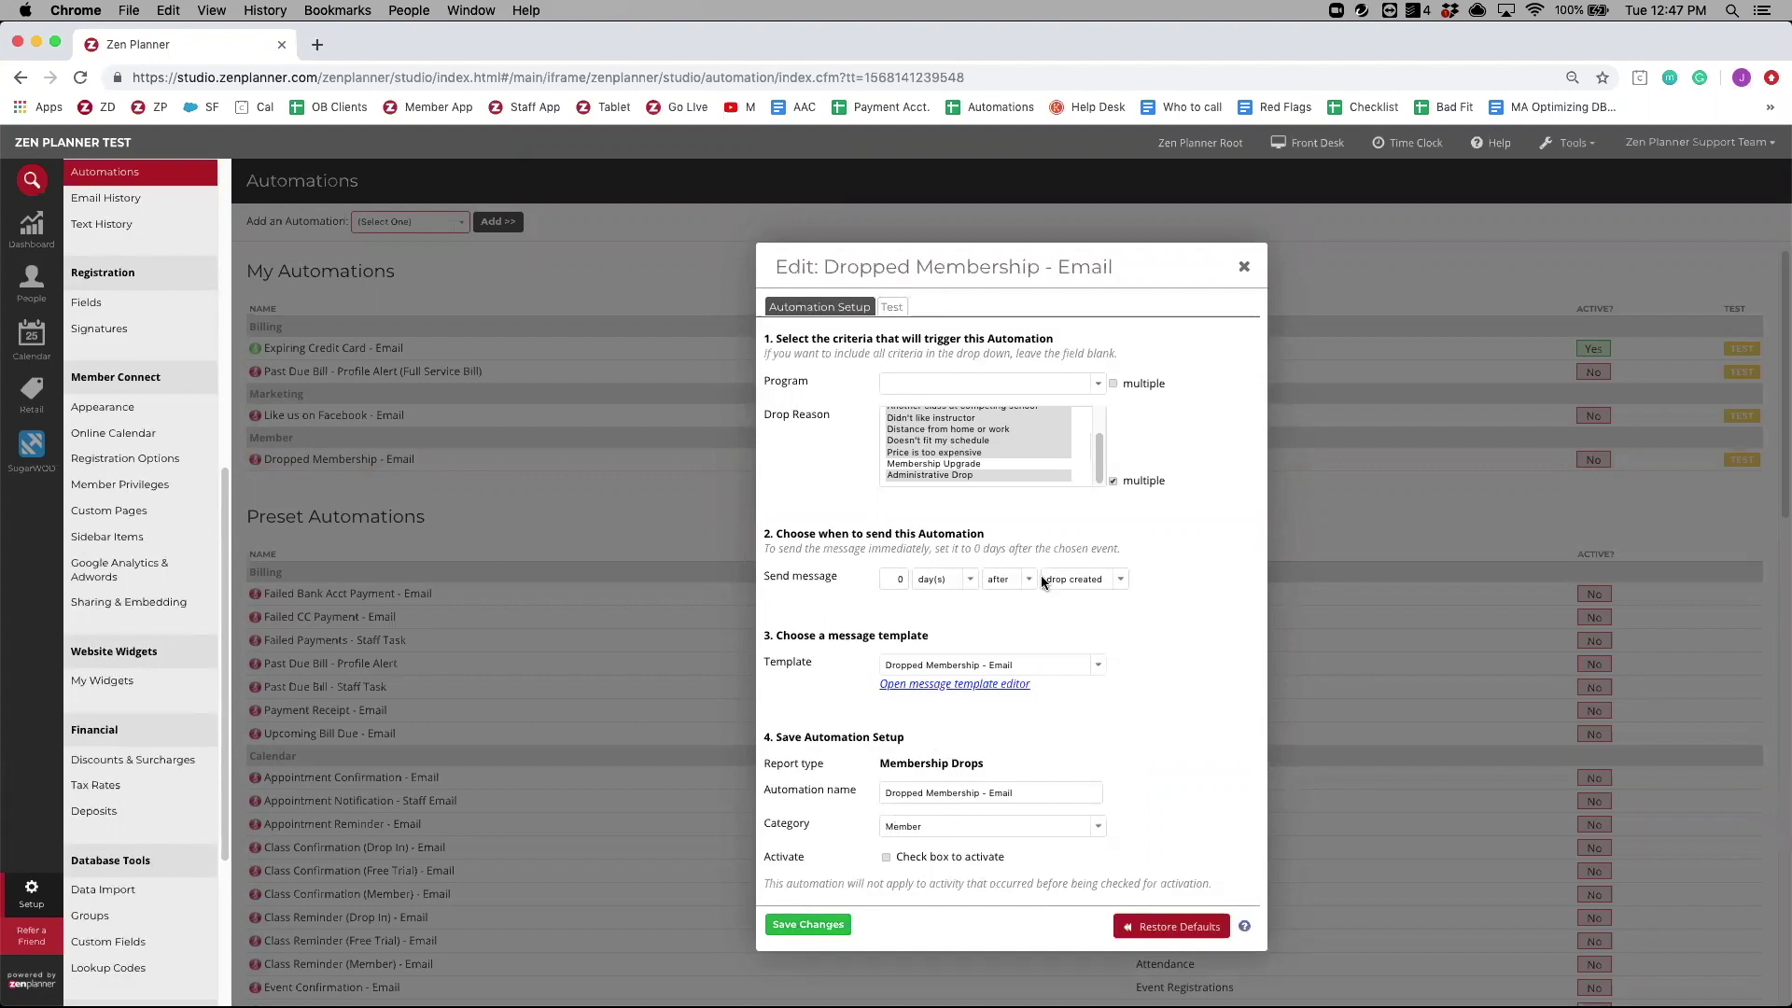
pyautogui.click(720, 528)
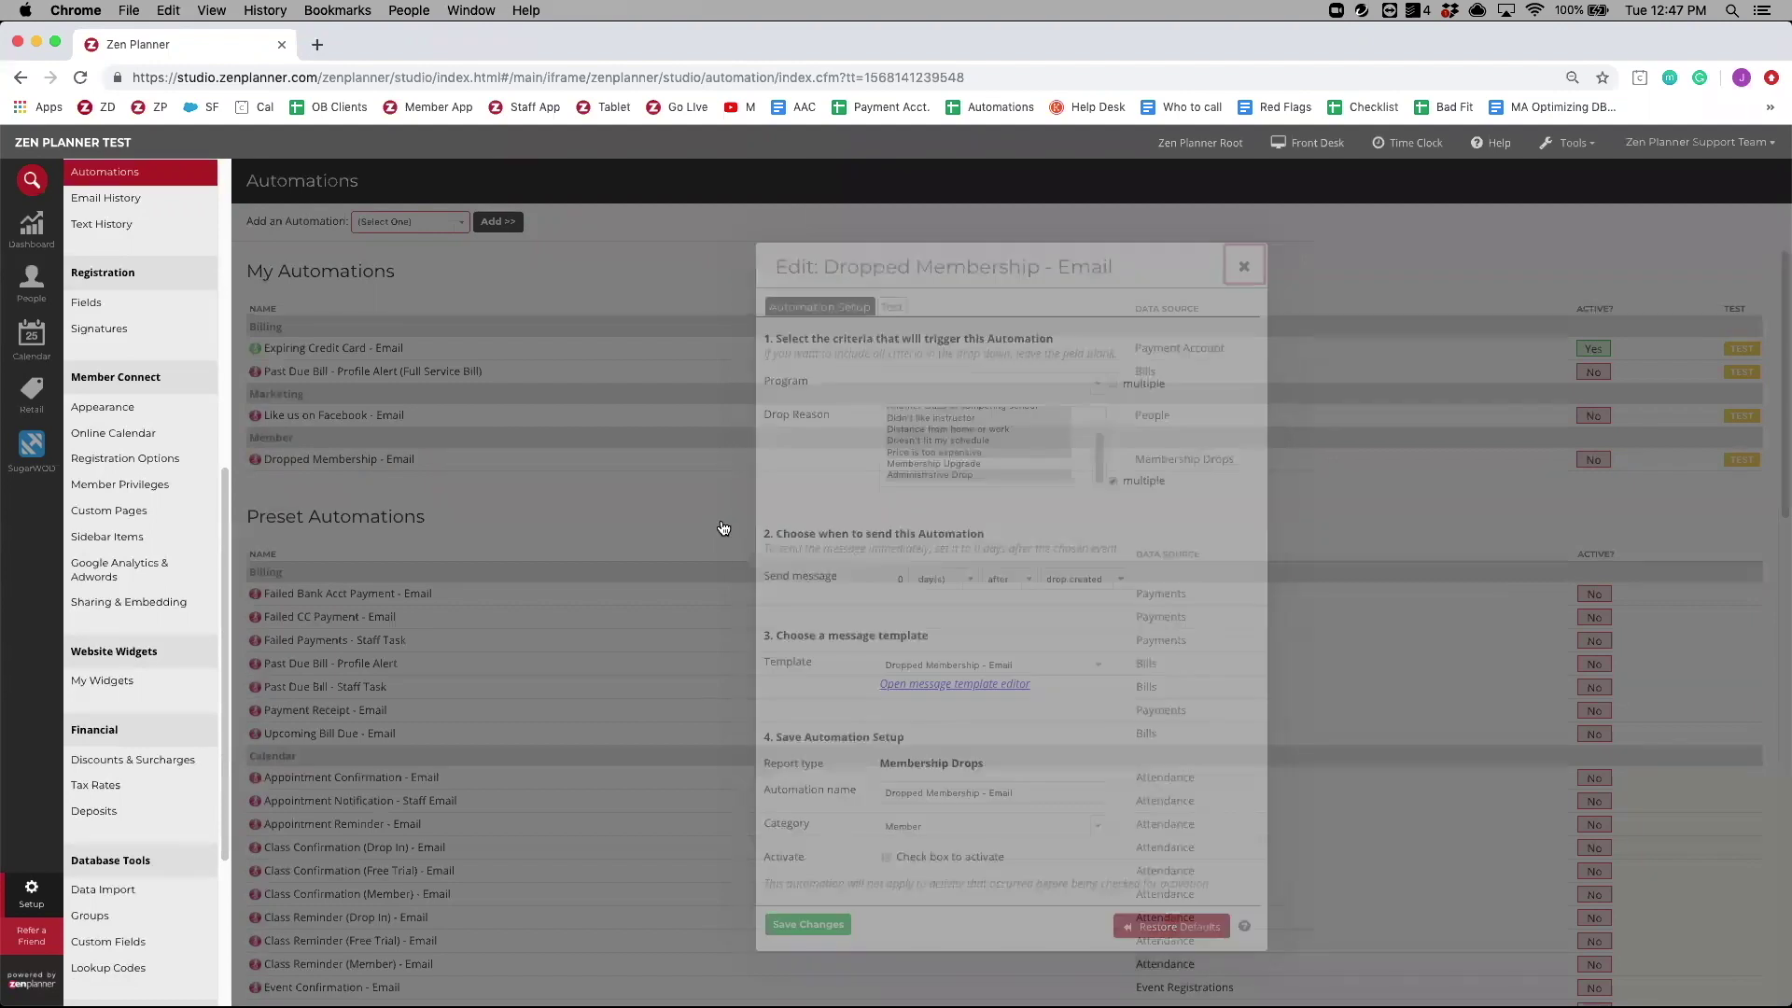
# - Open the Free Trial - Staff Task preset in the Prospect category and go to its message template, agreeing to save the automation
pyautogui.scroll(-6, 721, 528)
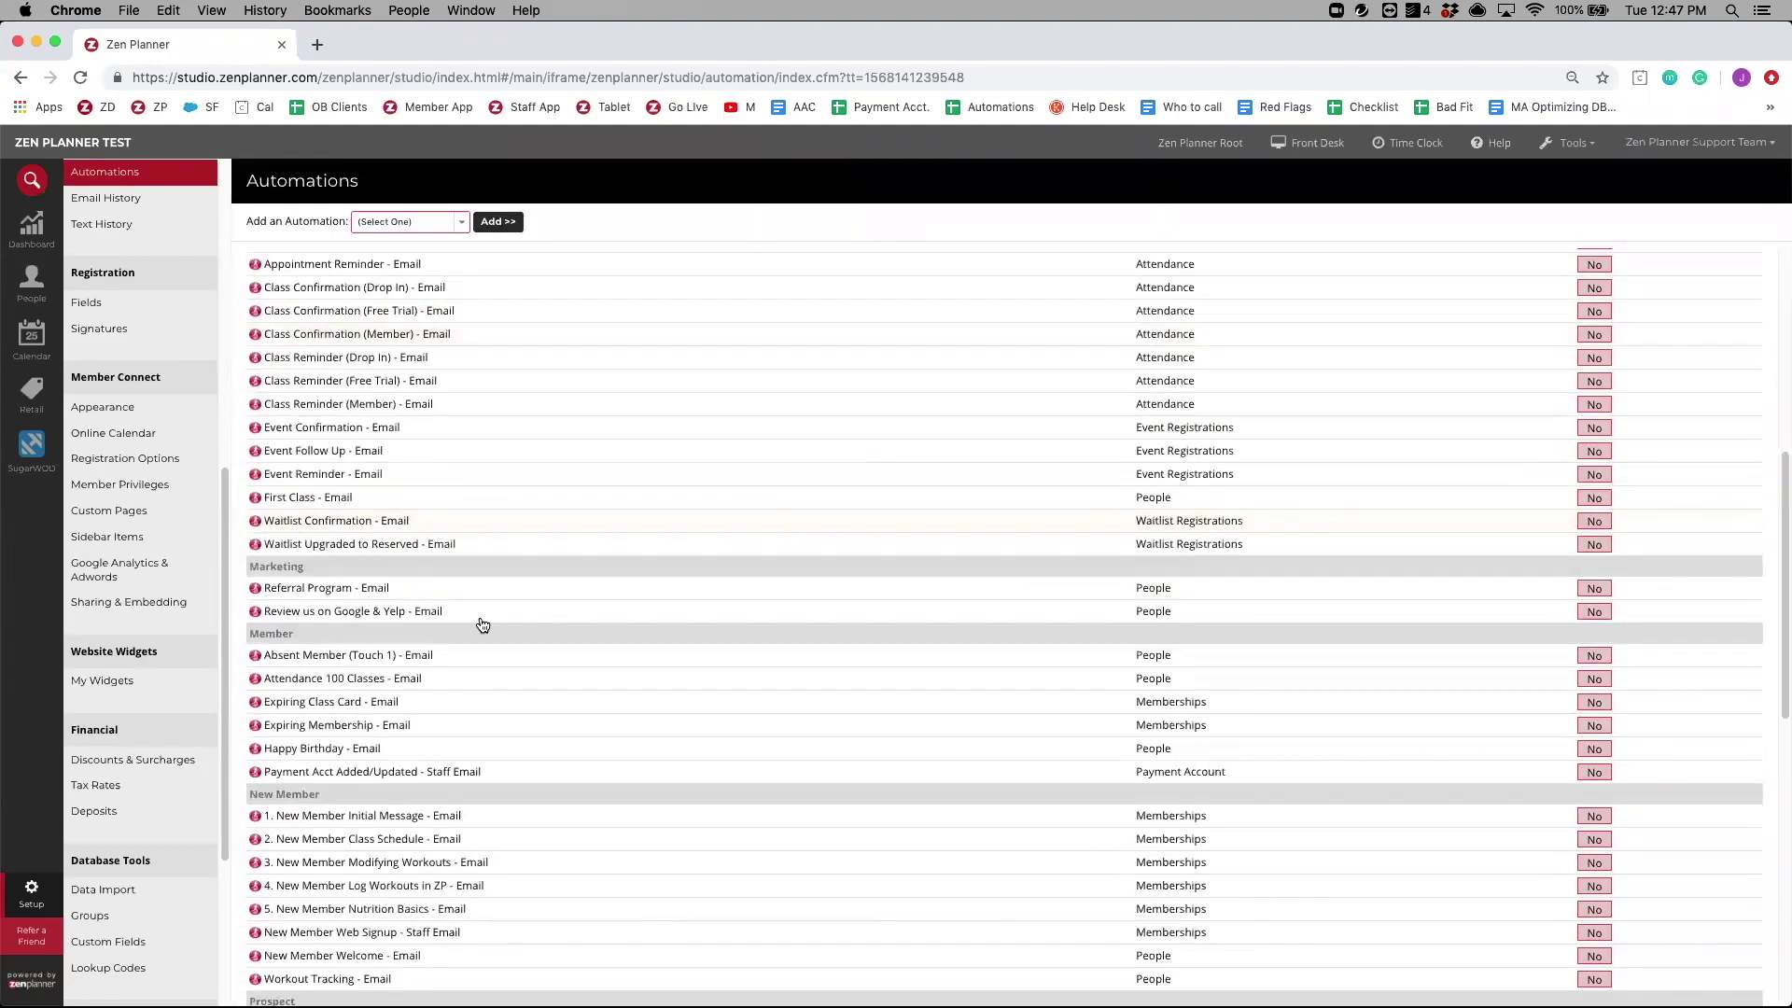
pyautogui.scroll(-1, 341, 648)
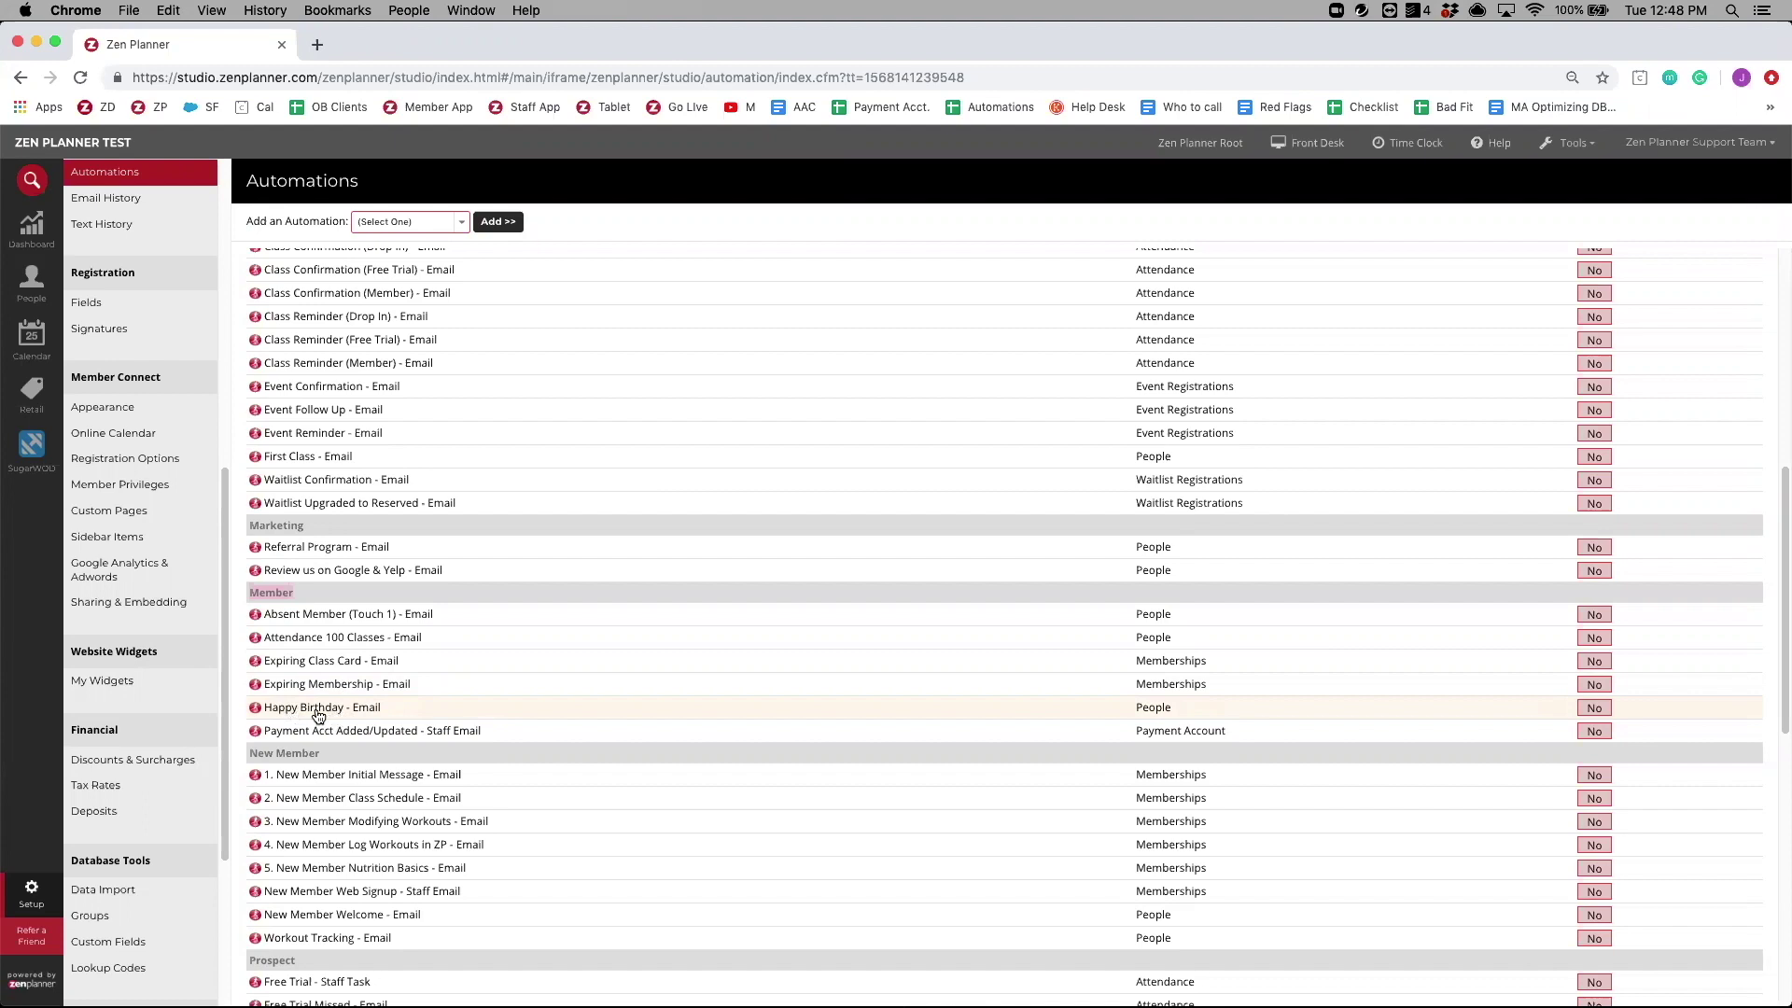
pyautogui.scroll(-1, 322, 710)
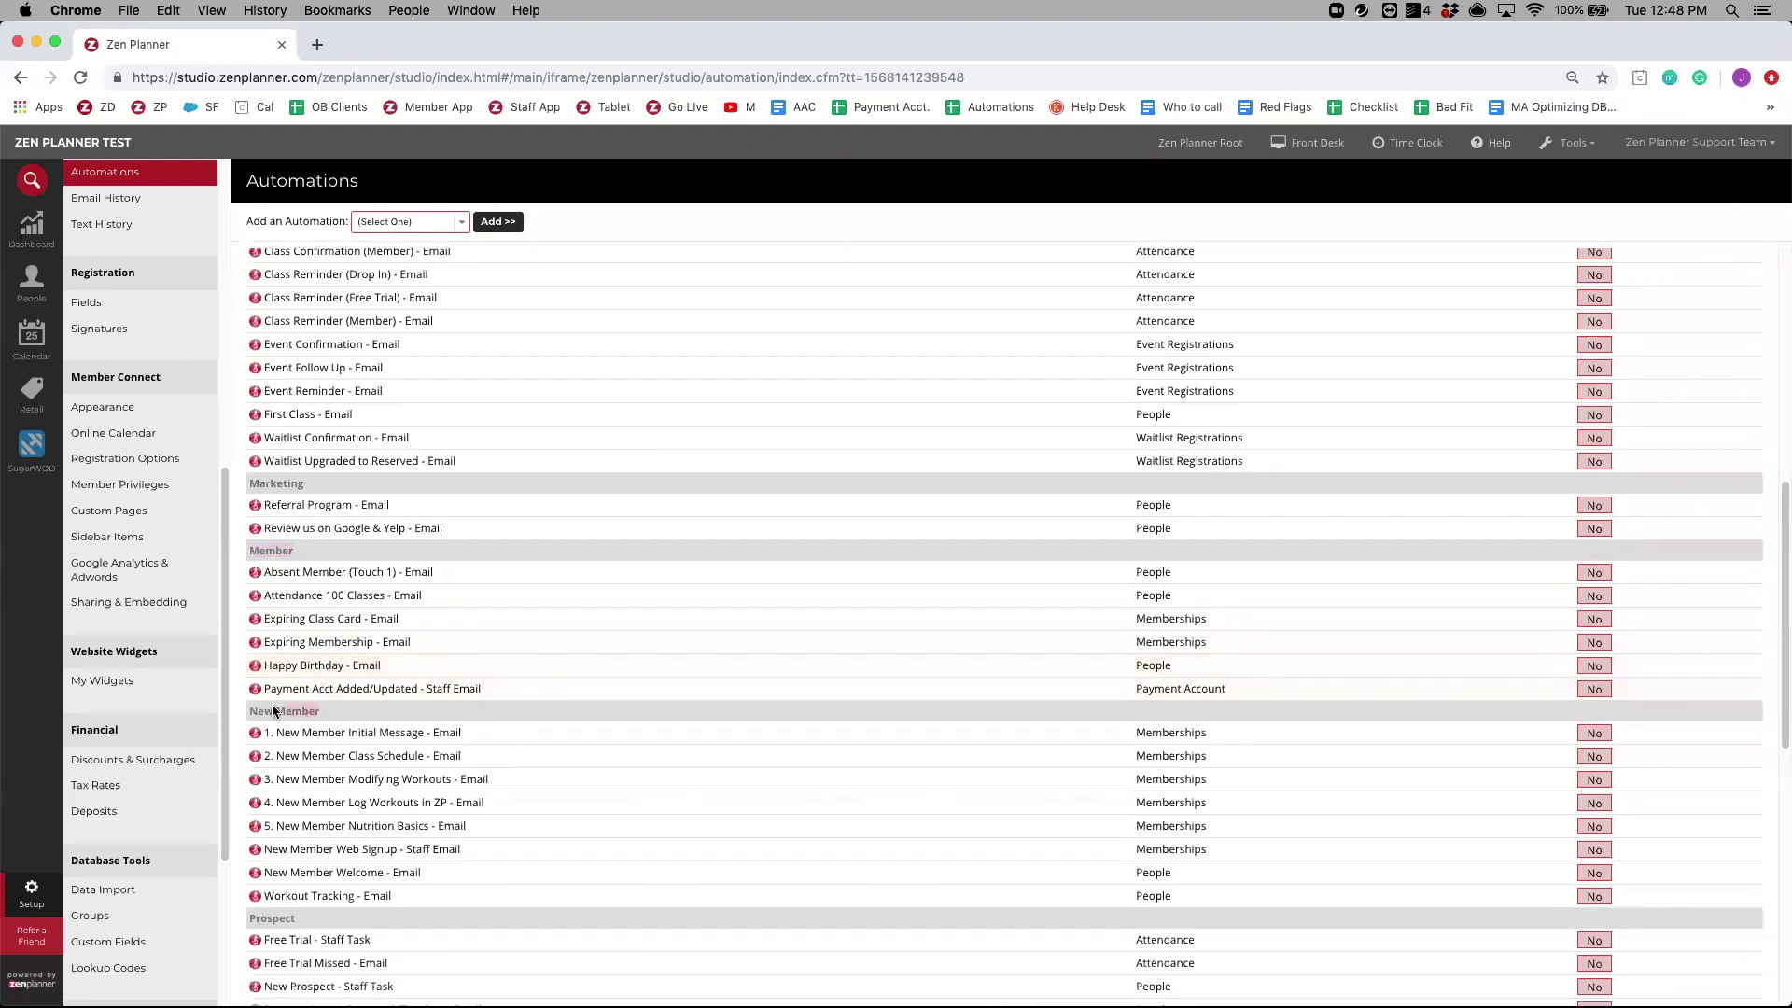
pyautogui.scroll(-1, 314, 711)
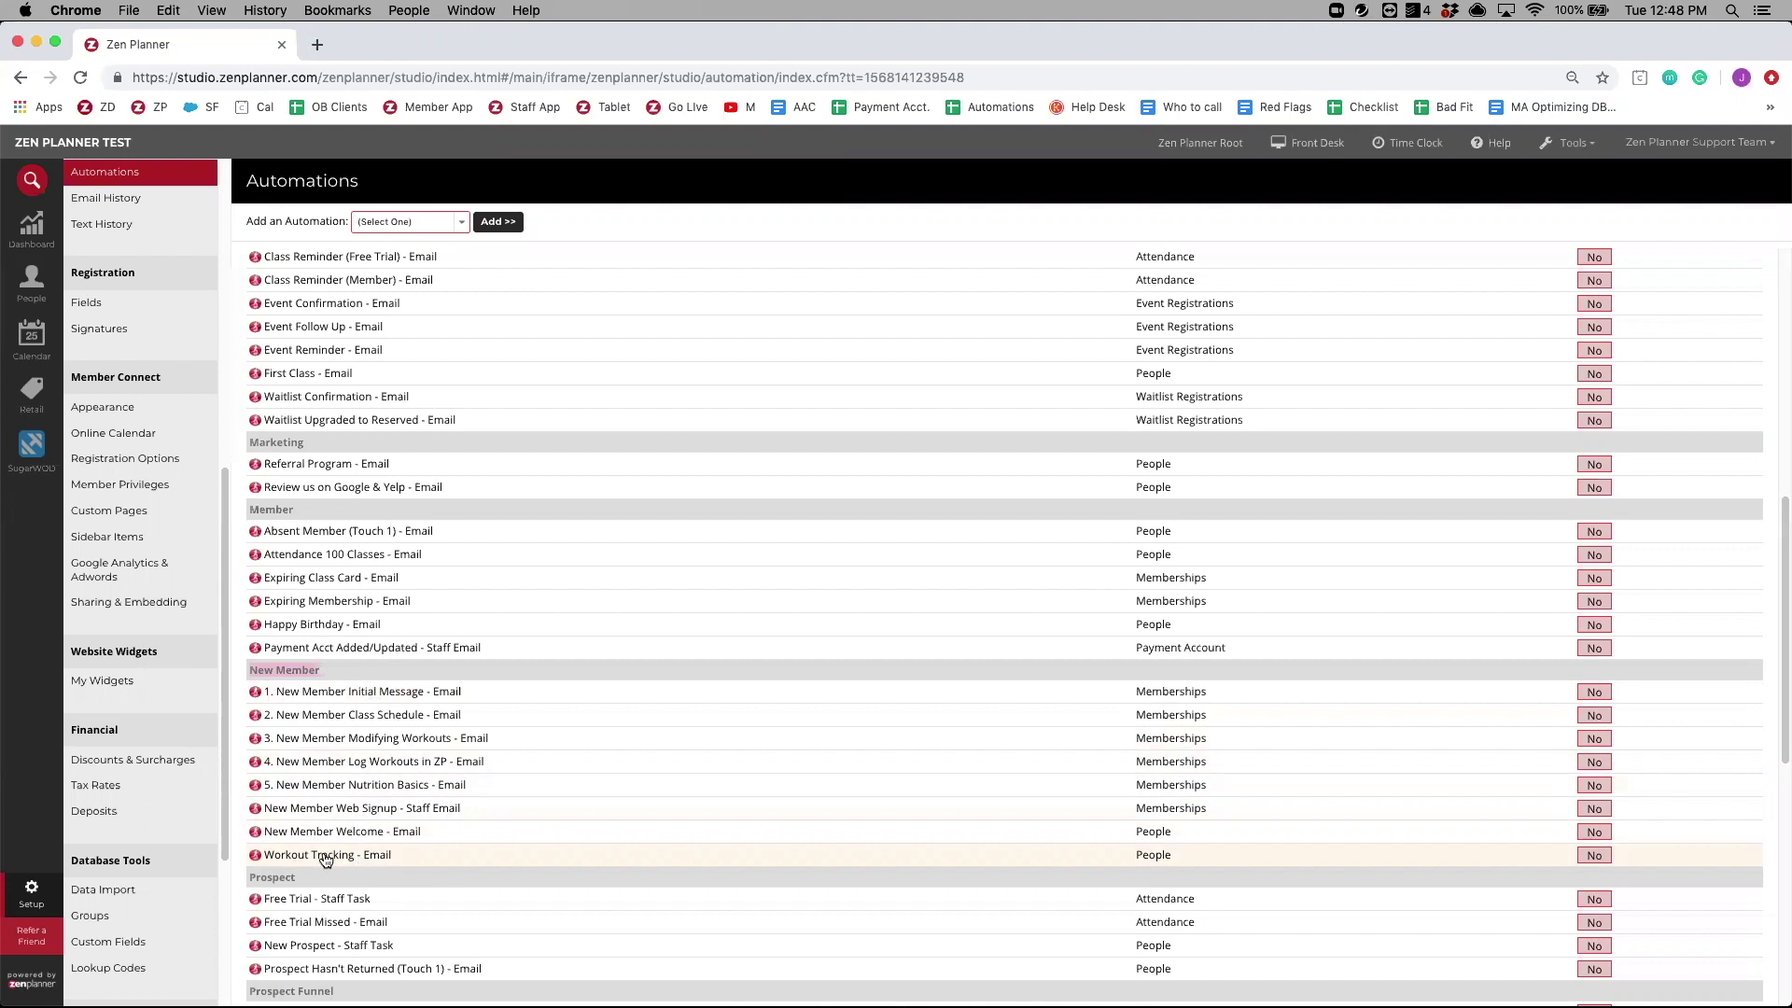
pyautogui.scroll(-2, 325, 859)
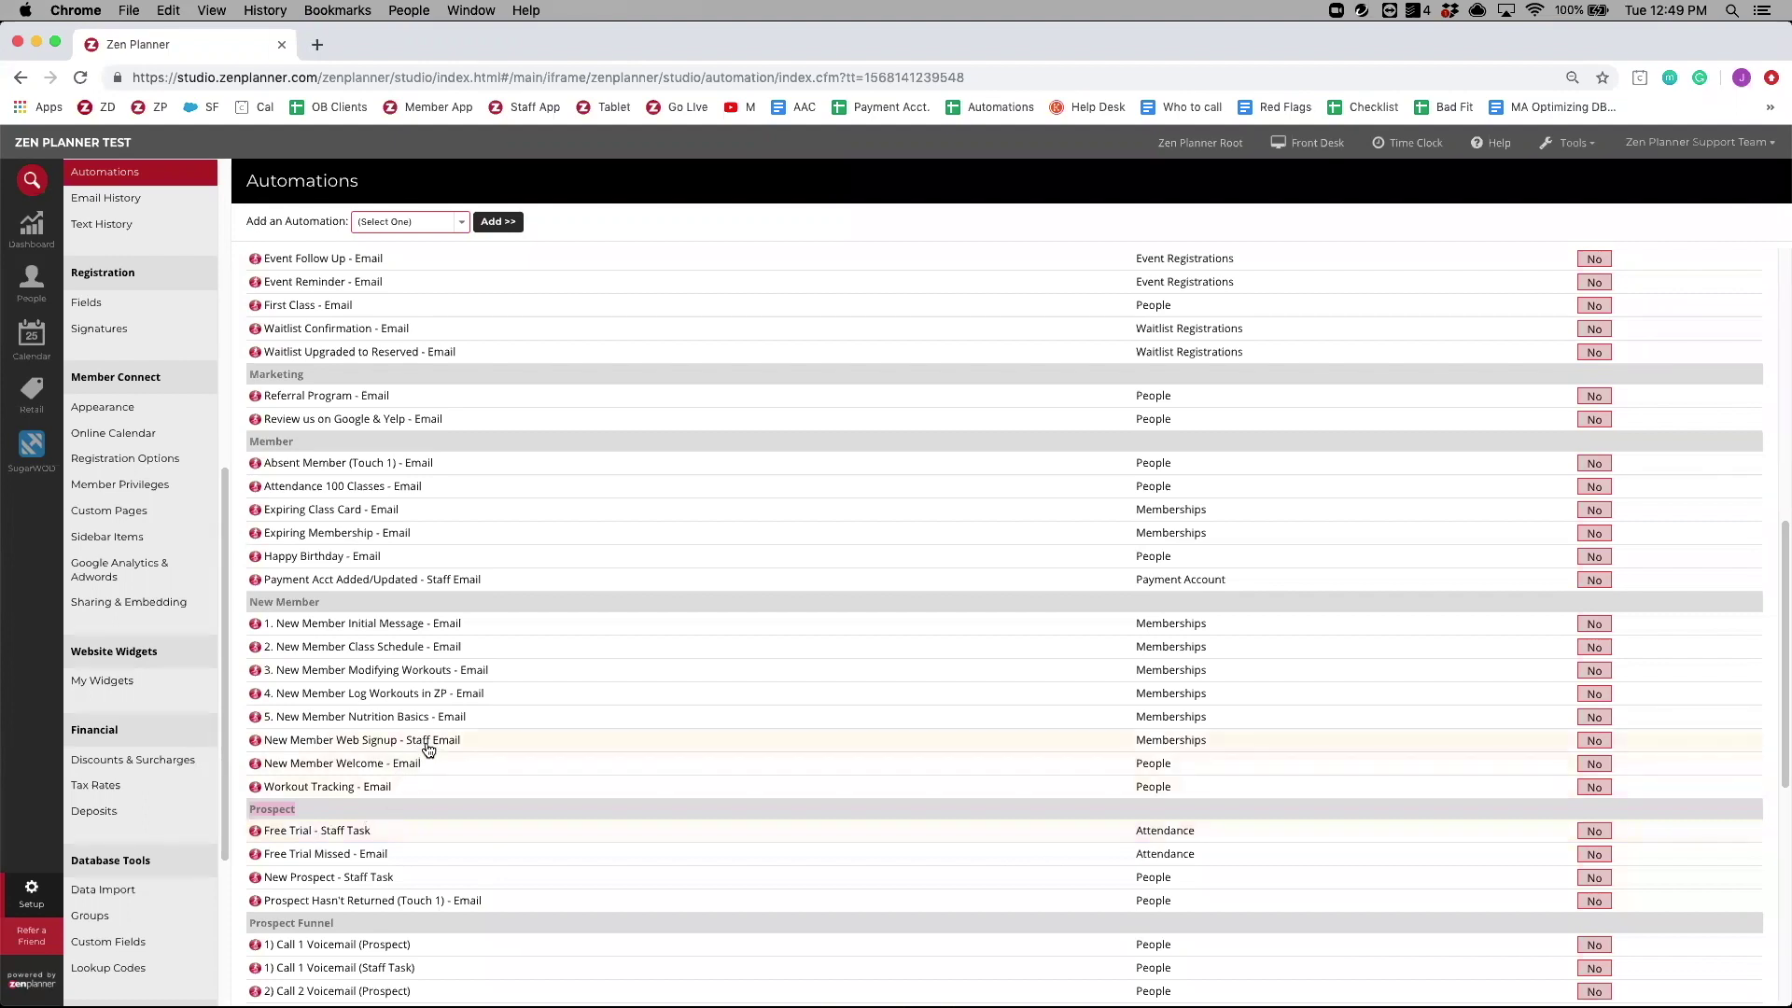
pyautogui.click(316, 832)
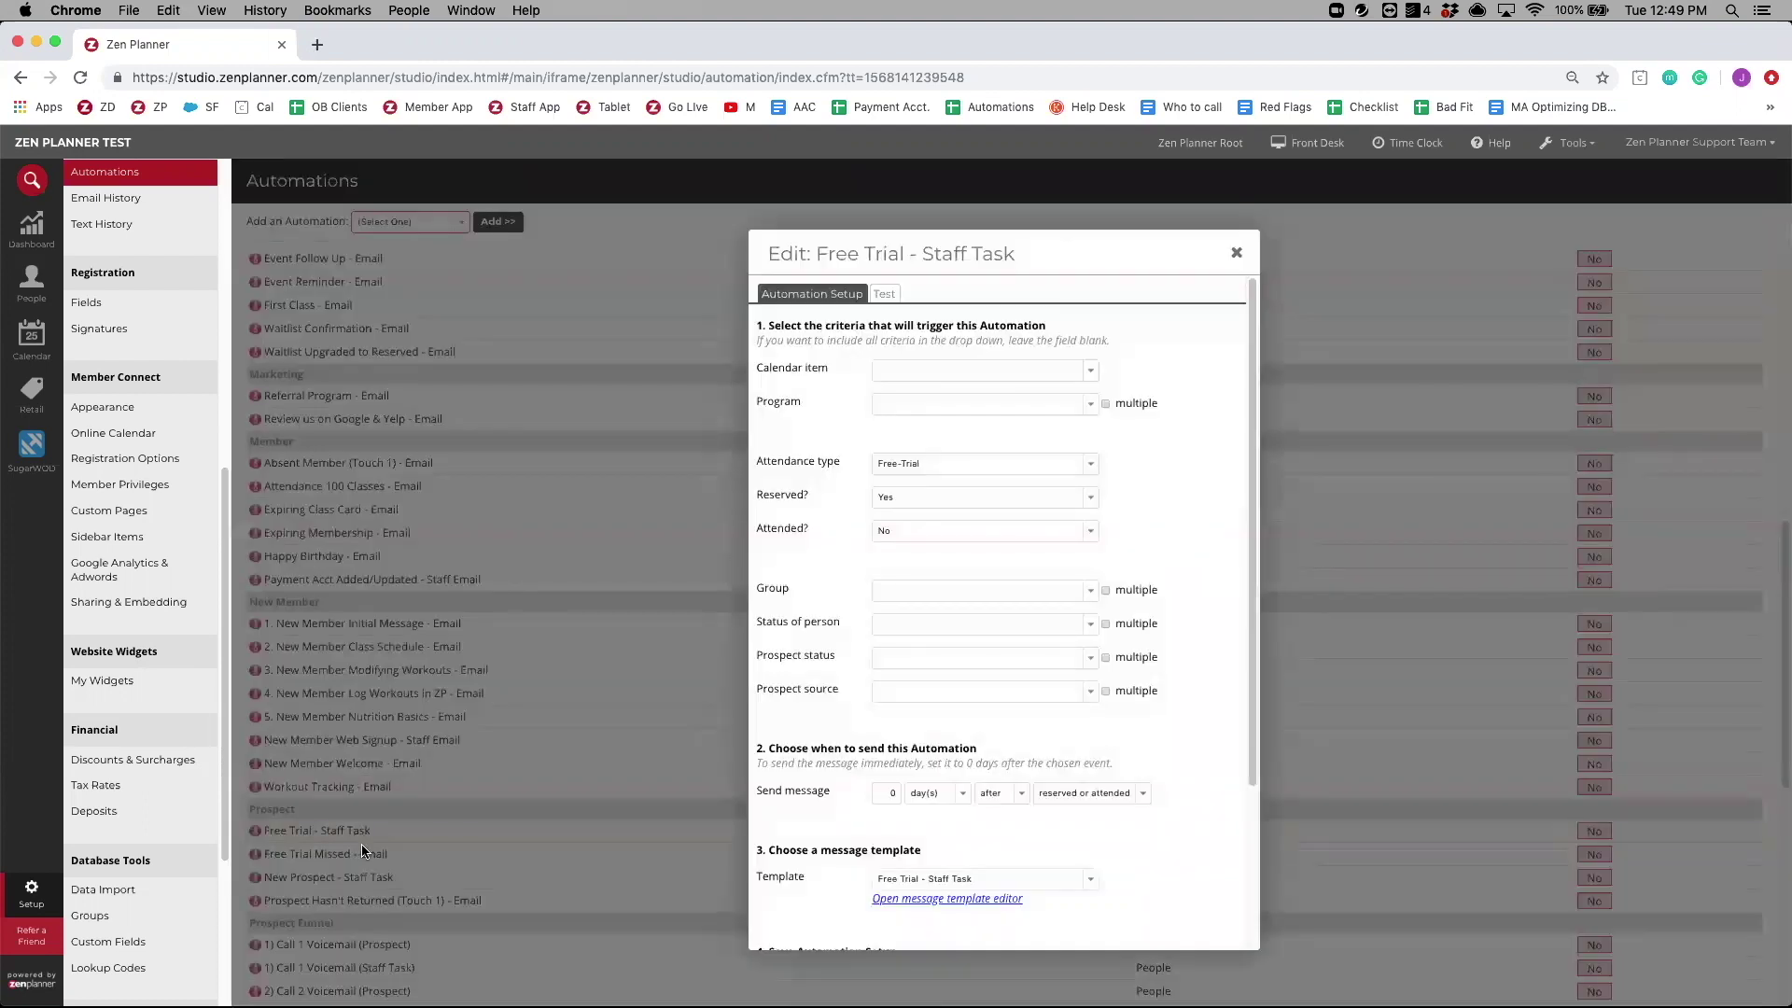
pyautogui.click(932, 901)
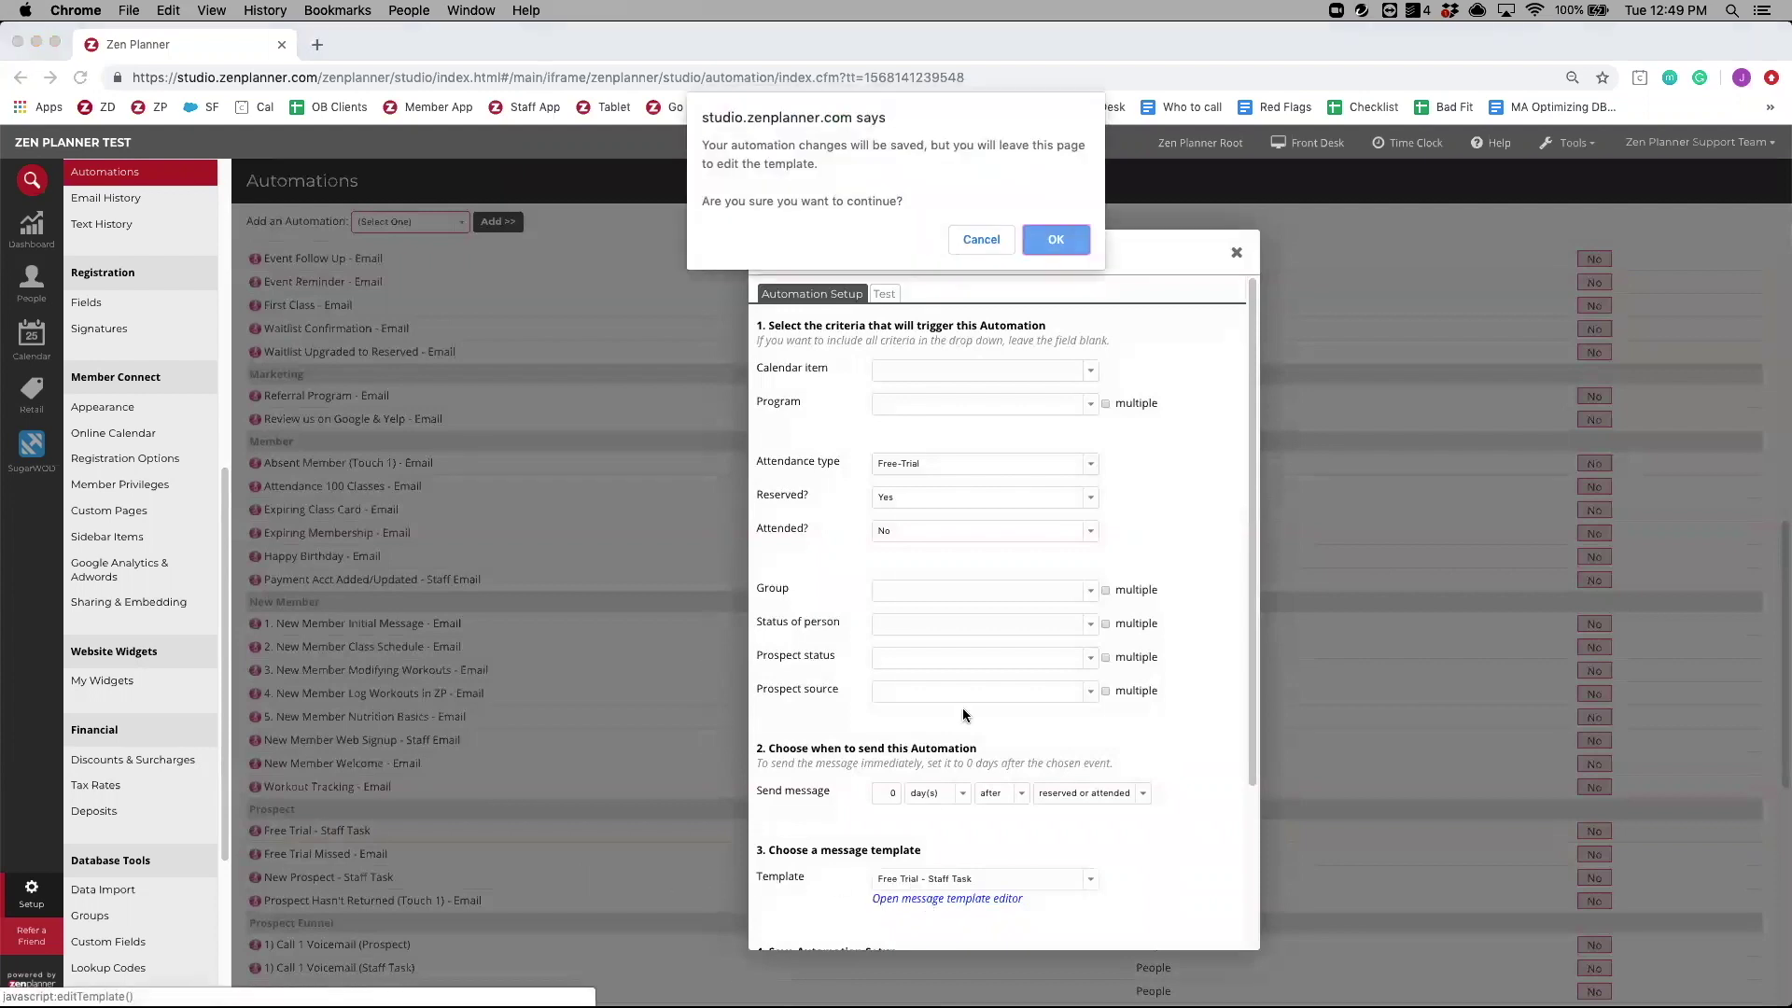
pyautogui.click(1062, 249)
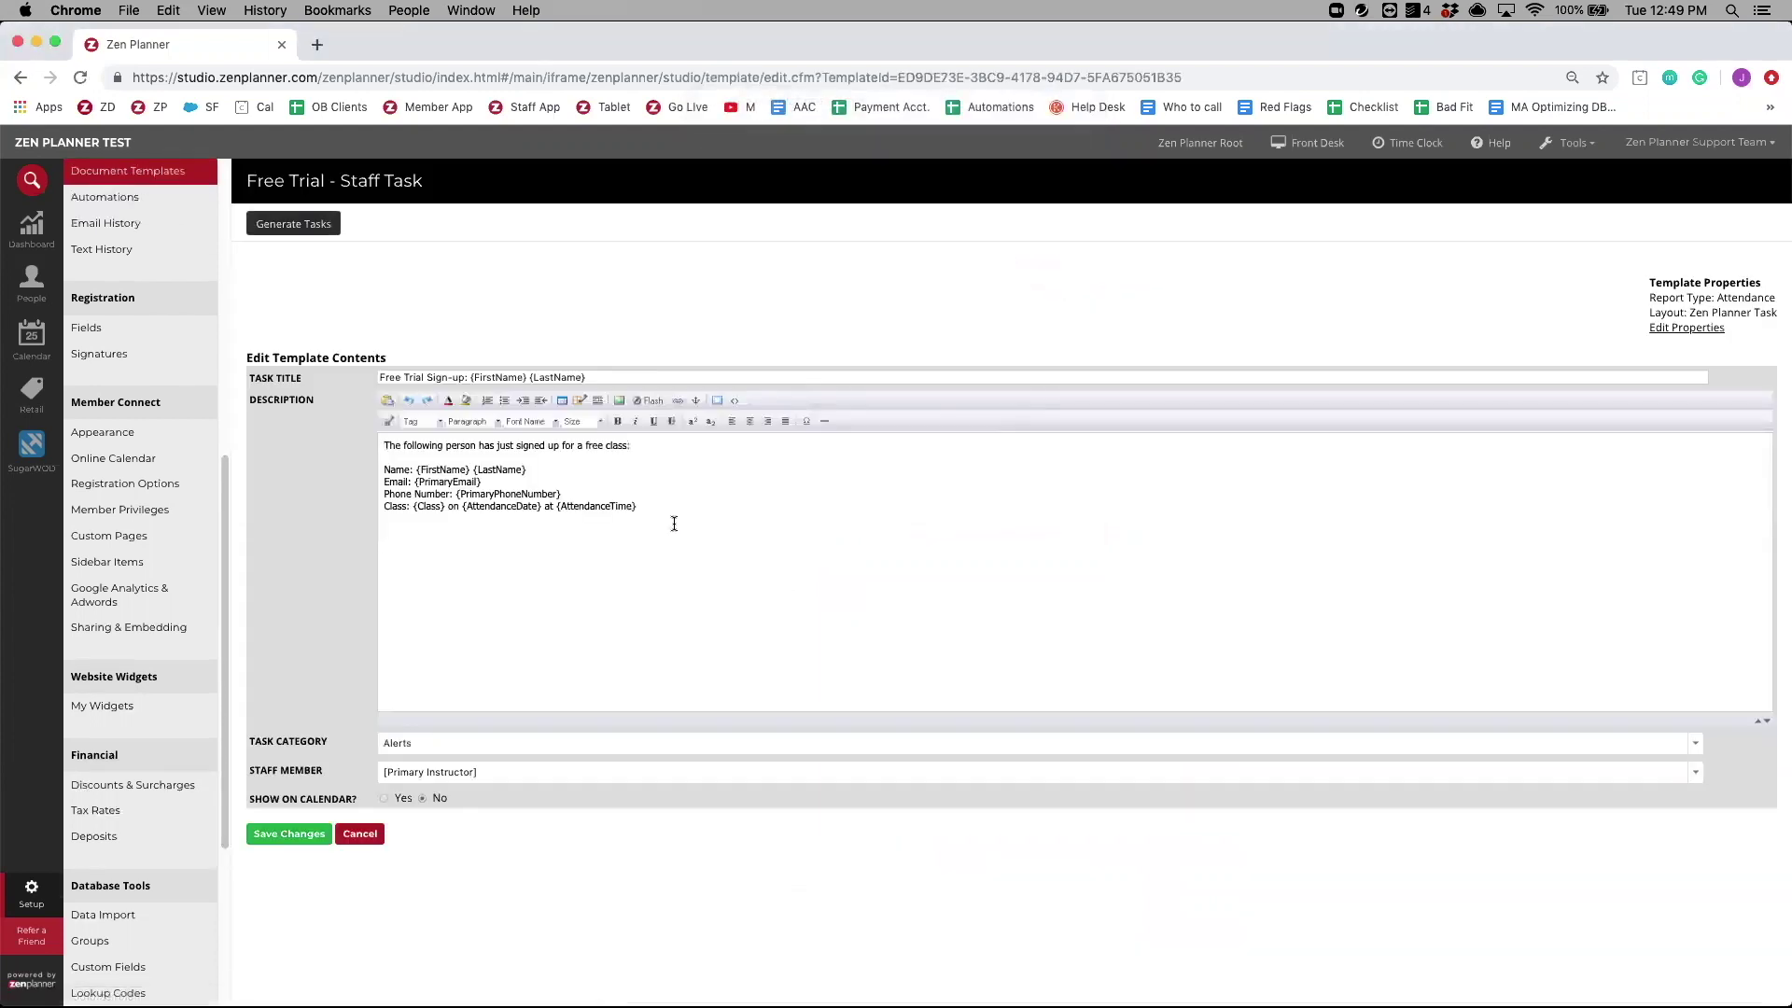
# - Review the task description text and the available Staff Member choices, keeping [Primary Instructor] as the assignee
pyautogui.moveTo(667, 507); pyautogui.dragTo(373, 444)
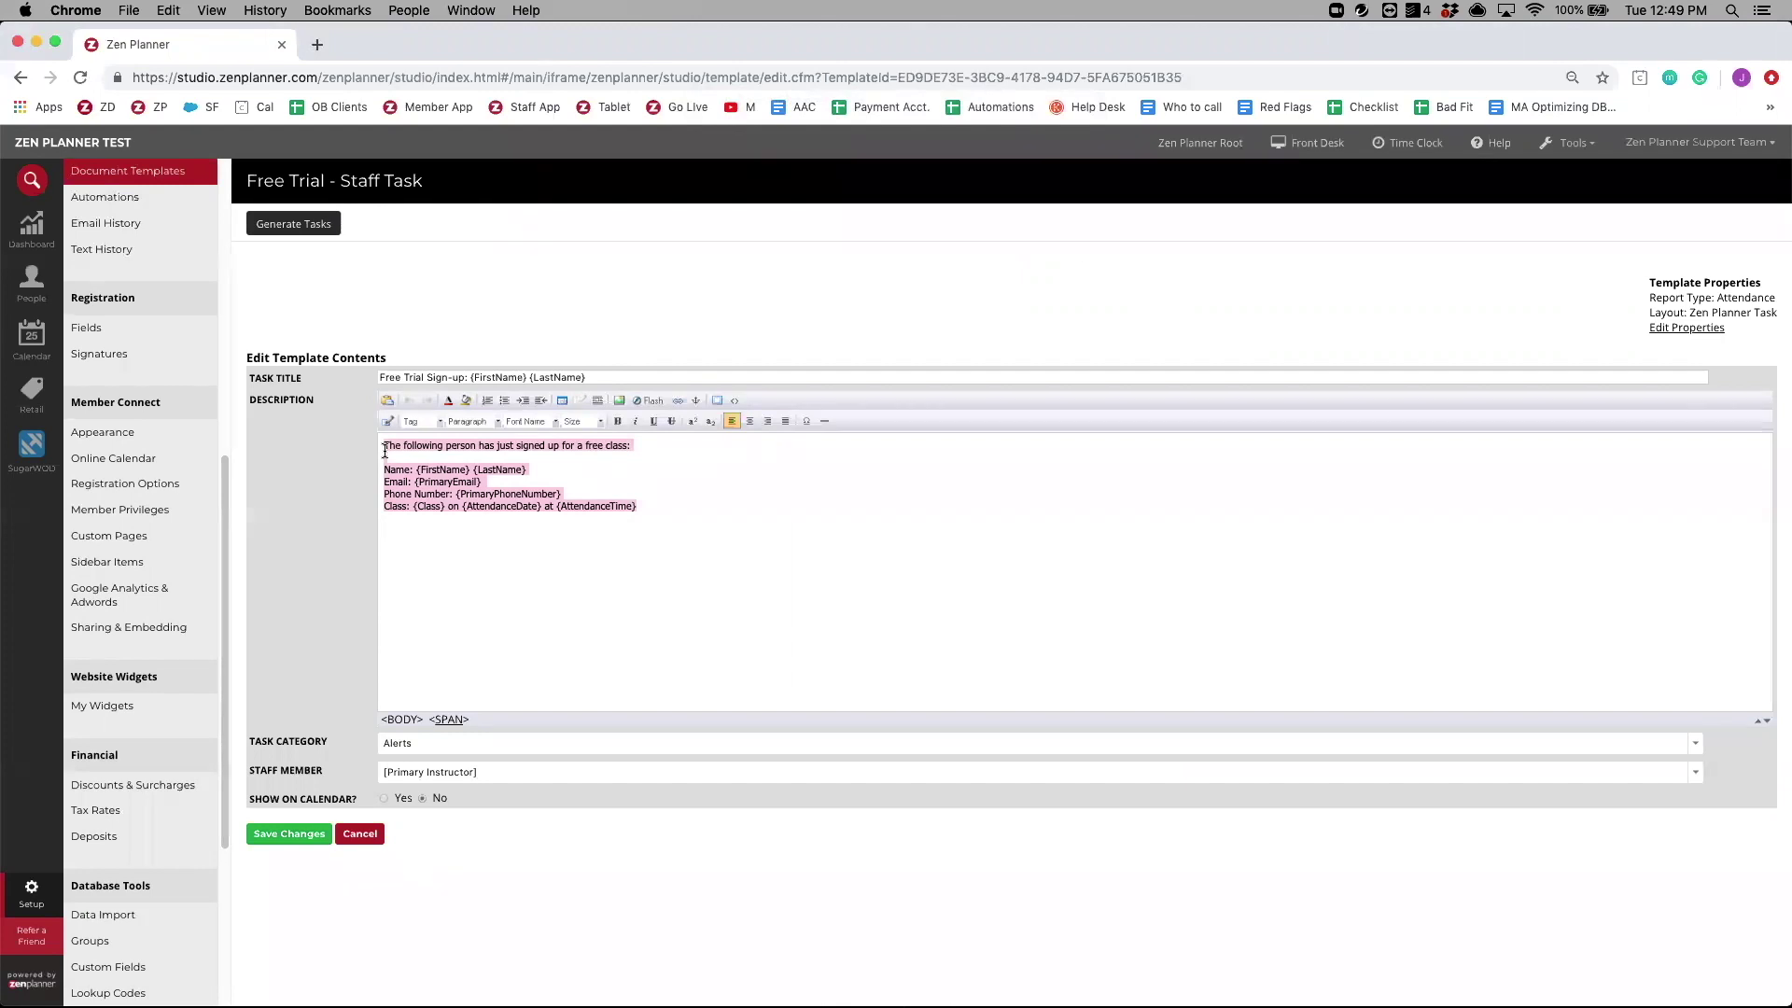
pyautogui.click(421, 772)
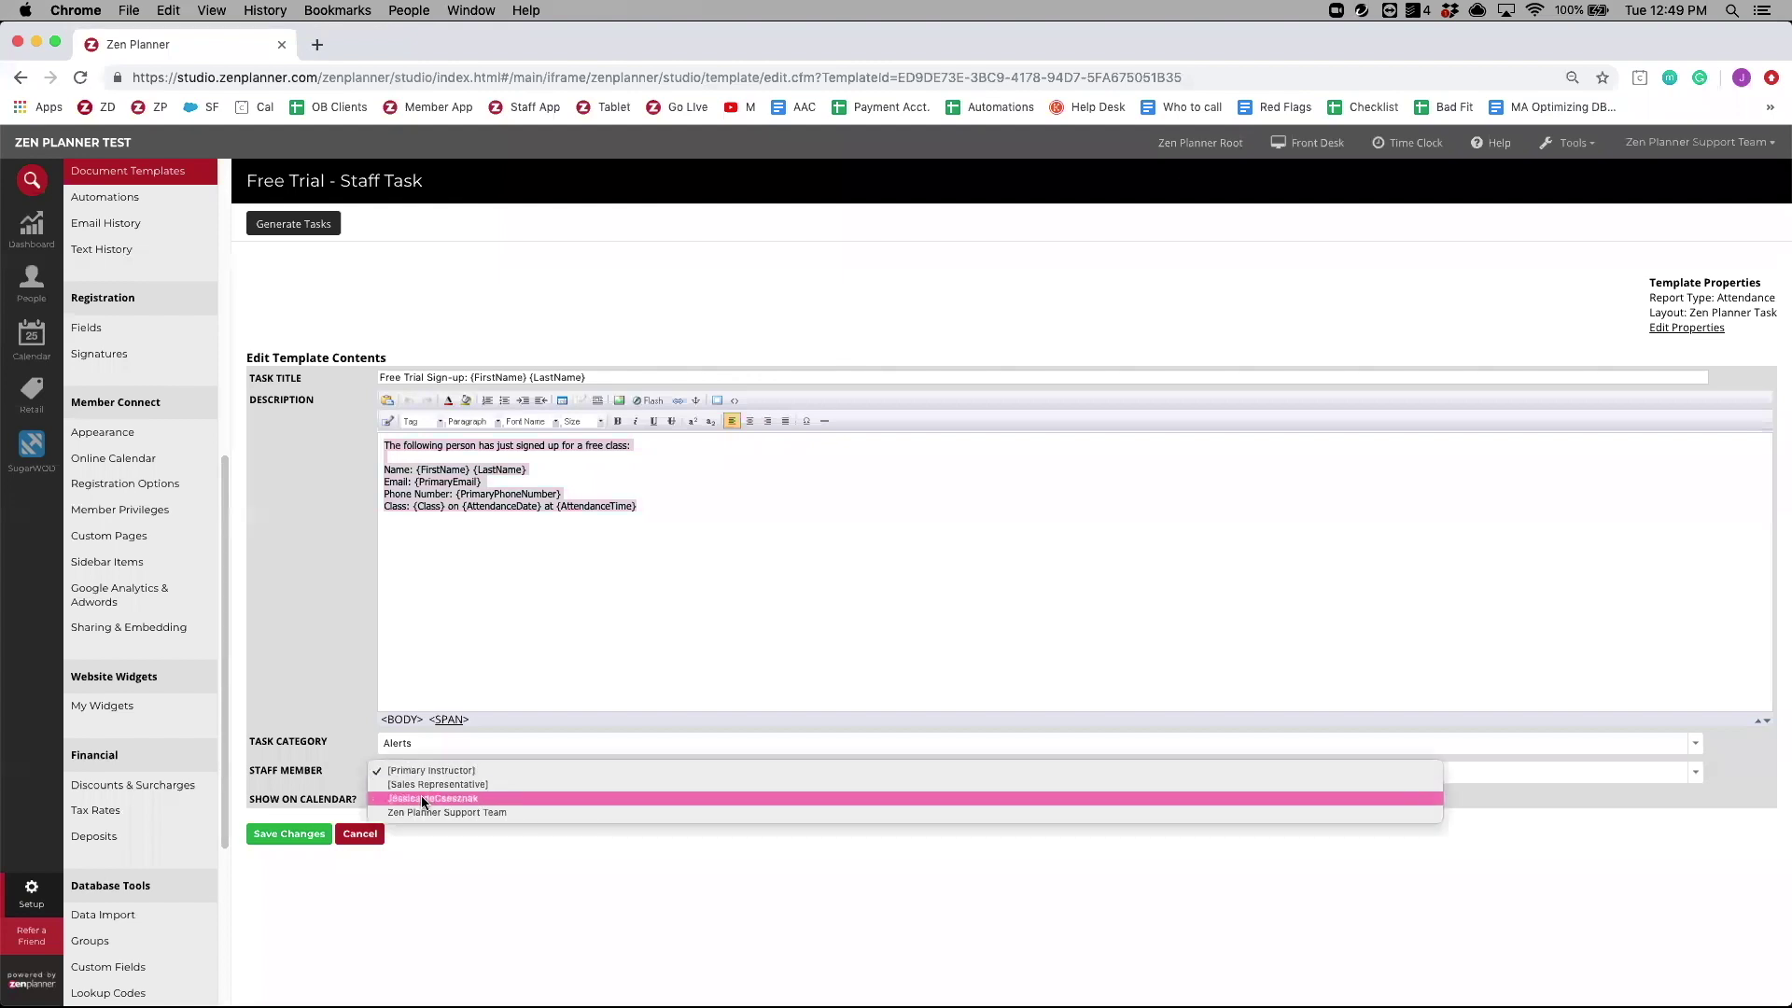
pyautogui.click(415, 771)
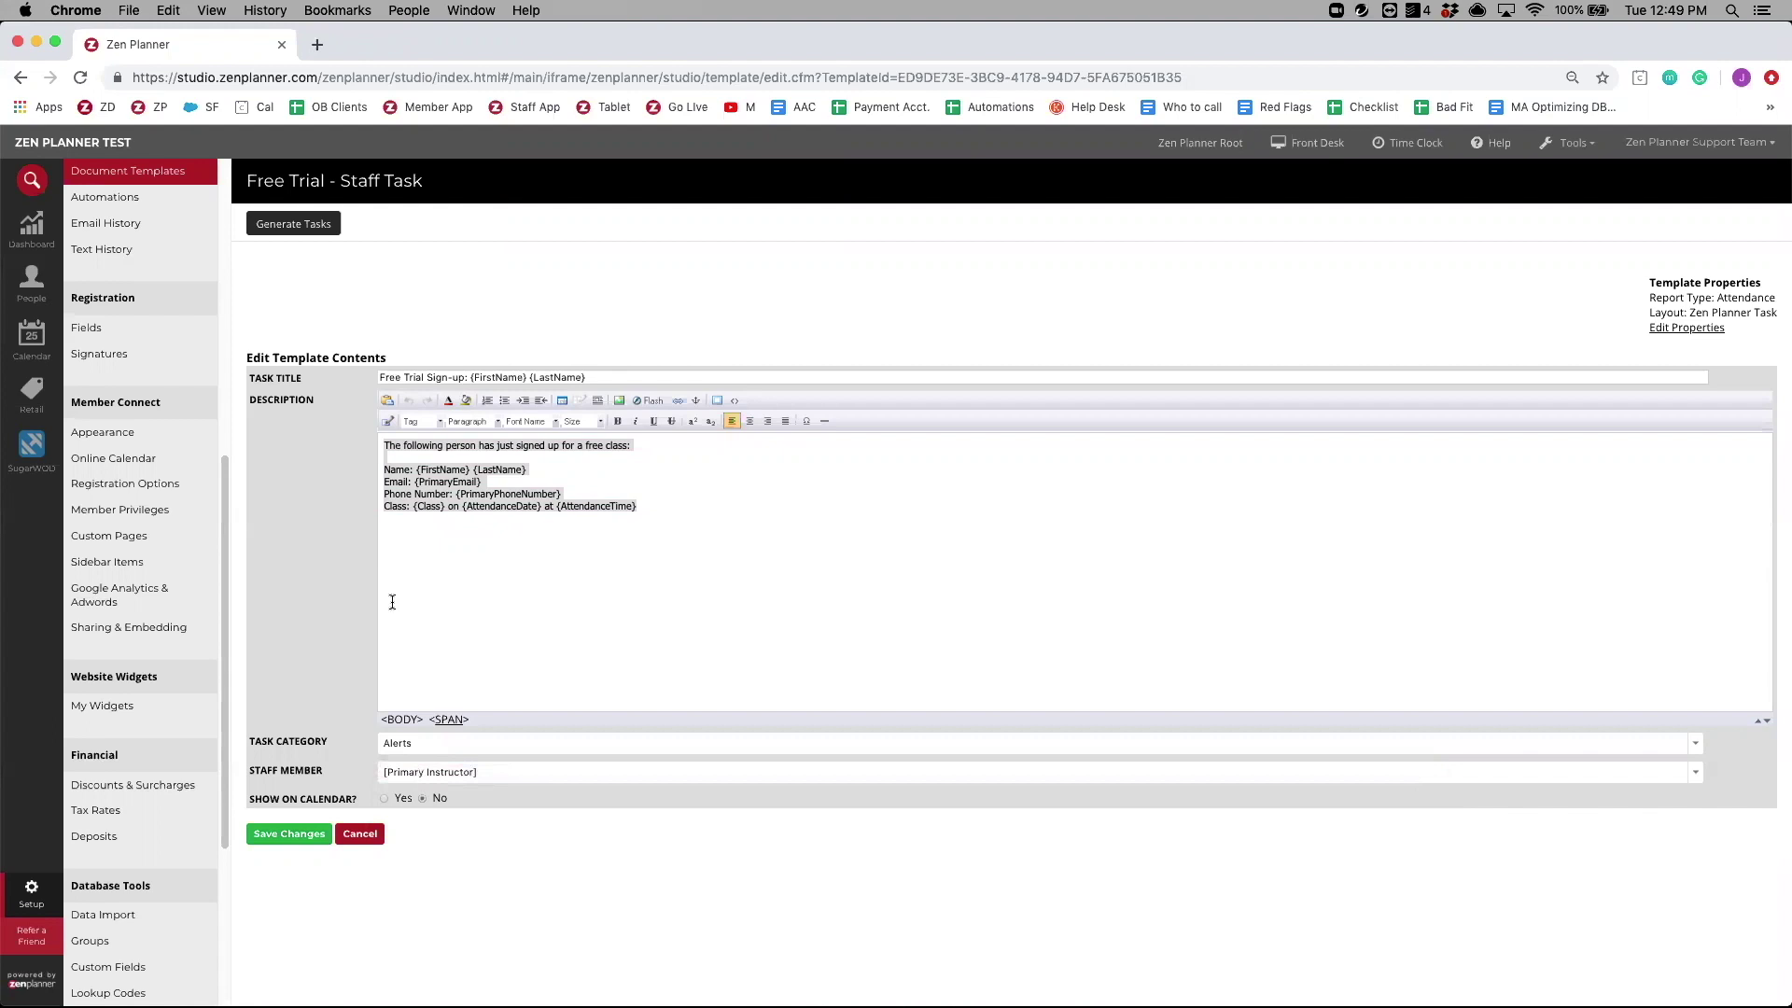
# - Return to the Automations list, look through the remaining presets and expand the Legacy Automations section
pyautogui.click(126, 205)
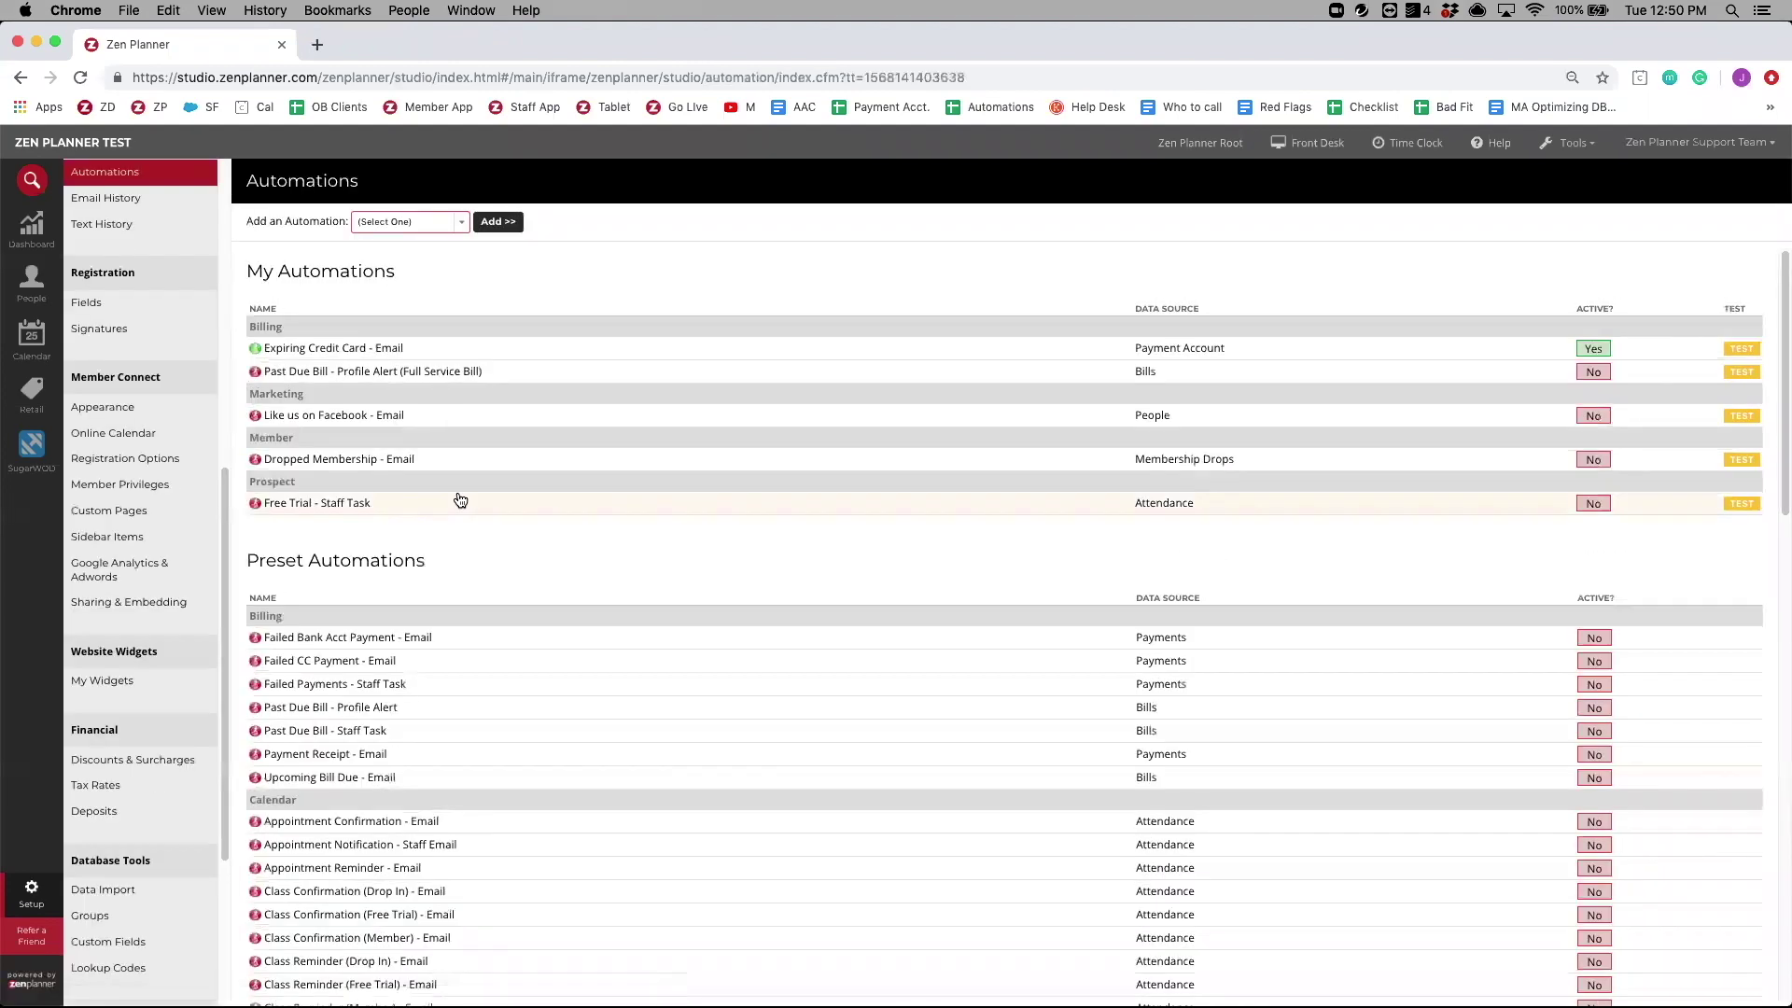
pyautogui.scroll(-10, 460, 500)
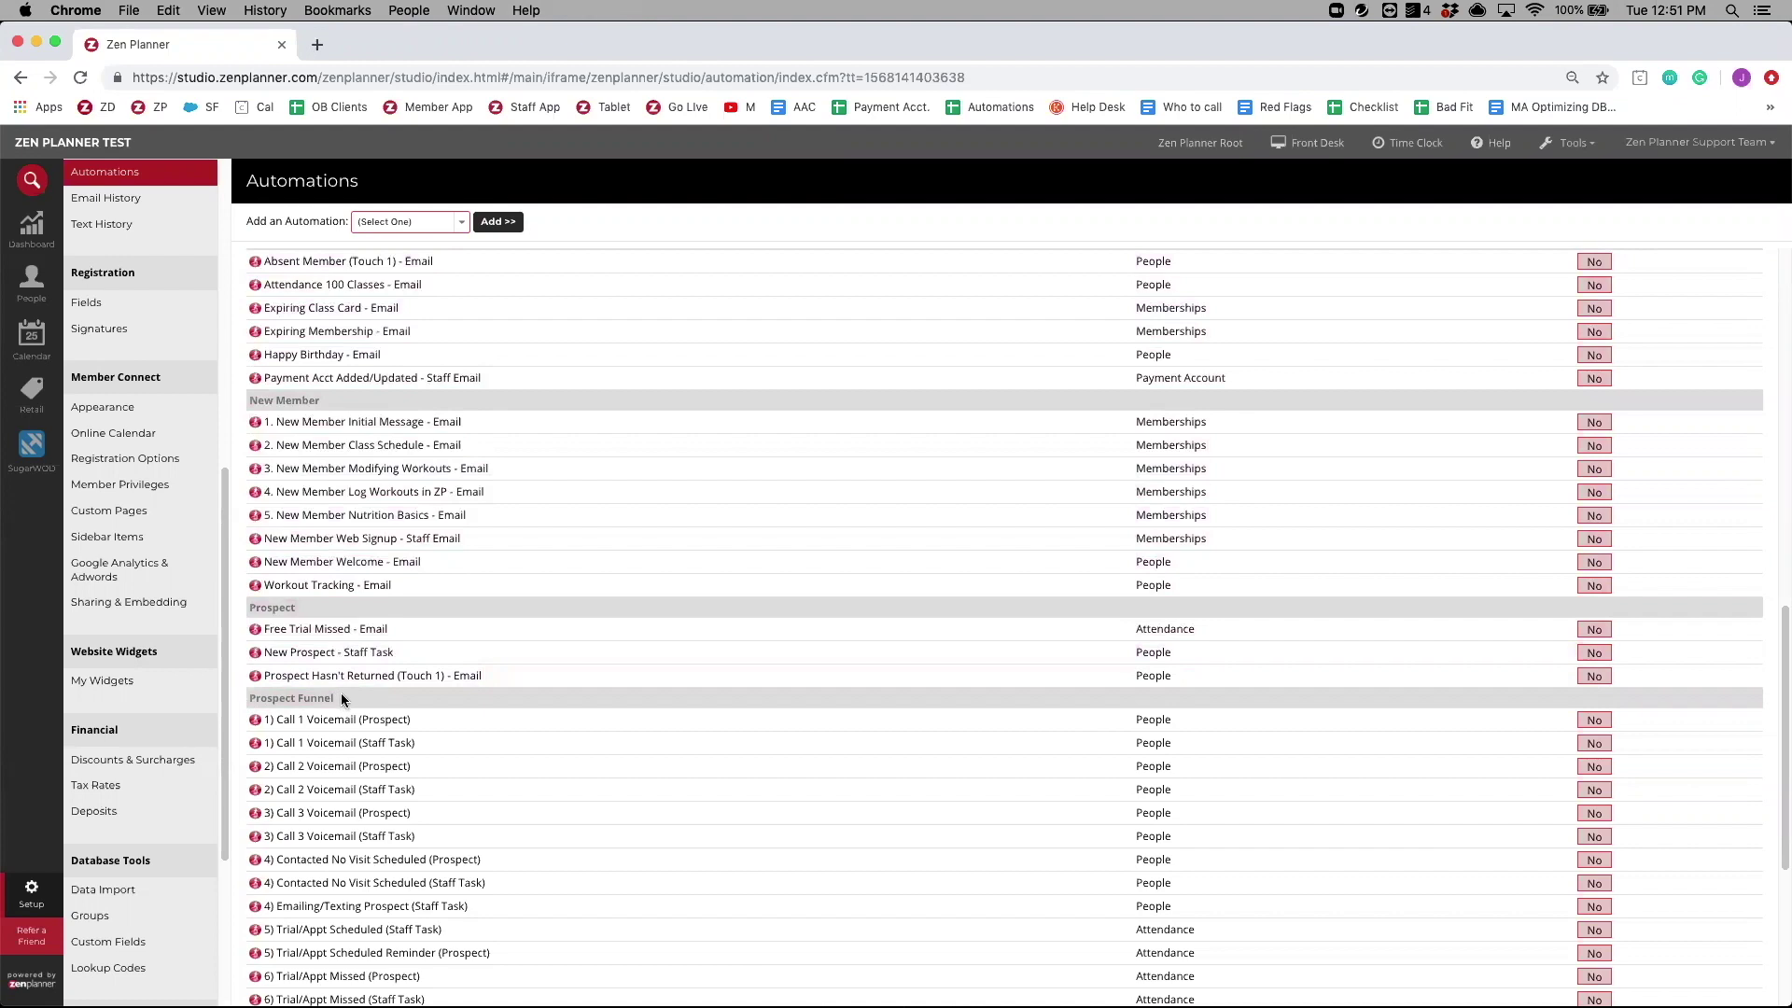
pyautogui.scroll(-1, 359, 617)
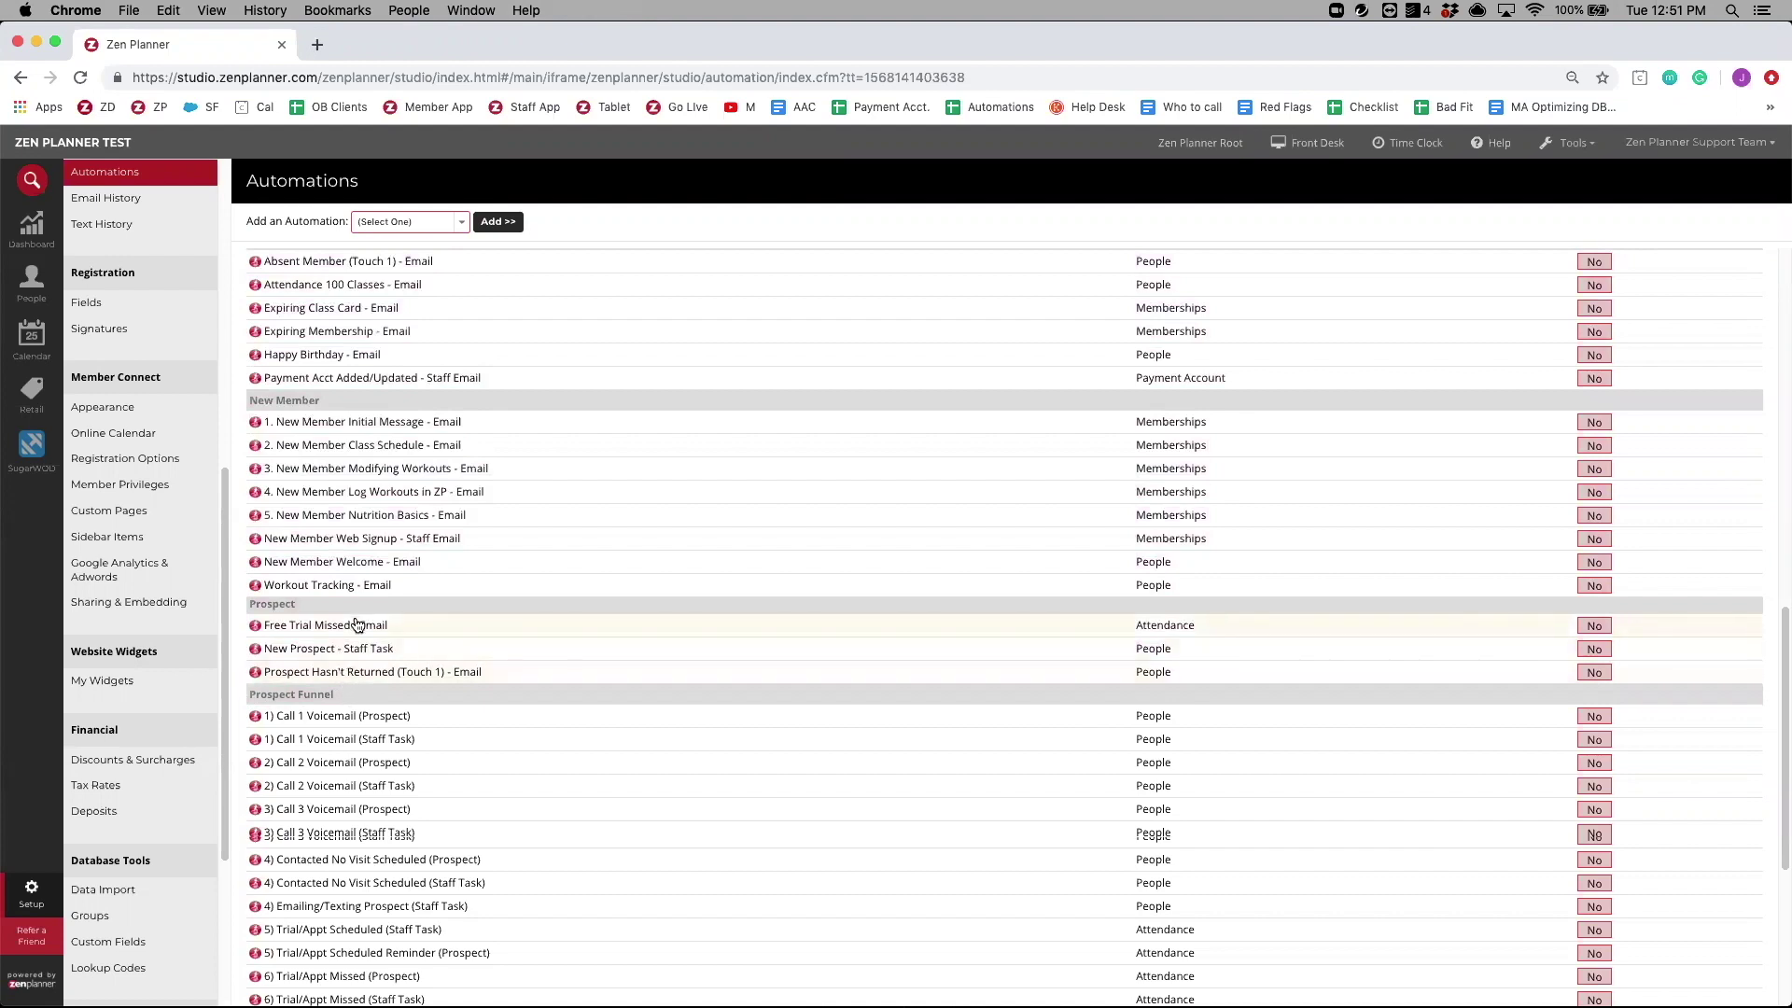
pyautogui.scroll(-7, 358, 613)
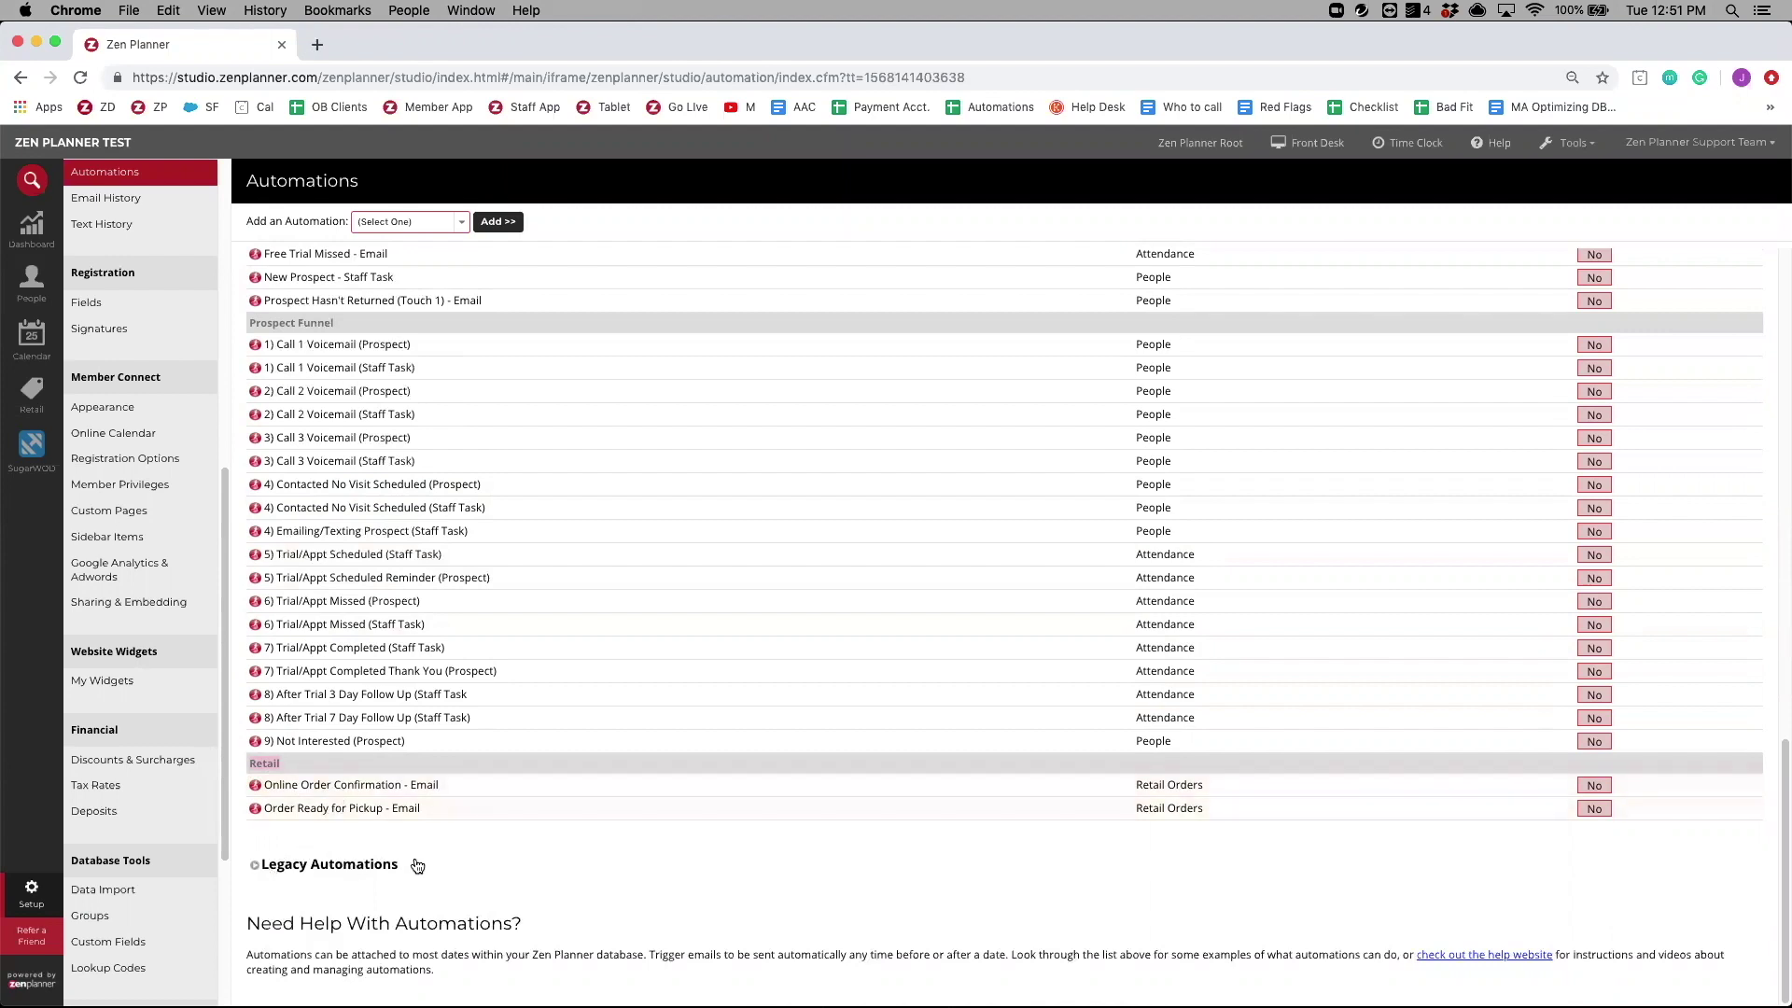
pyautogui.moveTo(410, 870); pyautogui.dragTo(256, 865)
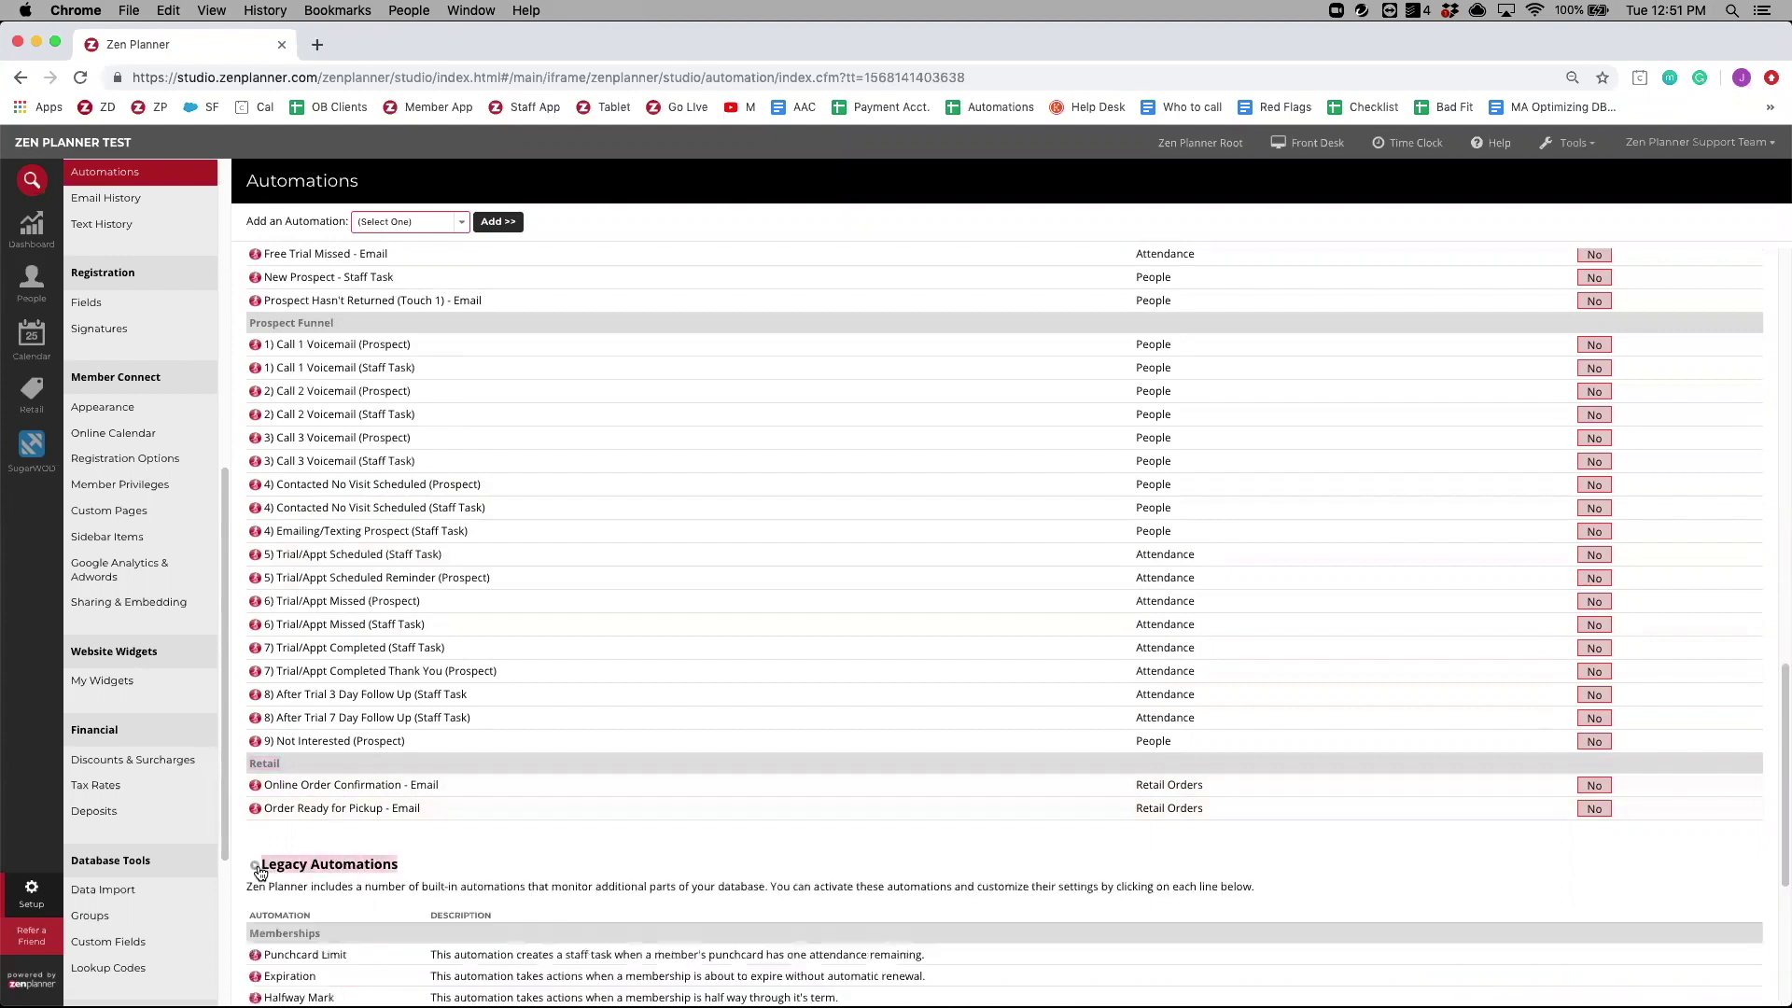
# - Look through the legacy automations and check the Late Fee settings in the Financial group, closing them unchanged
pyautogui.scroll(-2, 257, 865)
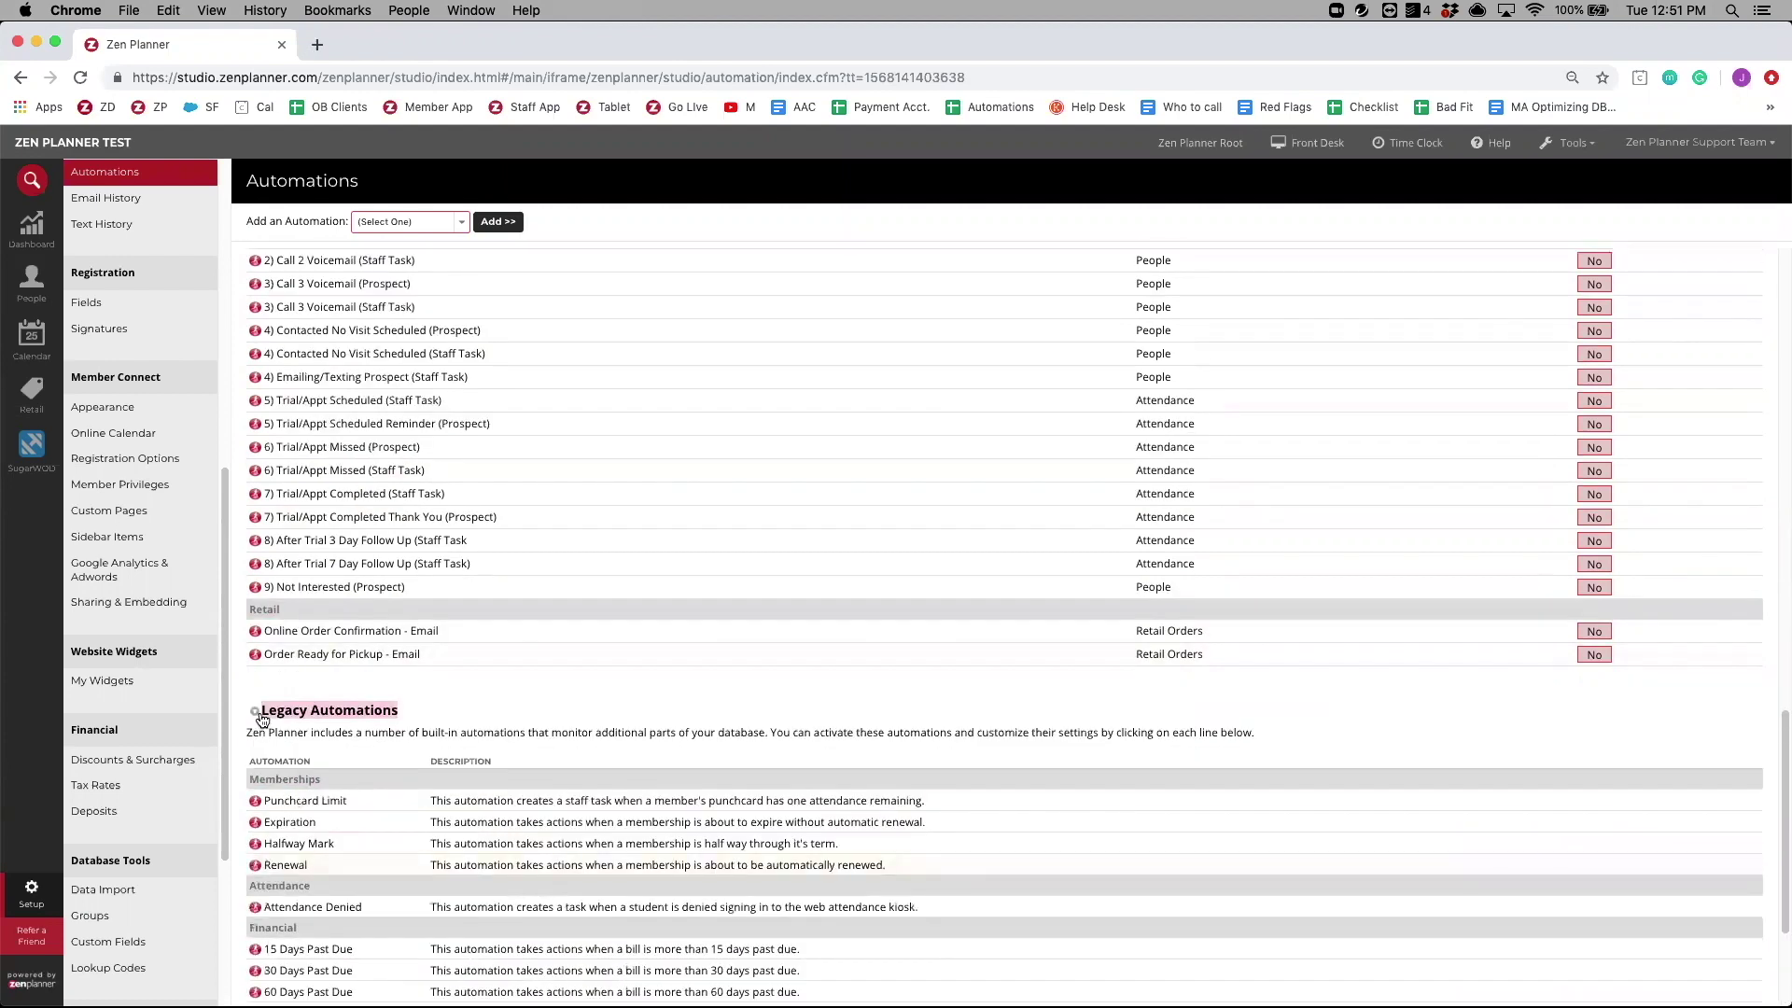
pyautogui.scroll(-2, 280, 726)
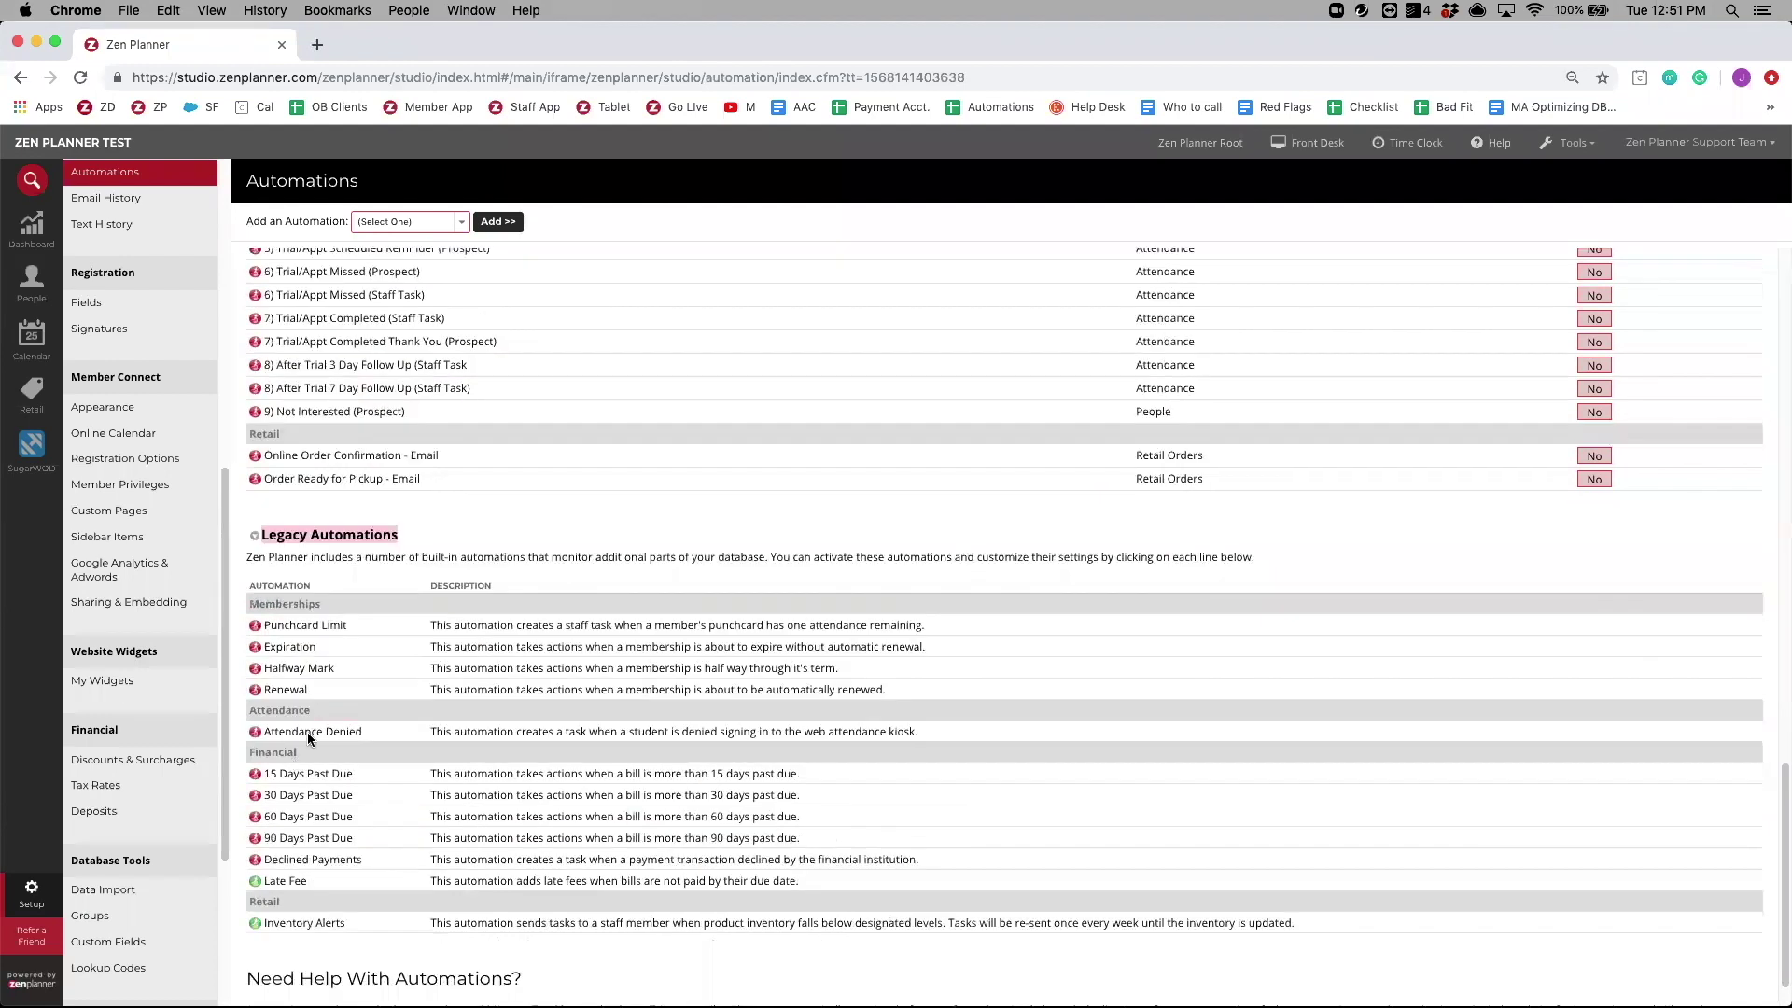
pyautogui.click(286, 883)
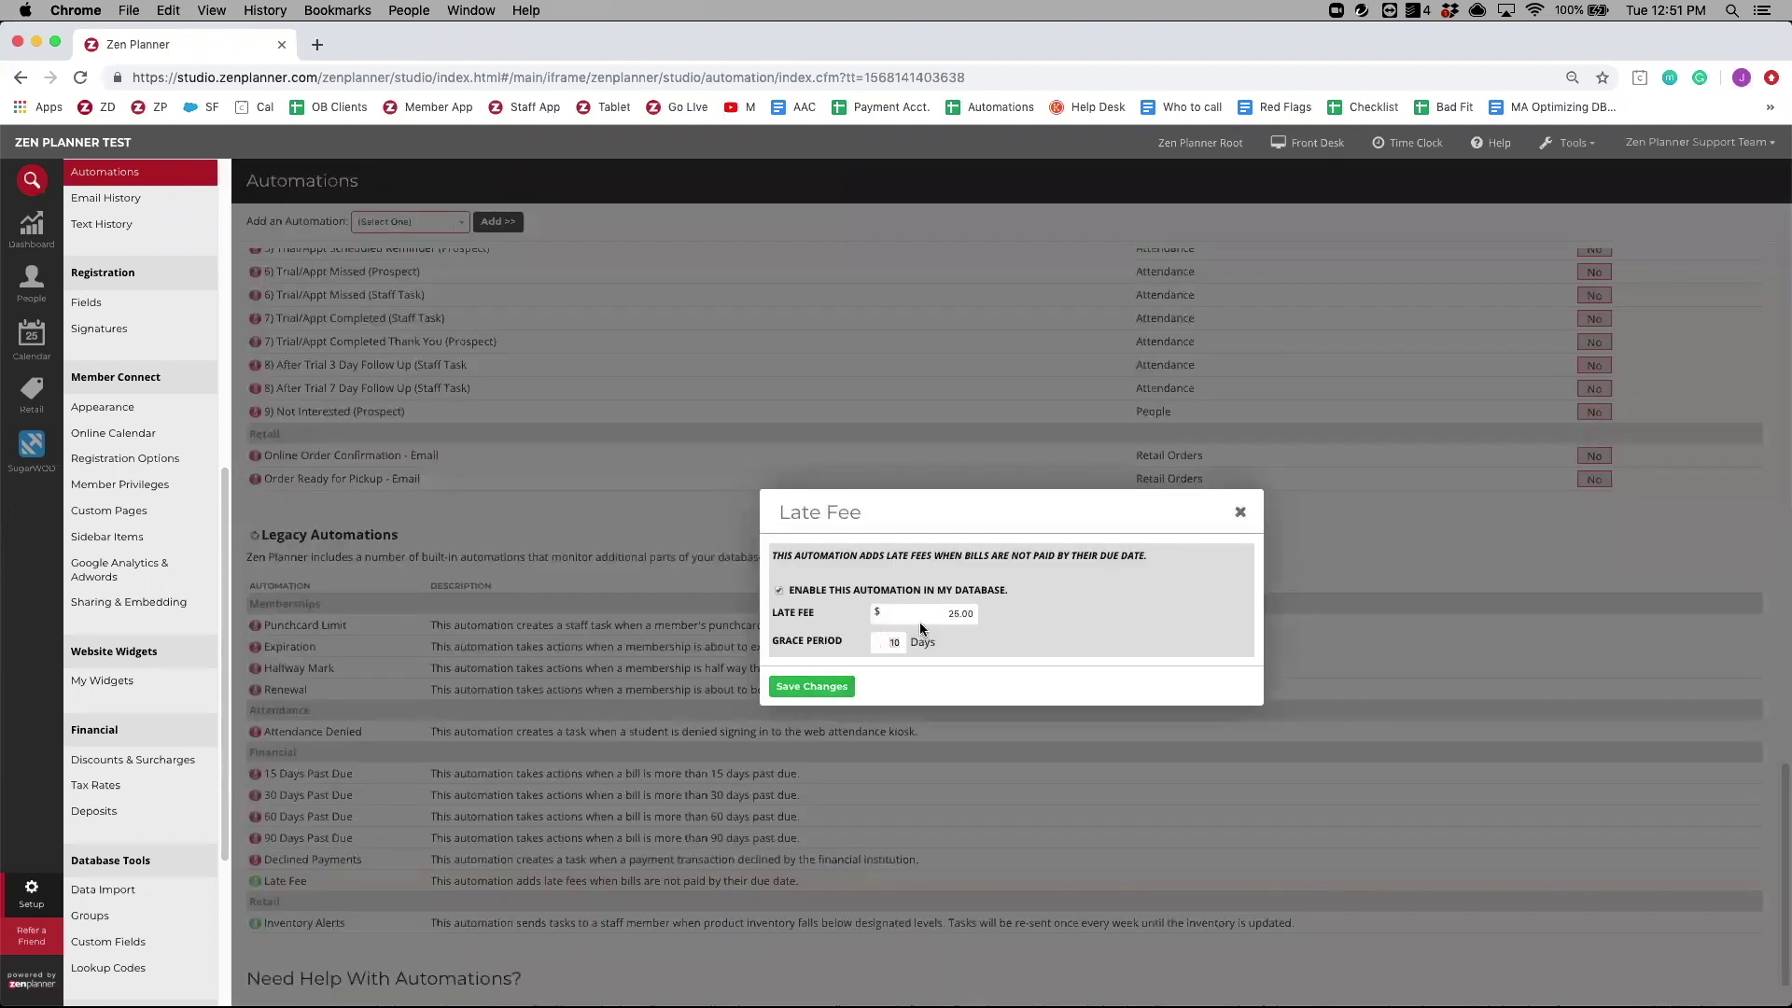
pyautogui.click(1242, 513)
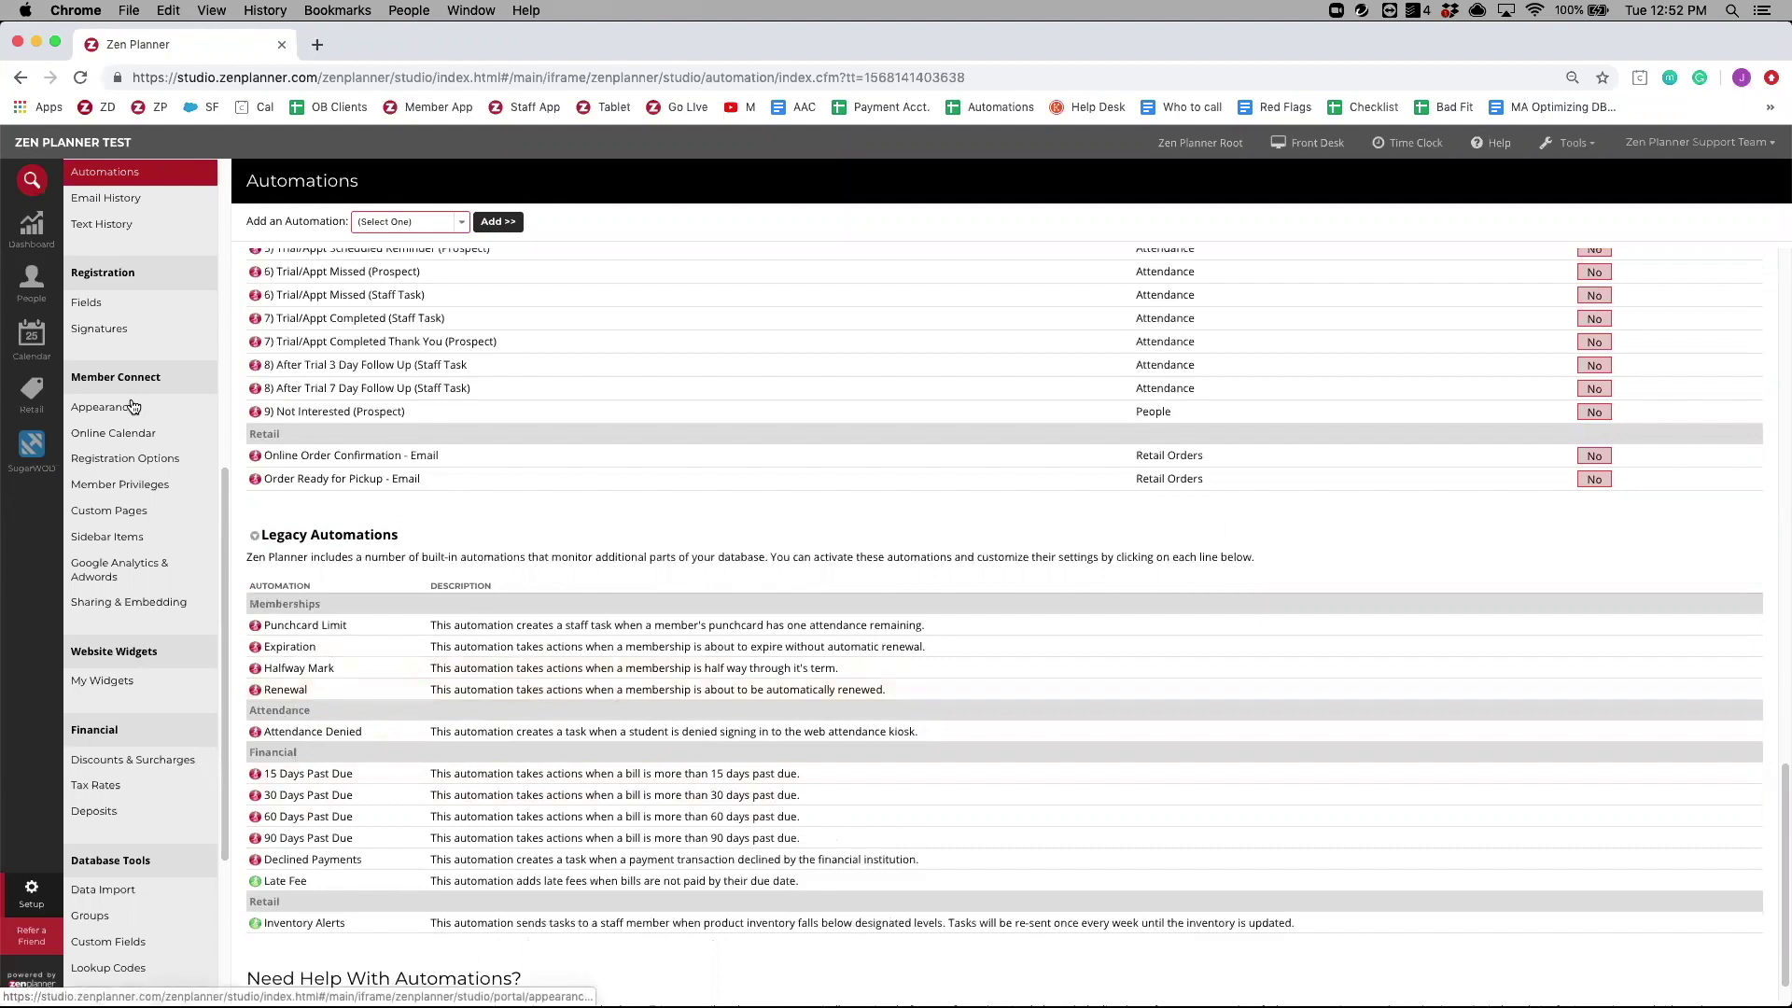
# - Go to My Tasks on the Dashboard and review the details of the overdue follow-up task without changing it
pyautogui.click(32, 238)
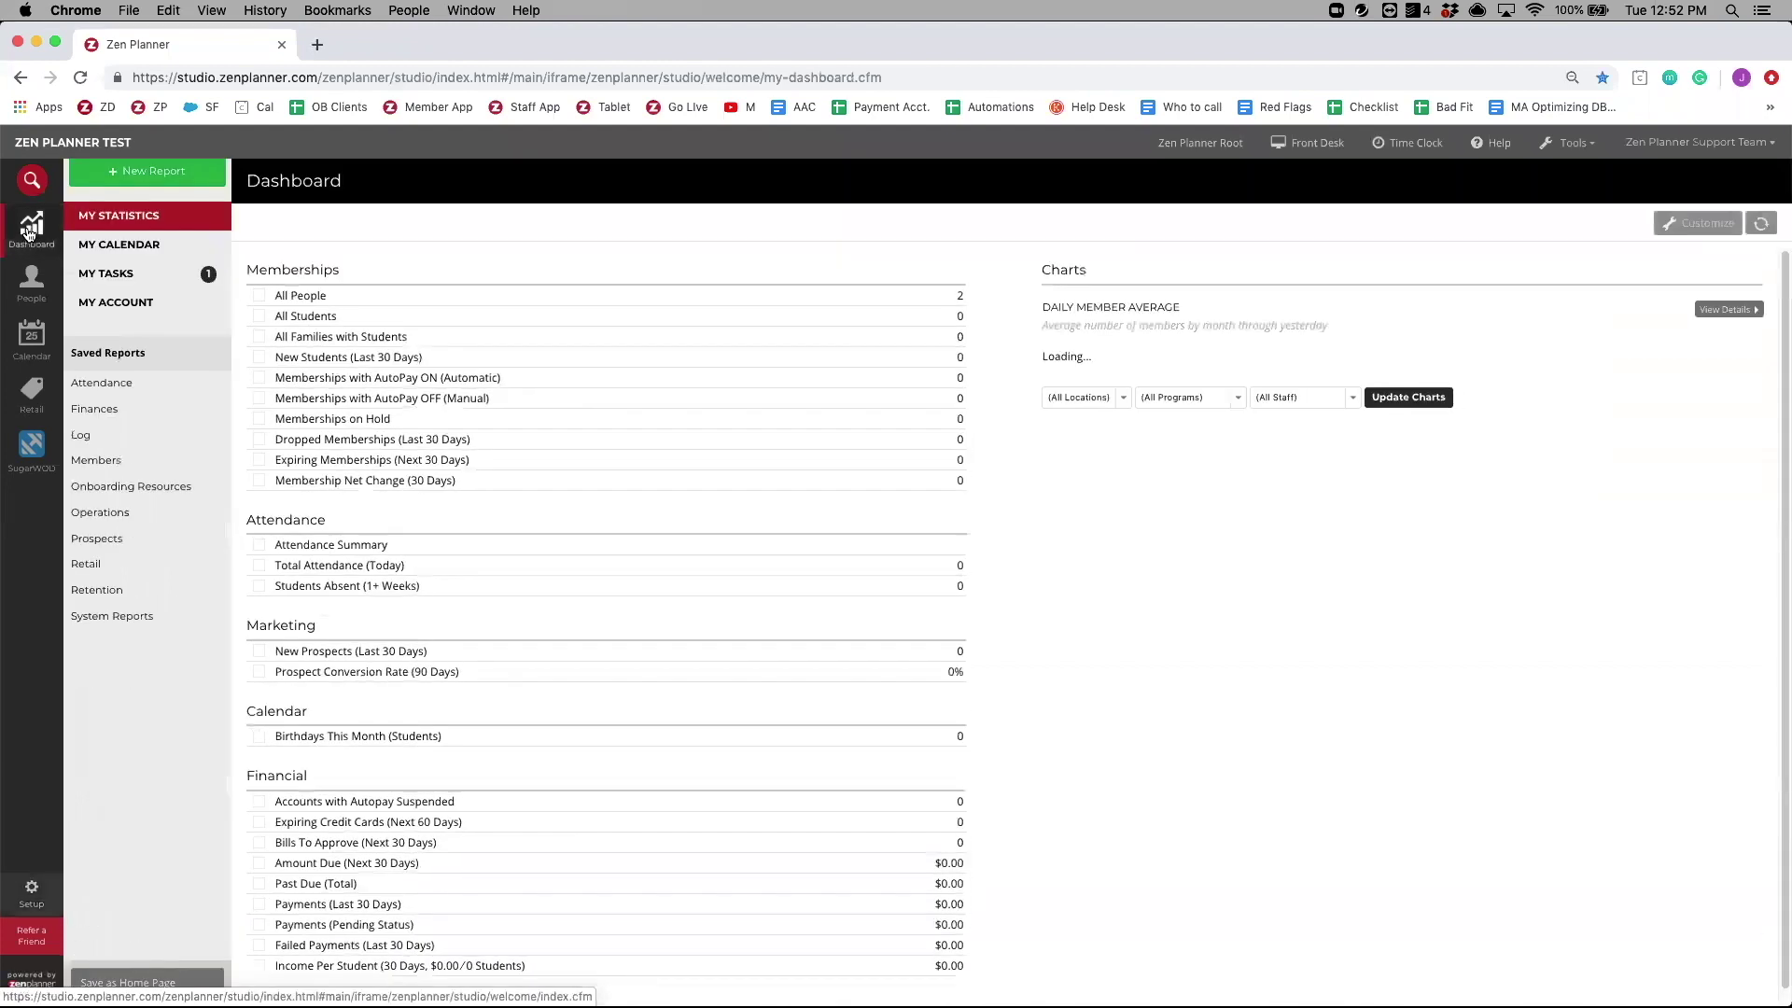
pyautogui.click(125, 274)
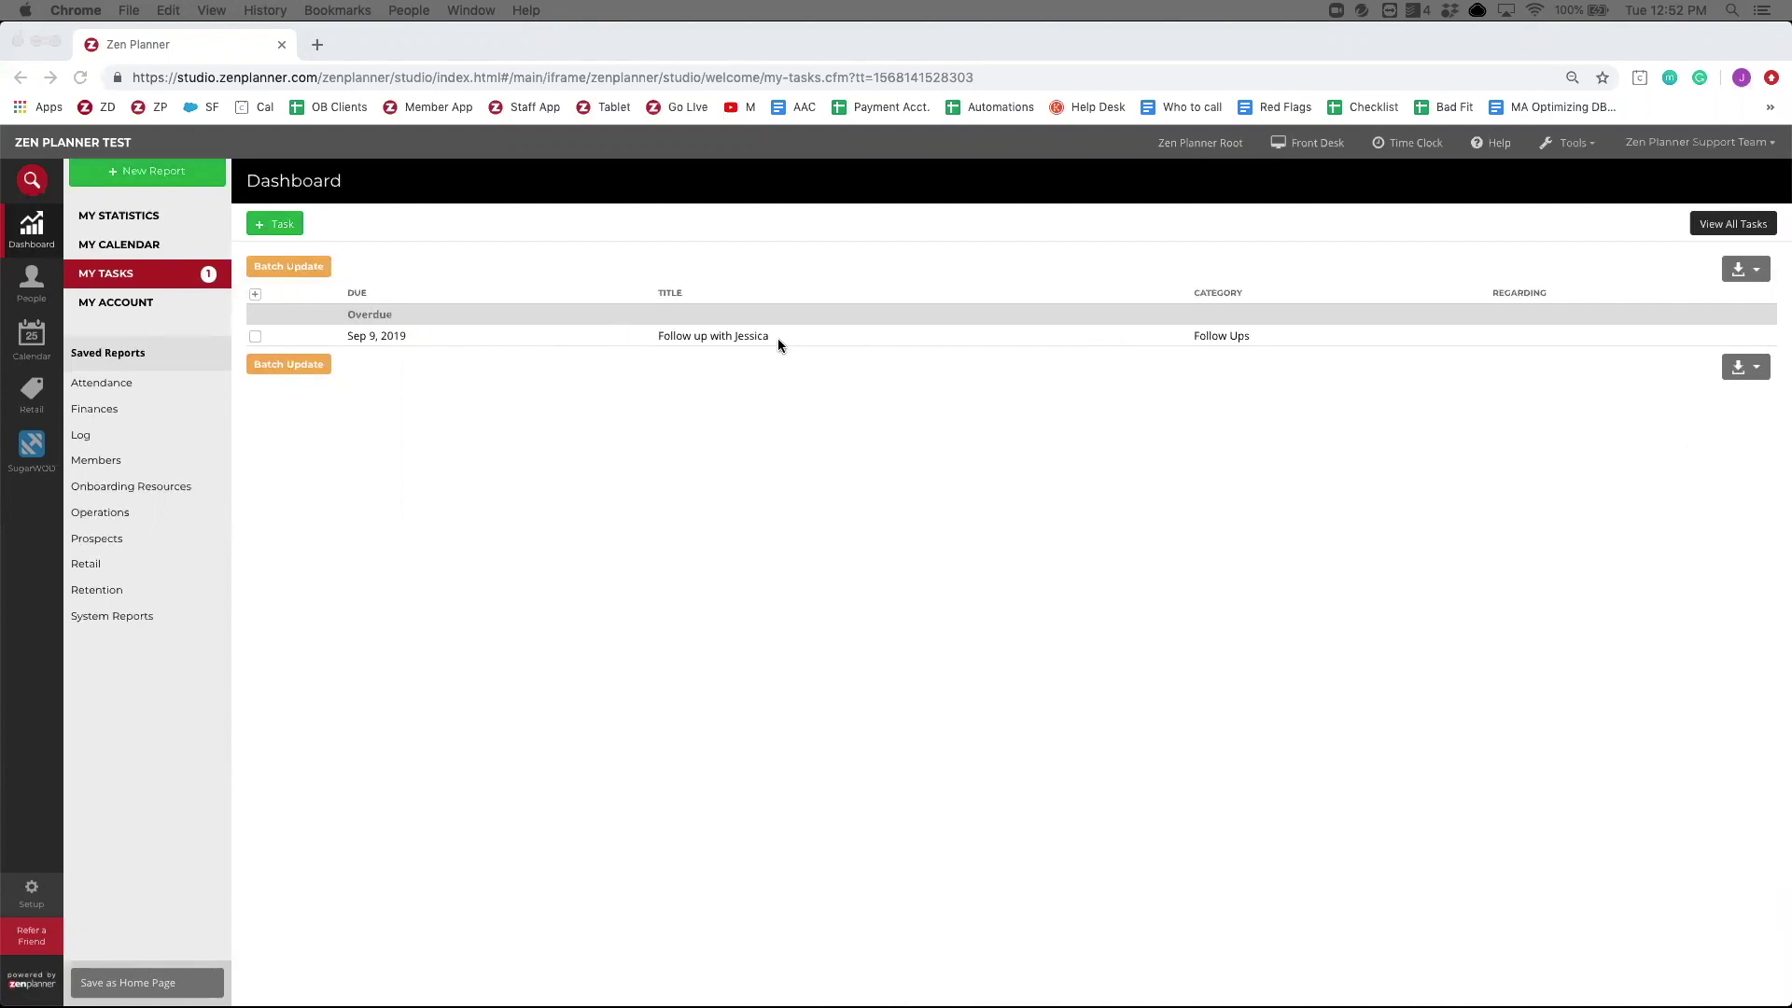
pyautogui.click(706, 336)
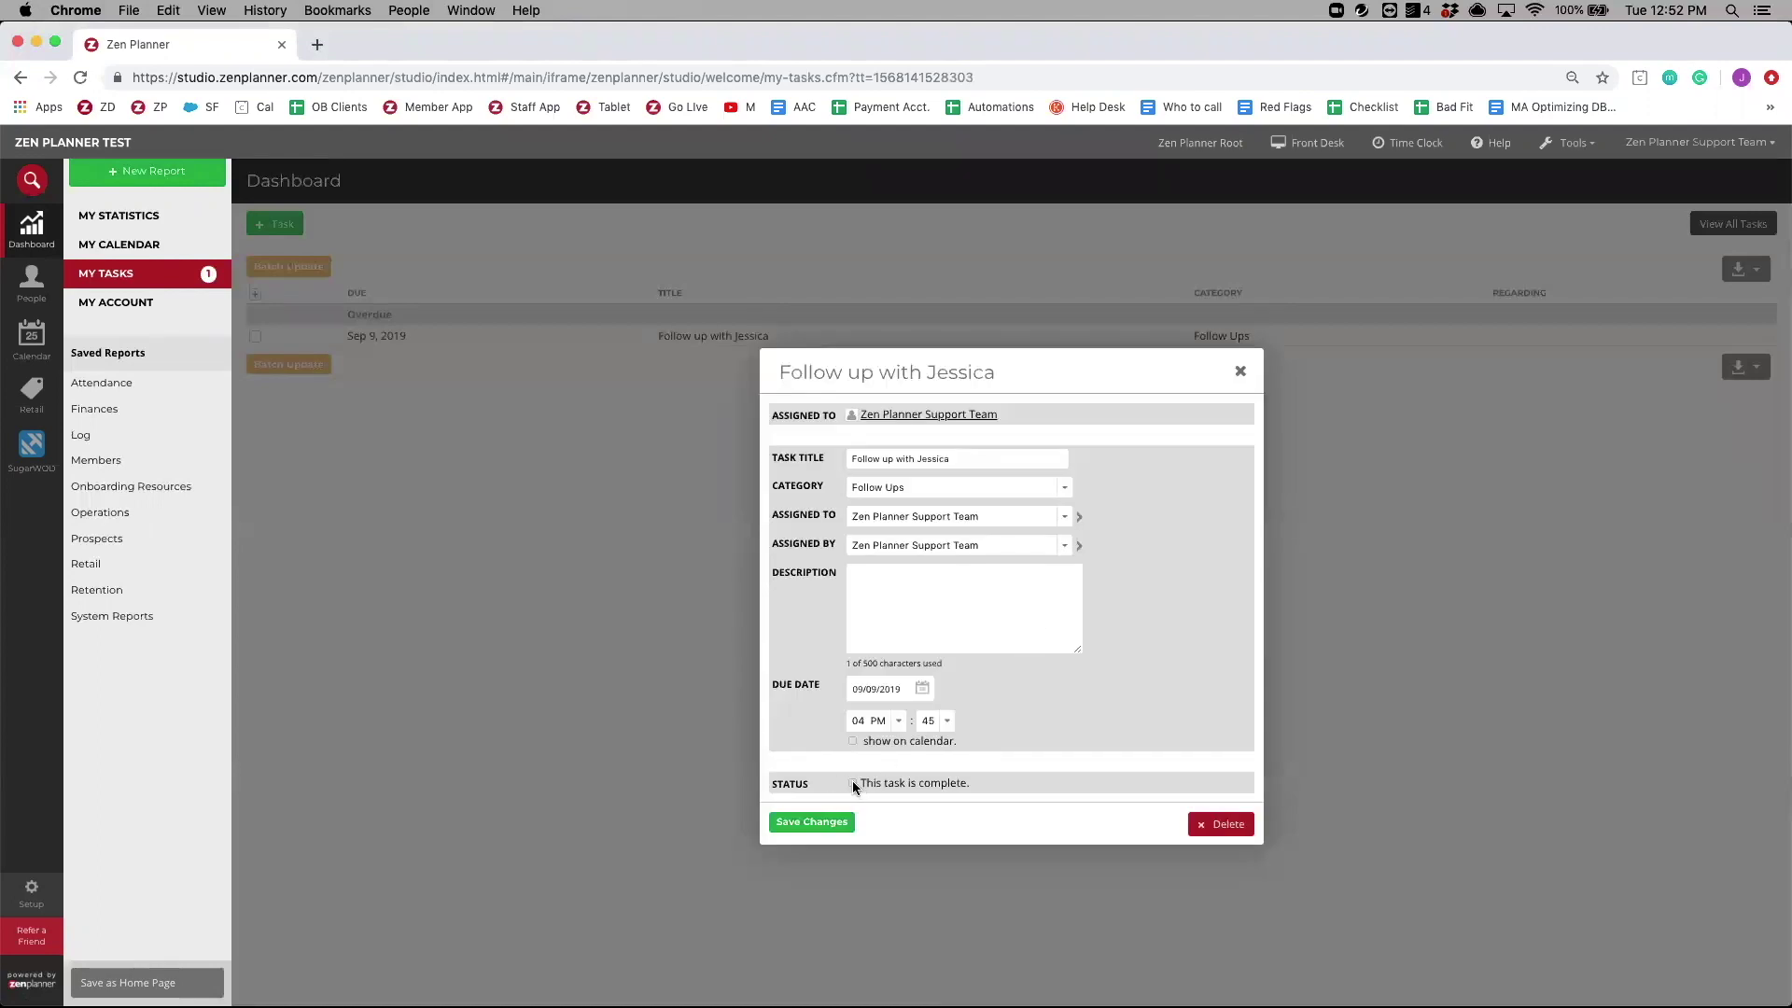
pyautogui.click(1240, 372)
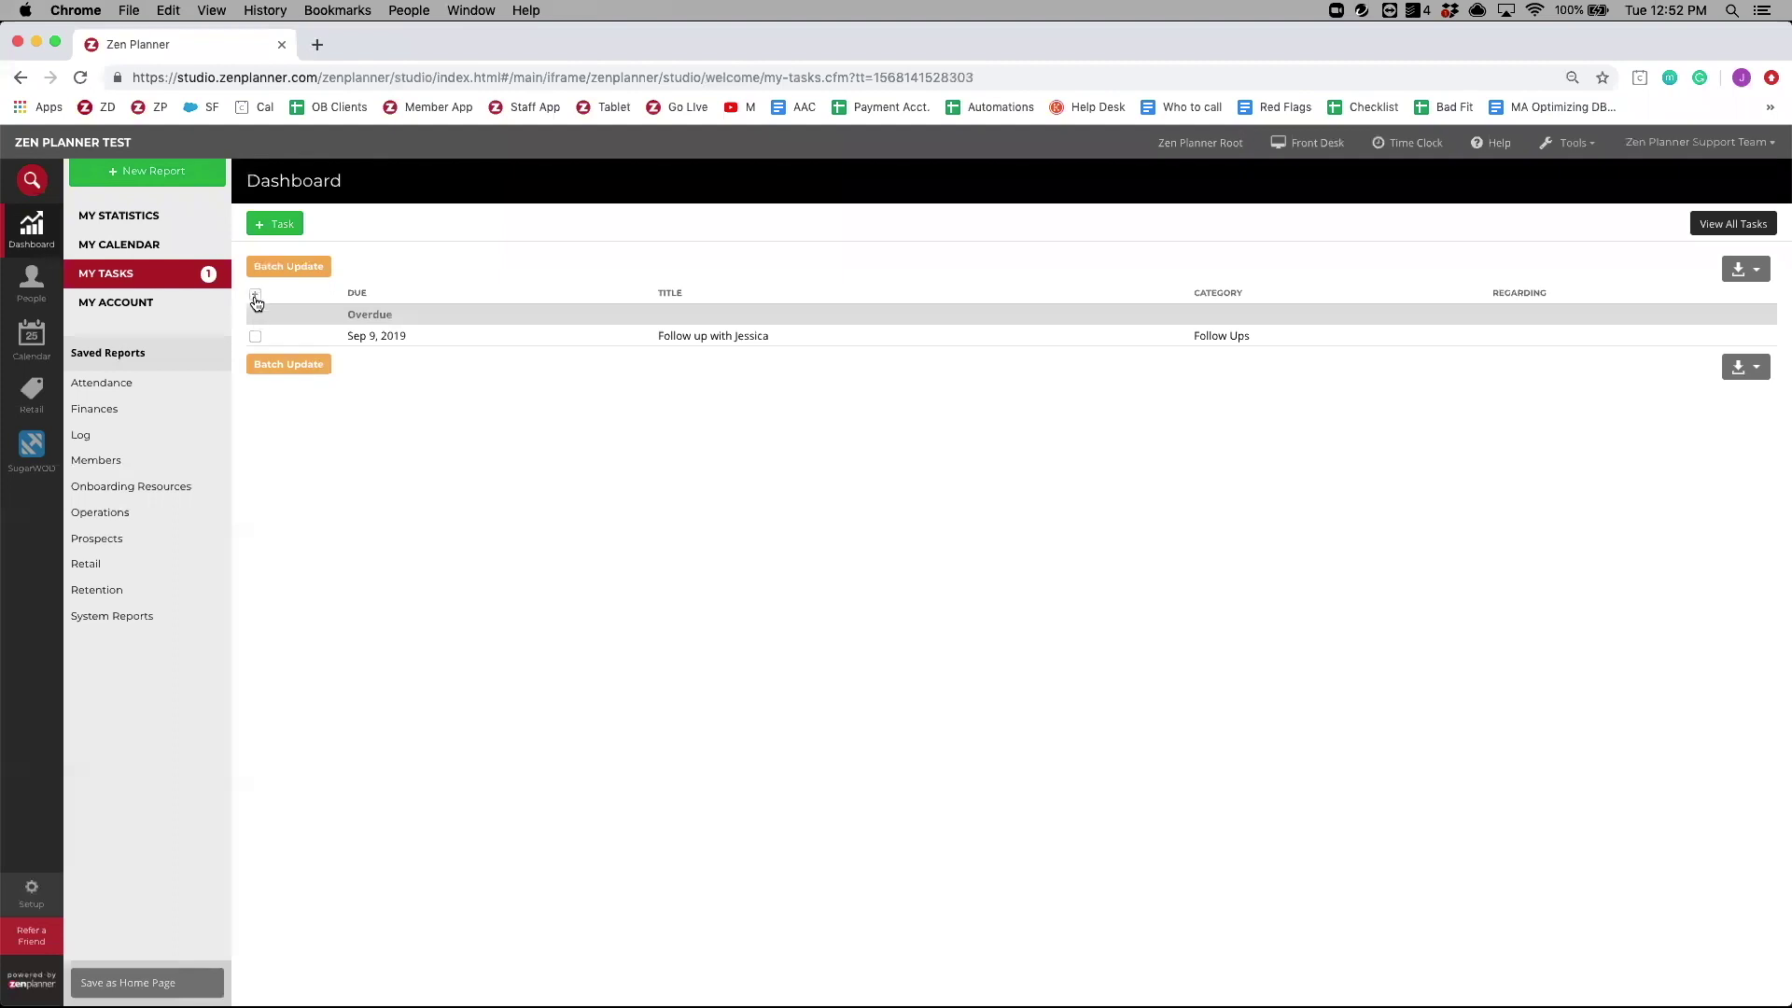
# - Start a batch update of the overdue follow-up task with the status COMPLETE, and close it without saving
pyautogui.click(281, 366)
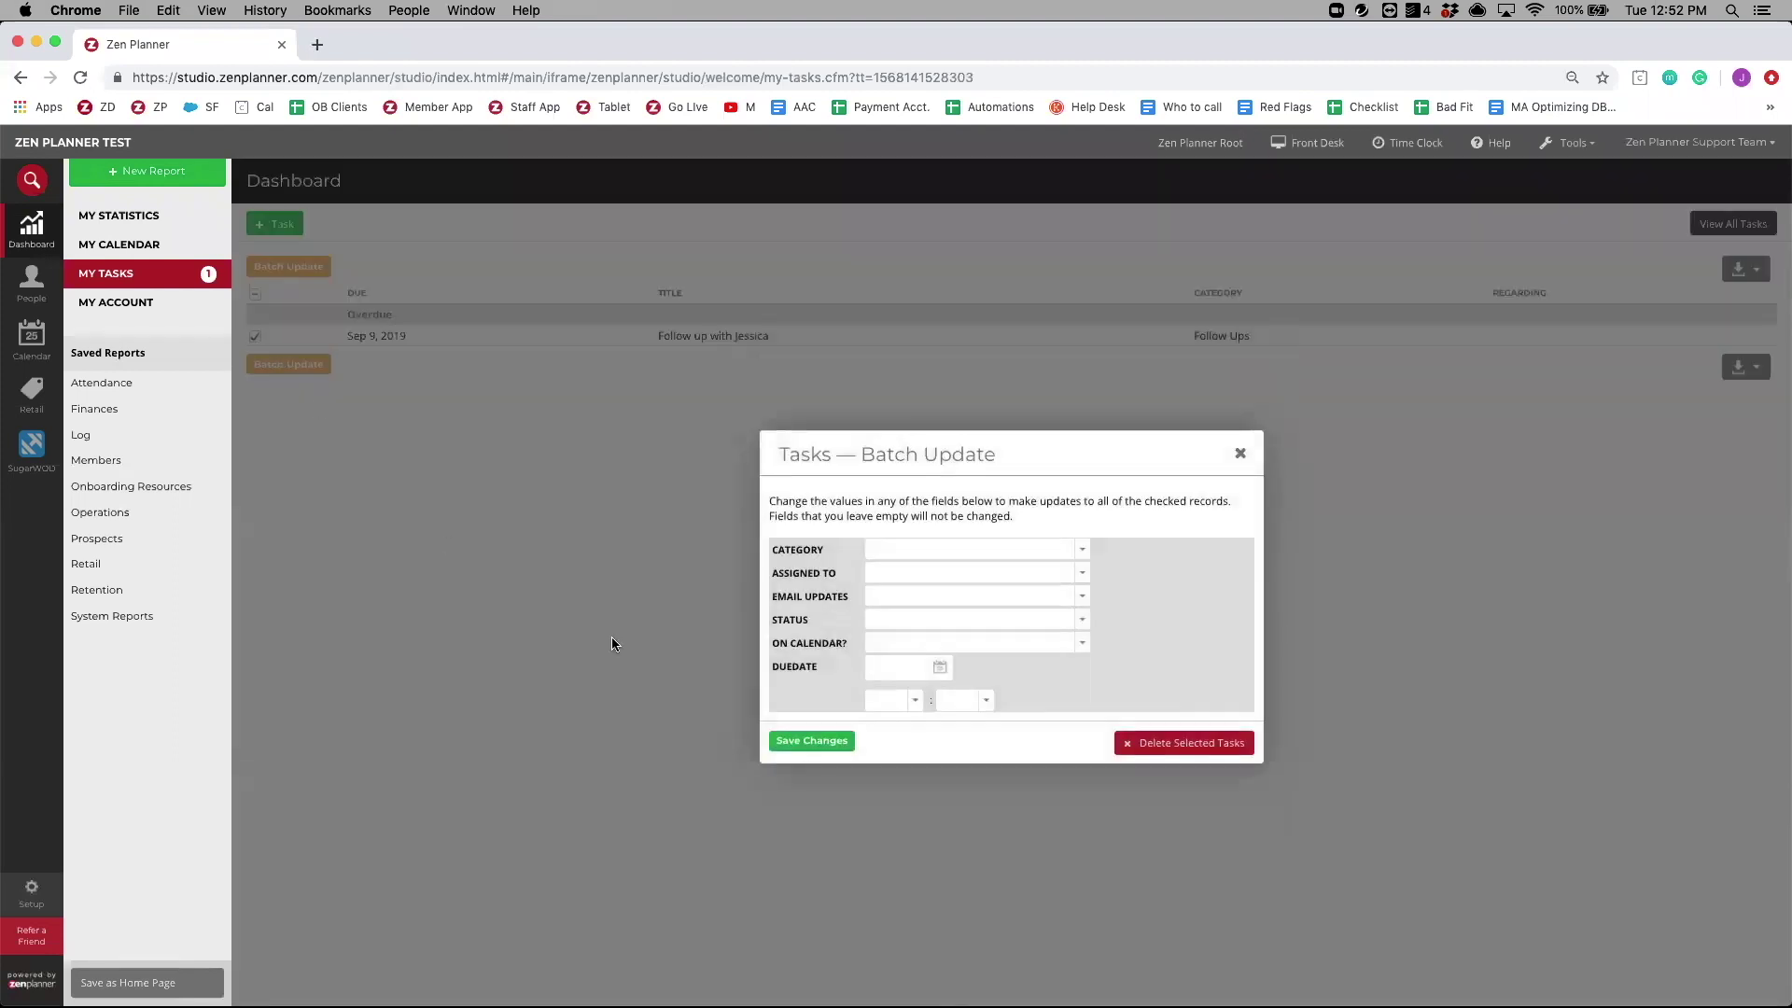
pyautogui.click(883, 619)
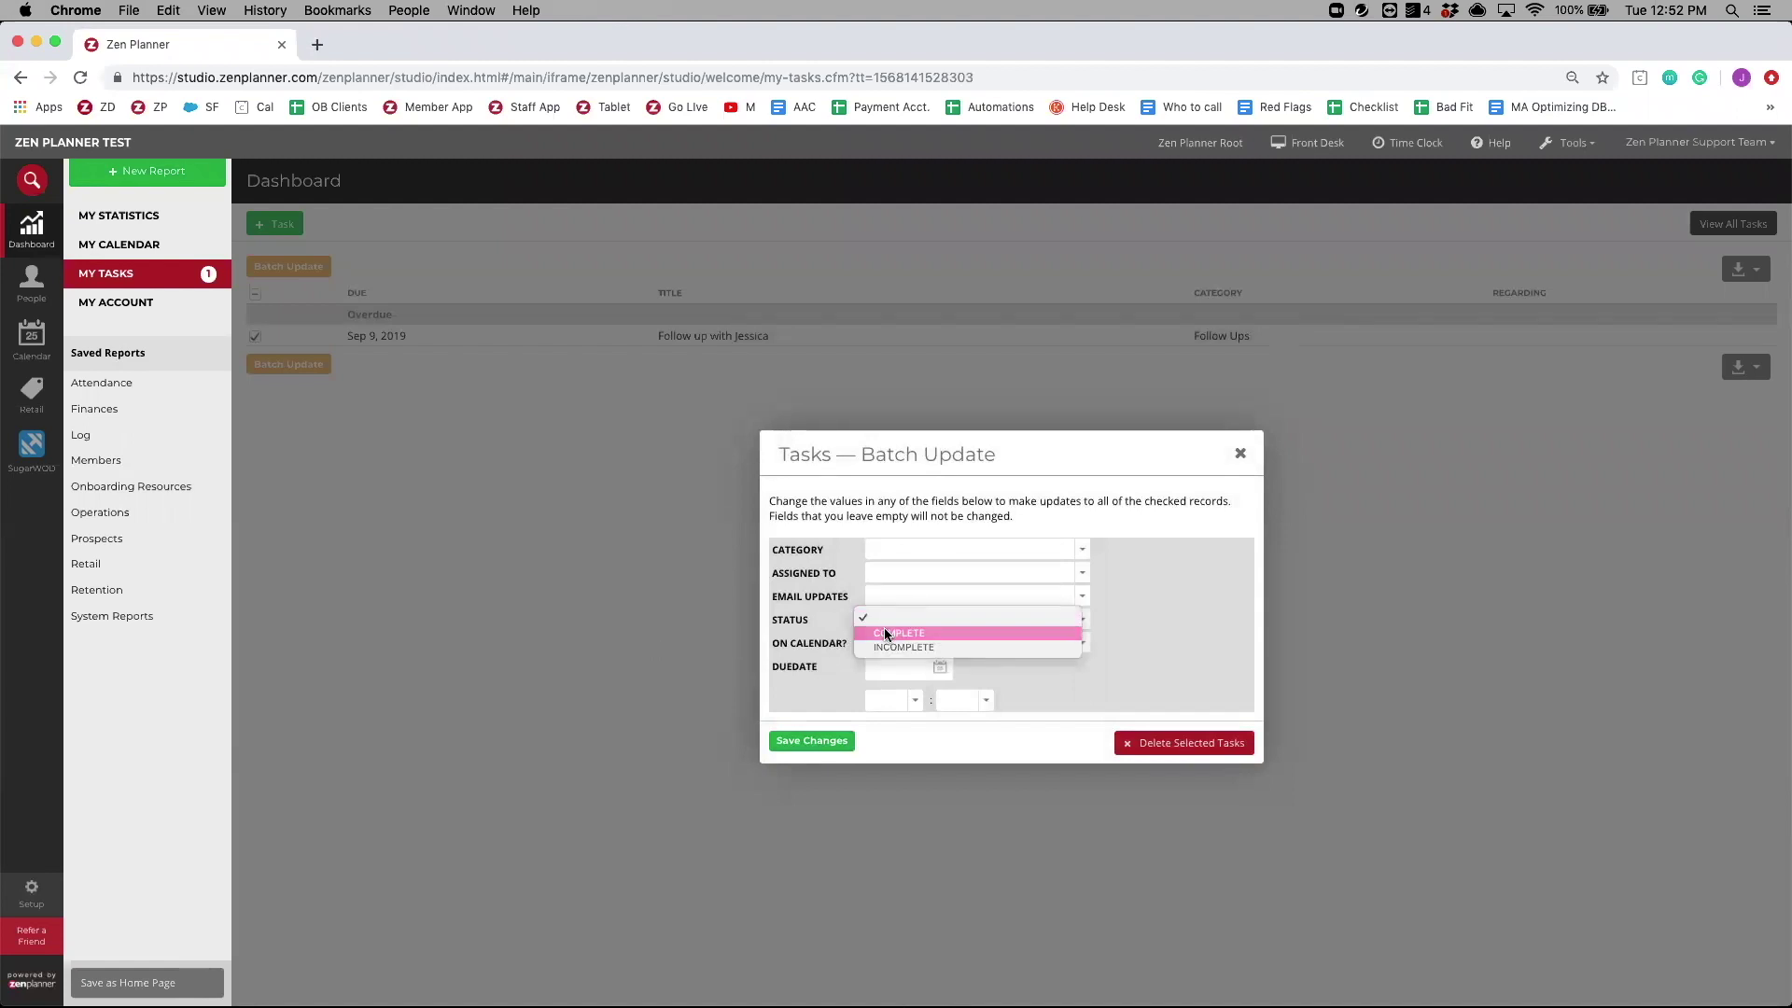
pyautogui.click(886, 633)
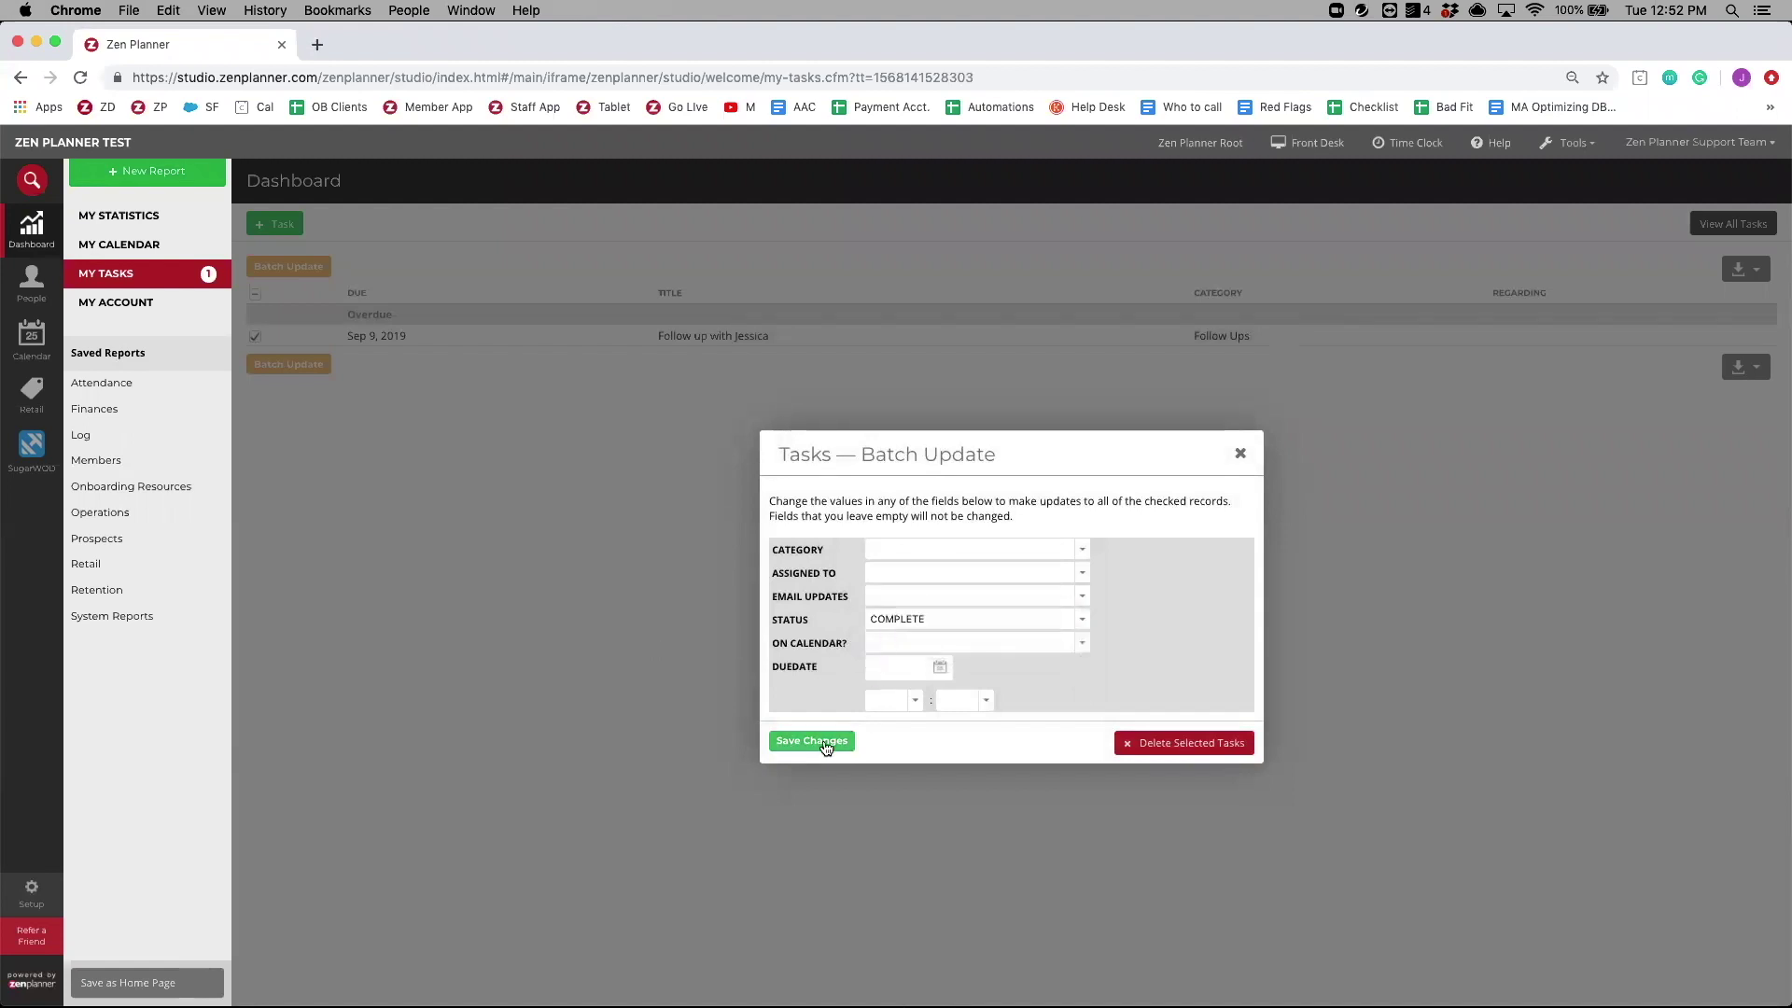
pyautogui.click(1241, 457)
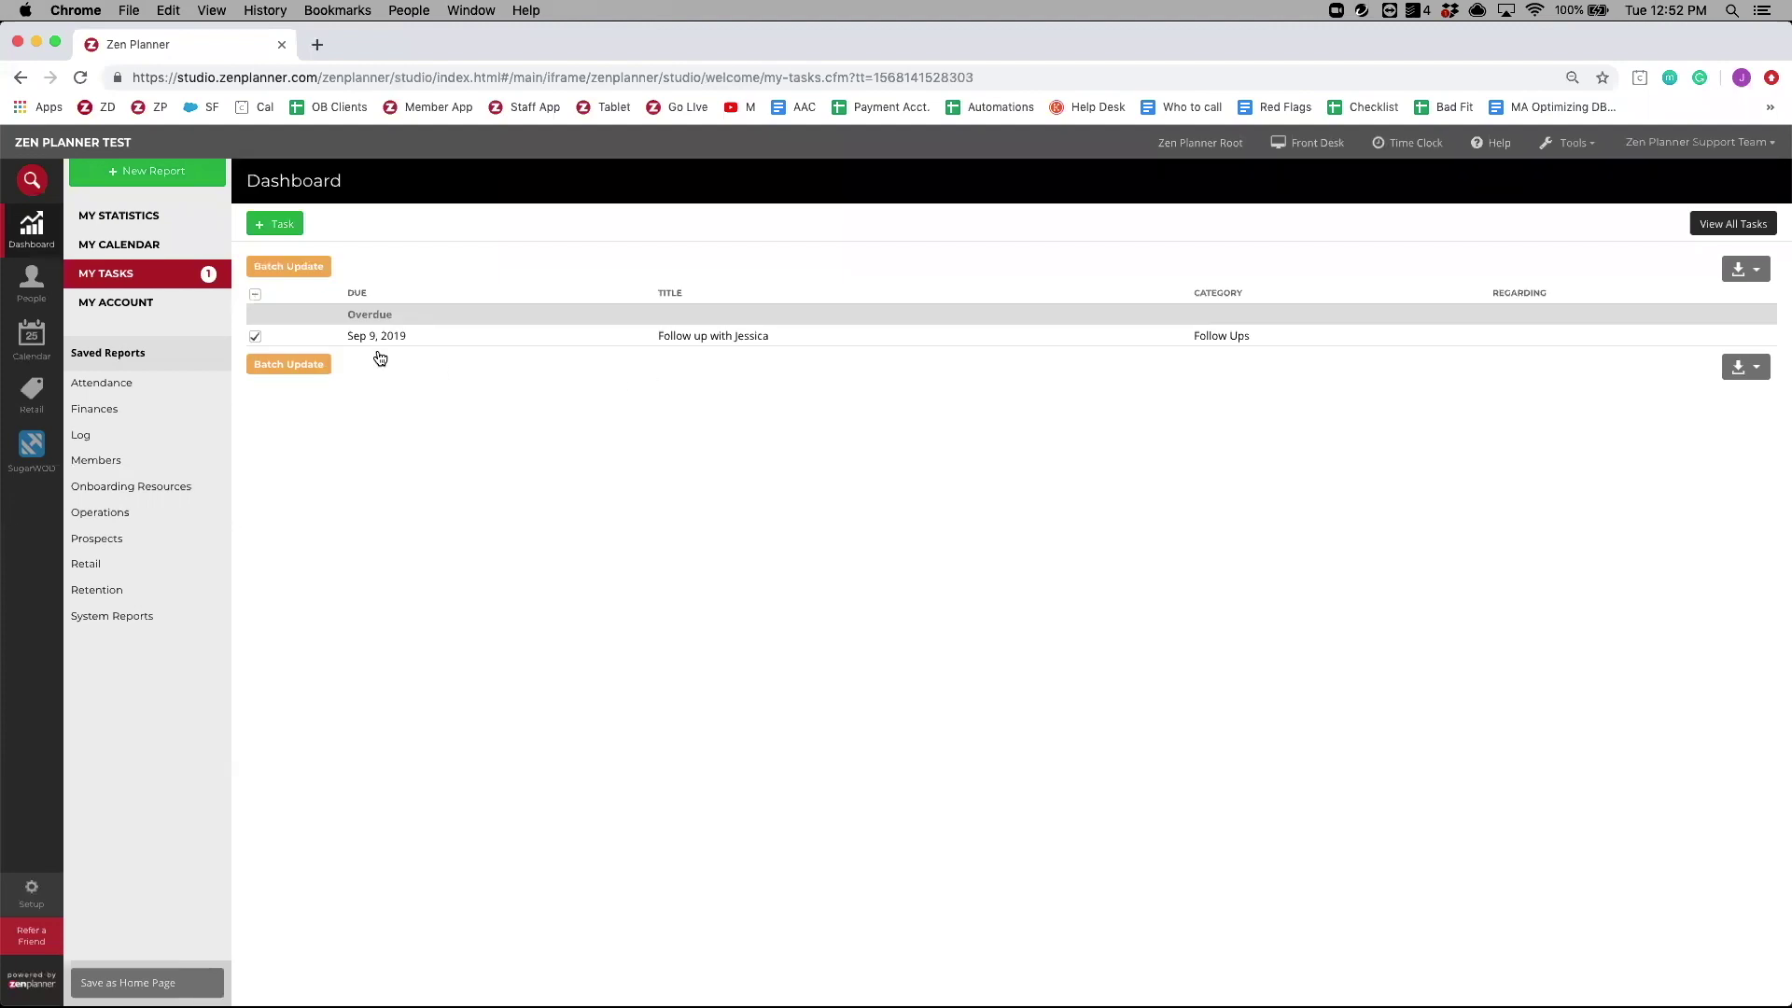
# - Review the task reminder email frequency options under Change Task Notifications in My Account, leaving them unchanged
pyautogui.click(116, 309)
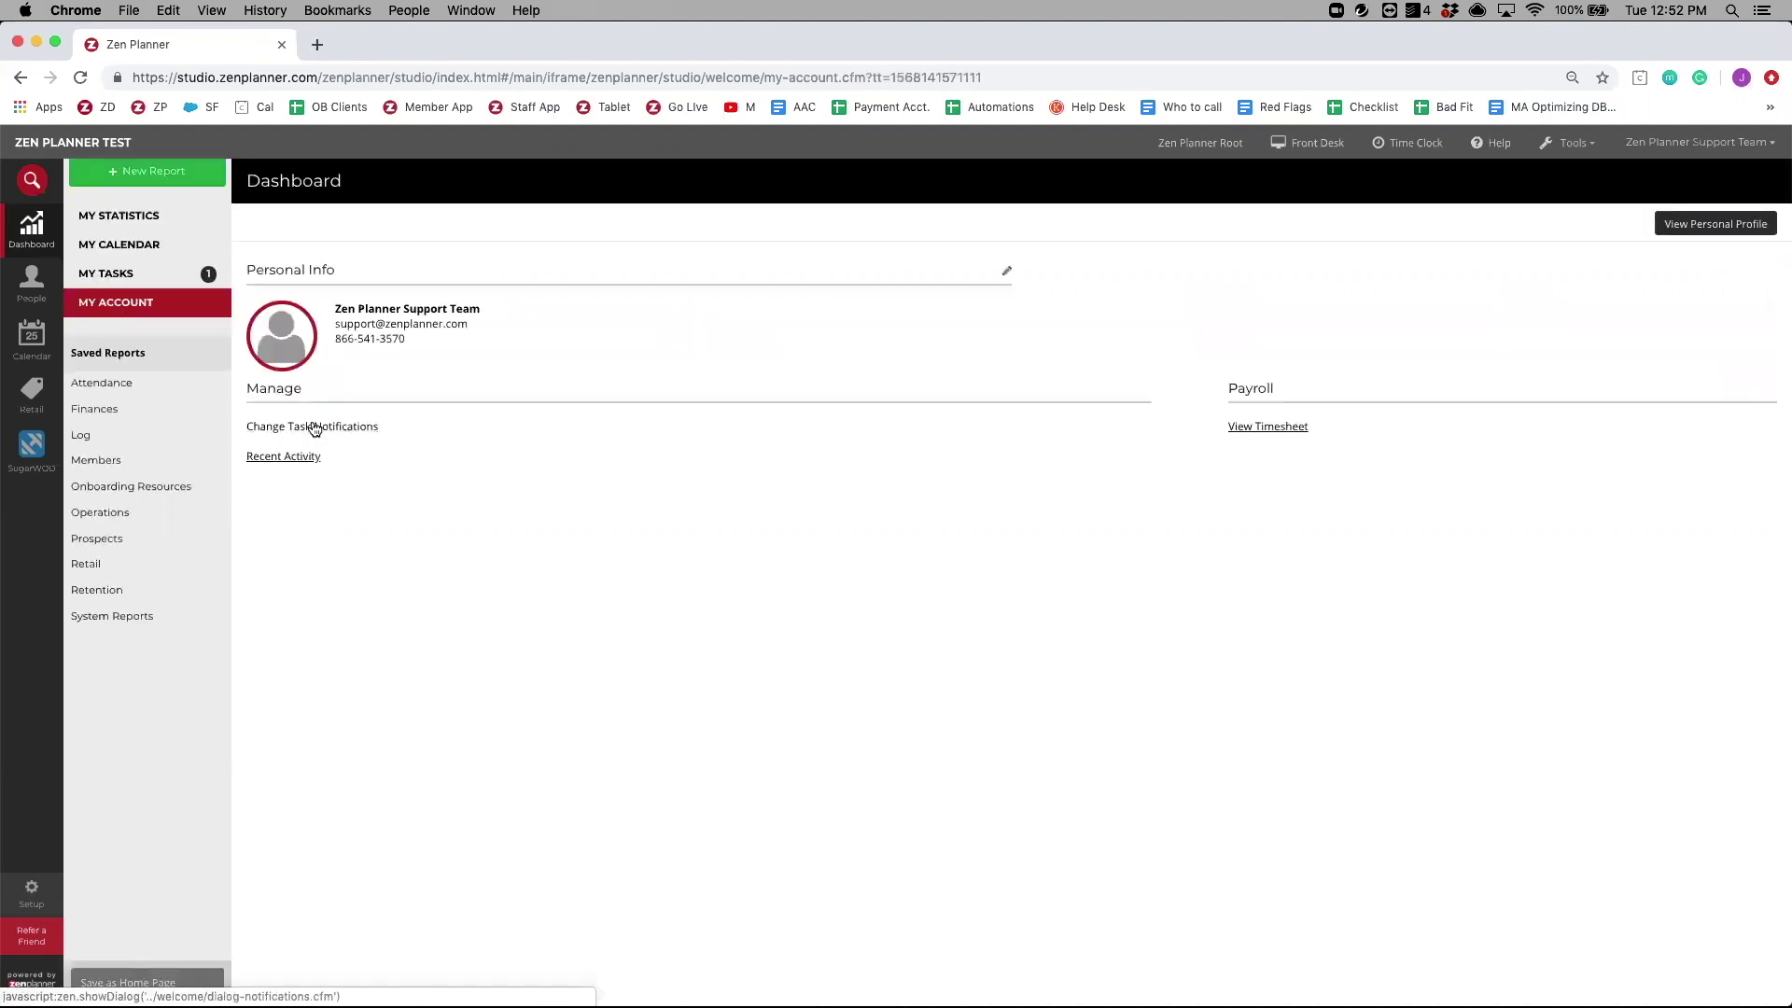
pyautogui.click(305, 426)
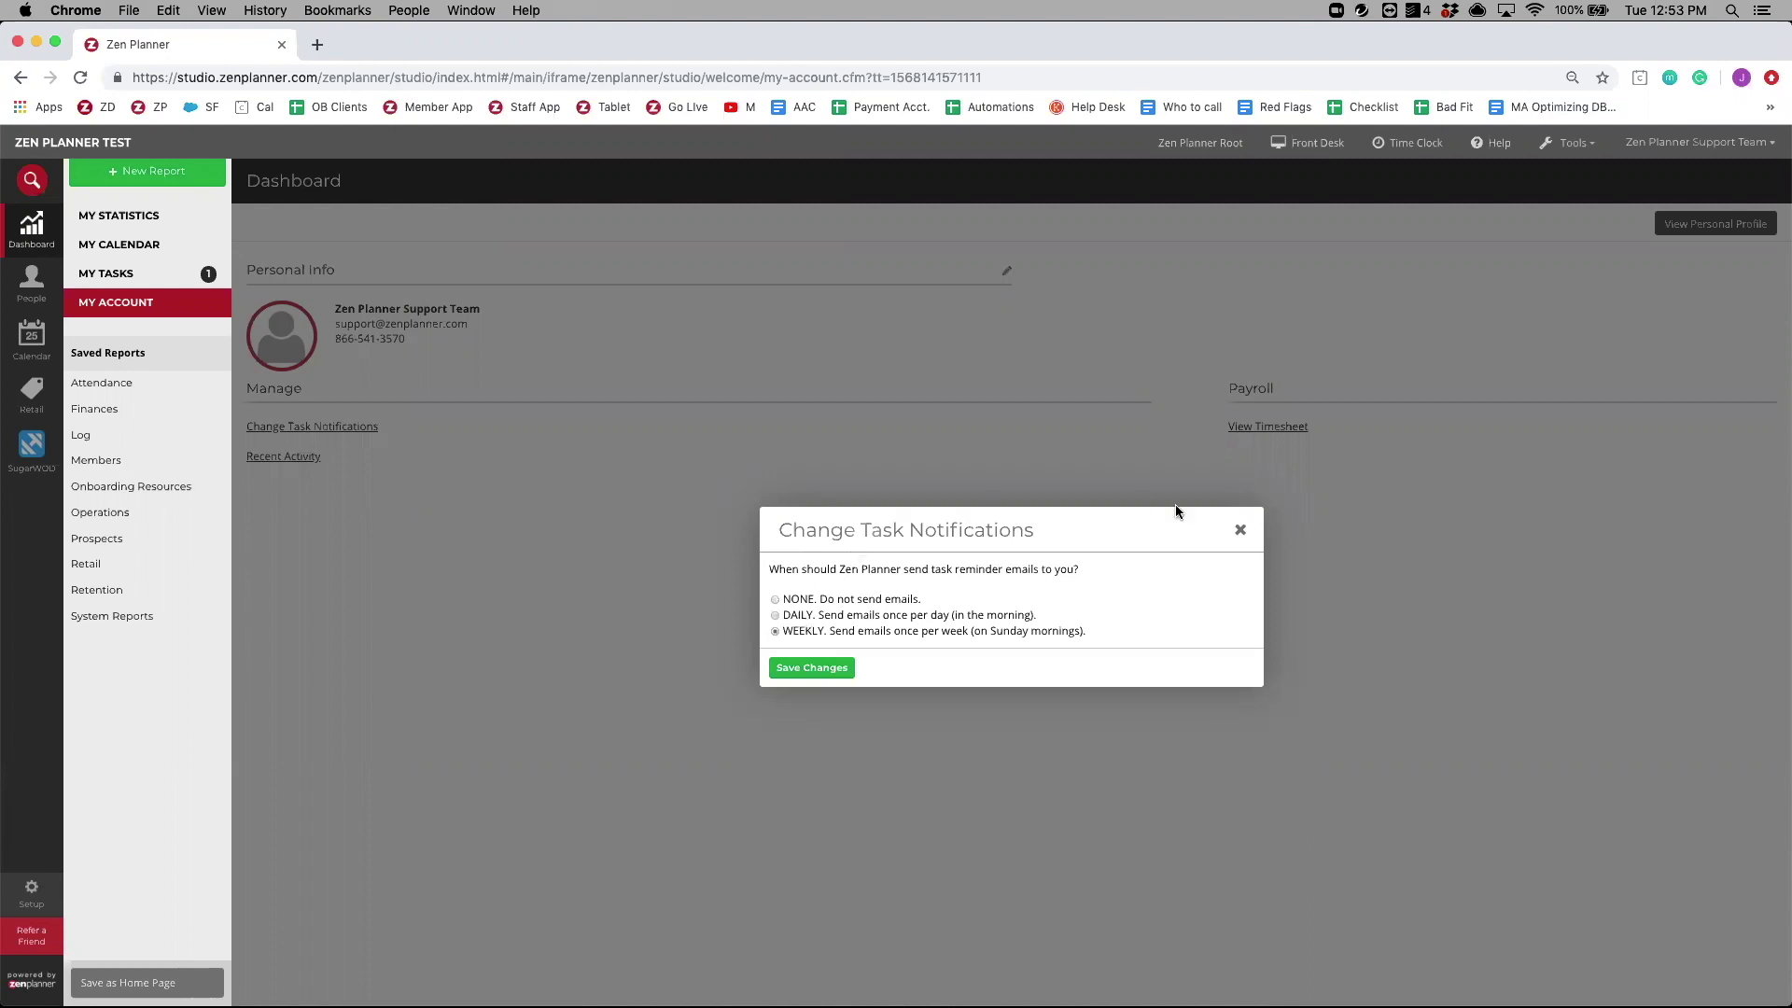
pyautogui.click(1241, 531)
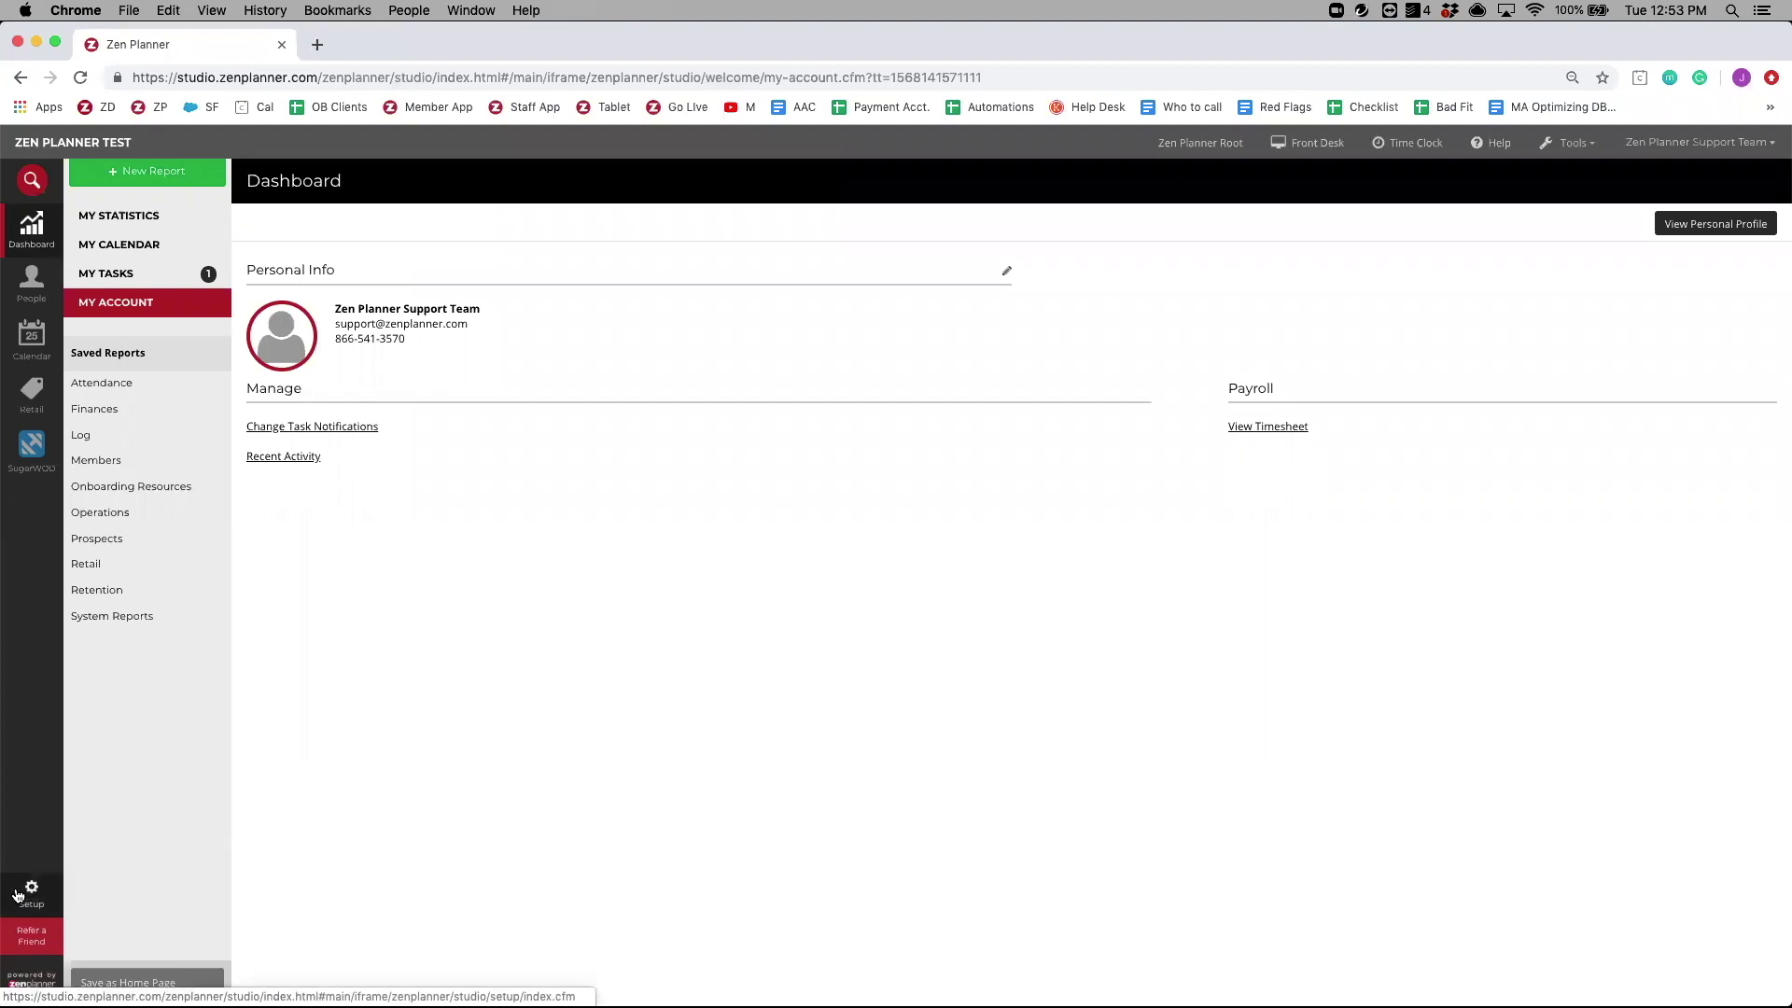
# - Add a new document template in Setup with the report type People and the format Email Message
pyautogui.click(21, 894)
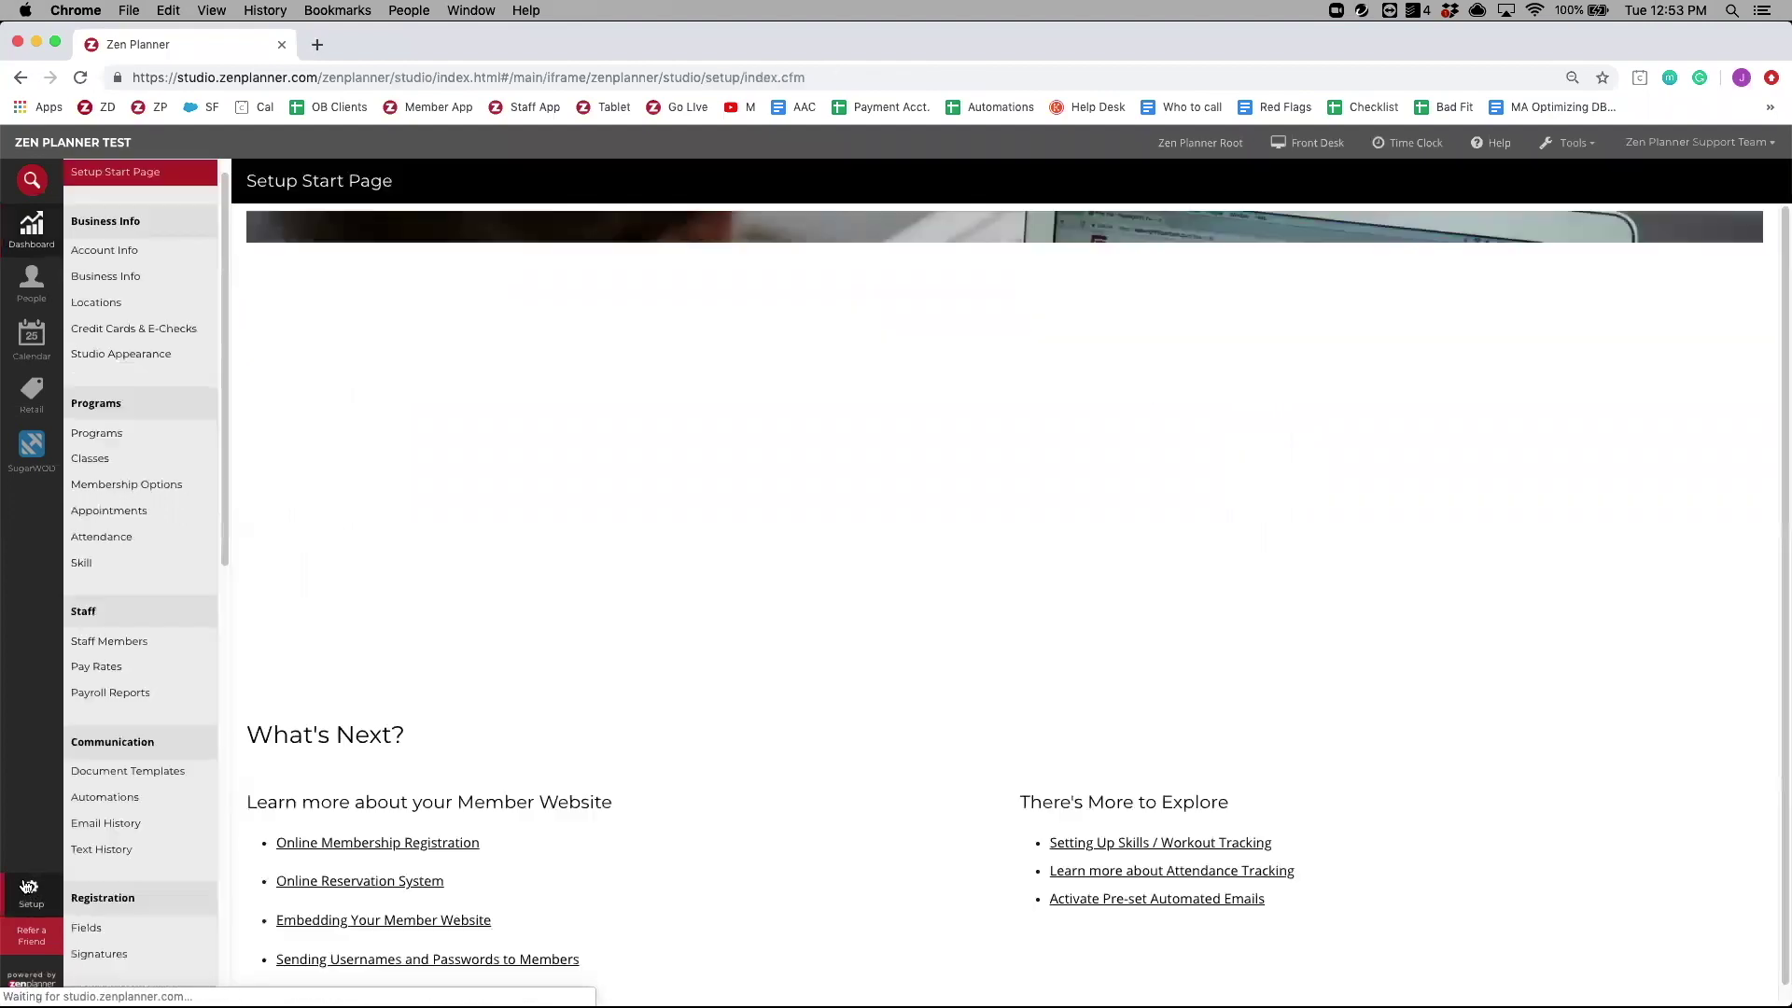
pyautogui.scroll(-3, 126, 581)
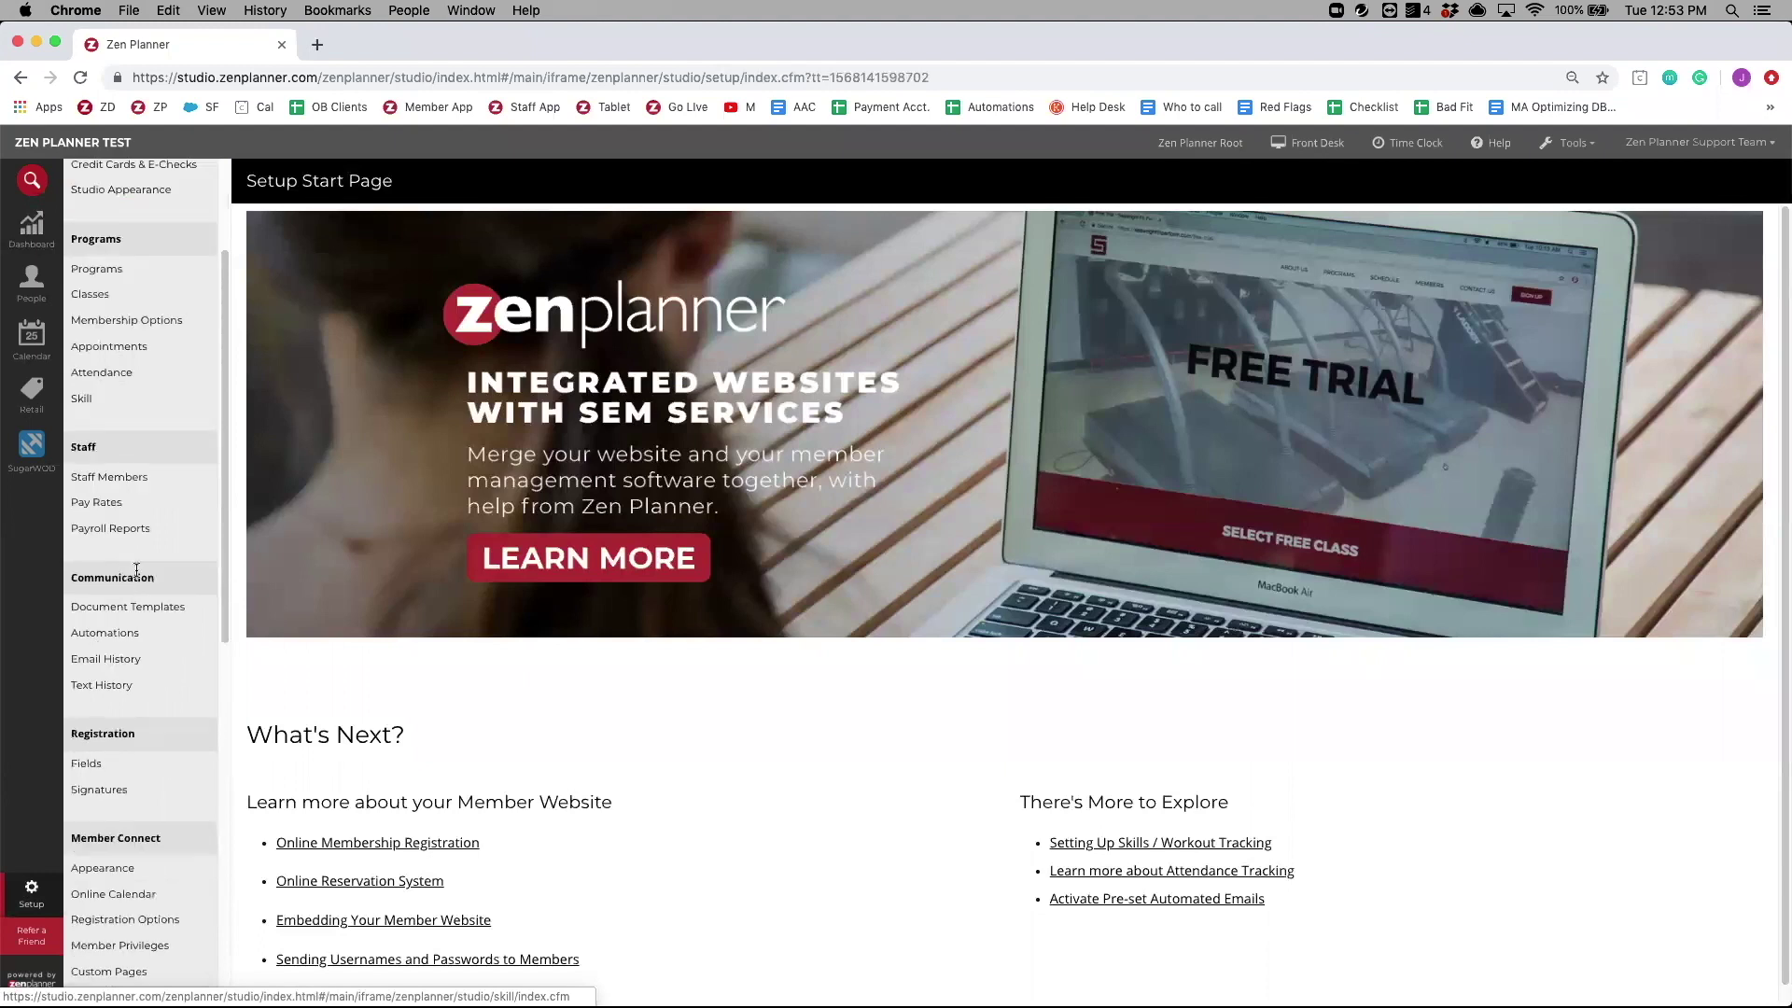
pyautogui.click(109, 608)
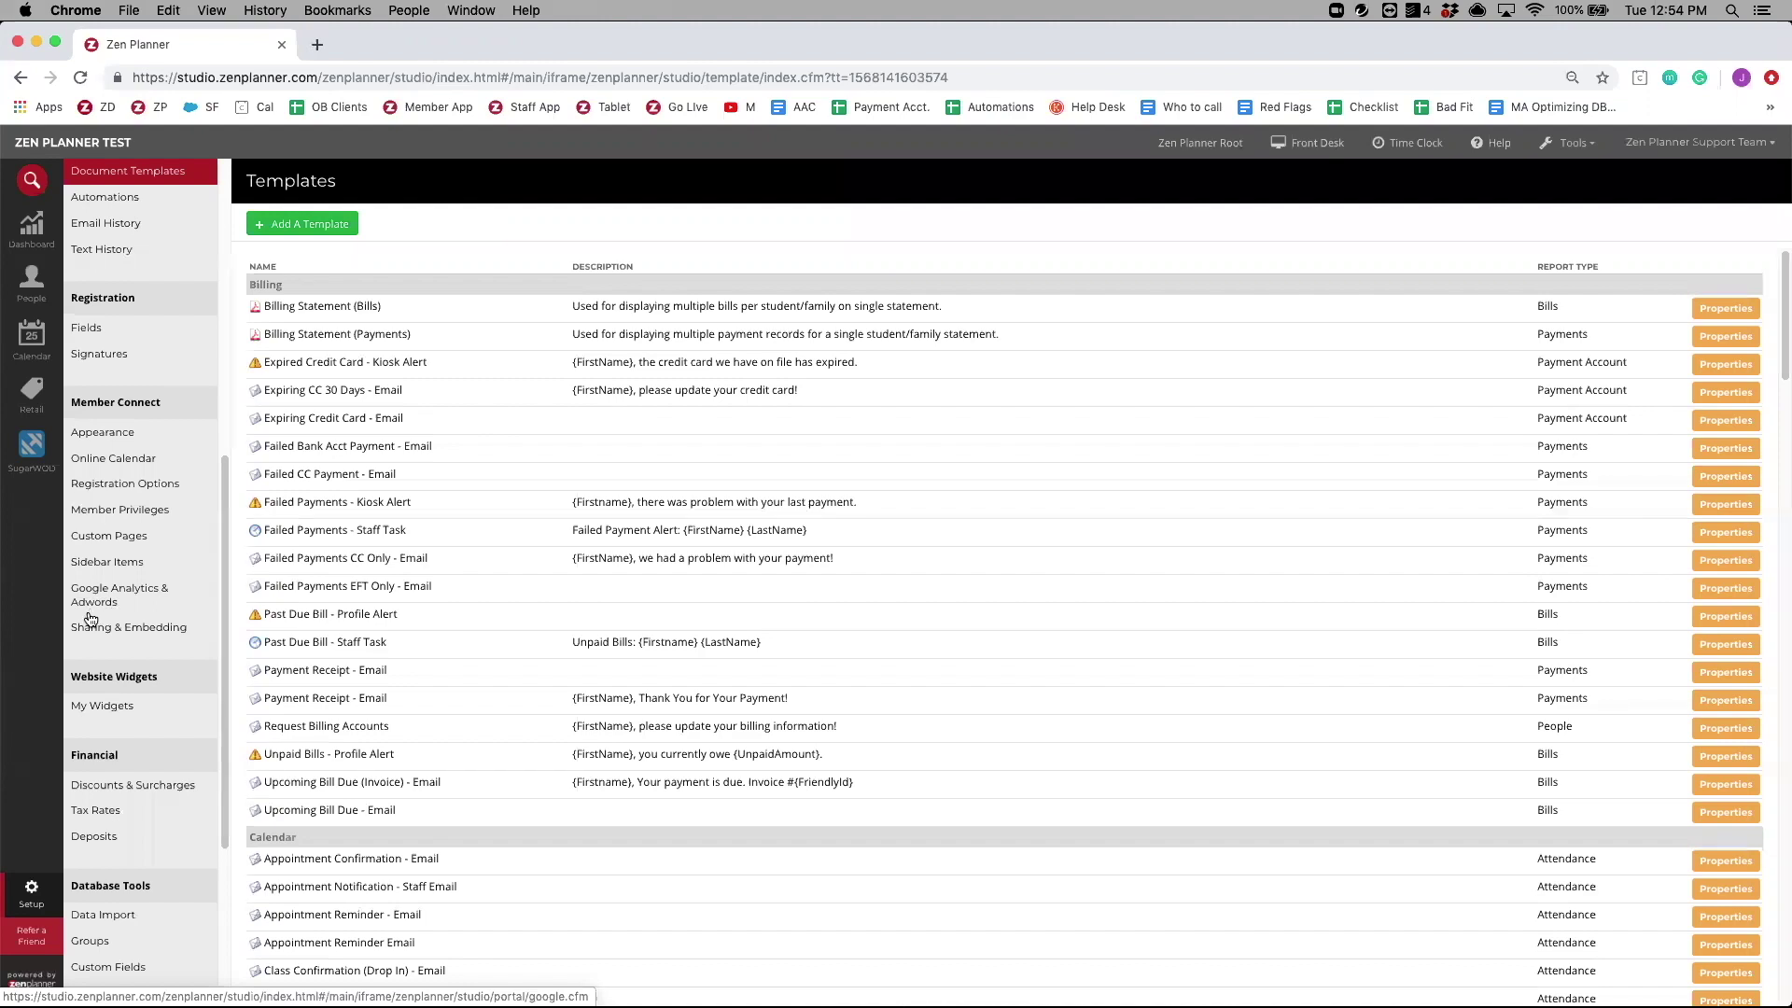
pyautogui.click(297, 227)
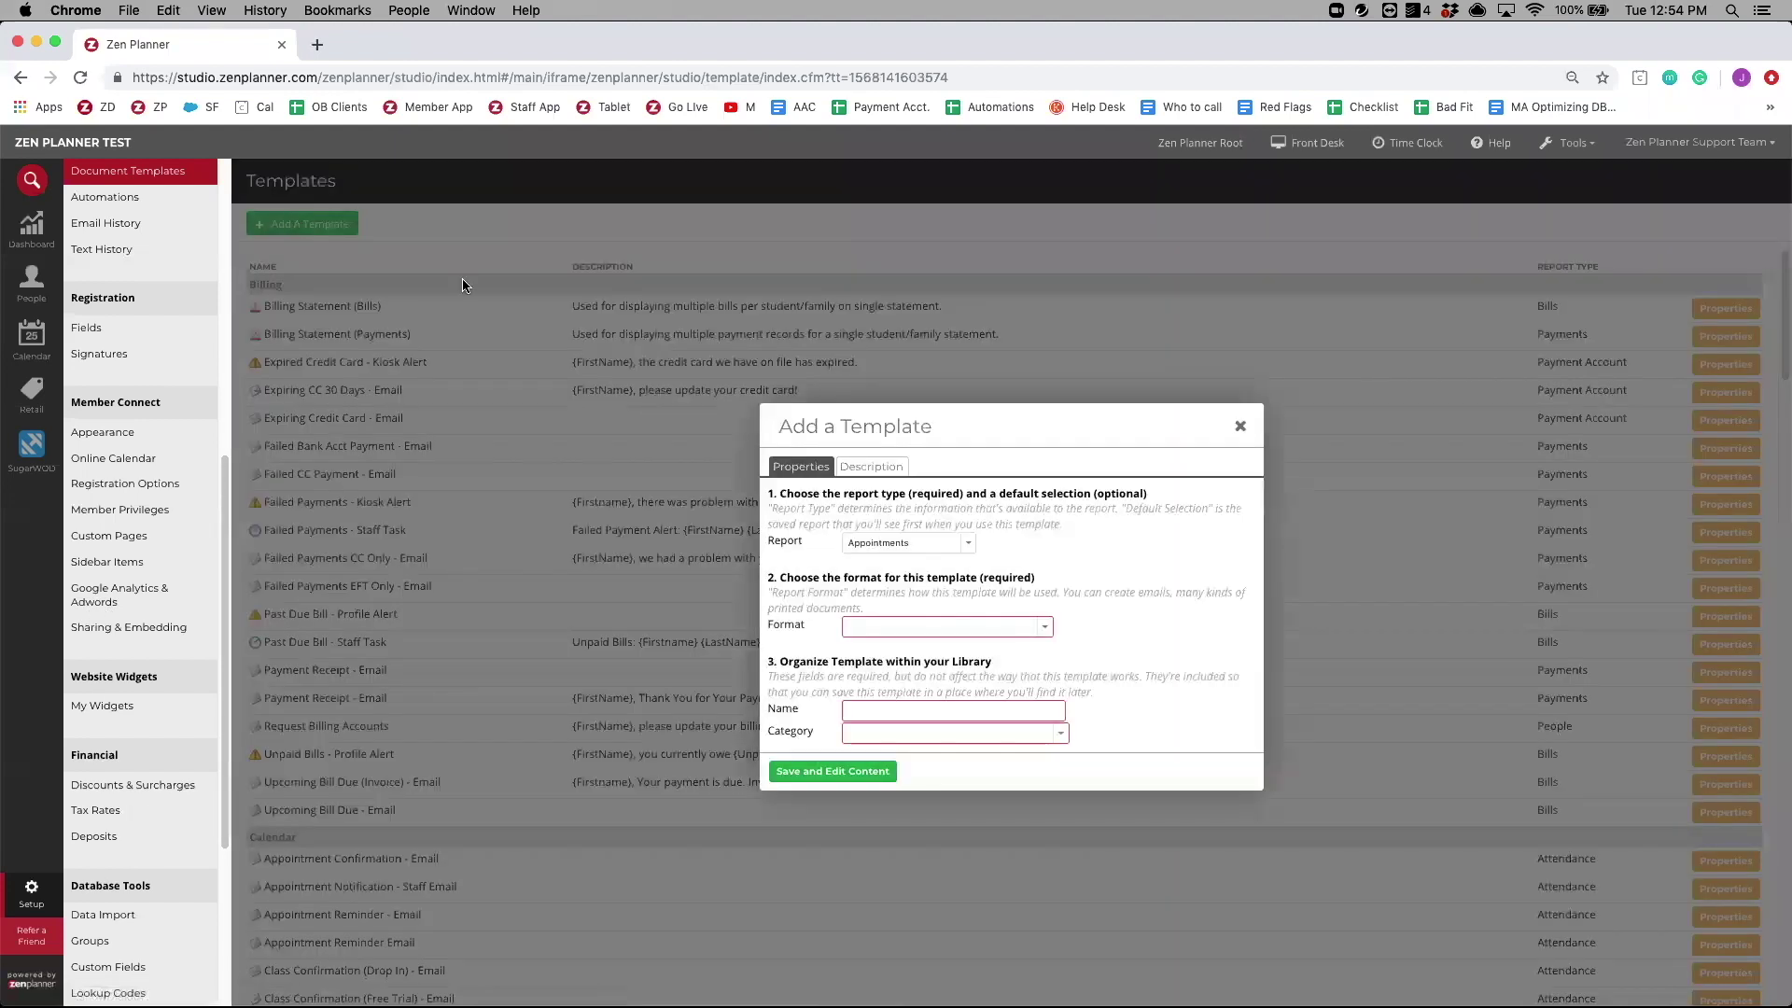
pyautogui.click(898, 543)
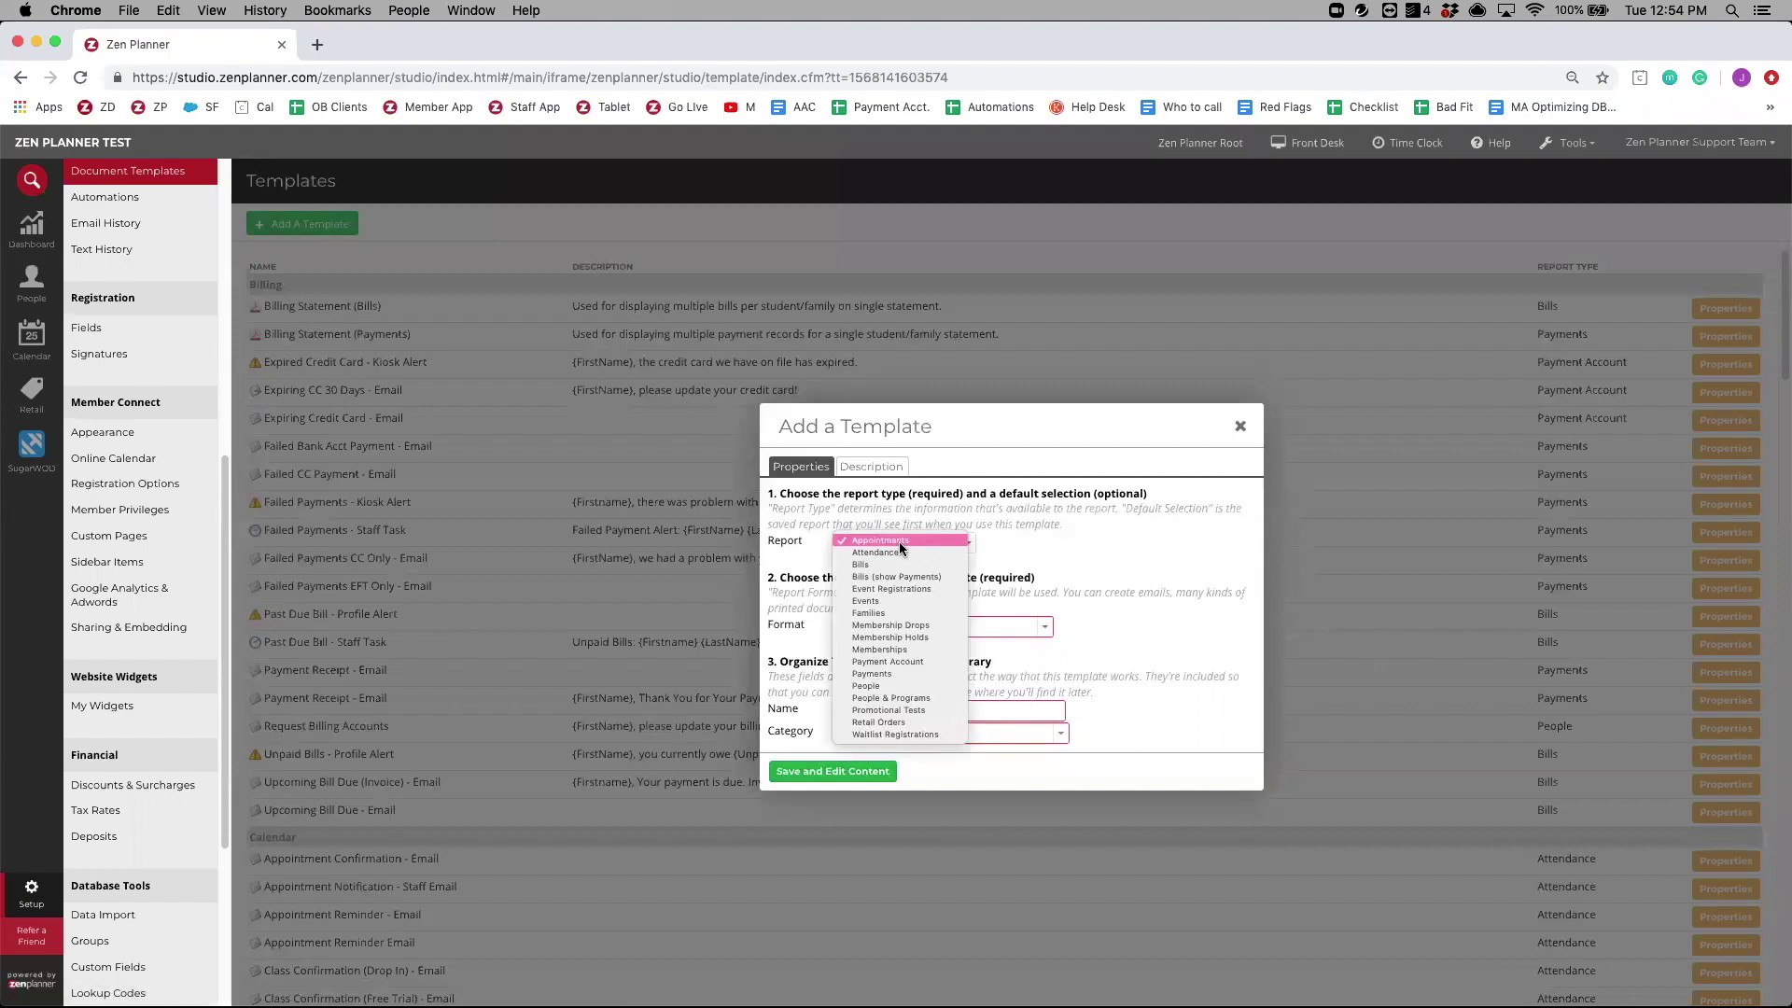
pyautogui.click(894, 685)
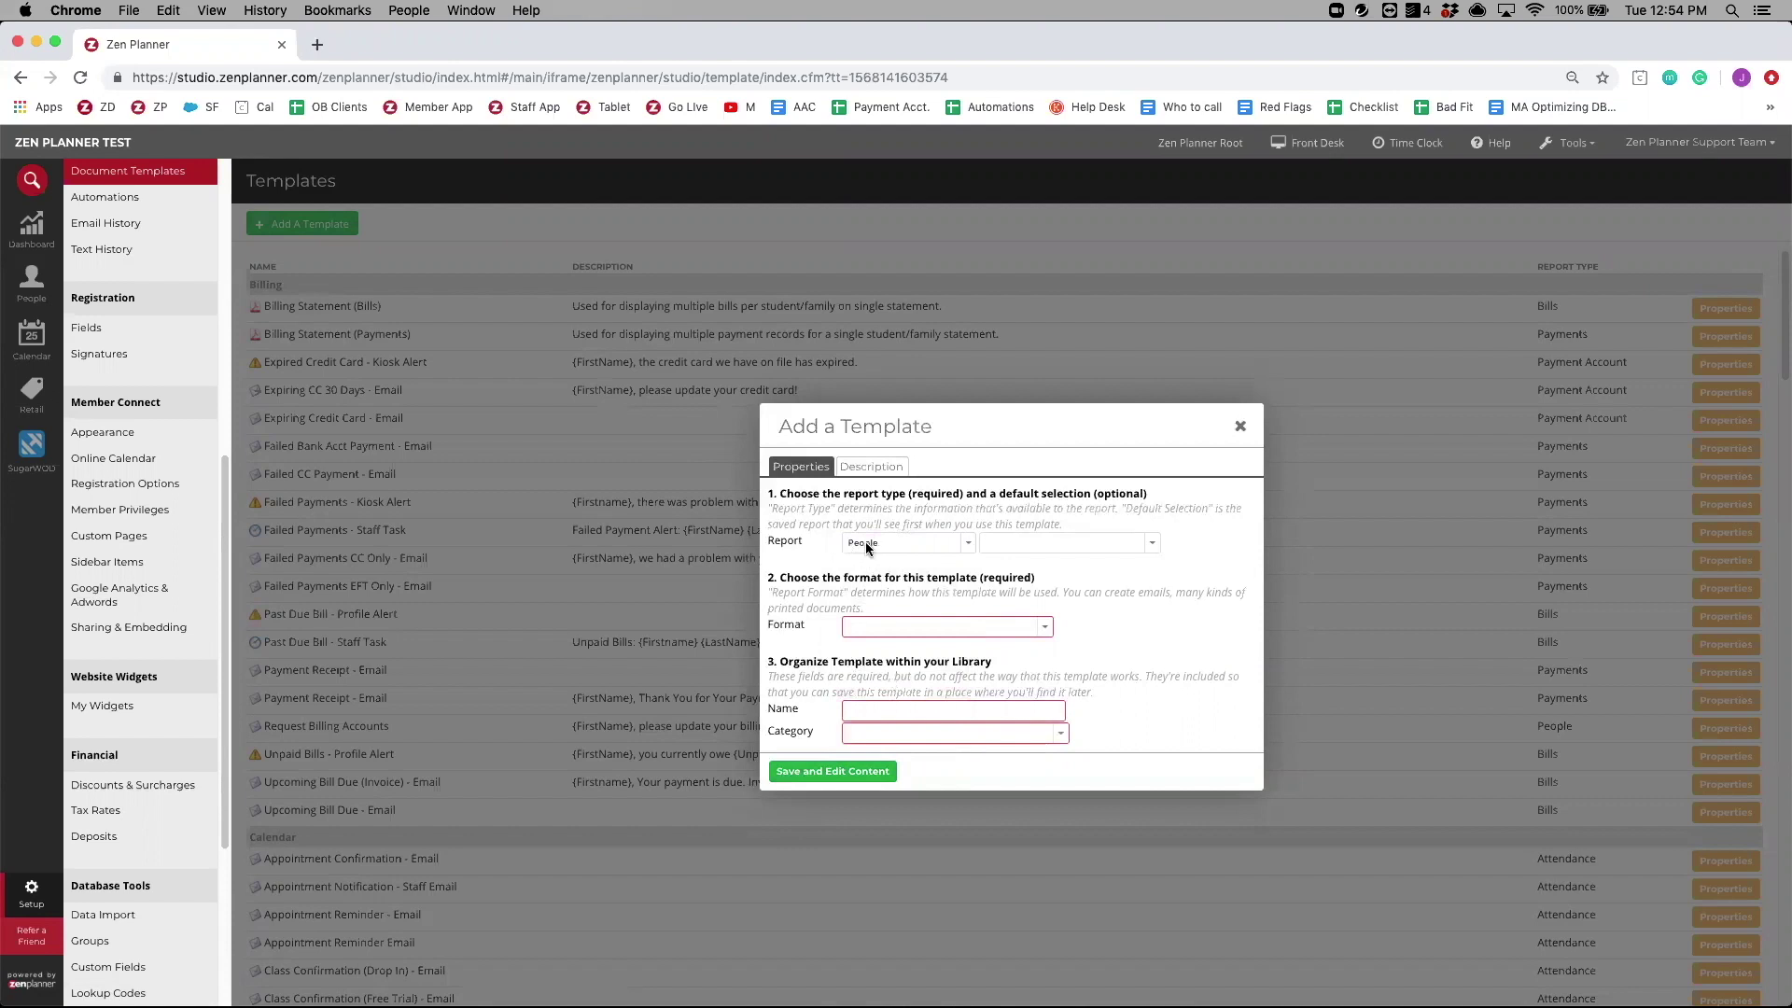
pyautogui.click(880, 625)
# - Name the template Announcement, assign it to a new category called A Custom, and save it to edit its content
pyautogui.write('Annoucement')
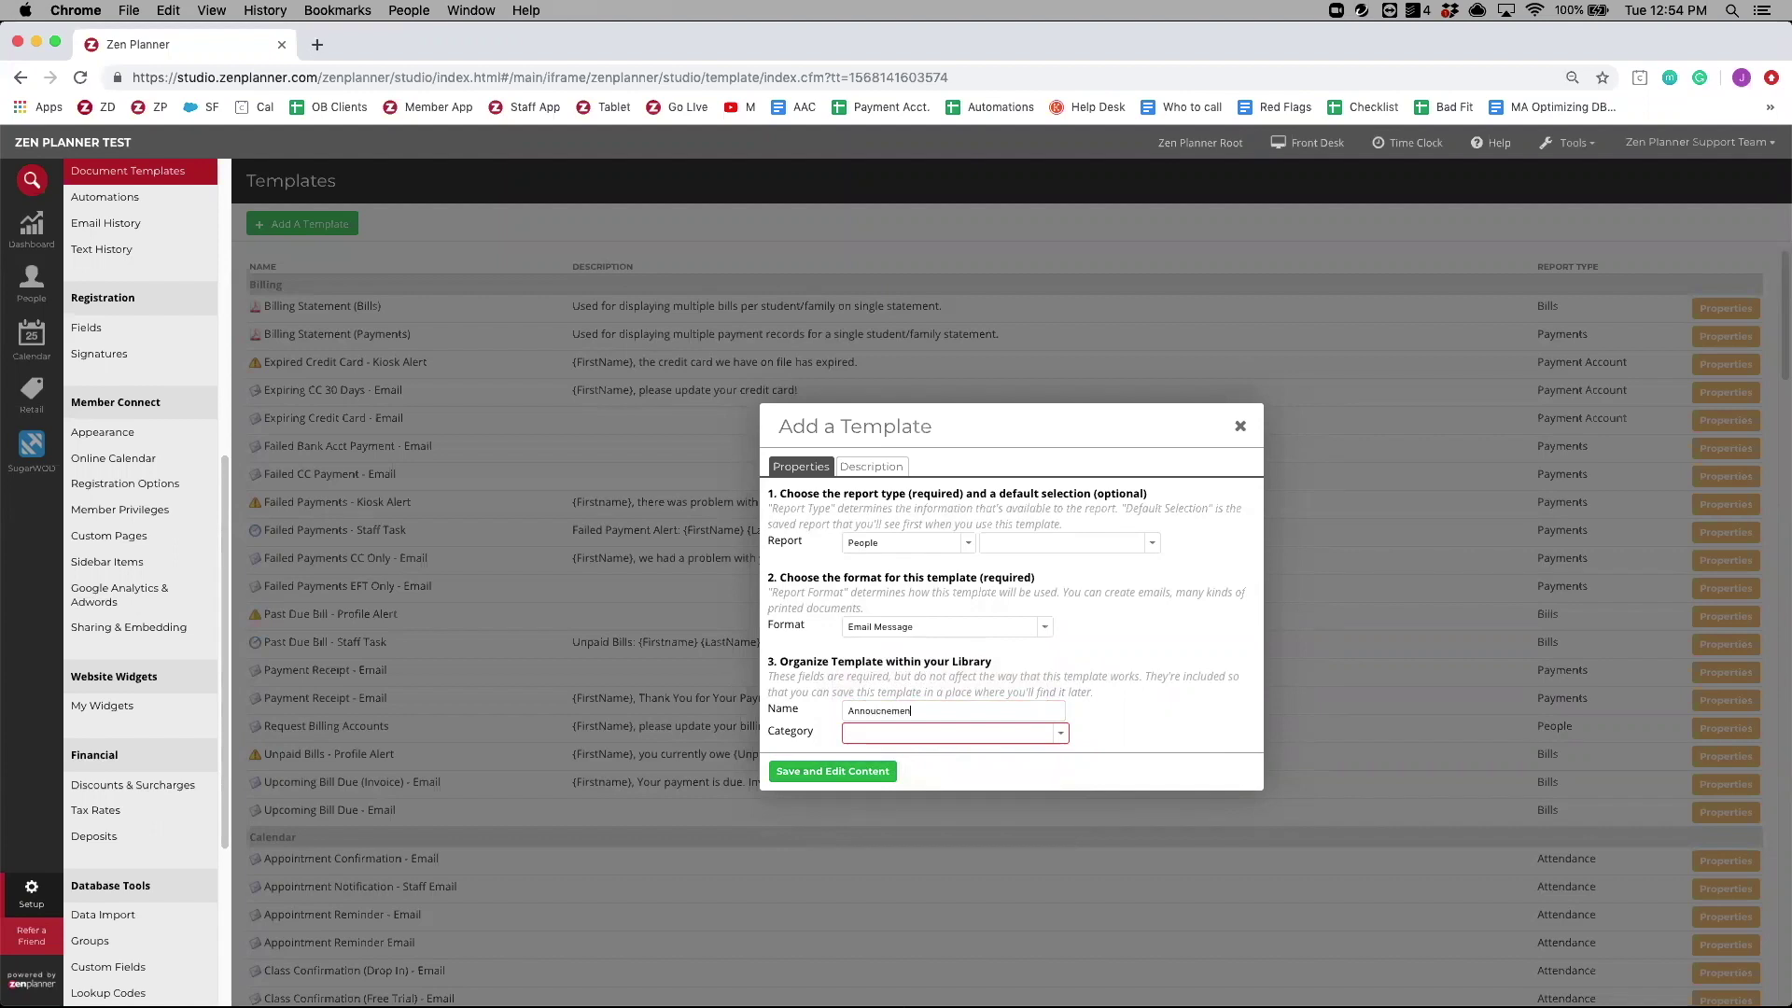
pyautogui.click(898, 733)
pyautogui.click(898, 731)
pyautogui.click(875, 711)
pyautogui.write('n')
pyautogui.click(993, 733)
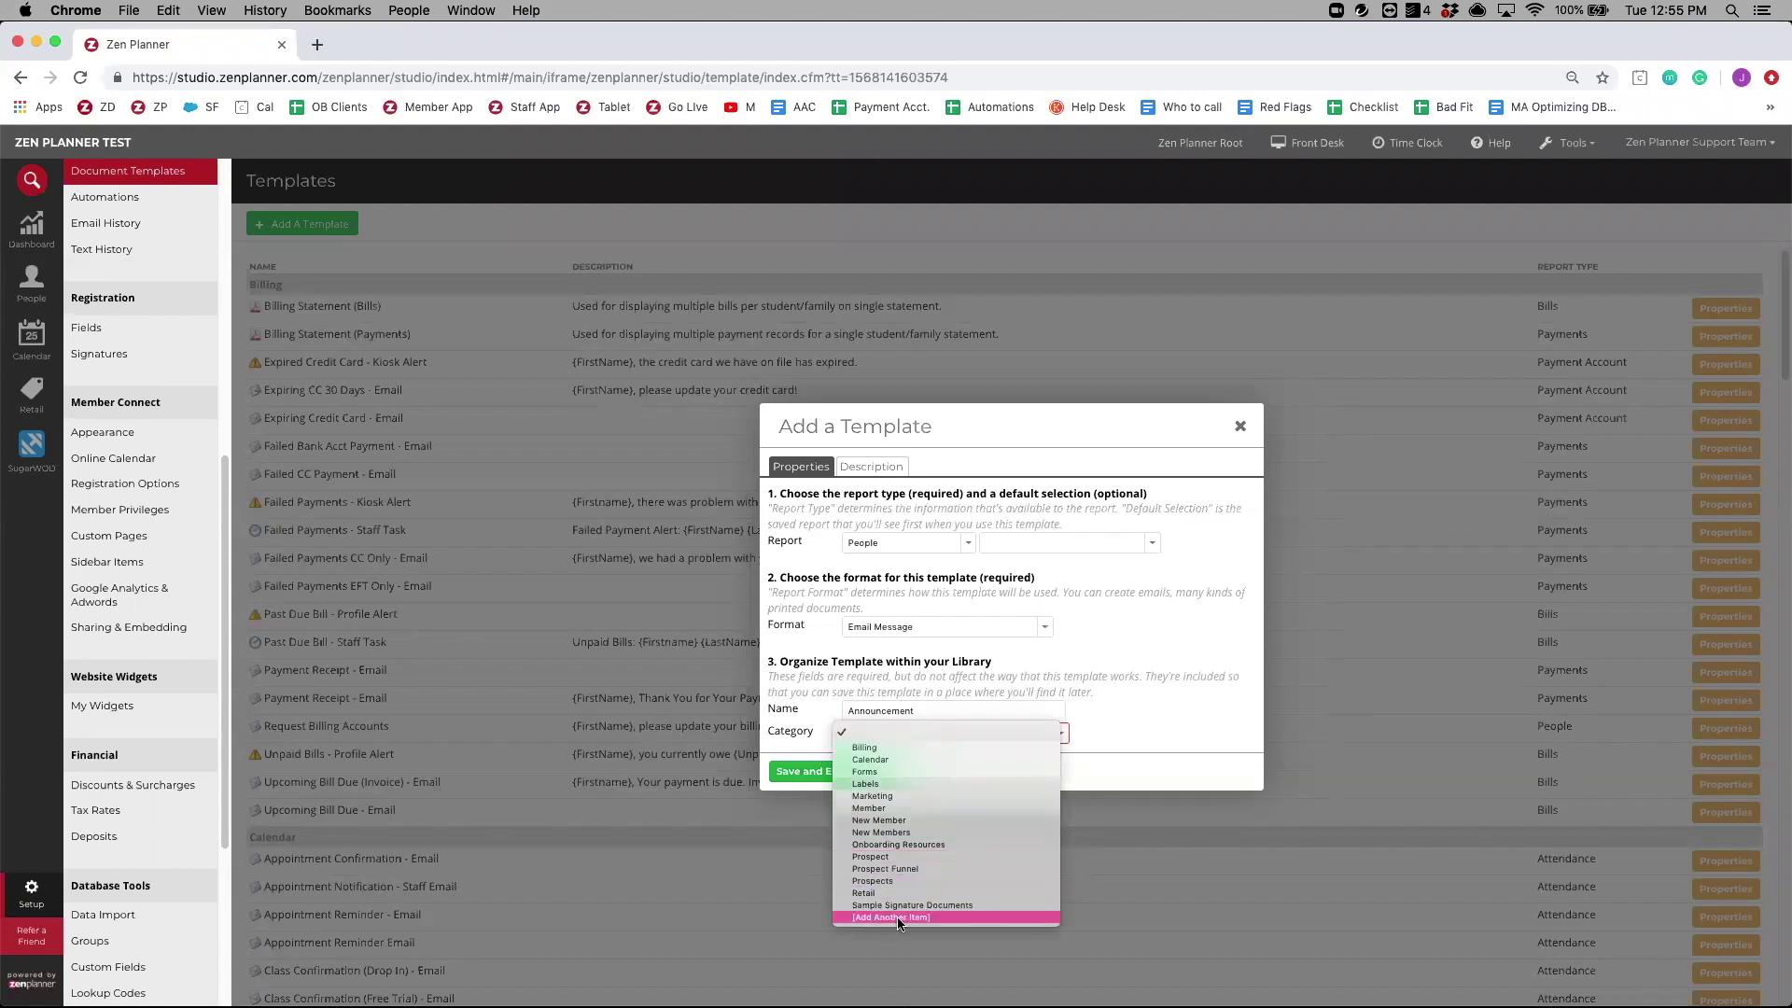
pyautogui.click(899, 918)
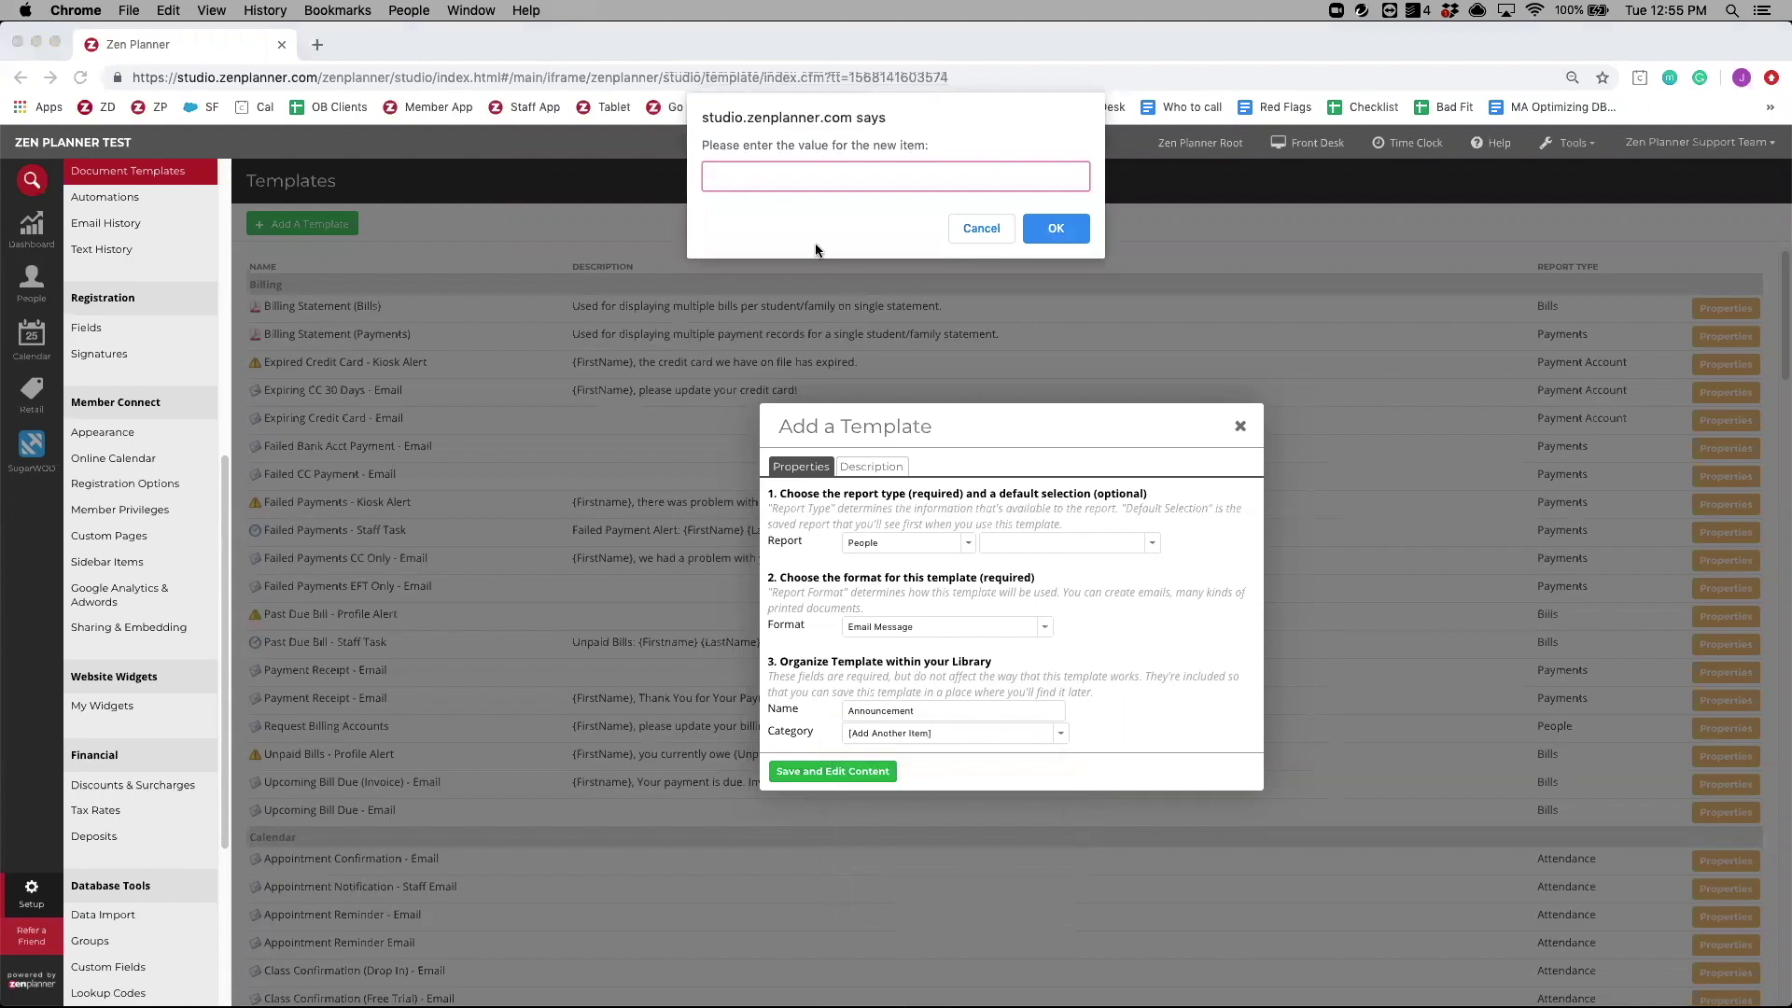
pyautogui.write('A Custom')
pyautogui.click(1056, 228)
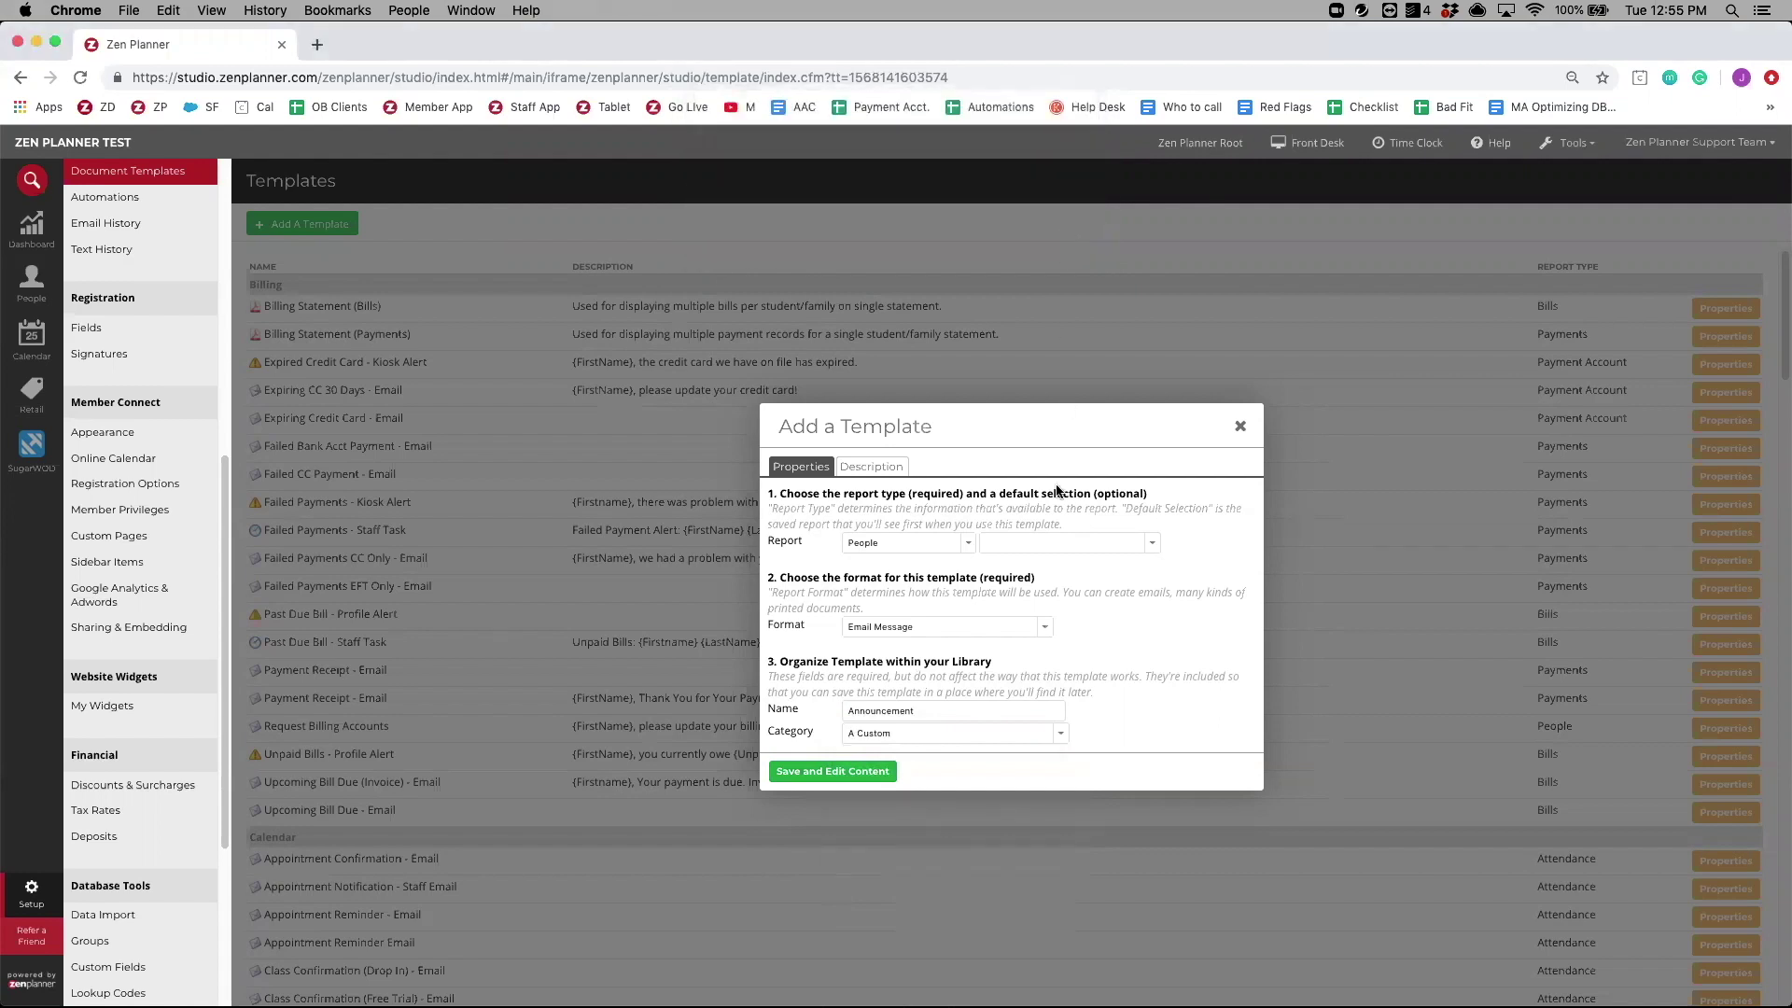
pyautogui.click(820, 773)
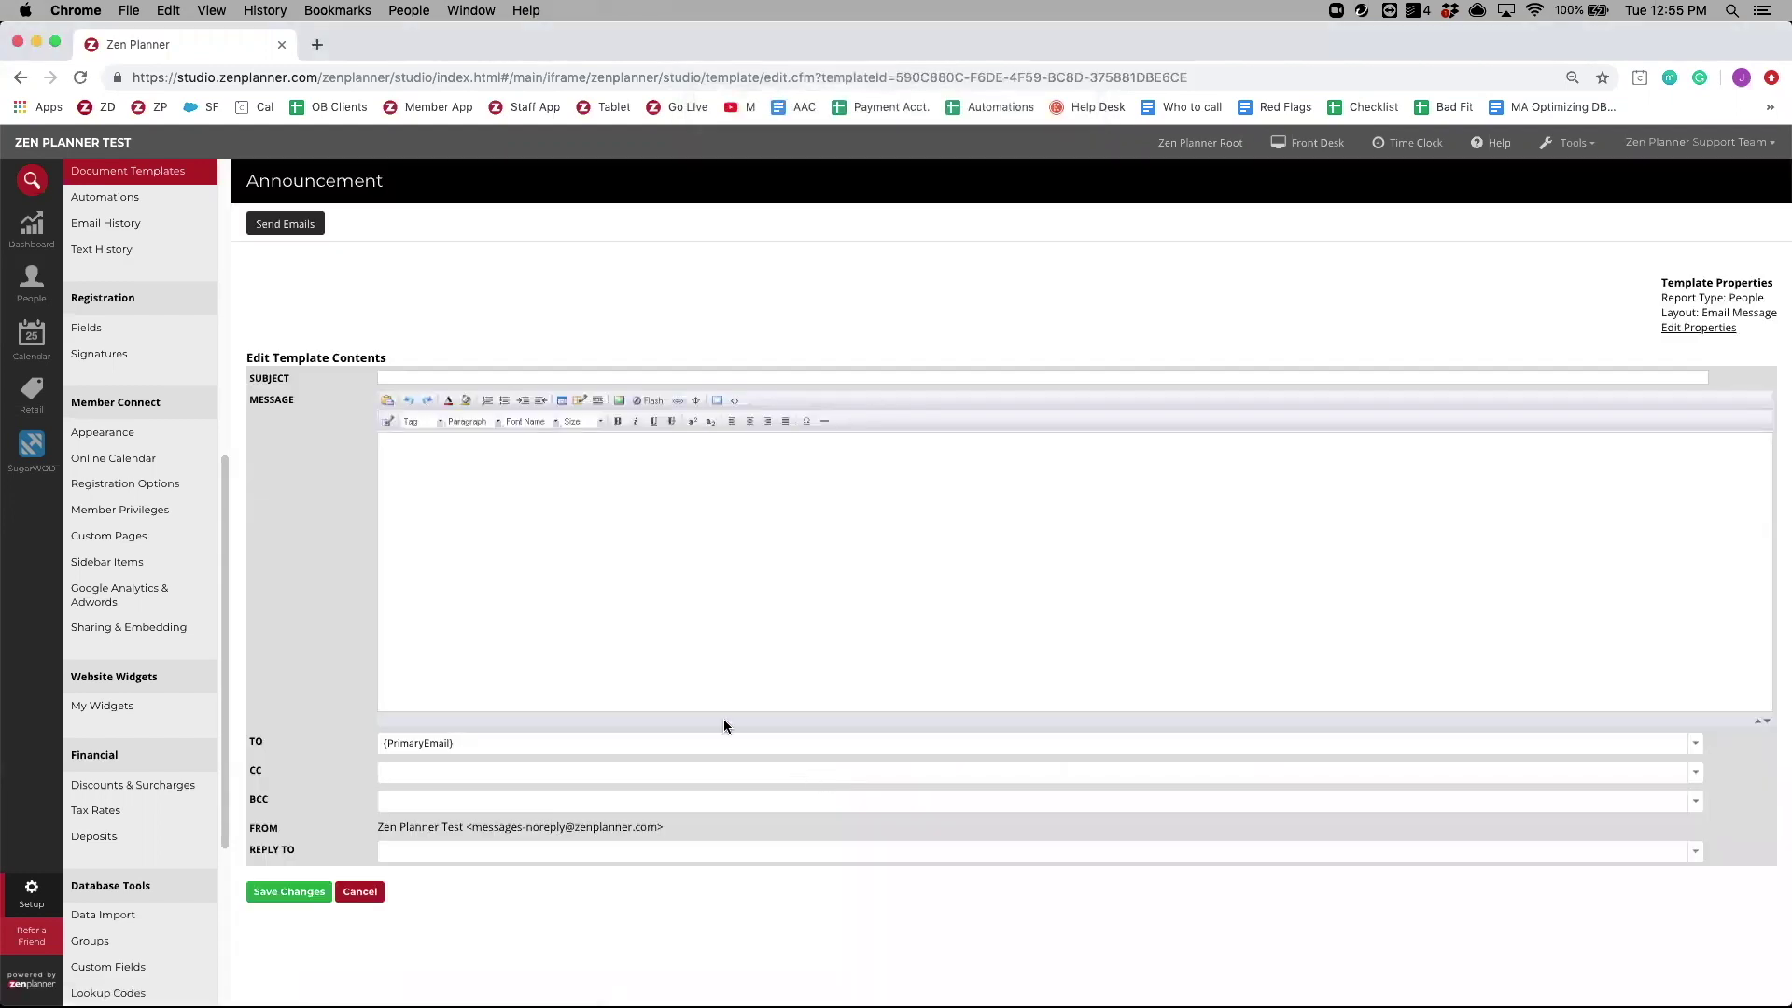
# - Write the message body as "Hello {FirstName}," using the FirstName tag, followed by "type in your message here" on a new line
pyautogui.click(413, 459)
pyautogui.click(420, 425)
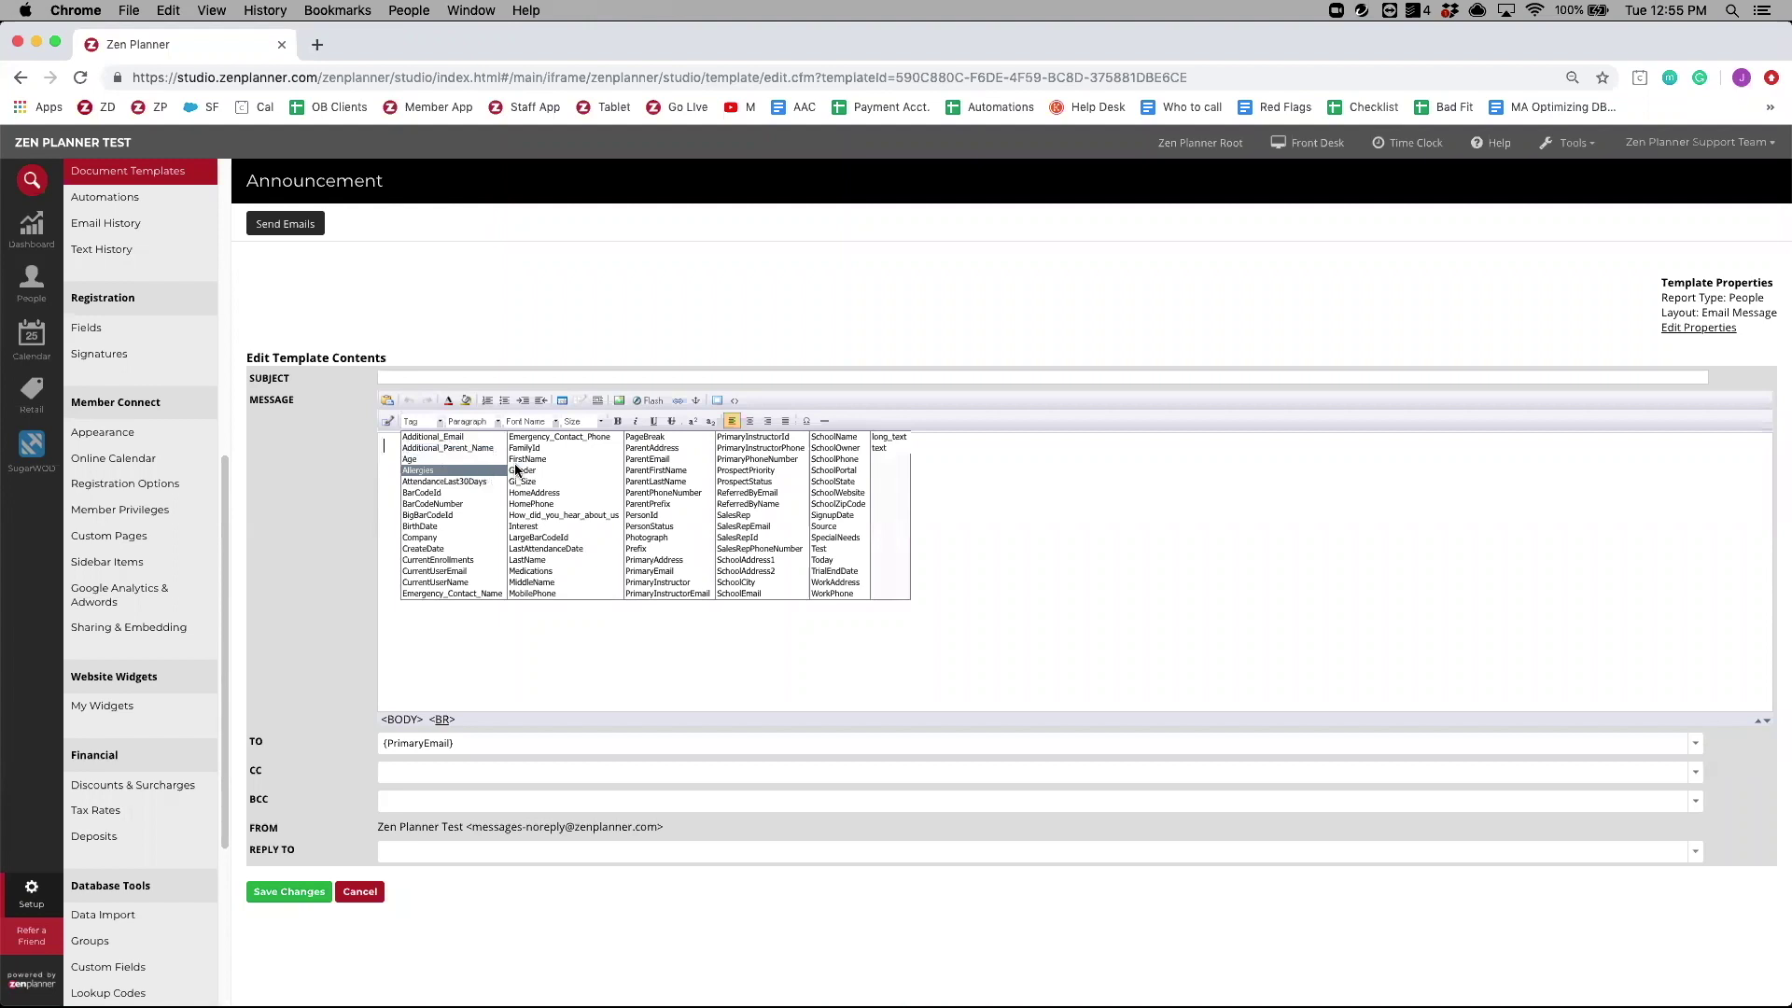
pyautogui.click(527, 459)
pyautogui.click(383, 446)
pyautogui.write('Hello {FirstName')
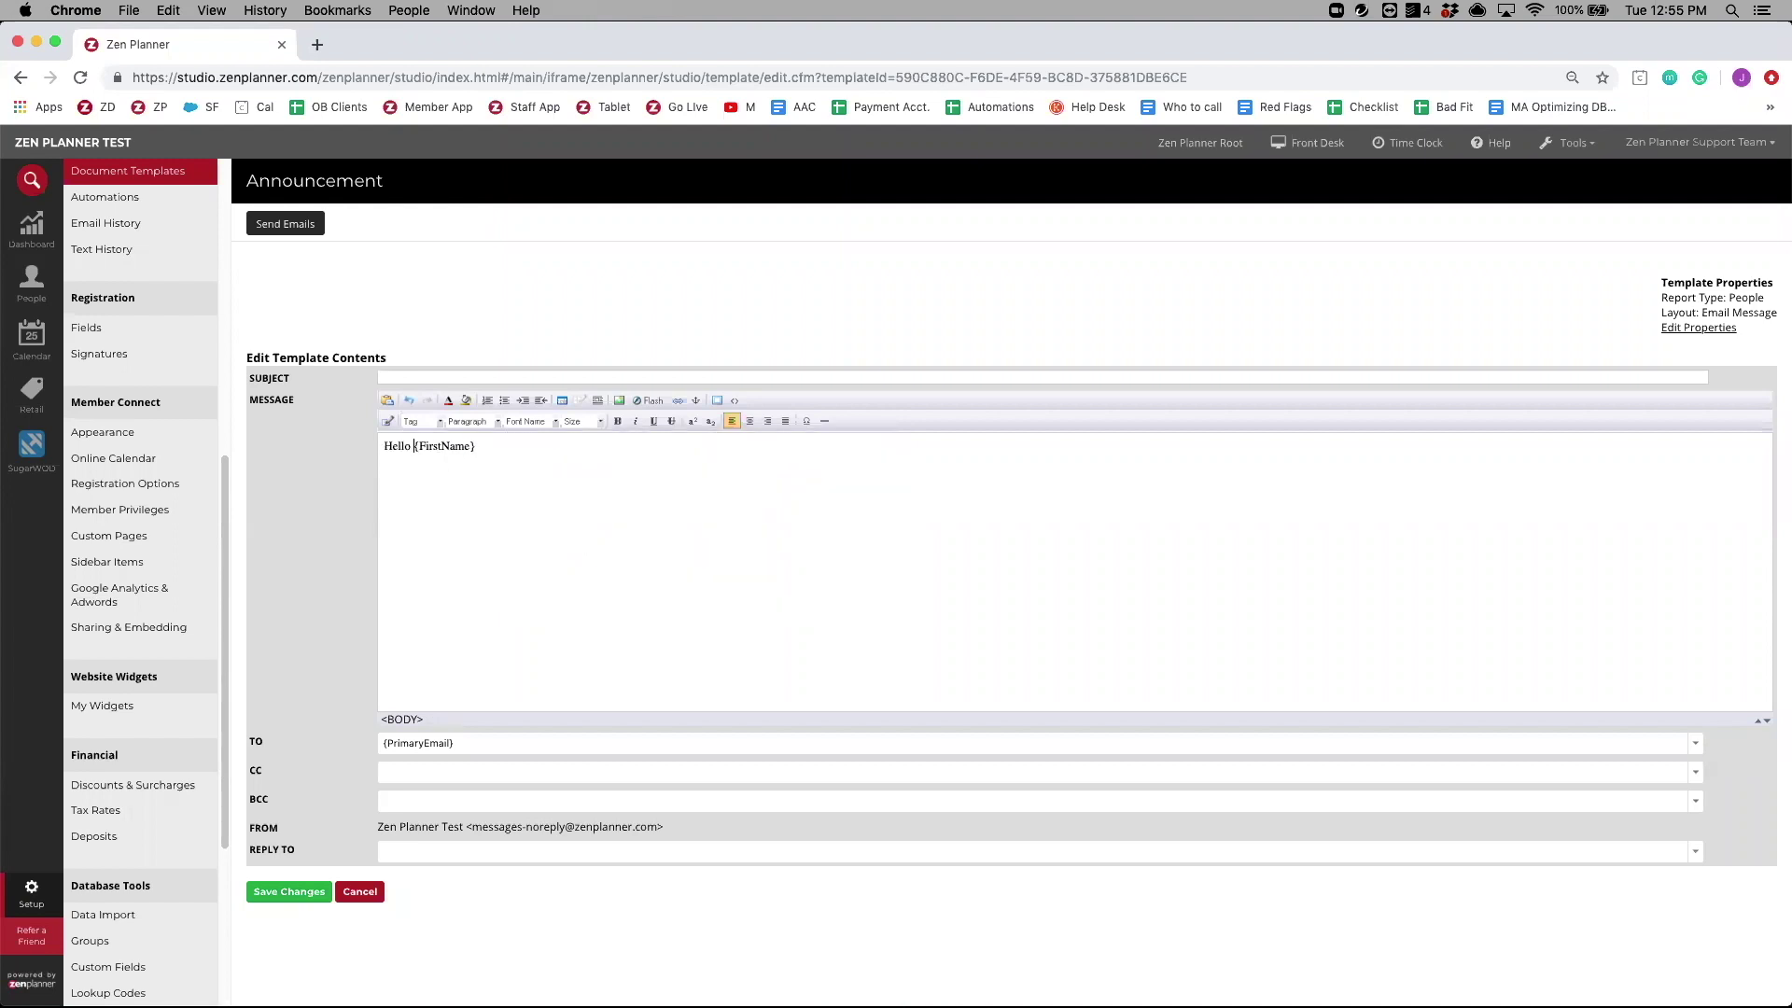
pyautogui.click(492, 445)
pyautogui.write(',')
pyautogui.press('Return')
pyautogui.write('type in your message here')
# - Set the subject to "{FirstName}, exciting news!!" with the tag copied from the message, leave Reply To blank, and save the template
pyautogui.click(402, 377)
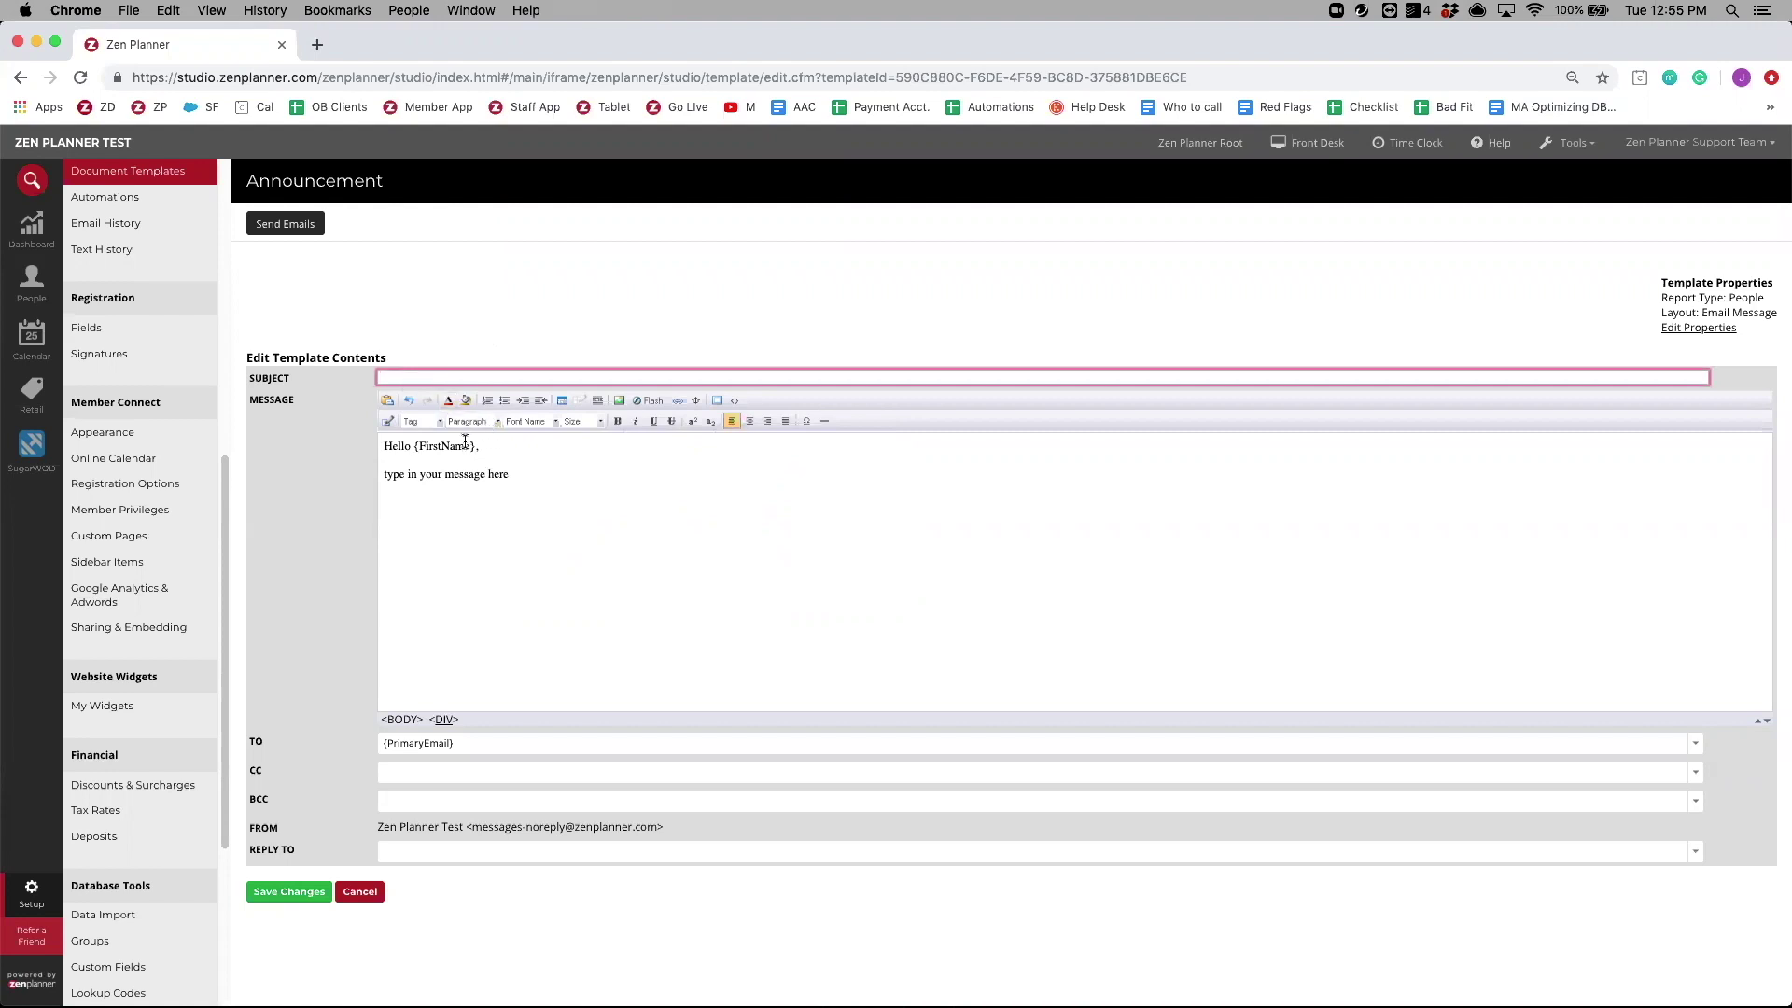
pyautogui.moveTo(476, 446); pyautogui.dragTo(411, 446)
pyautogui.press('super+c')
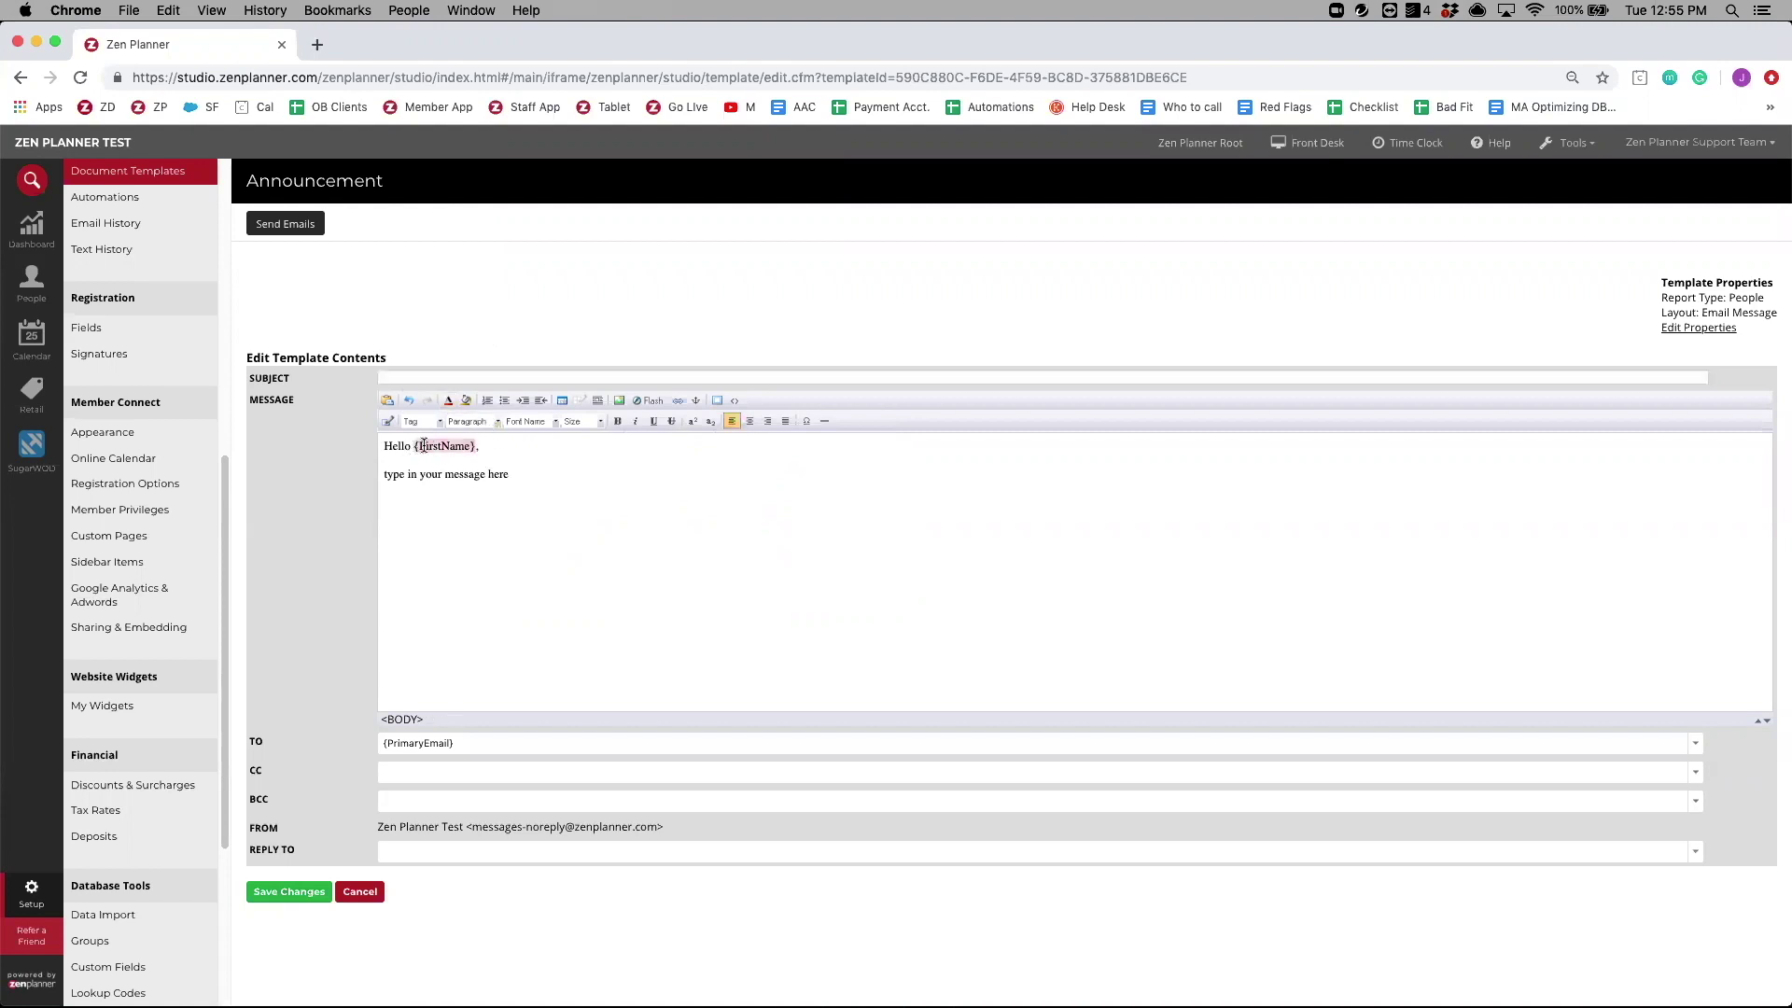
pyautogui.click(398, 377)
pyautogui.press('super+v')
pyautogui.write(', e')
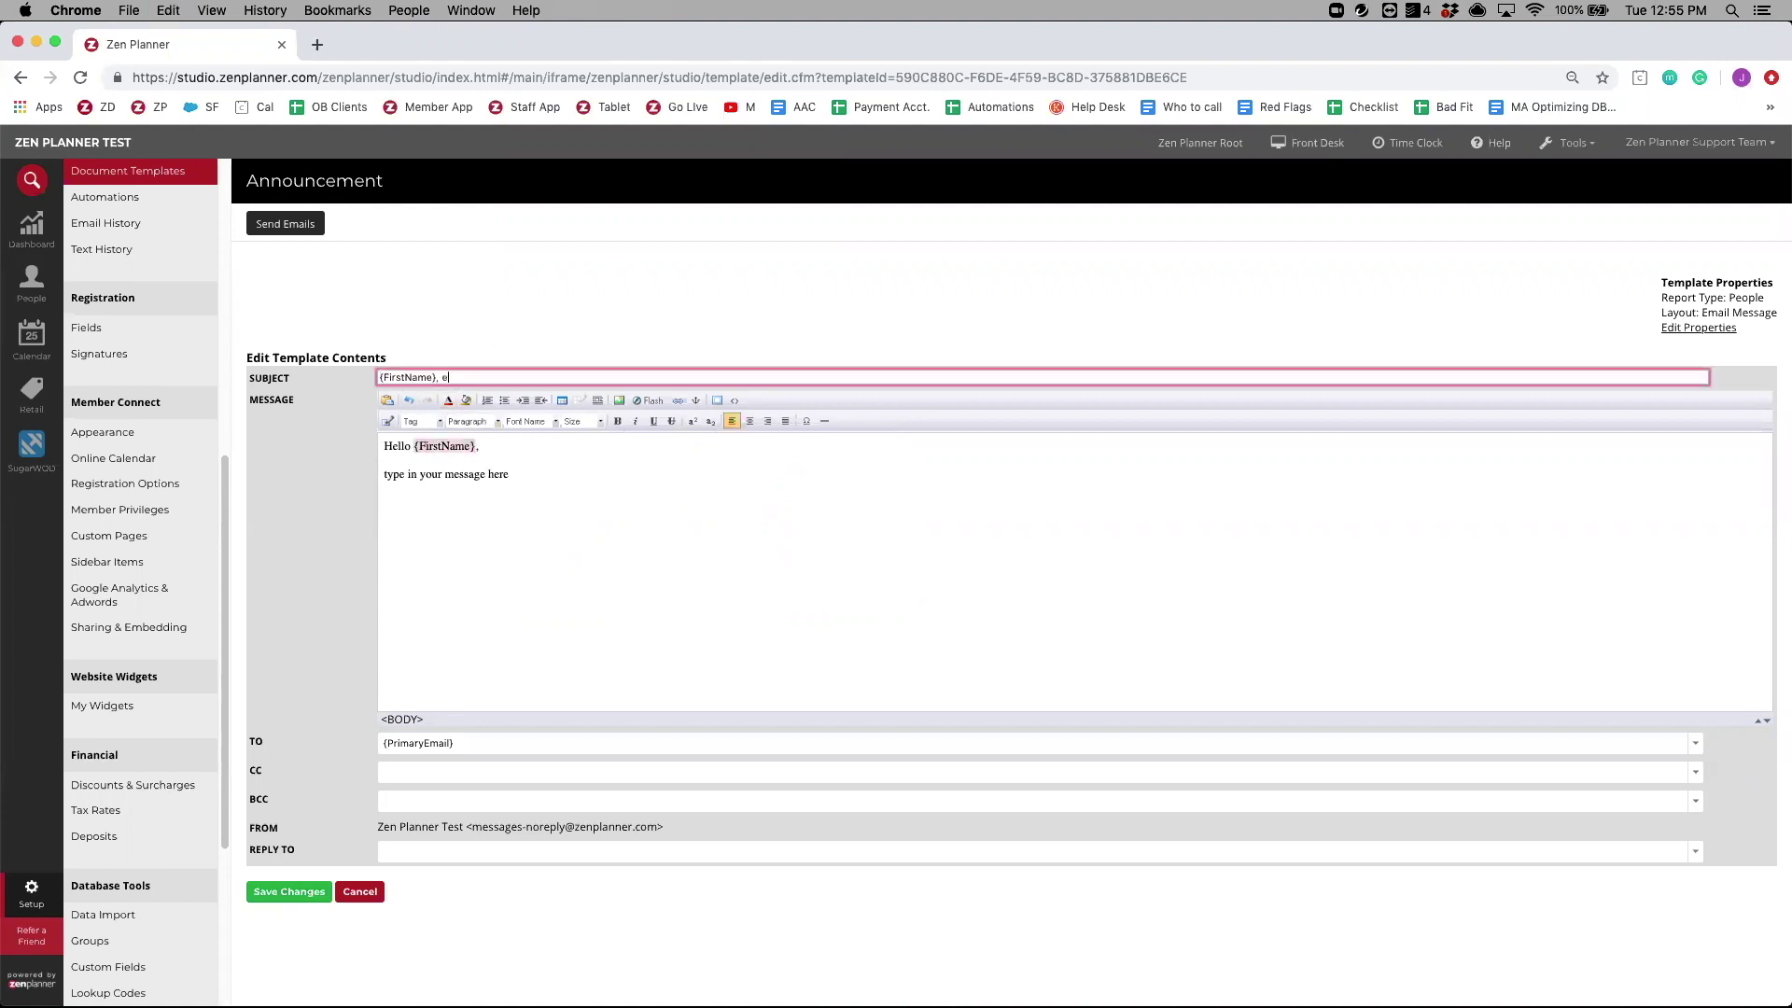
pyautogui.write('xciting news!!')
pyautogui.click(392, 853)
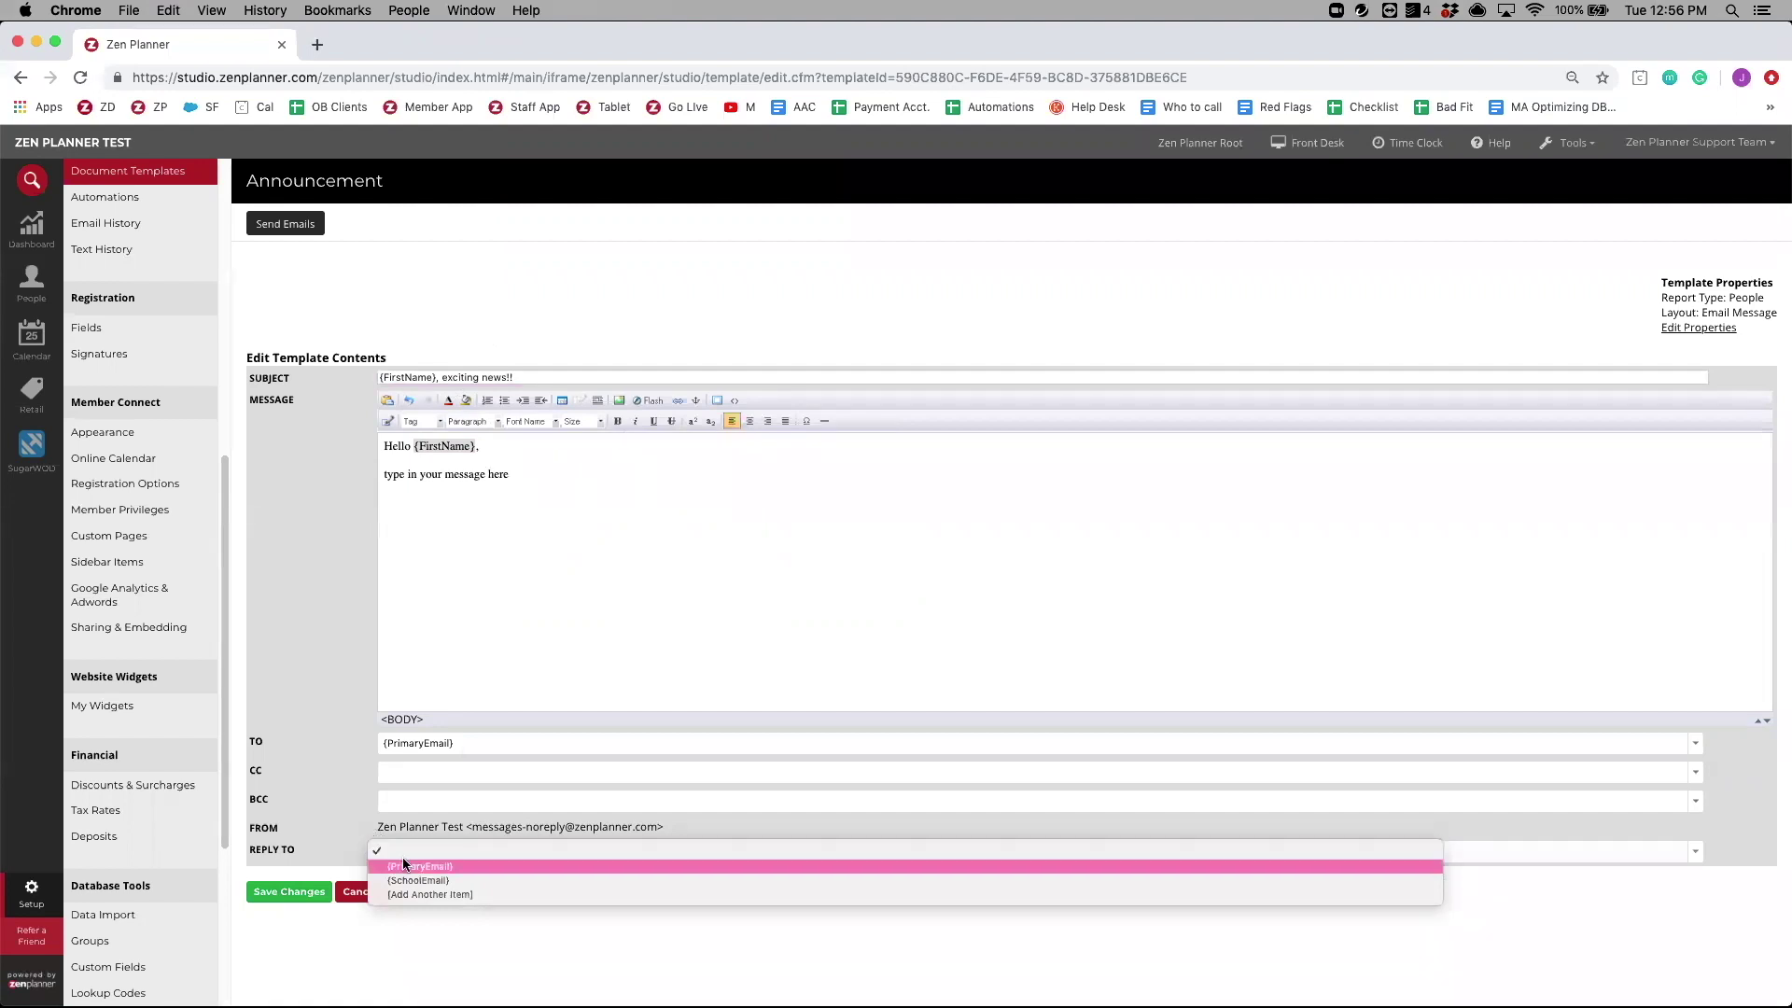
pyautogui.click(293, 894)
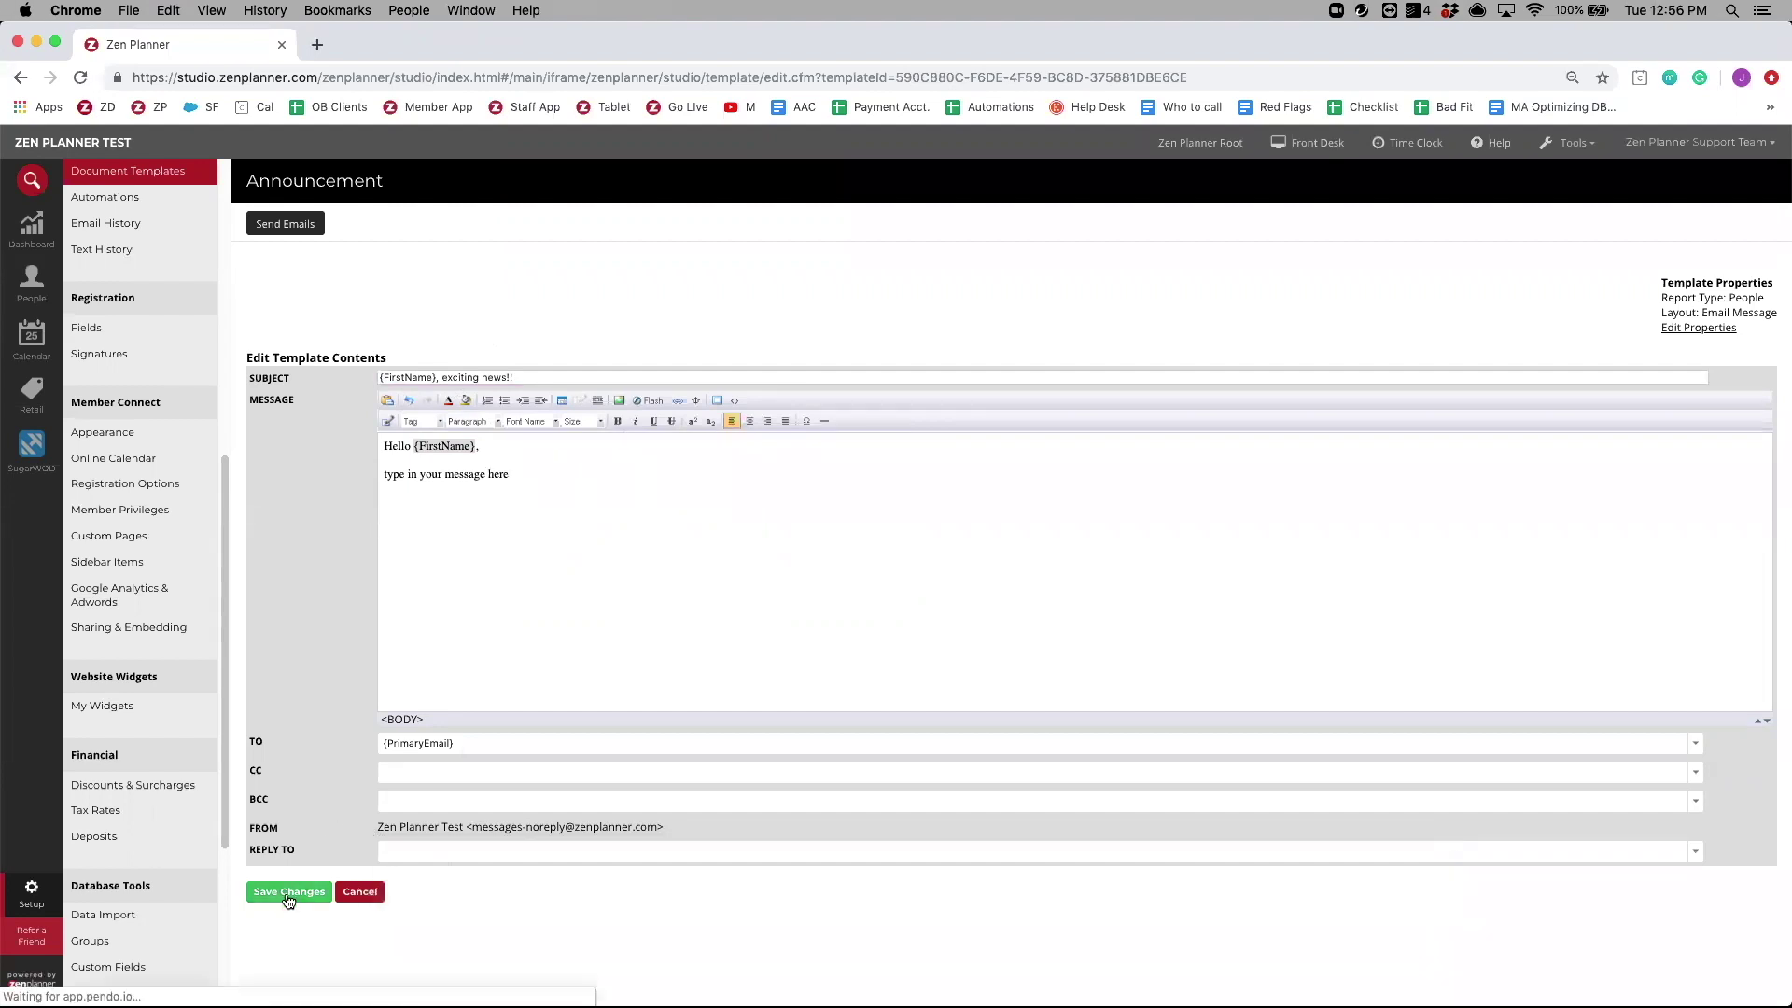
# - Start sending emails from the Announcement template and change the recipient filter to Status, leaving its value blank
pyautogui.click(283, 228)
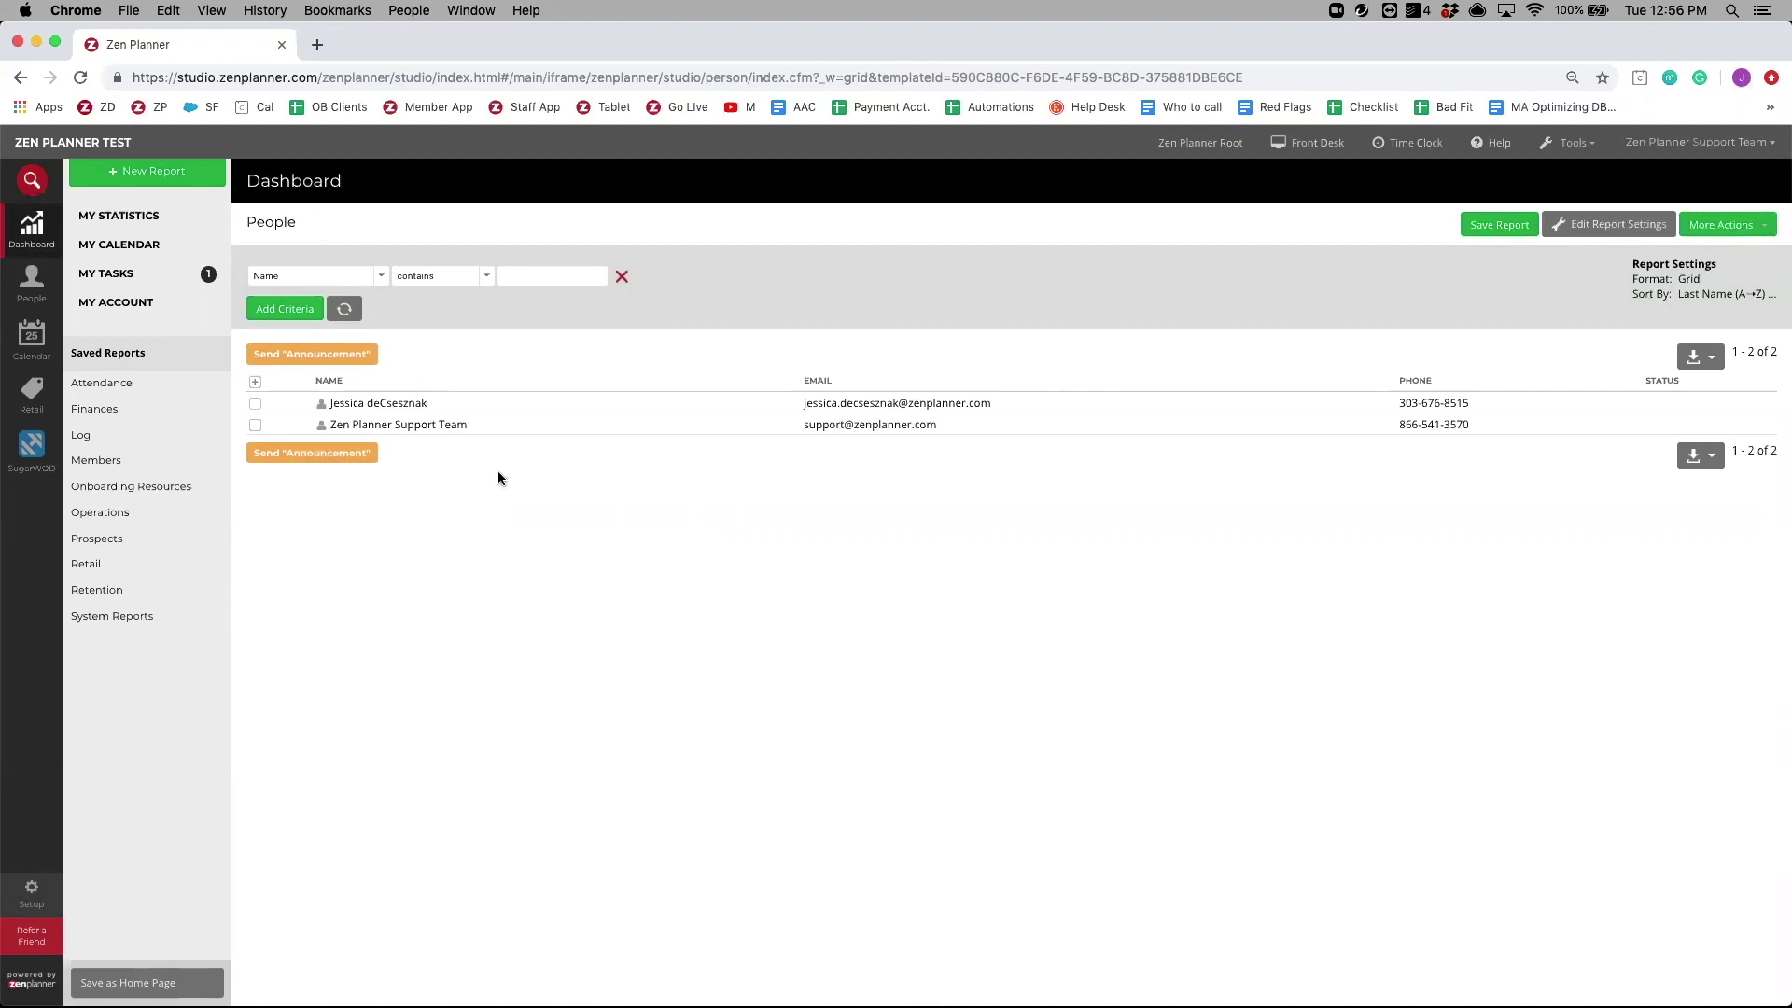
pyautogui.click(300, 277)
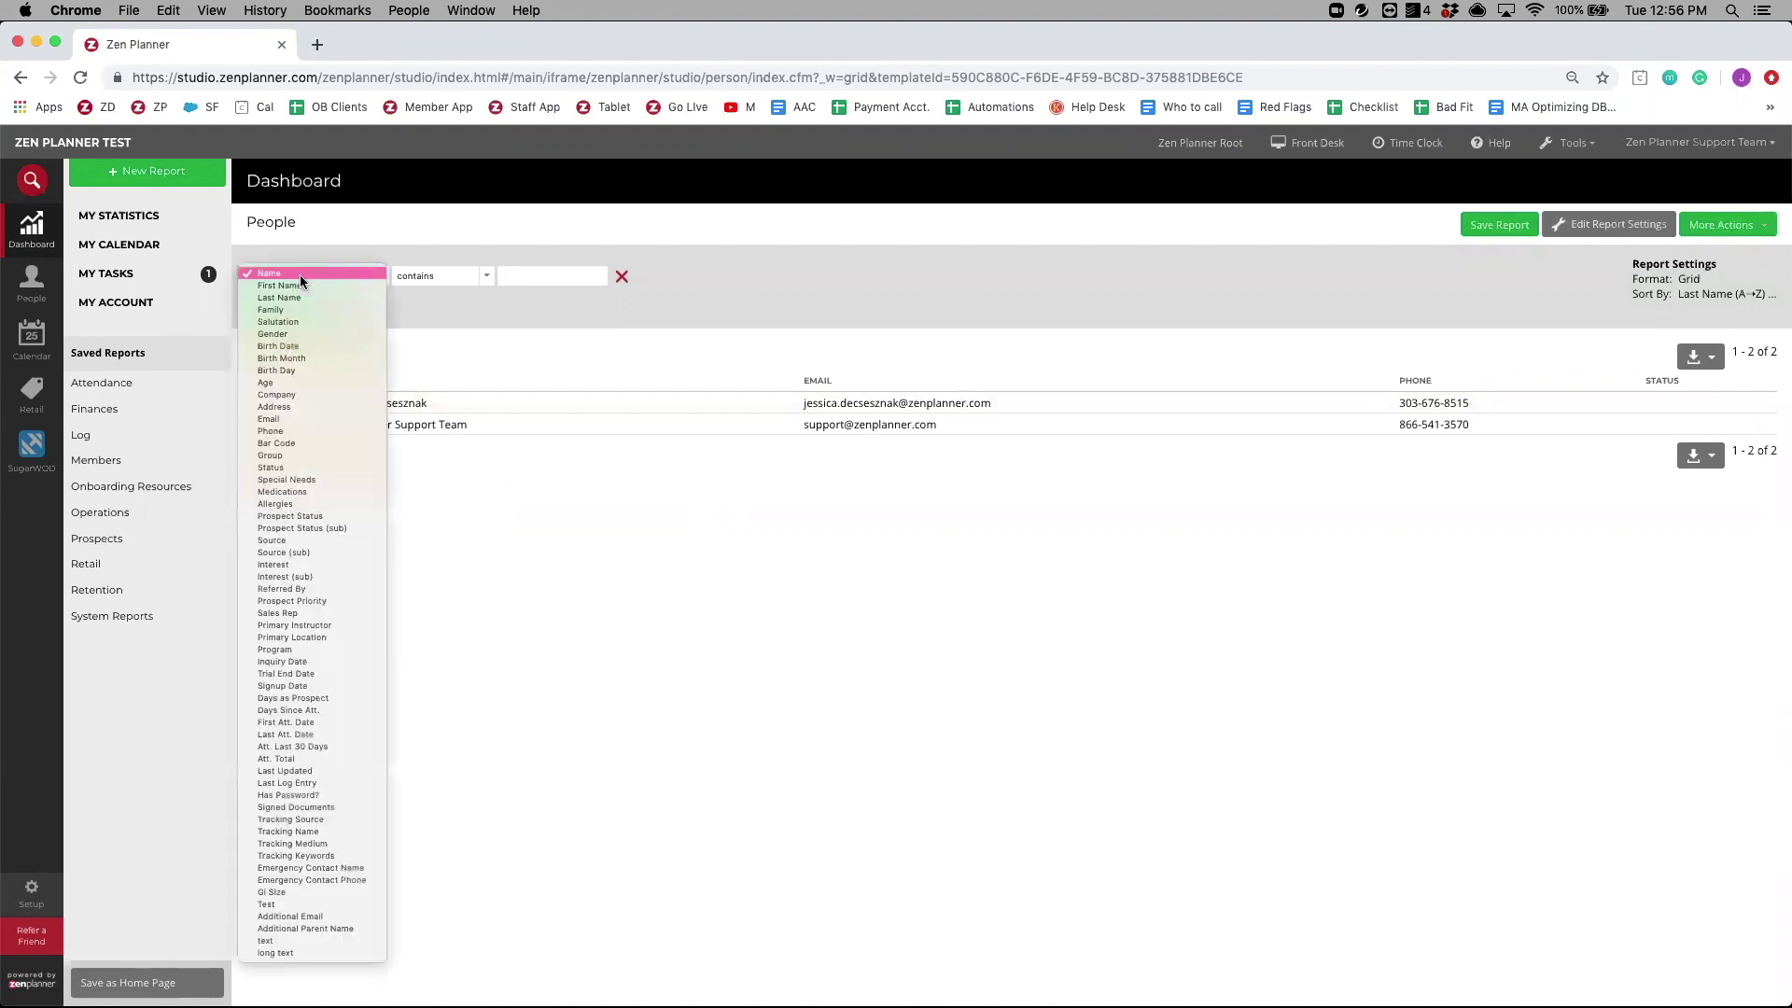
pyautogui.click(311, 466)
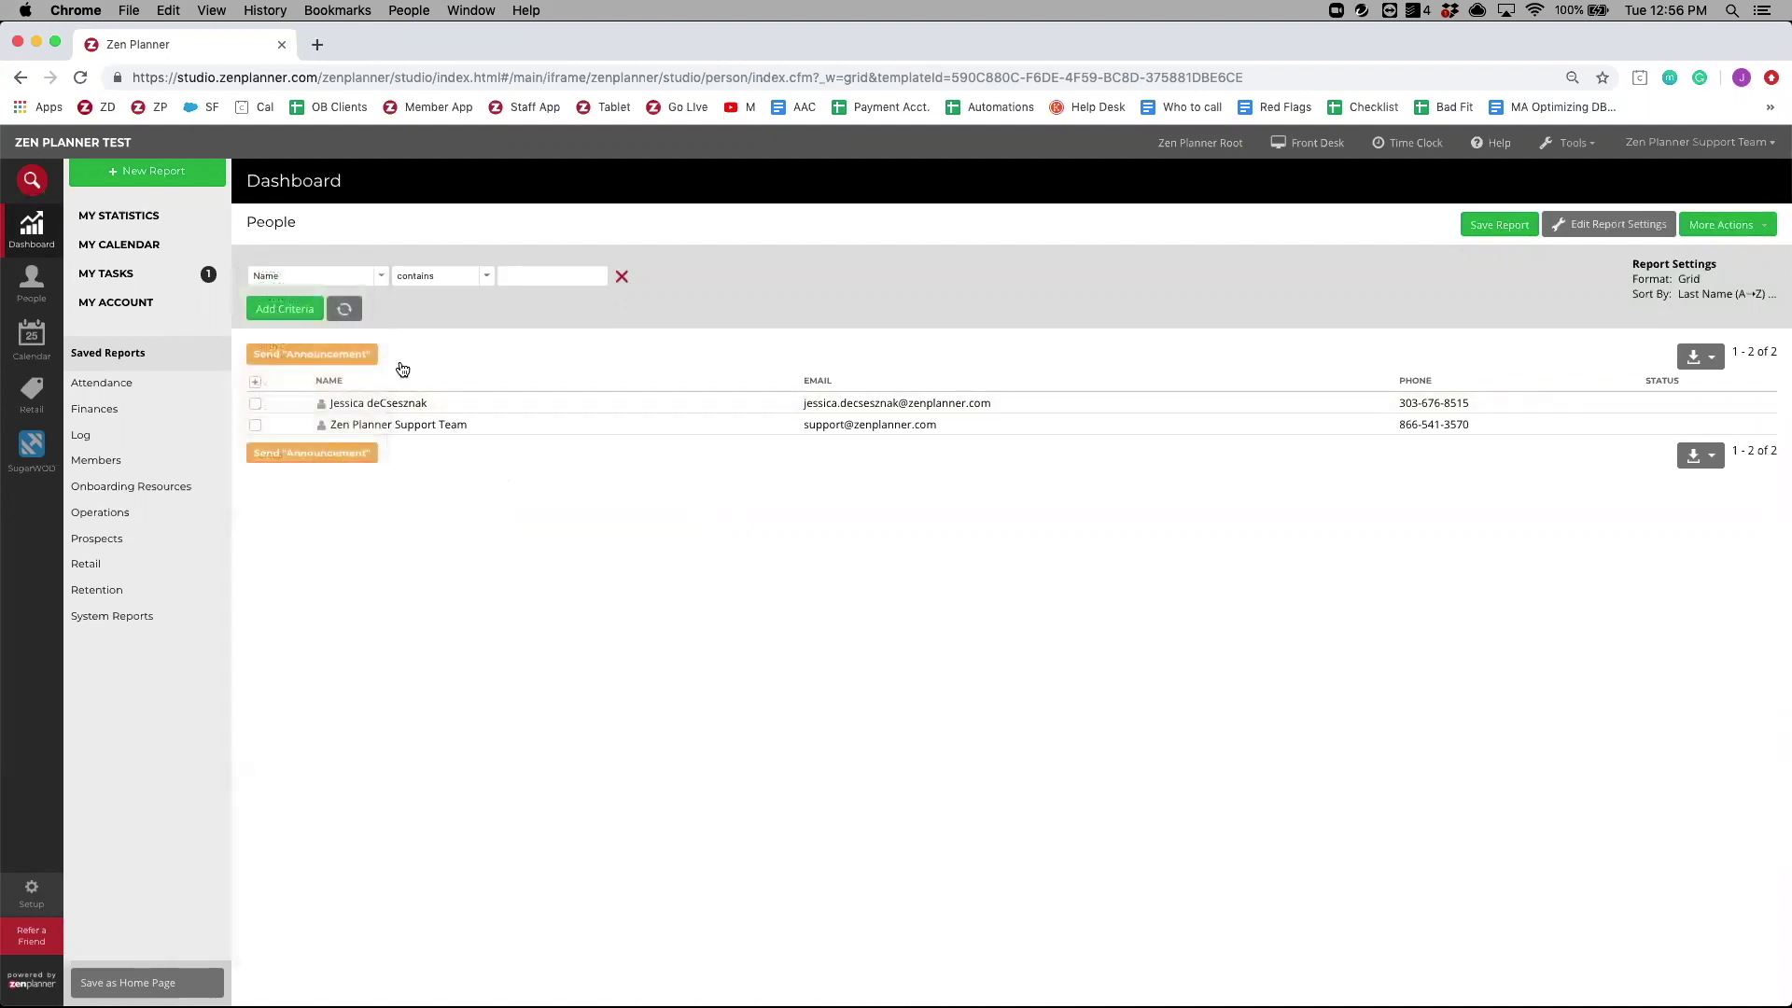
pyautogui.click(529, 273)
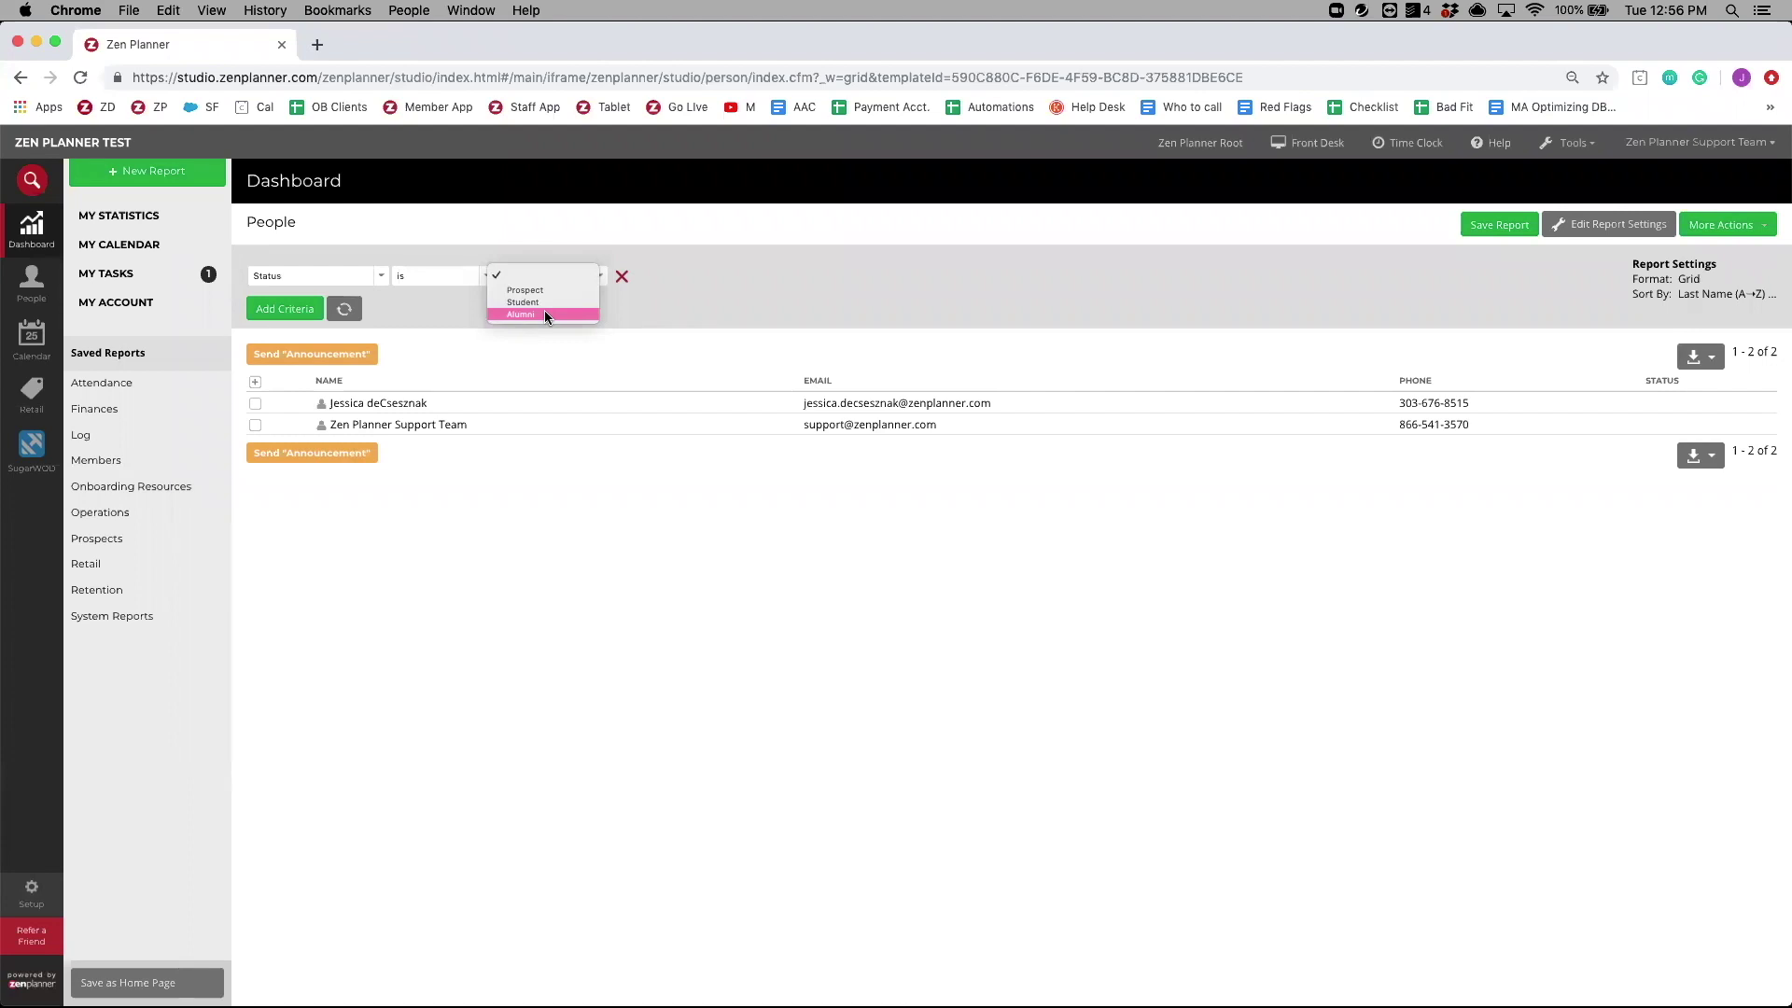
pyautogui.click(663, 309)
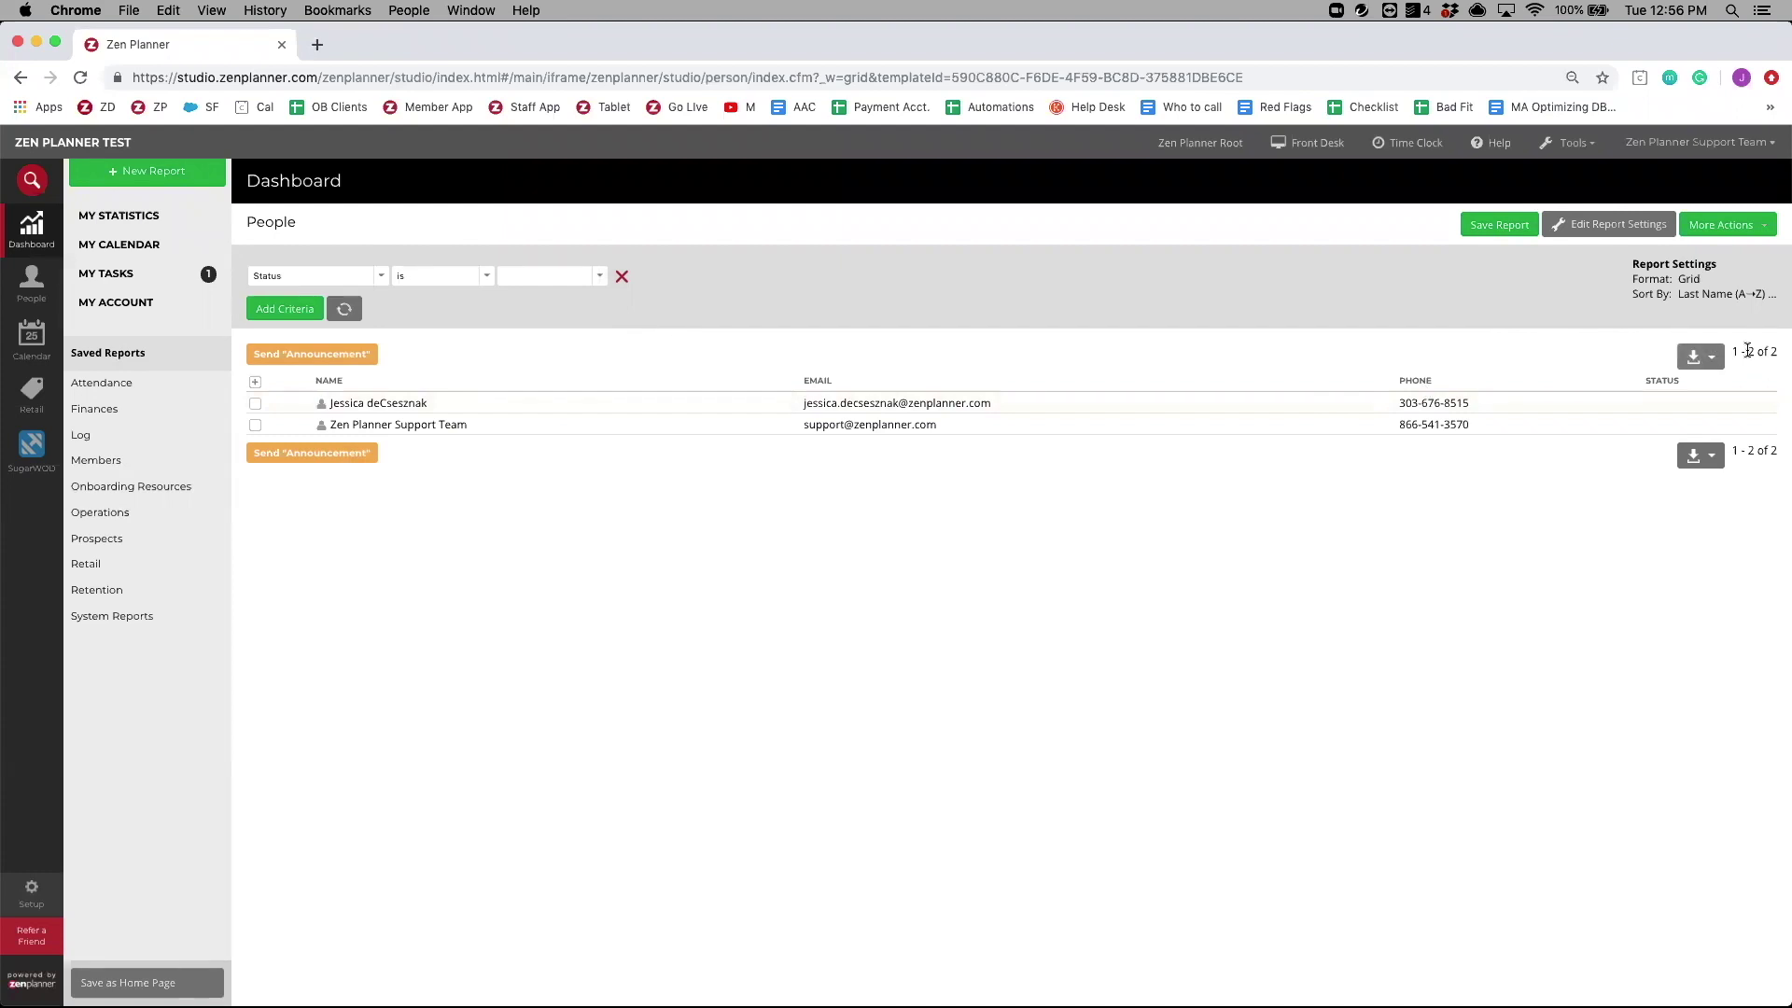
# - Send the Announcement email to all the people listed
pyautogui.click(1691, 356)
pyautogui.click(300, 360)
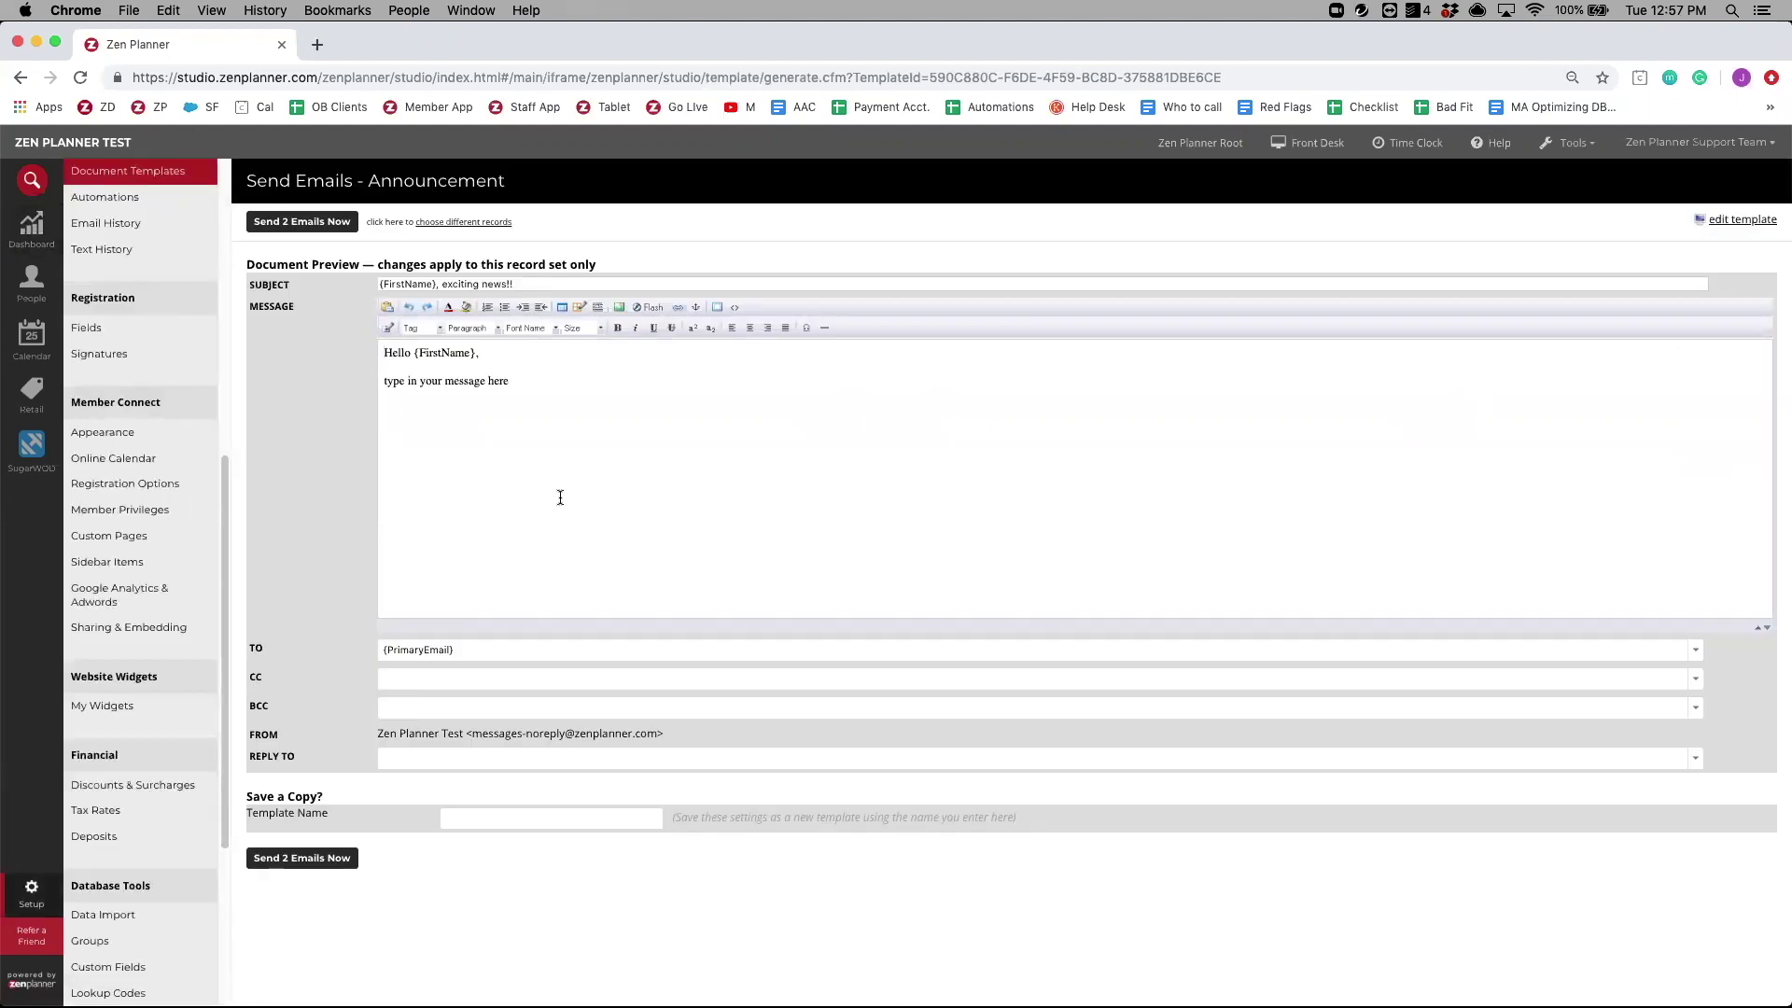
pyautogui.click(276, 224)
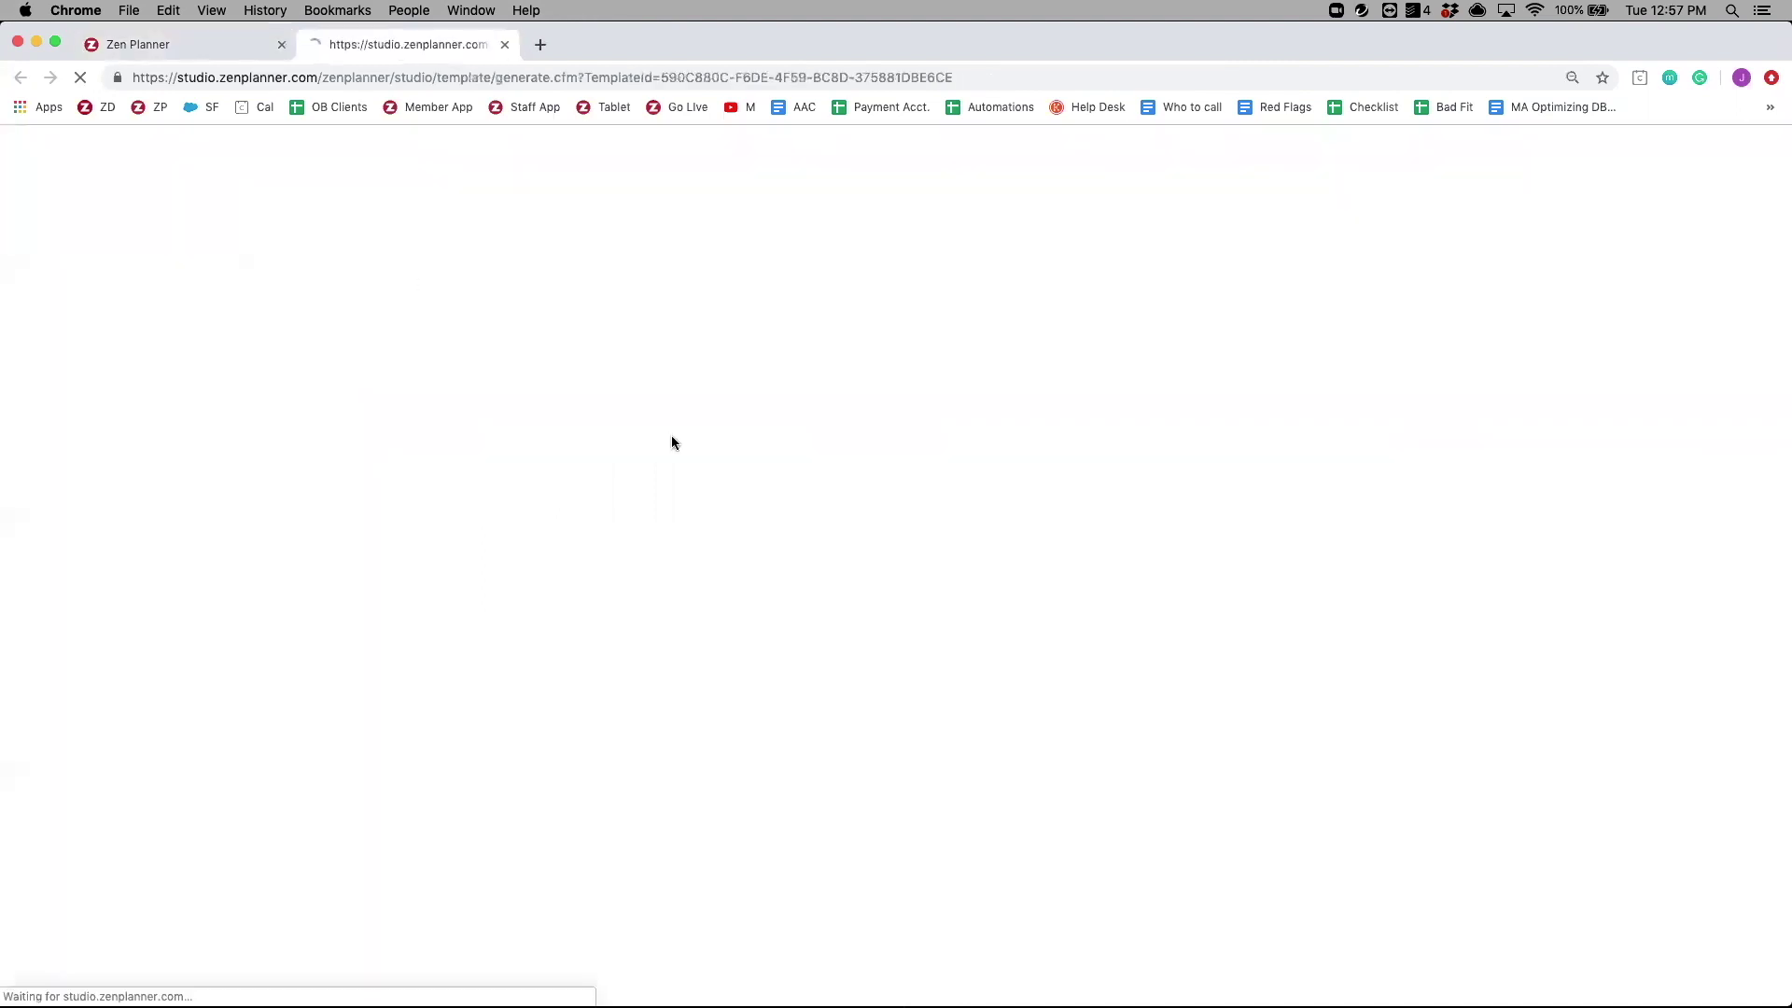
# - Return to Document Templates in the original Zen Planner tab and review the message in the Announcement template under A Custom
pyautogui.click(215, 50)
pyautogui.click(116, 170)
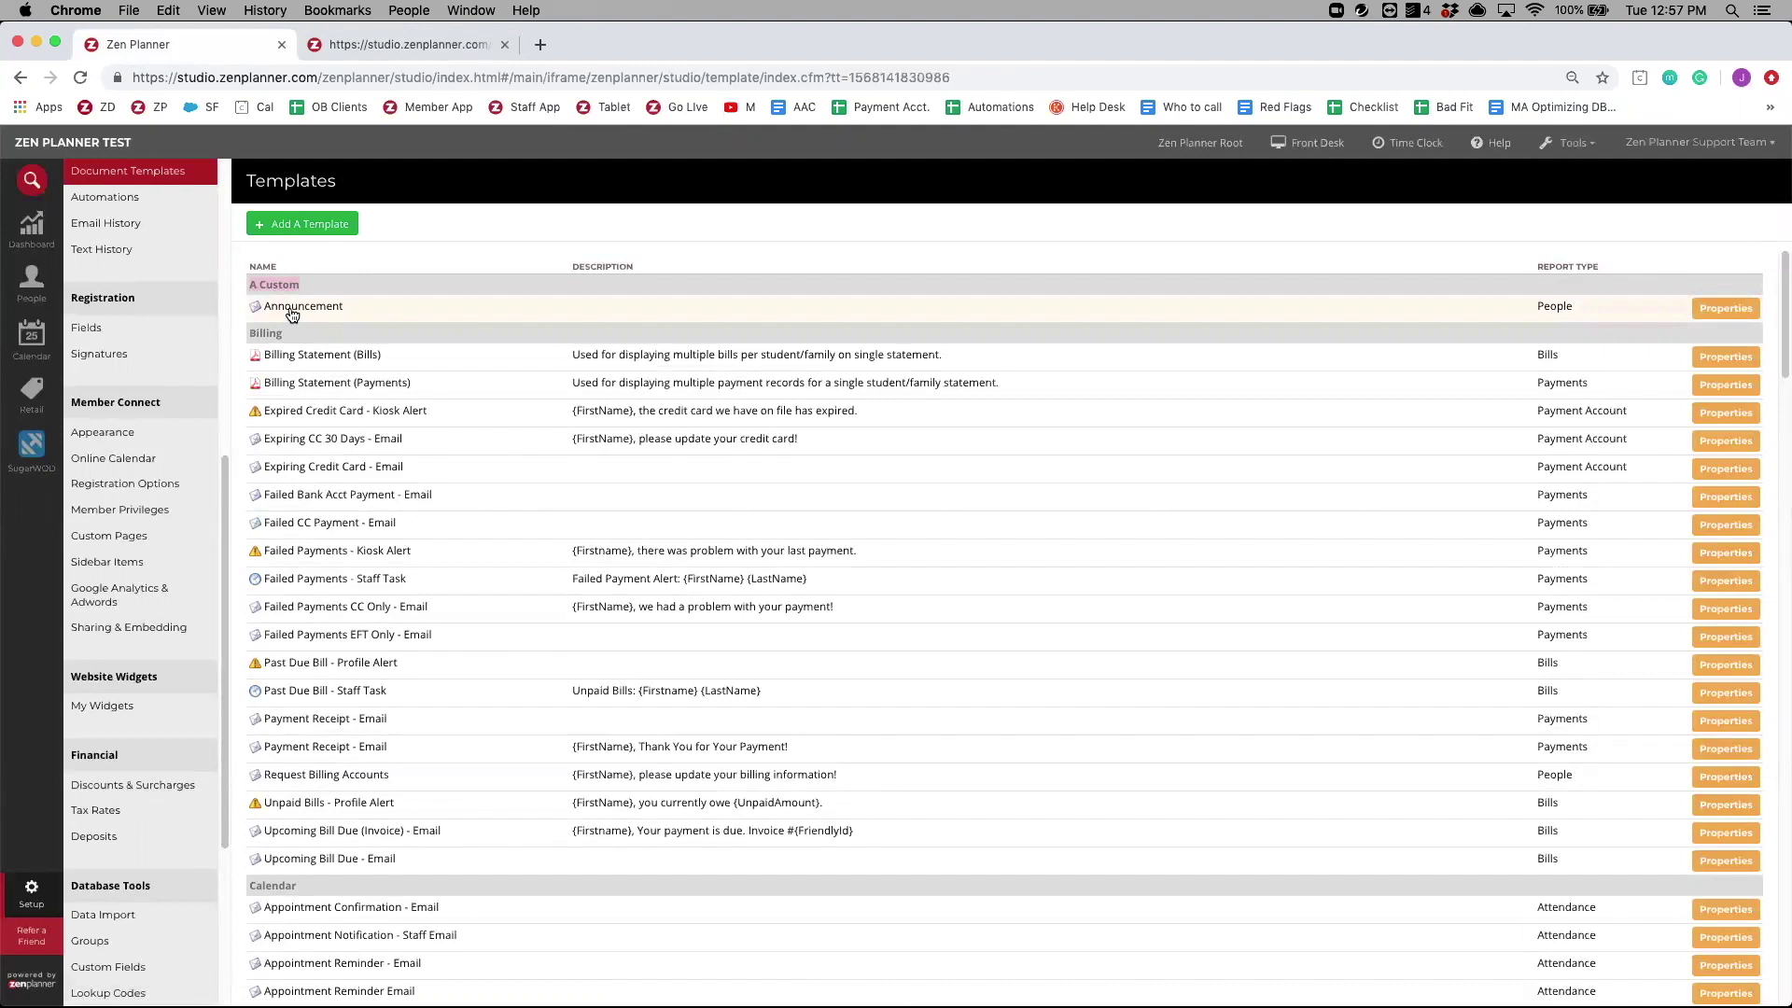
pyautogui.click(297, 308)
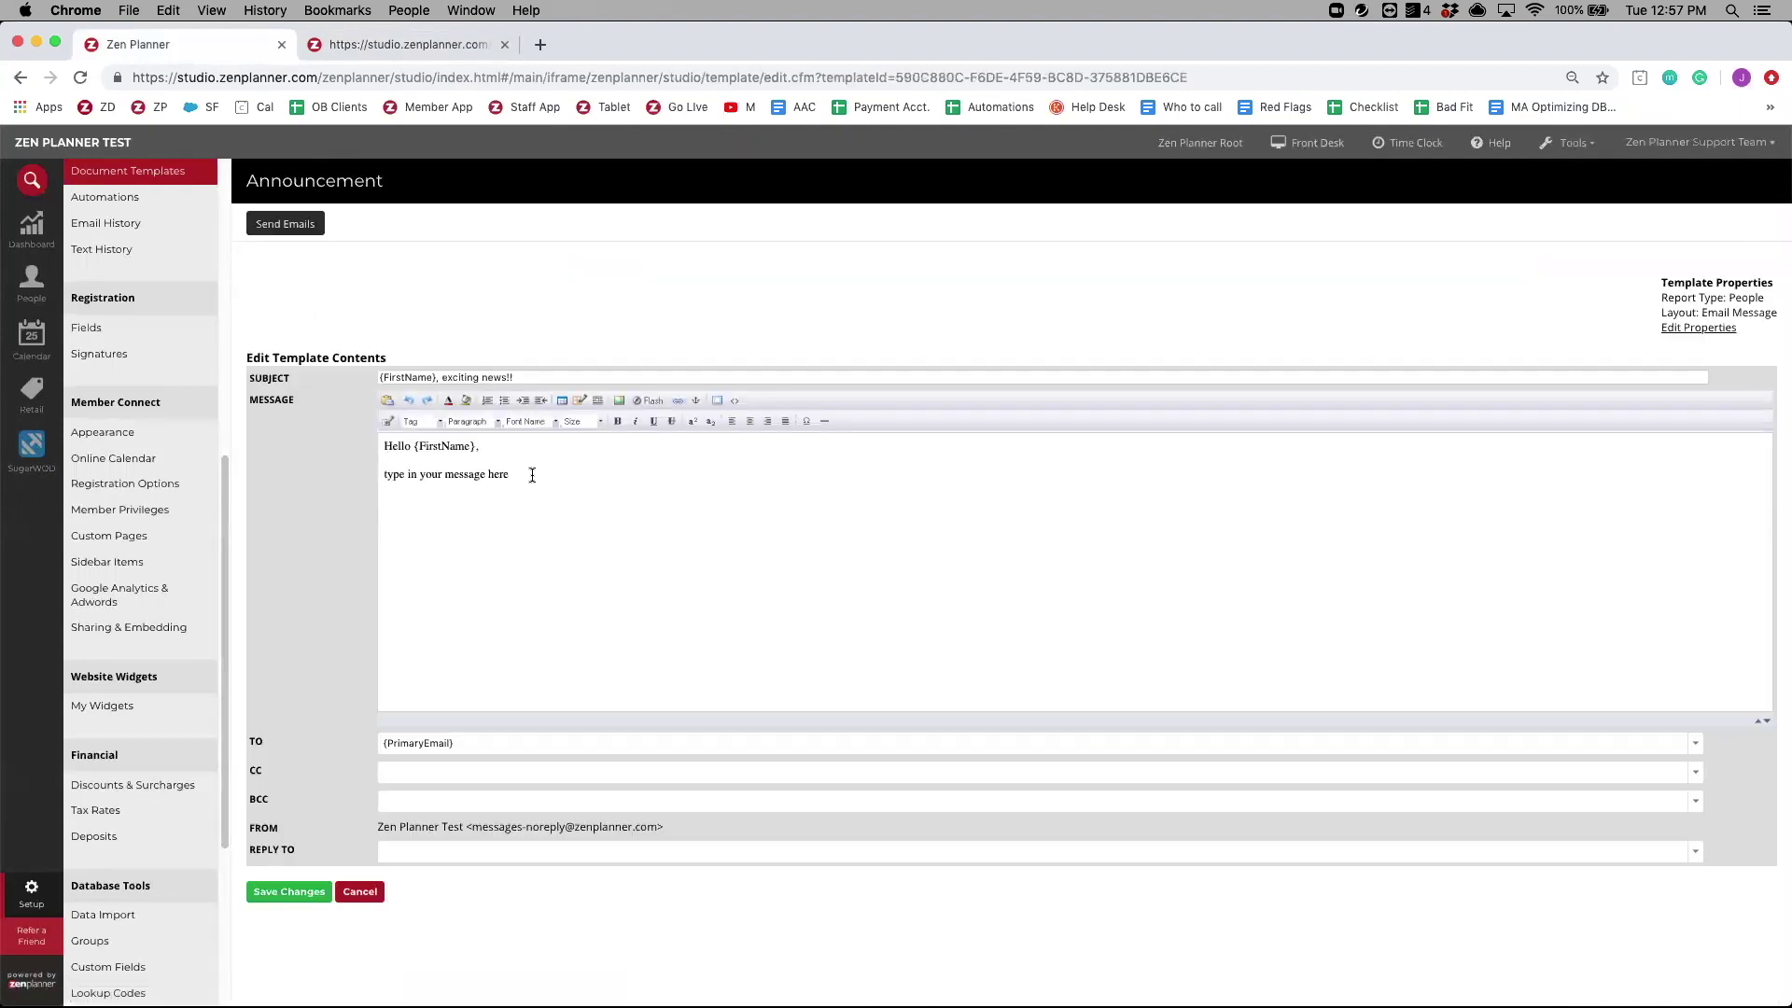
pyautogui.moveTo(524, 473); pyautogui.dragTo(375, 473)
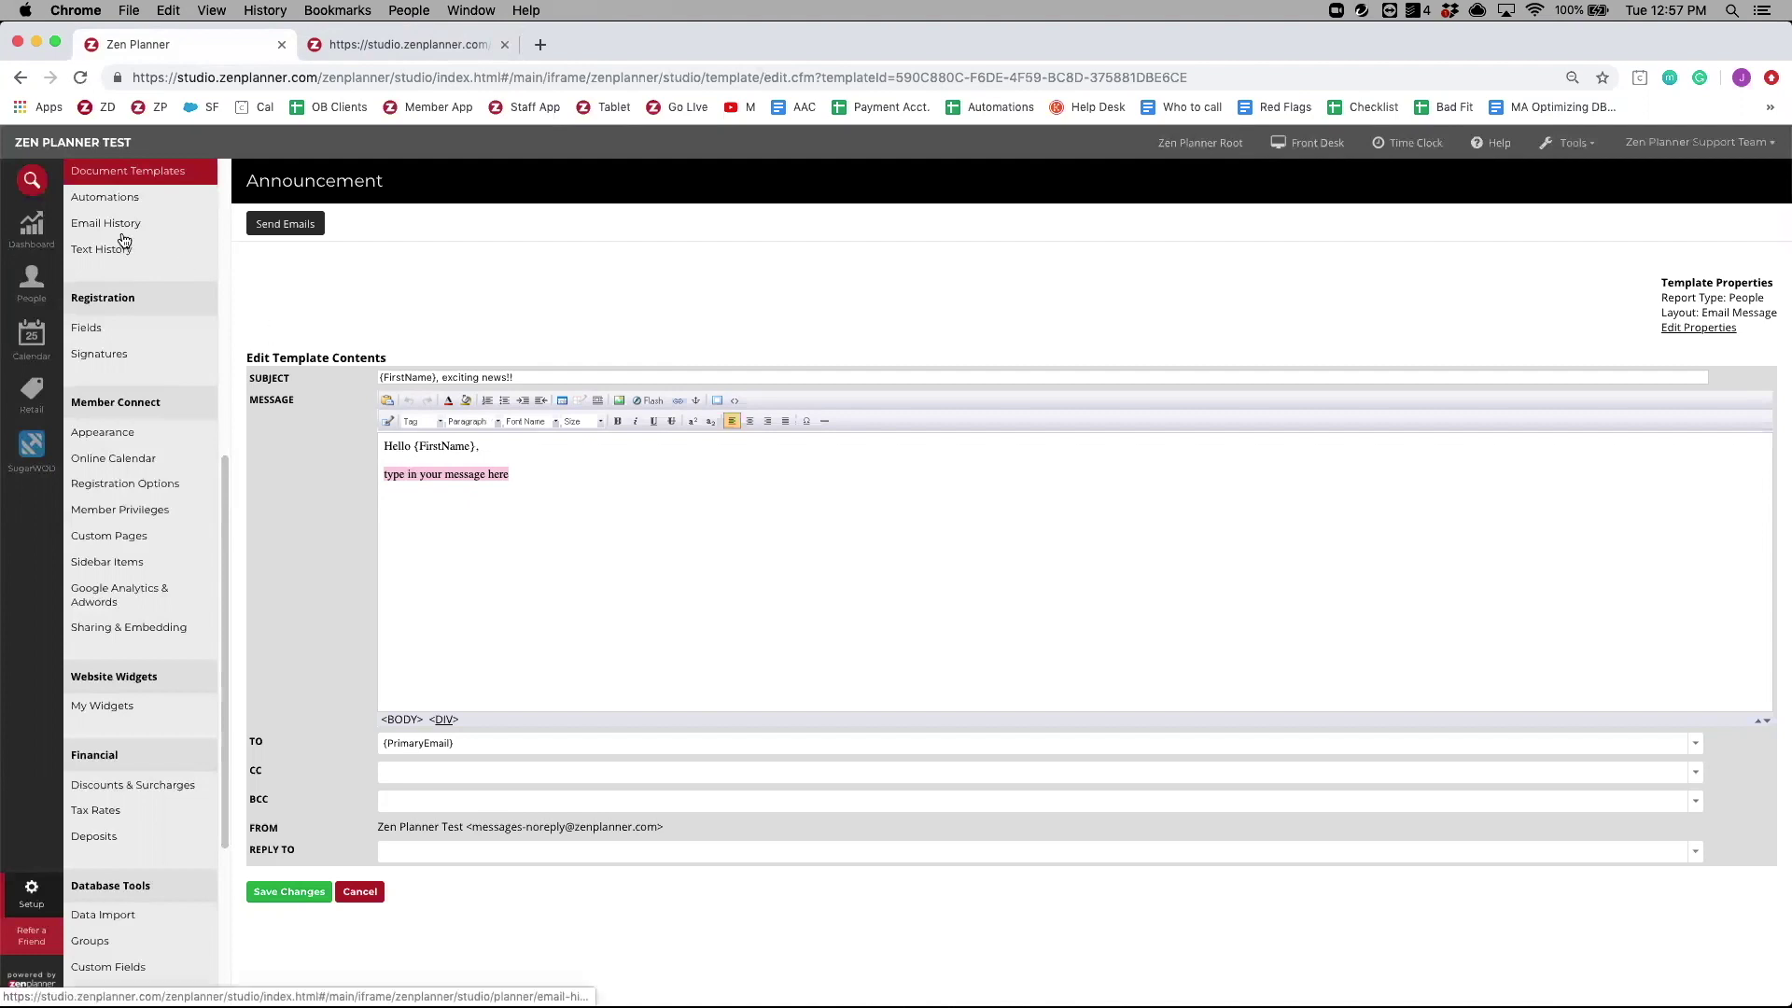
# - Review the Email History log and the details of the newest "exciting news!!" email, and check the Text History log
pyautogui.scroll(1, 124, 239)
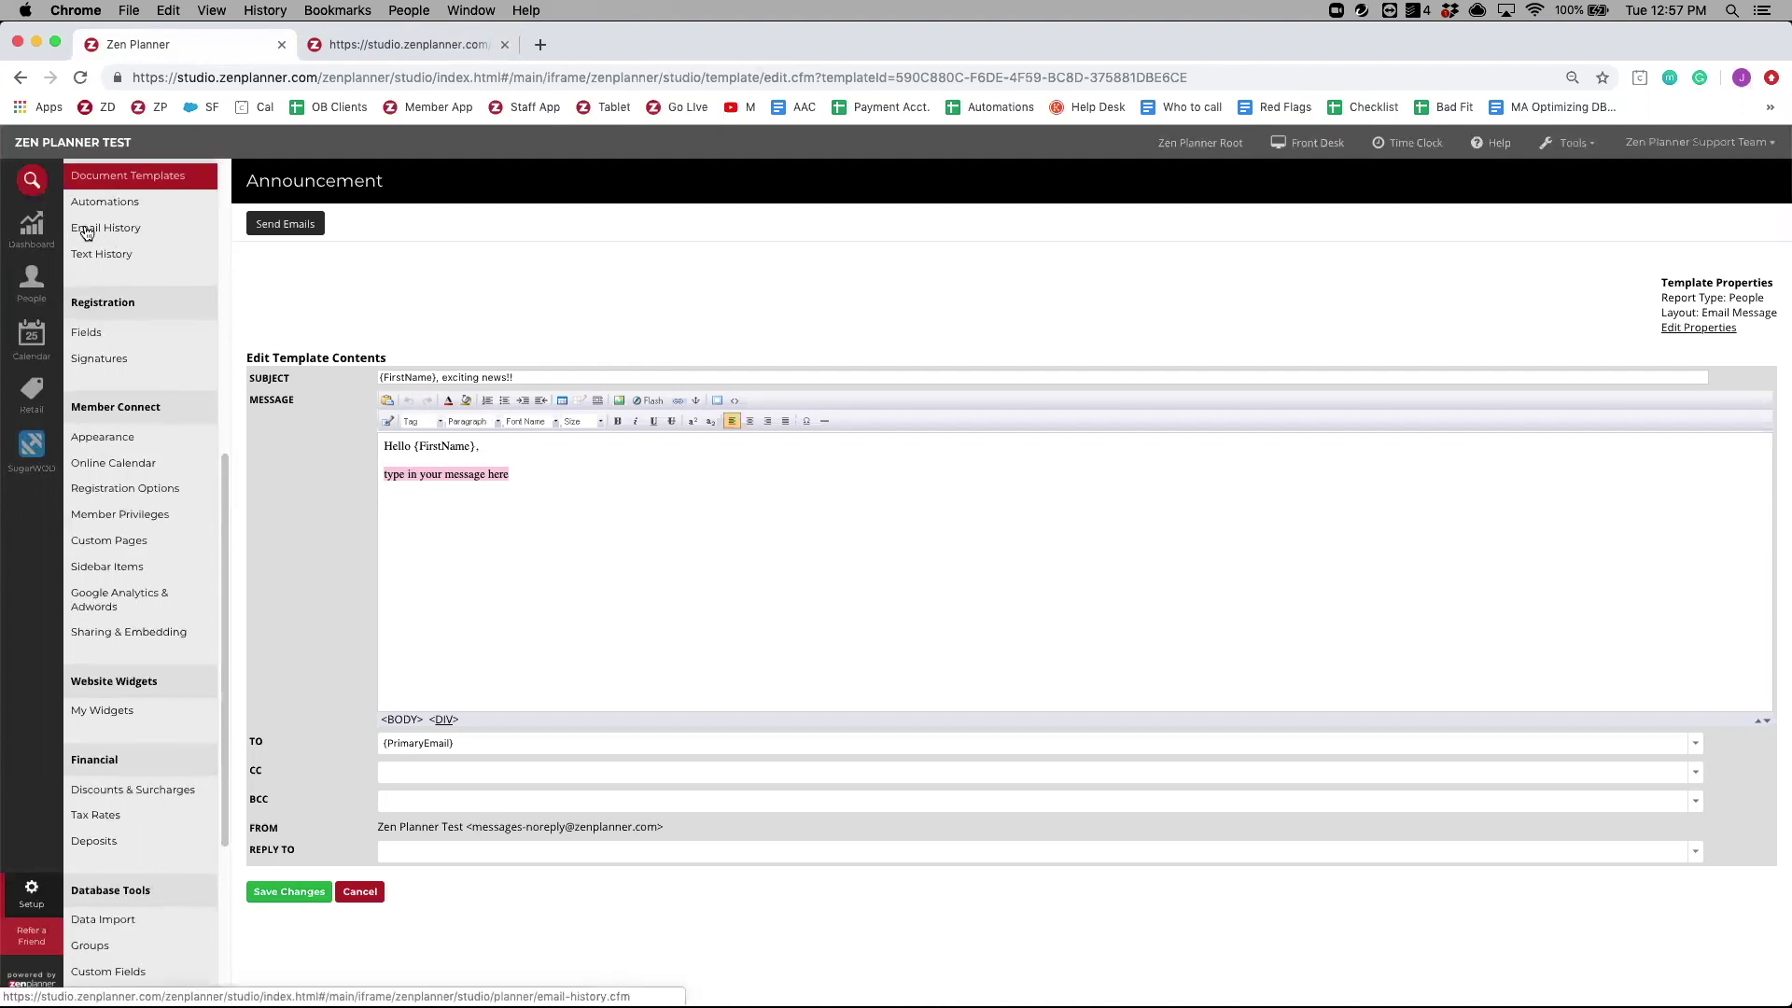
pyautogui.click(105, 231)
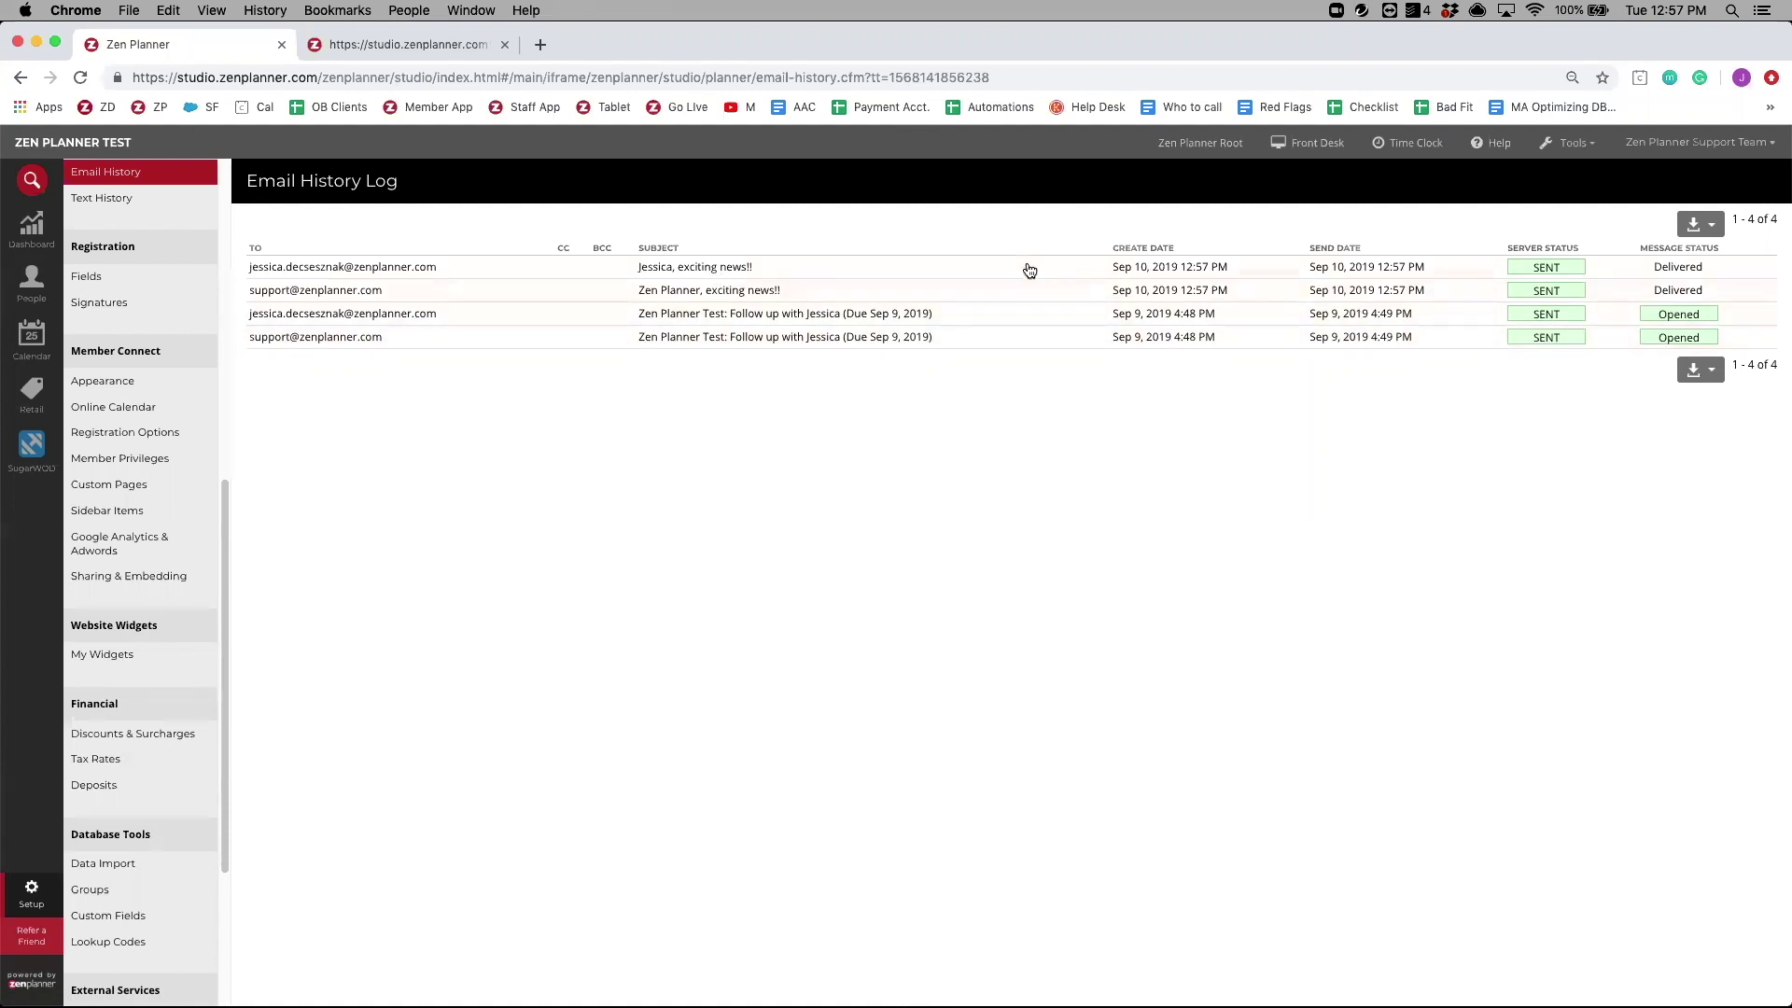
pyautogui.click(955, 269)
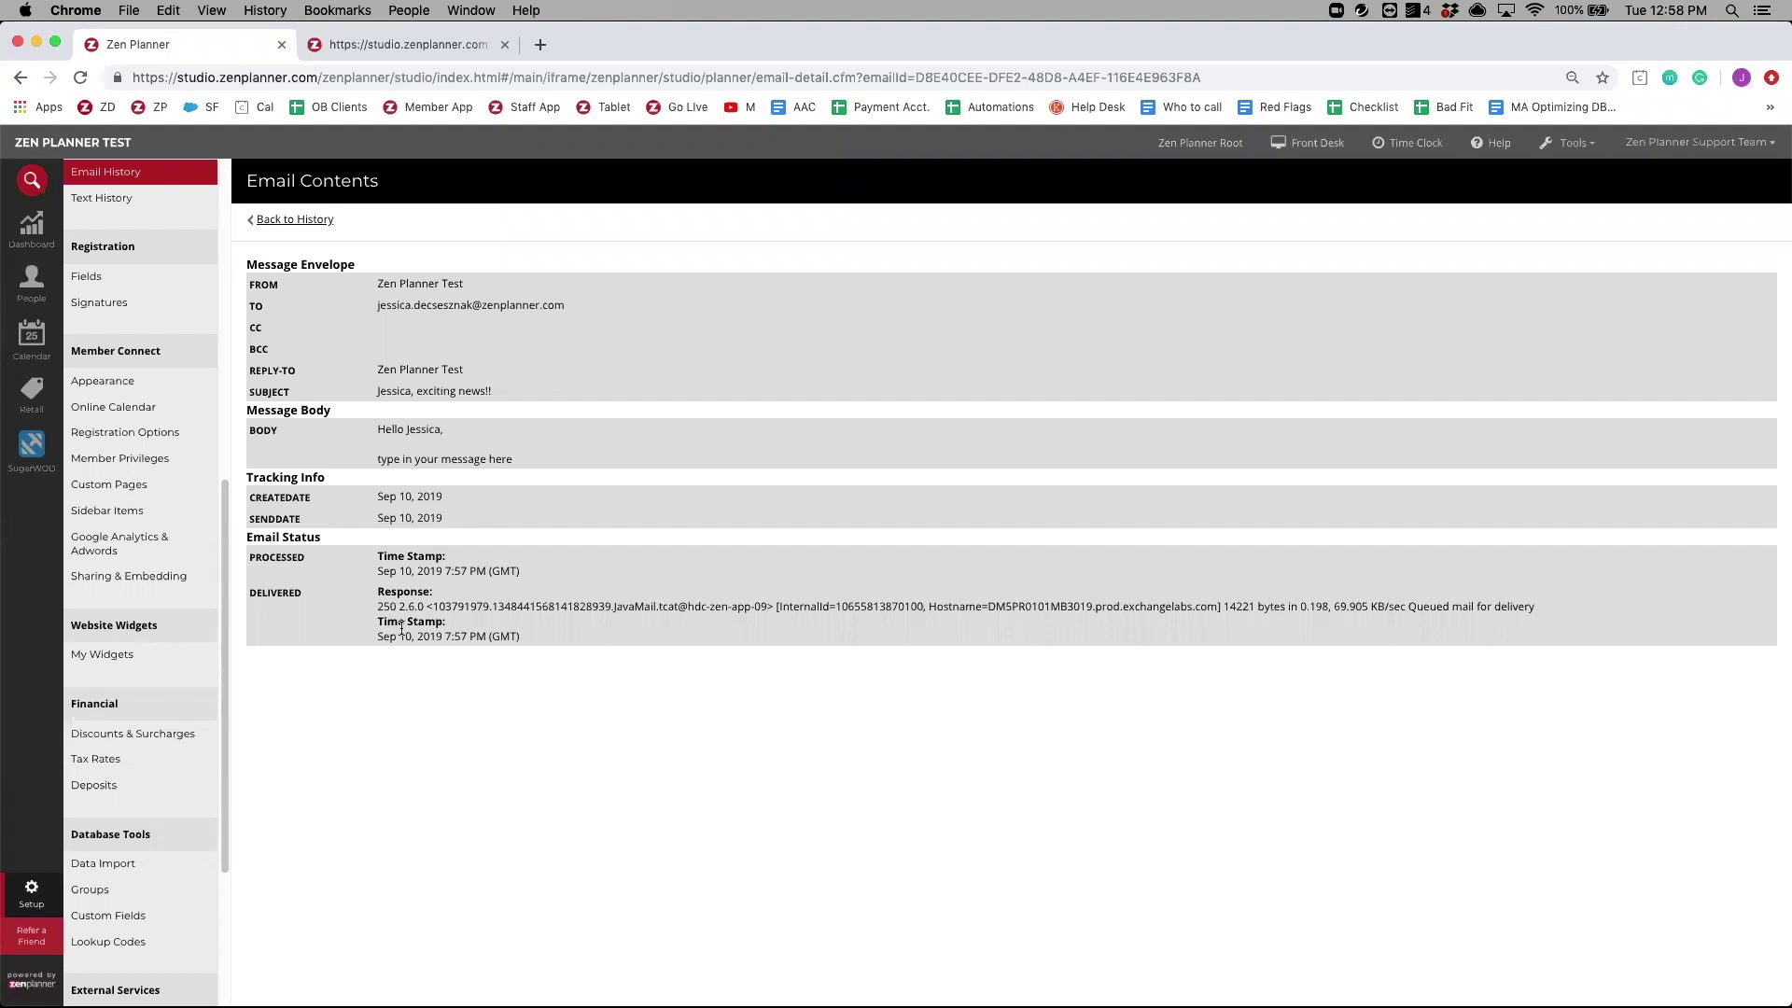
pyautogui.click(128, 171)
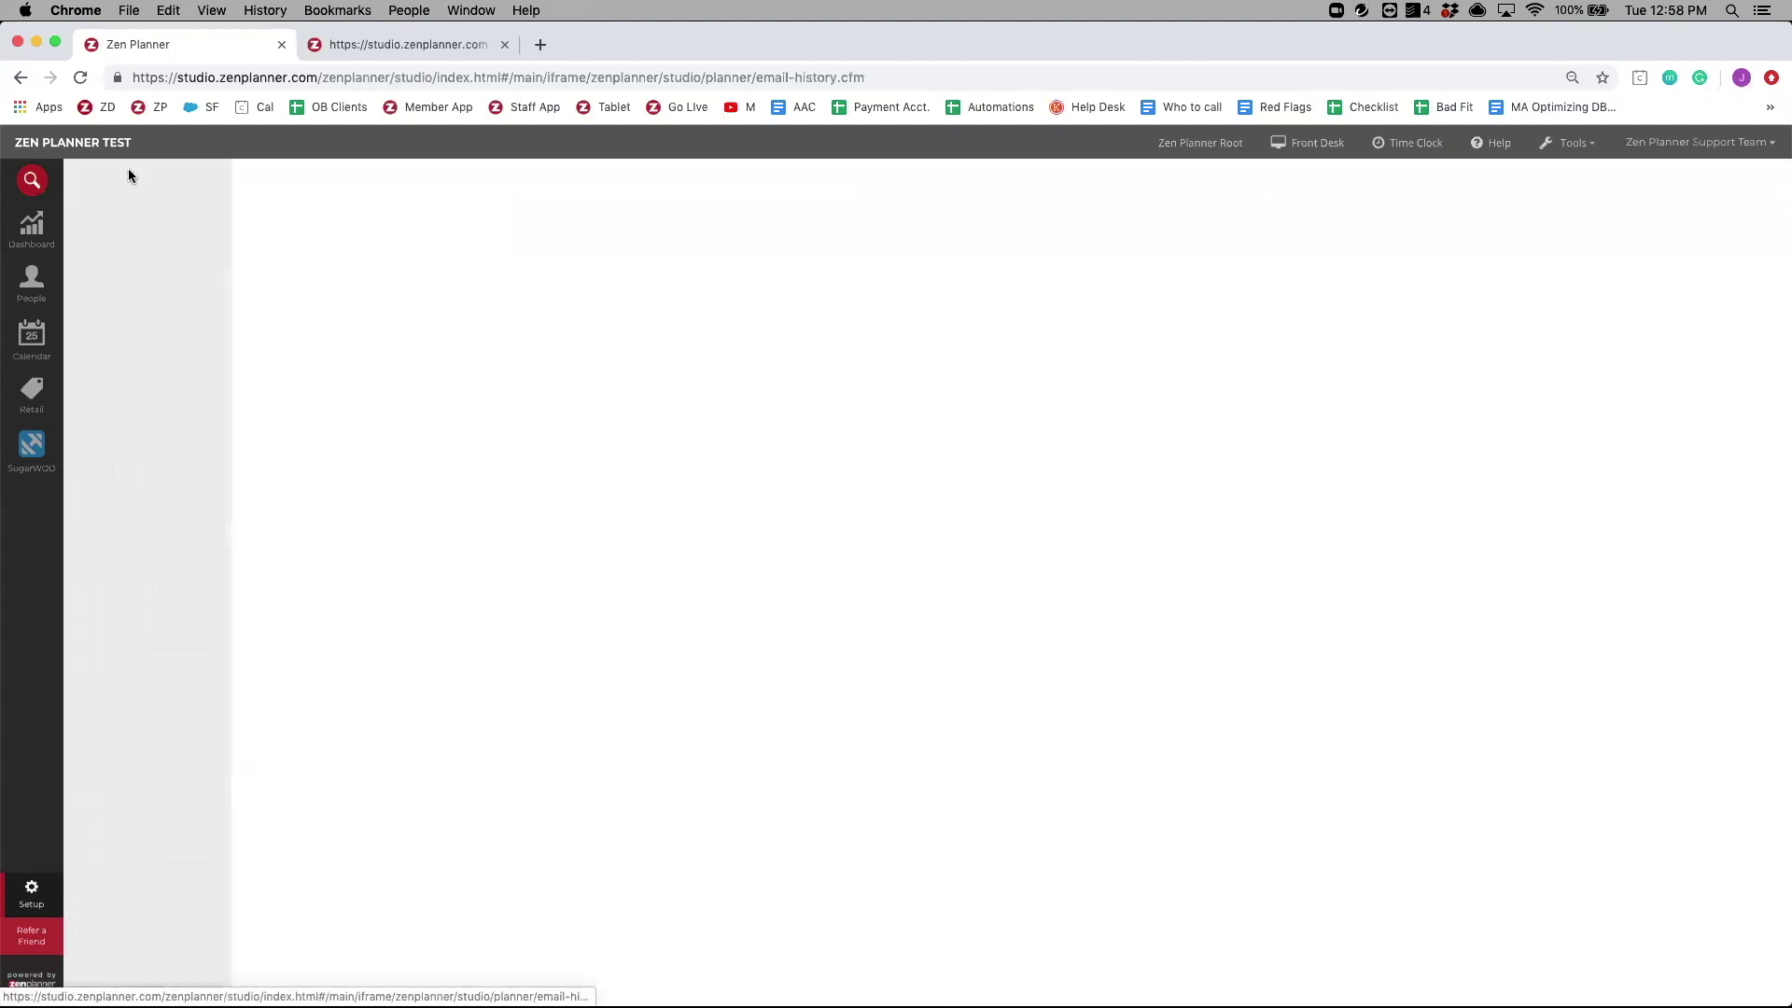
pyautogui.click(111, 199)
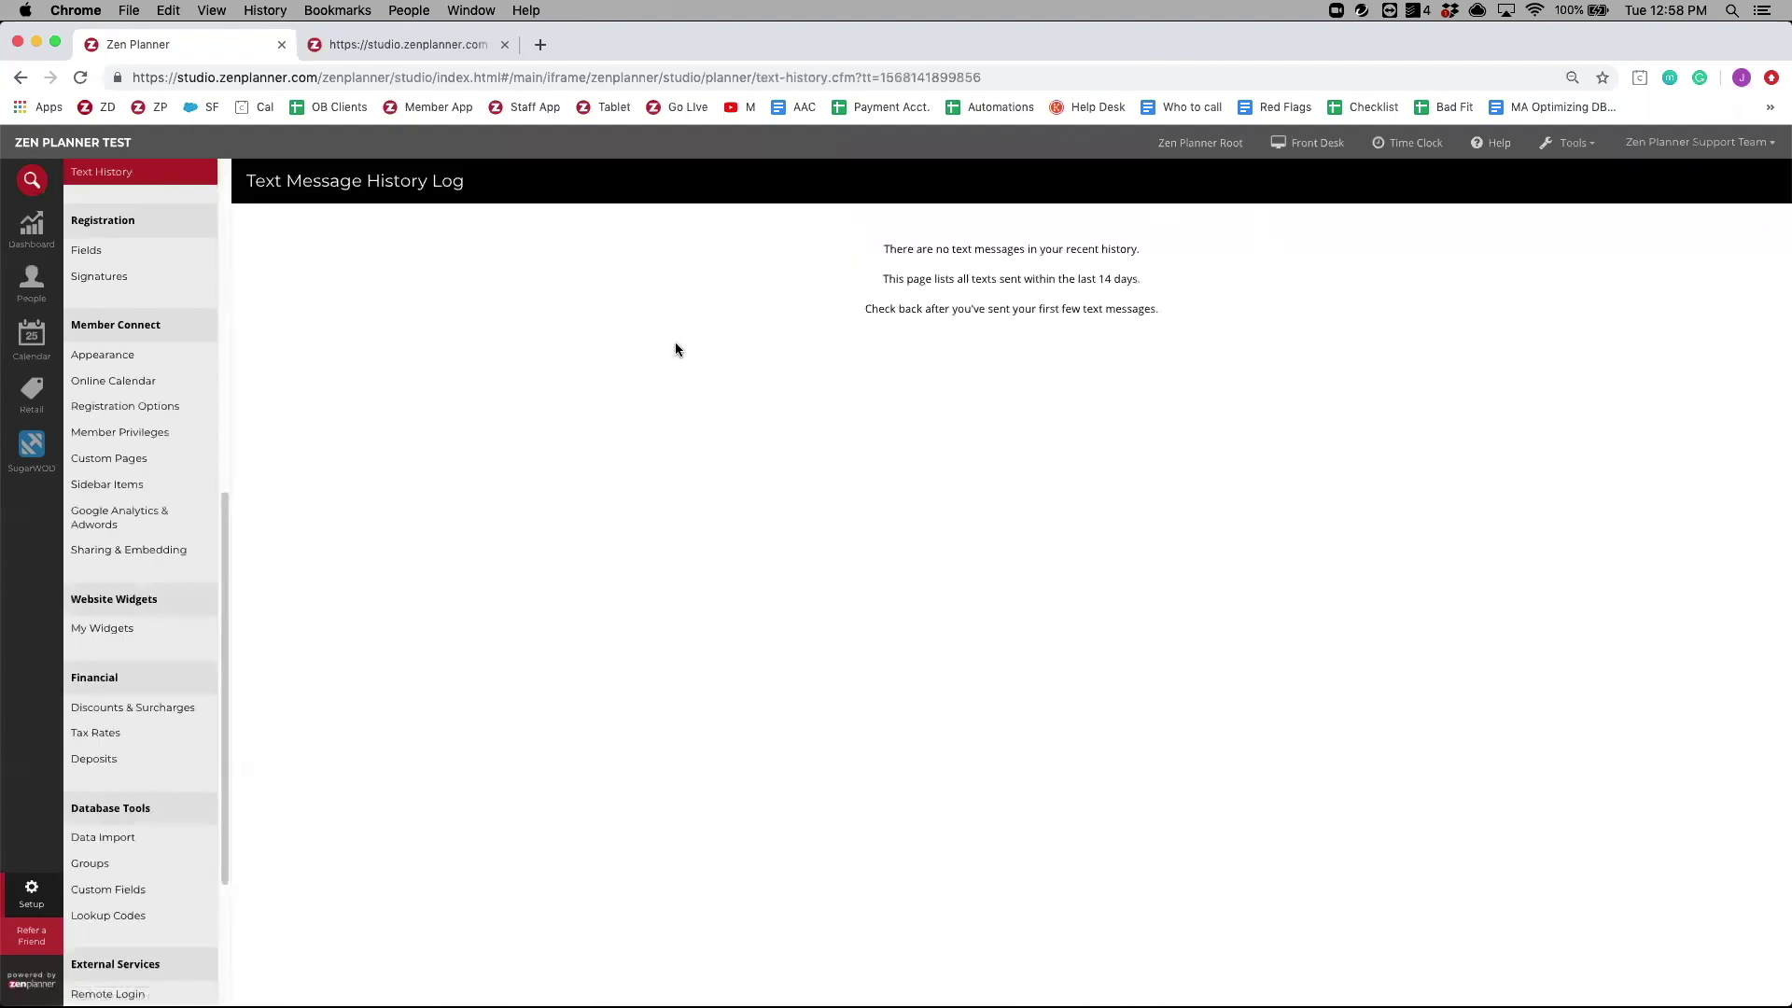